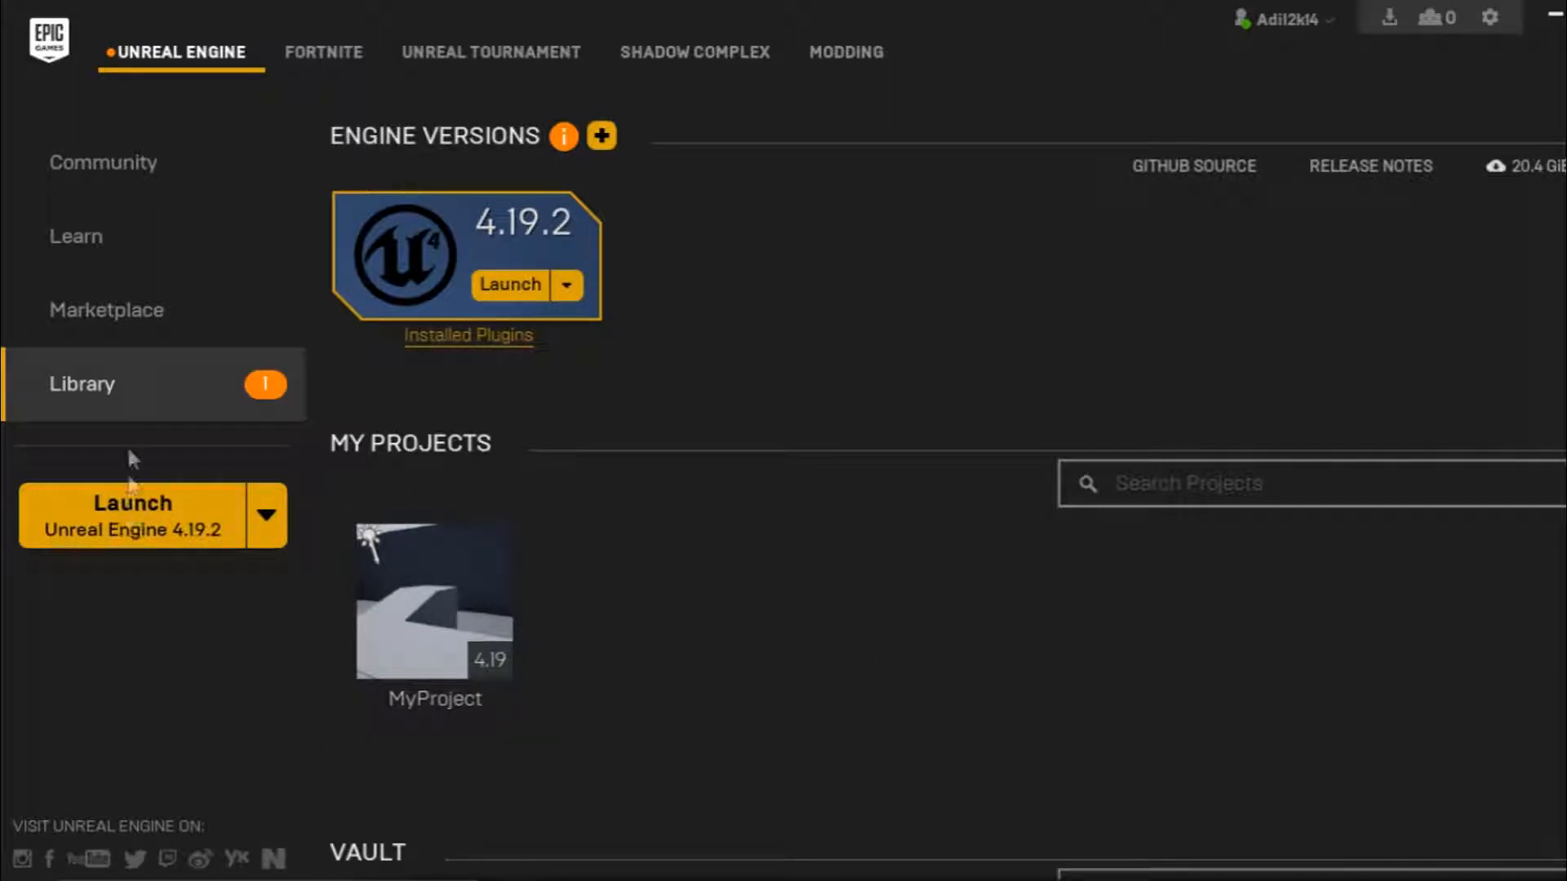
# Open the Unreal Engine Marketplace and show its free content.
pyautogui.click(132, 313)
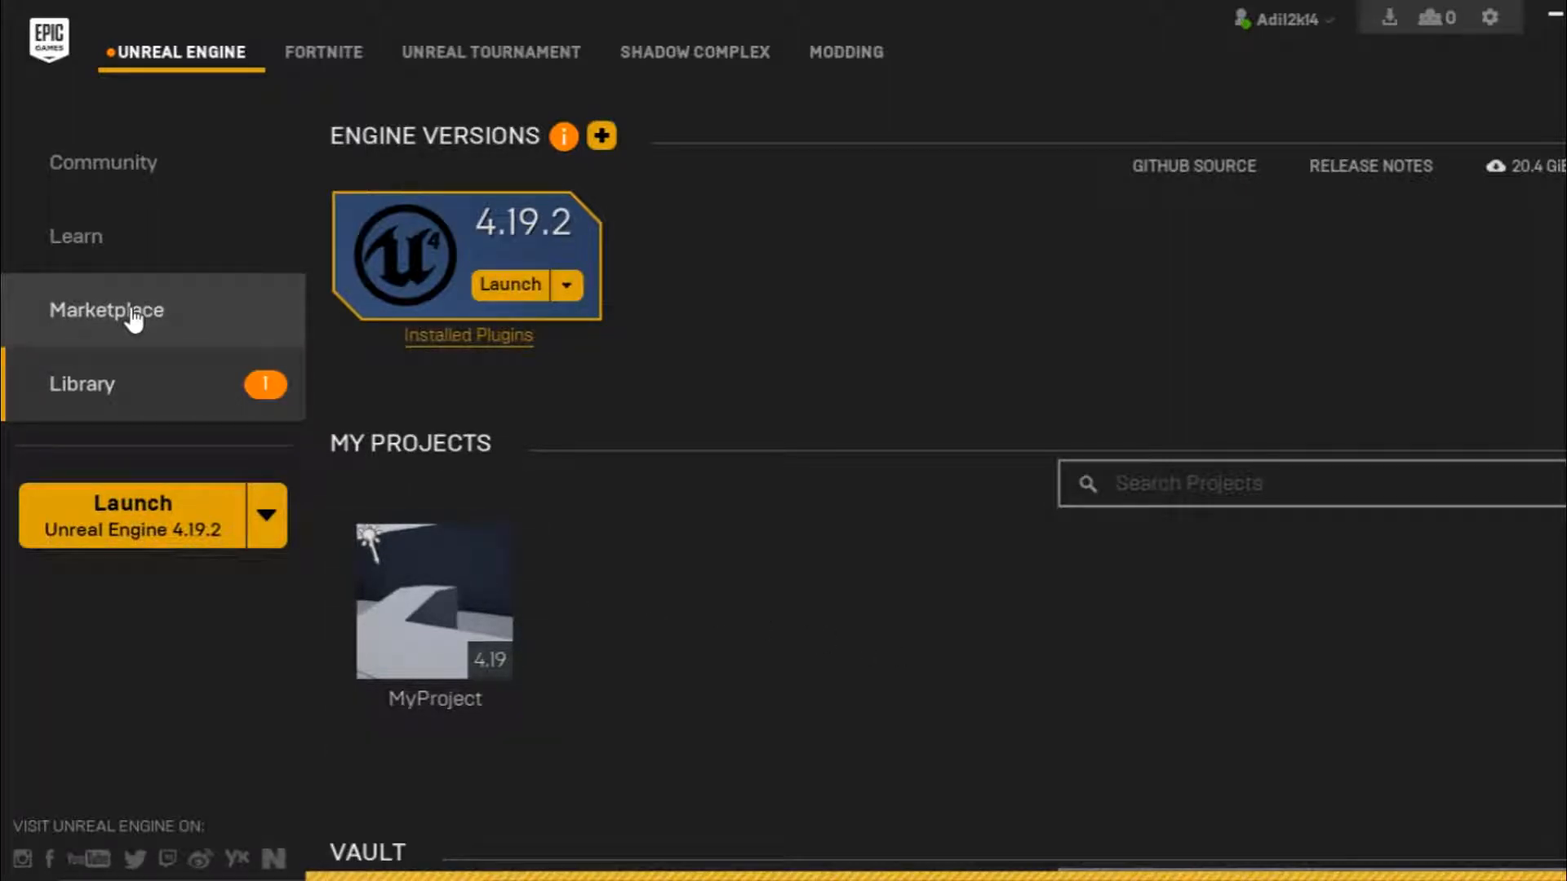
pyautogui.click(221, 343)
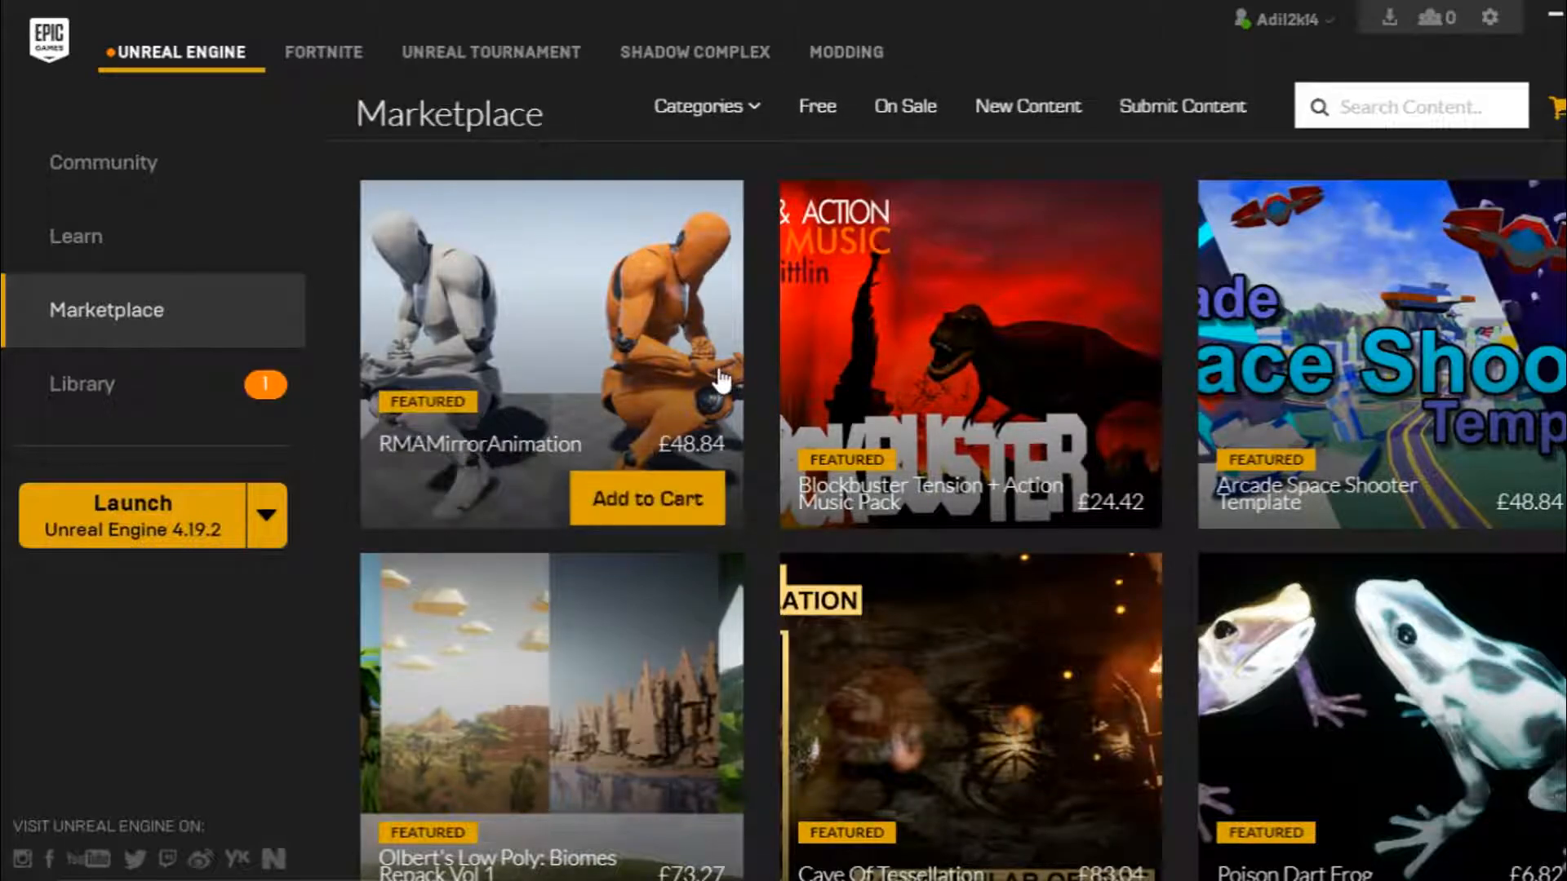
pyautogui.click(831, 115)
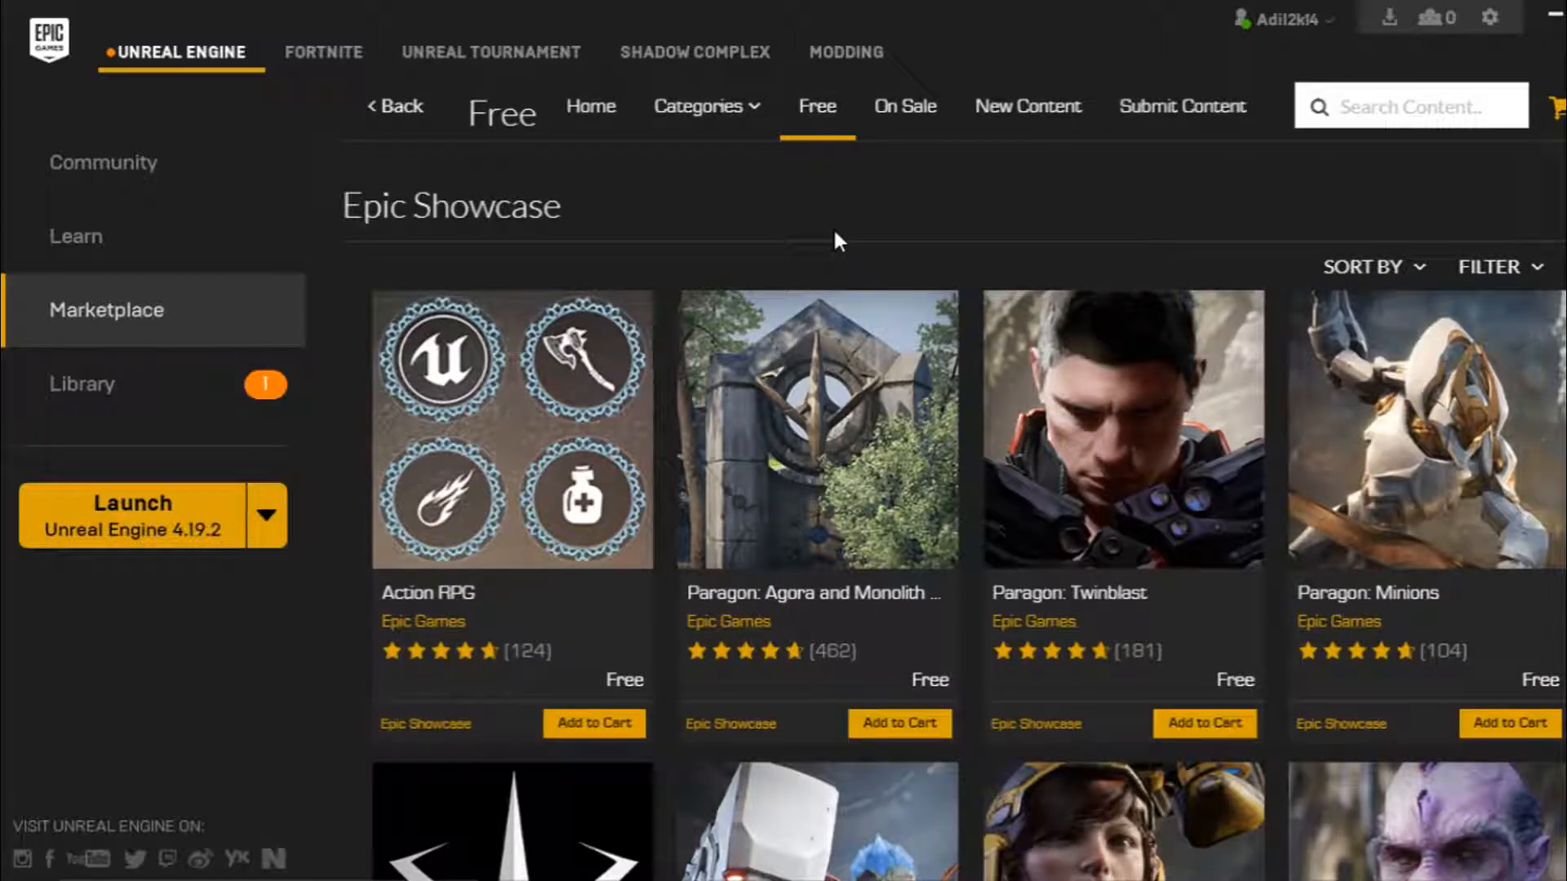
# Browse the free Marketplace assets down to the Open World Demo Collection, Scifi Hallway and Animation Starter Pack.
pyautogui.scroll(-1, 1031, 221)
pyautogui.scroll(1, 927, 249)
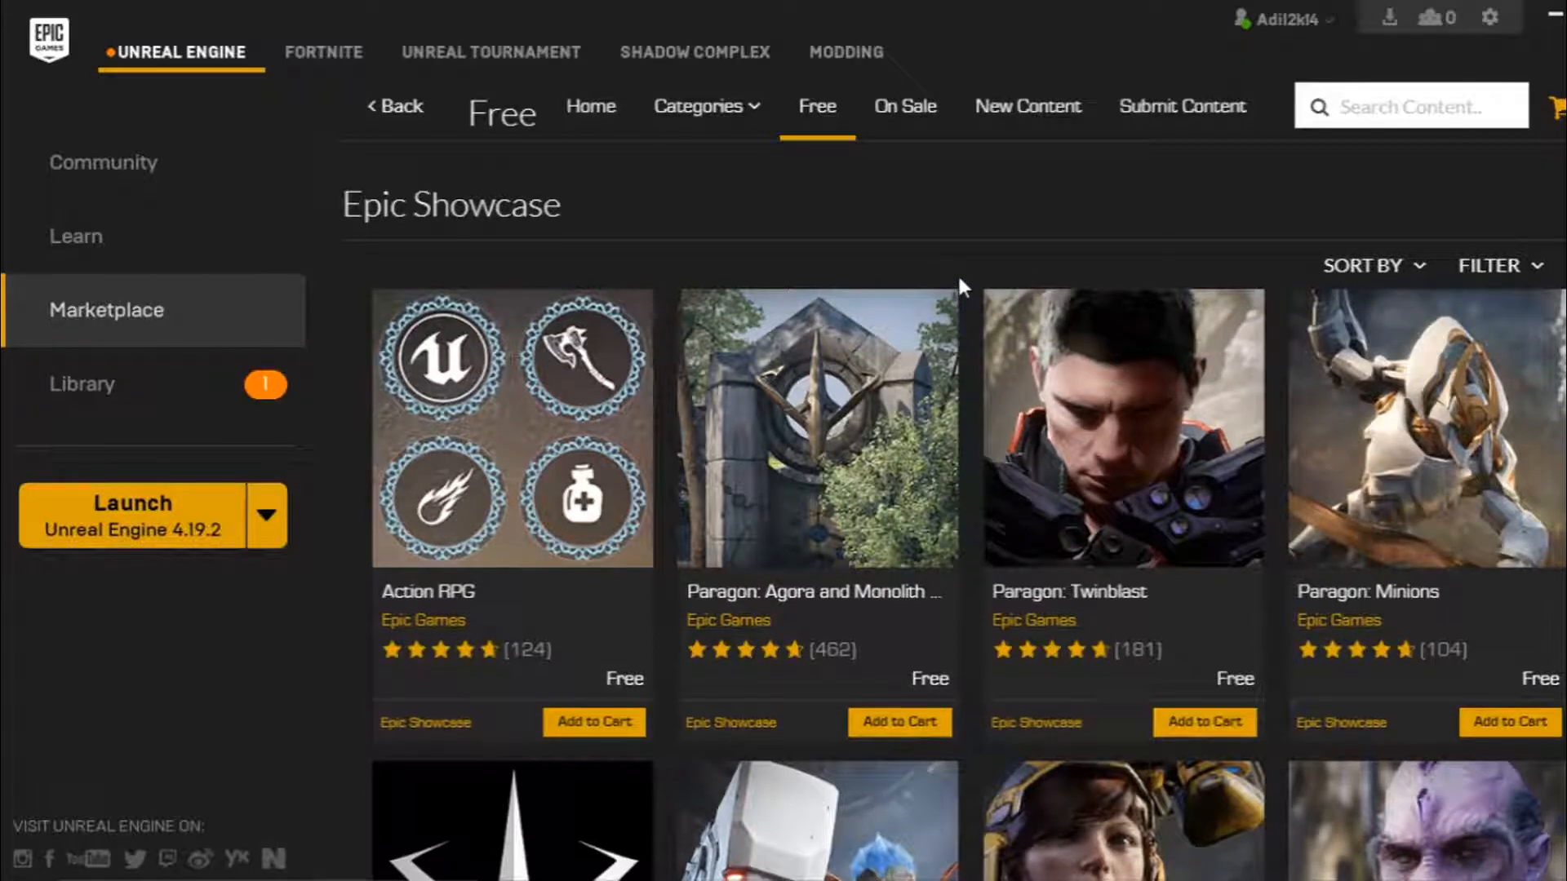
pyautogui.scroll(-1, 957, 273)
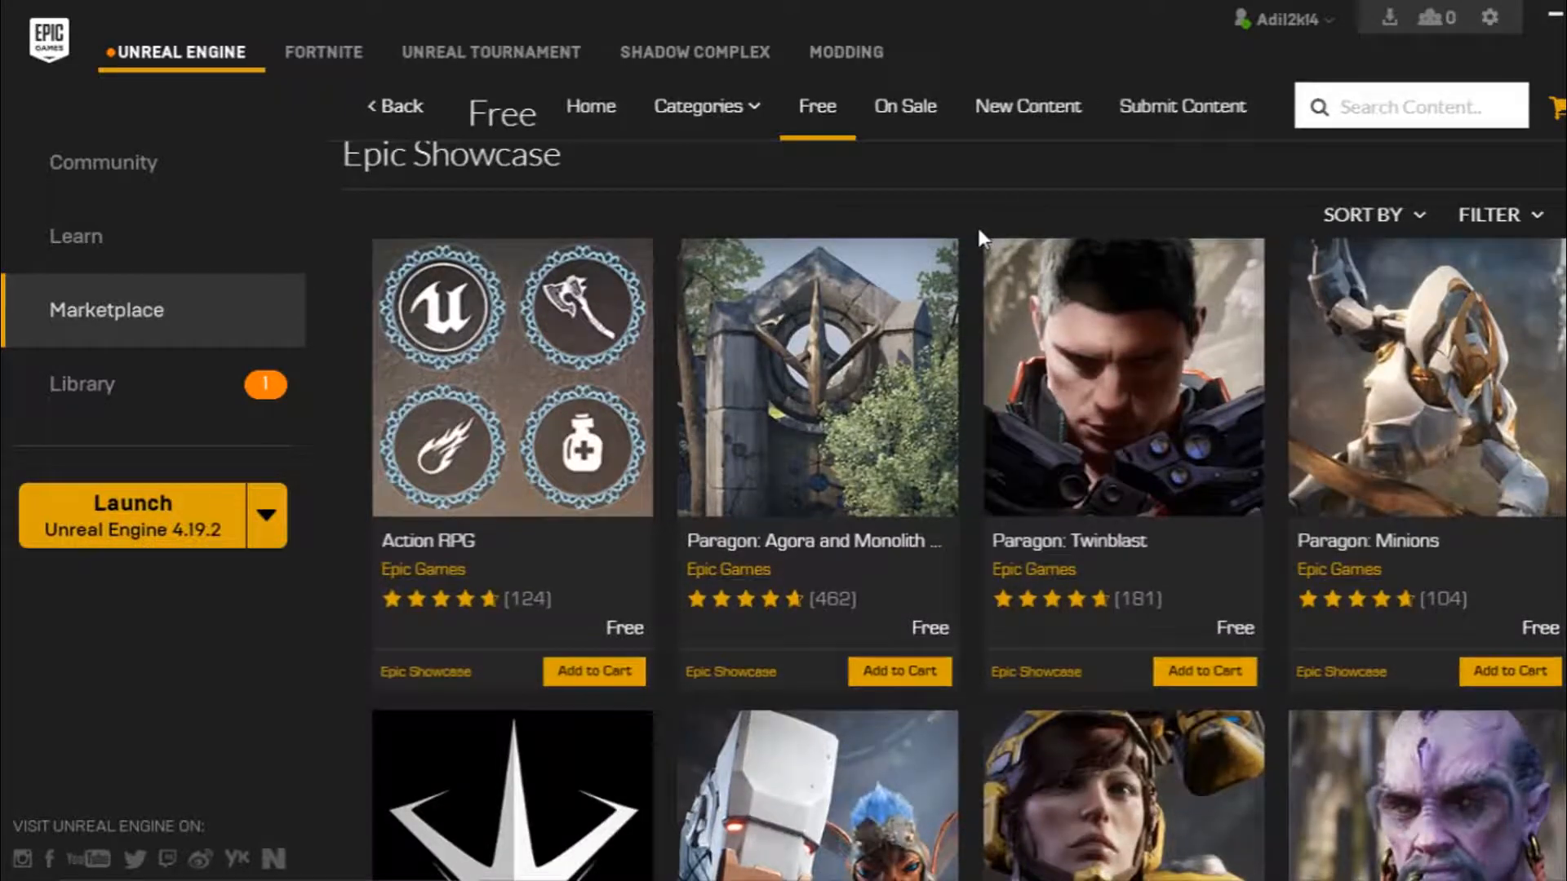
pyautogui.scroll(-1, 947, 245)
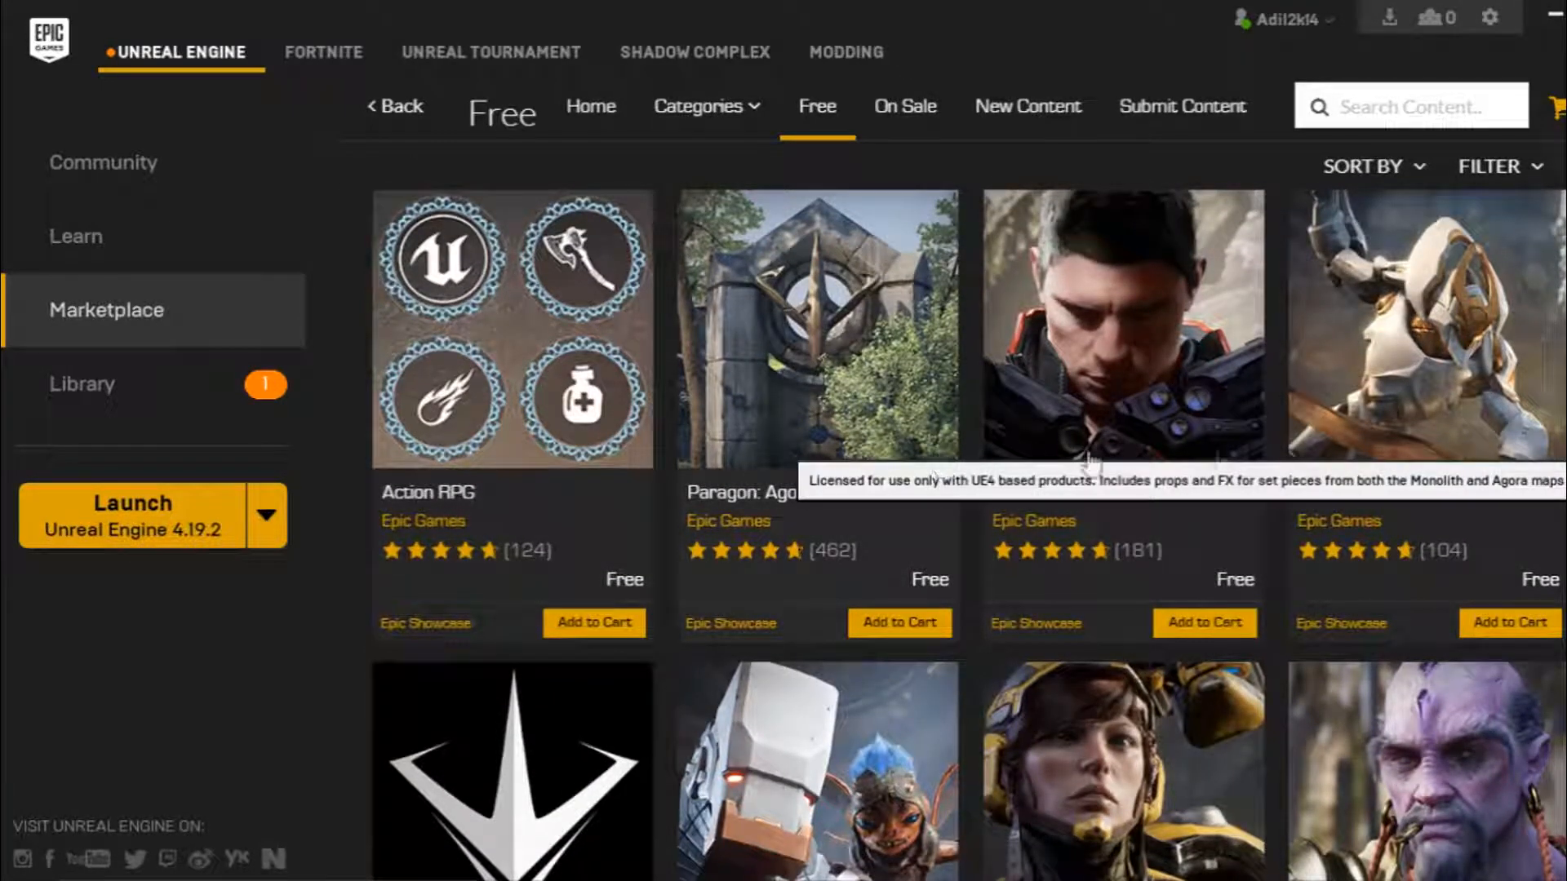
pyautogui.scroll(-3, 1278, 431)
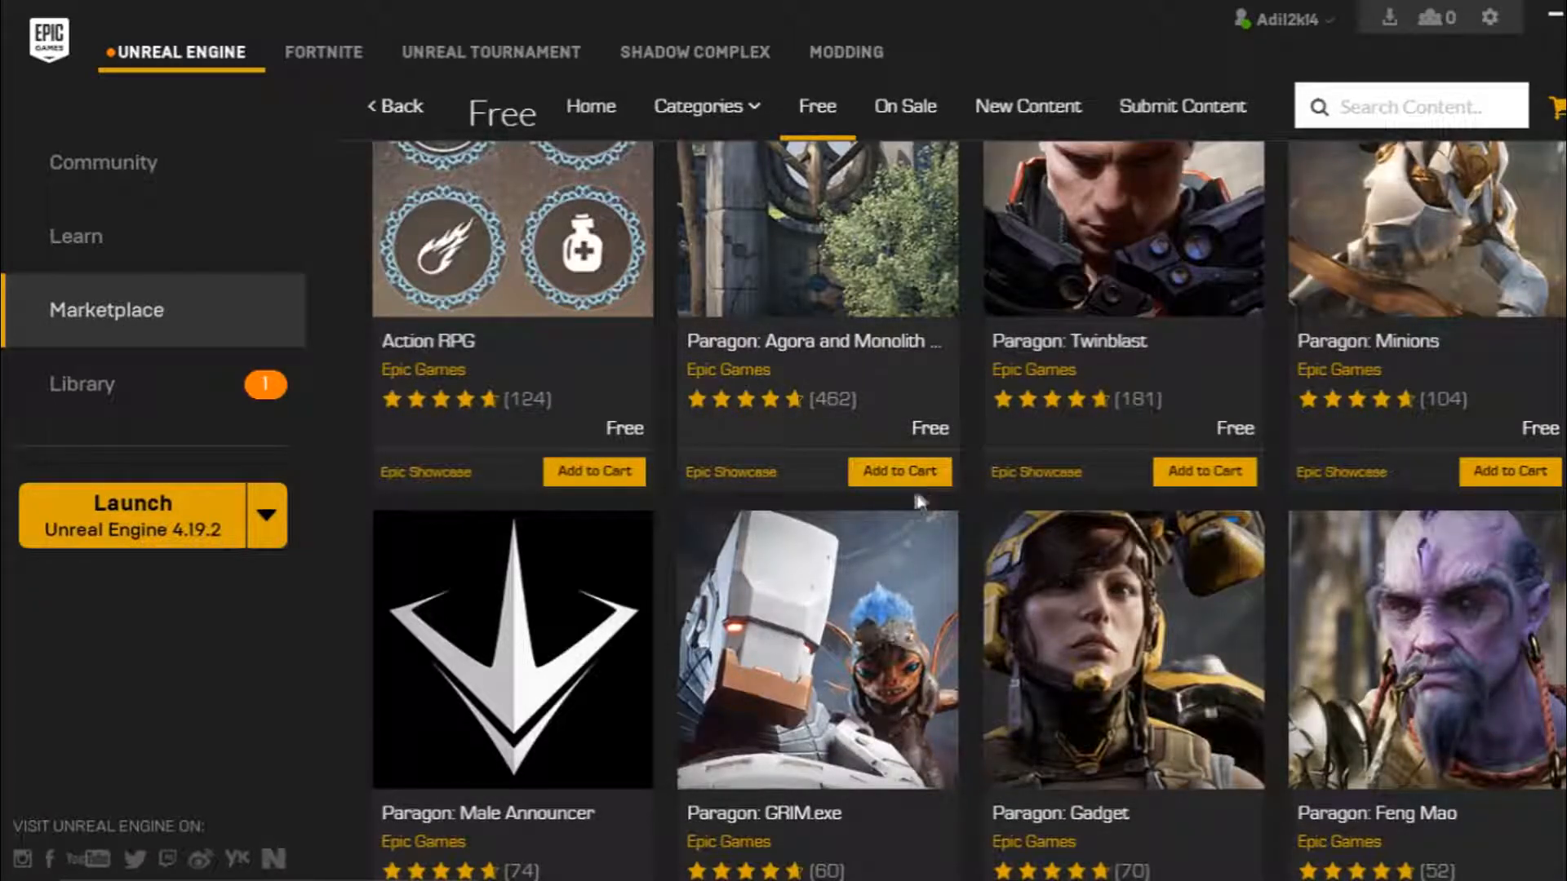
pyautogui.scroll(-5, 967, 496)
pyautogui.scroll(-10, 968, 503)
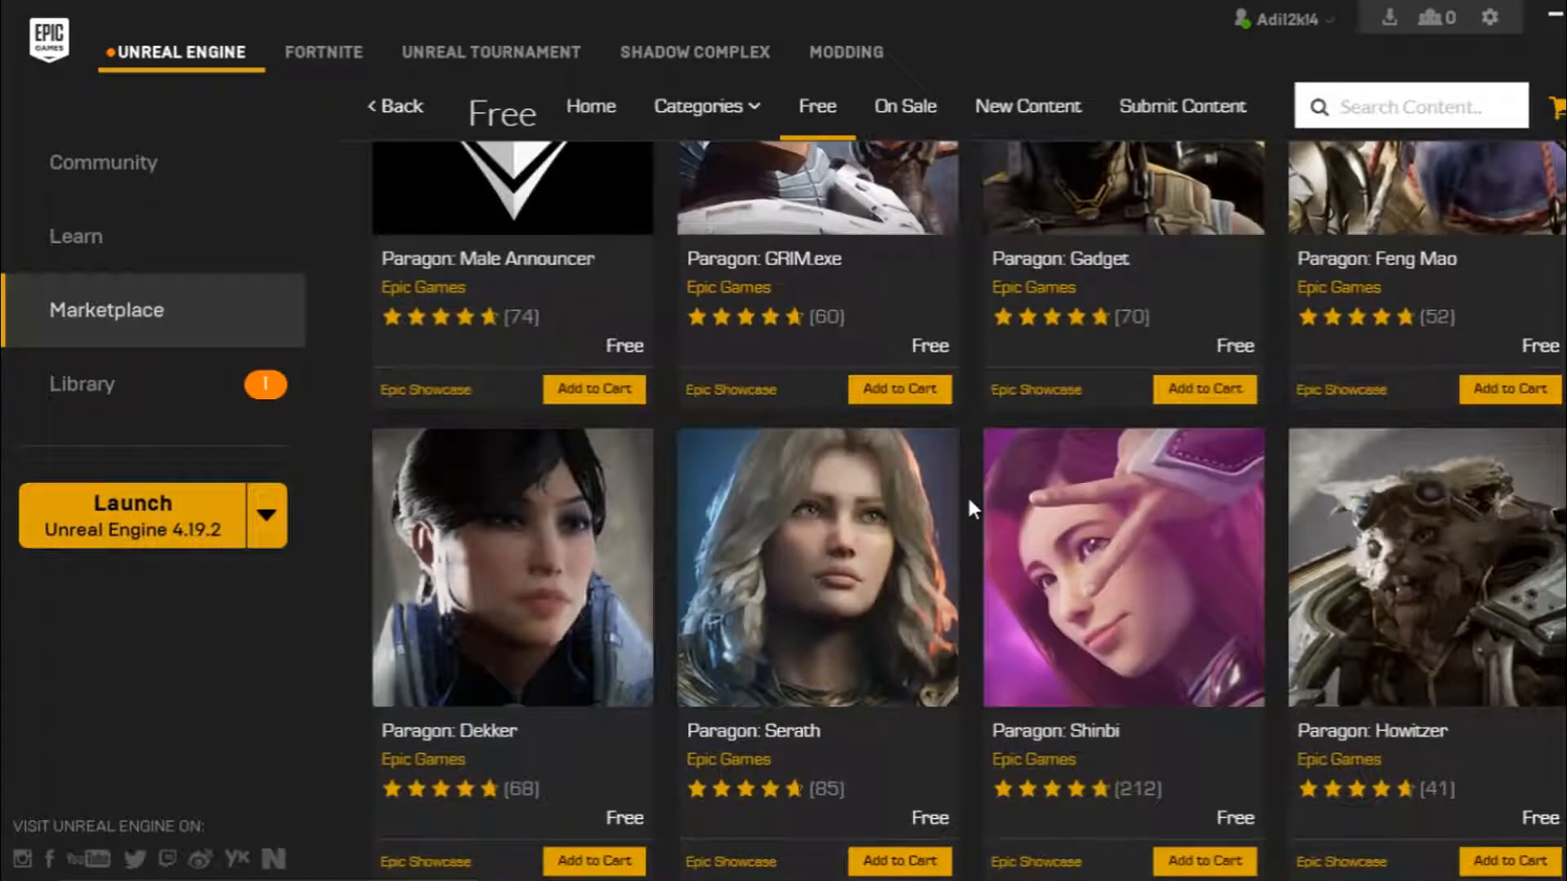
pyautogui.scroll(-15, 967, 498)
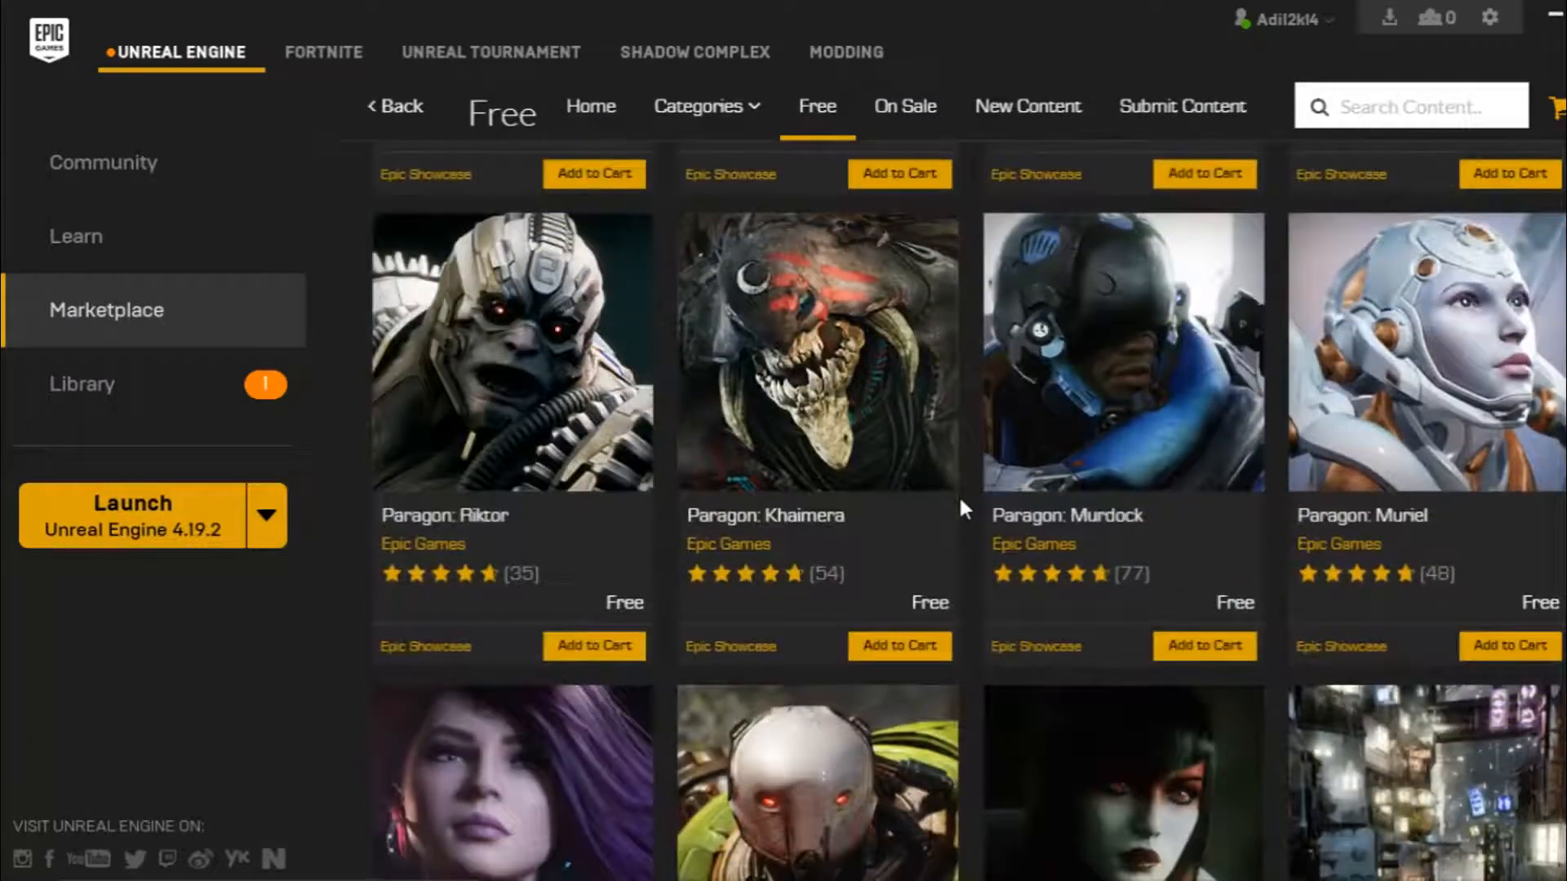
pyautogui.scroll(-3, 943, 505)
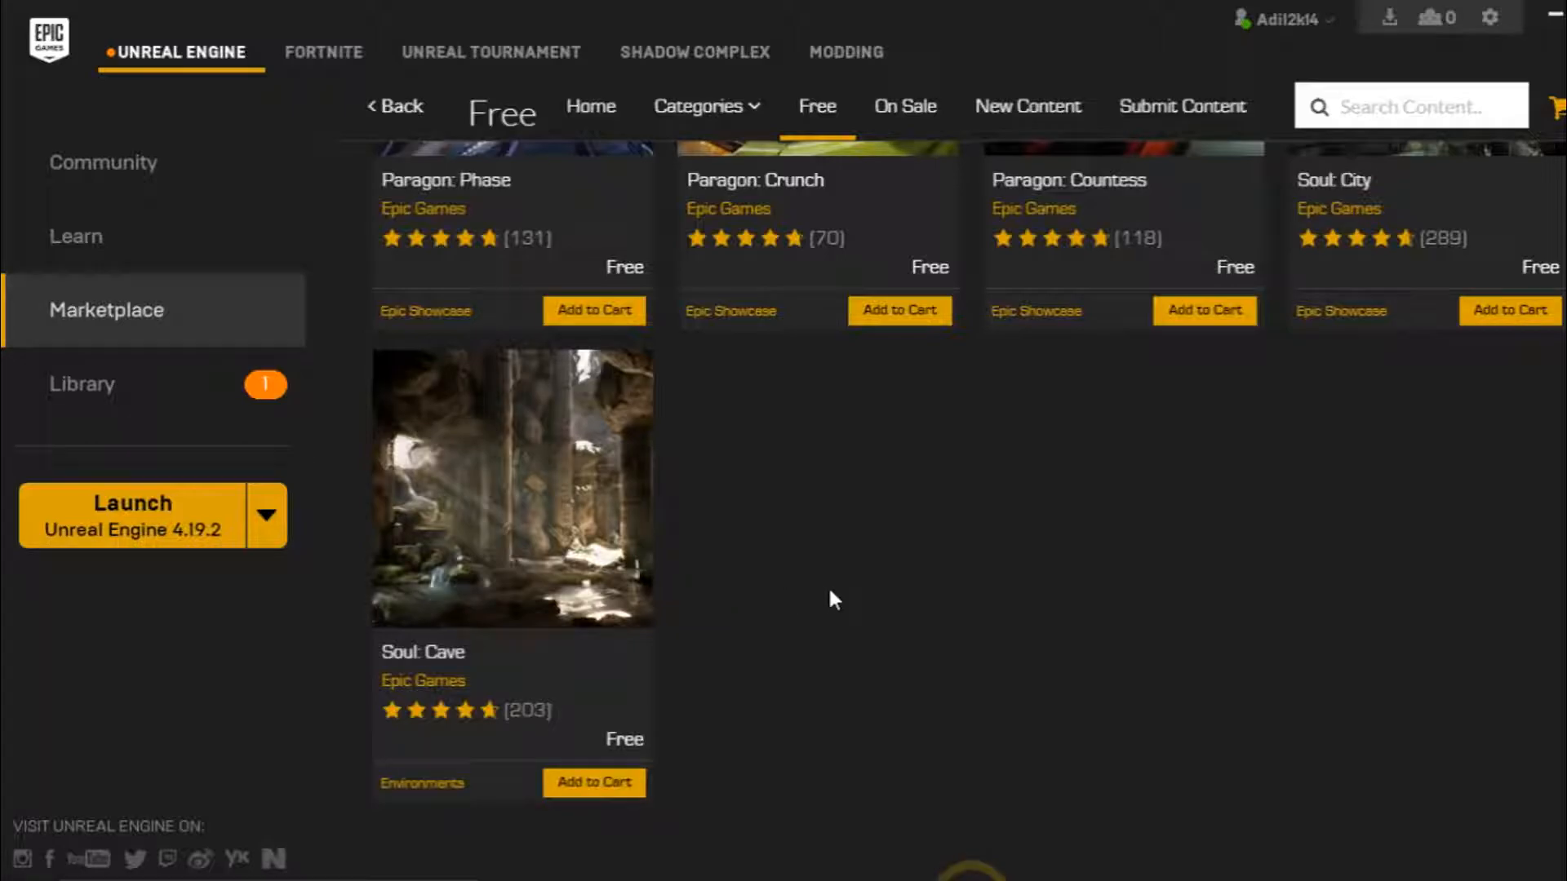
pyautogui.scroll(3, 832, 589)
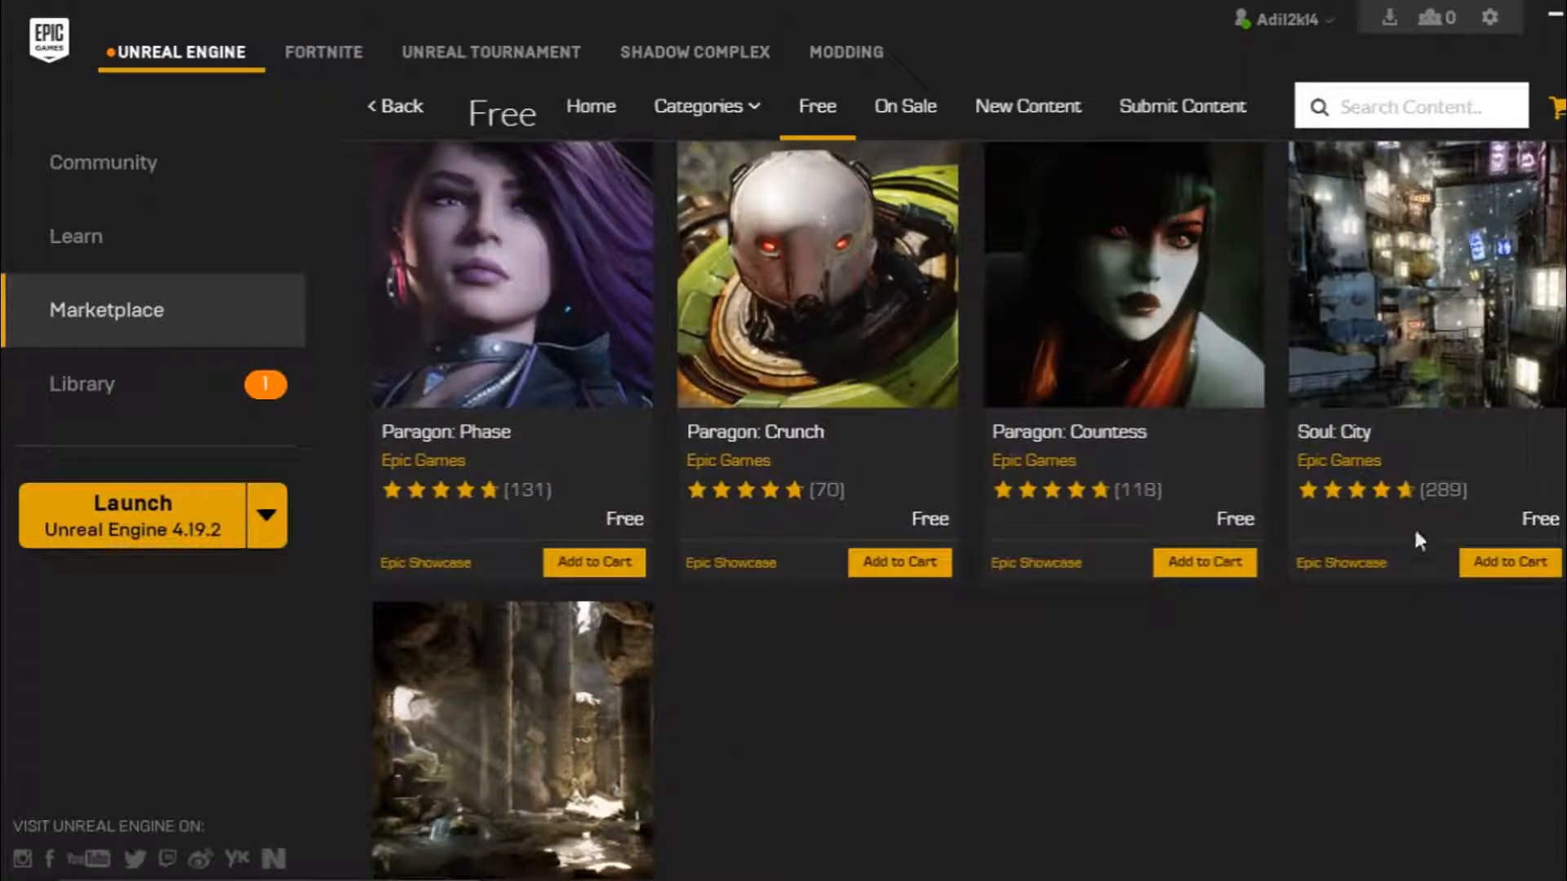
pyautogui.scroll(-1, 510, 722)
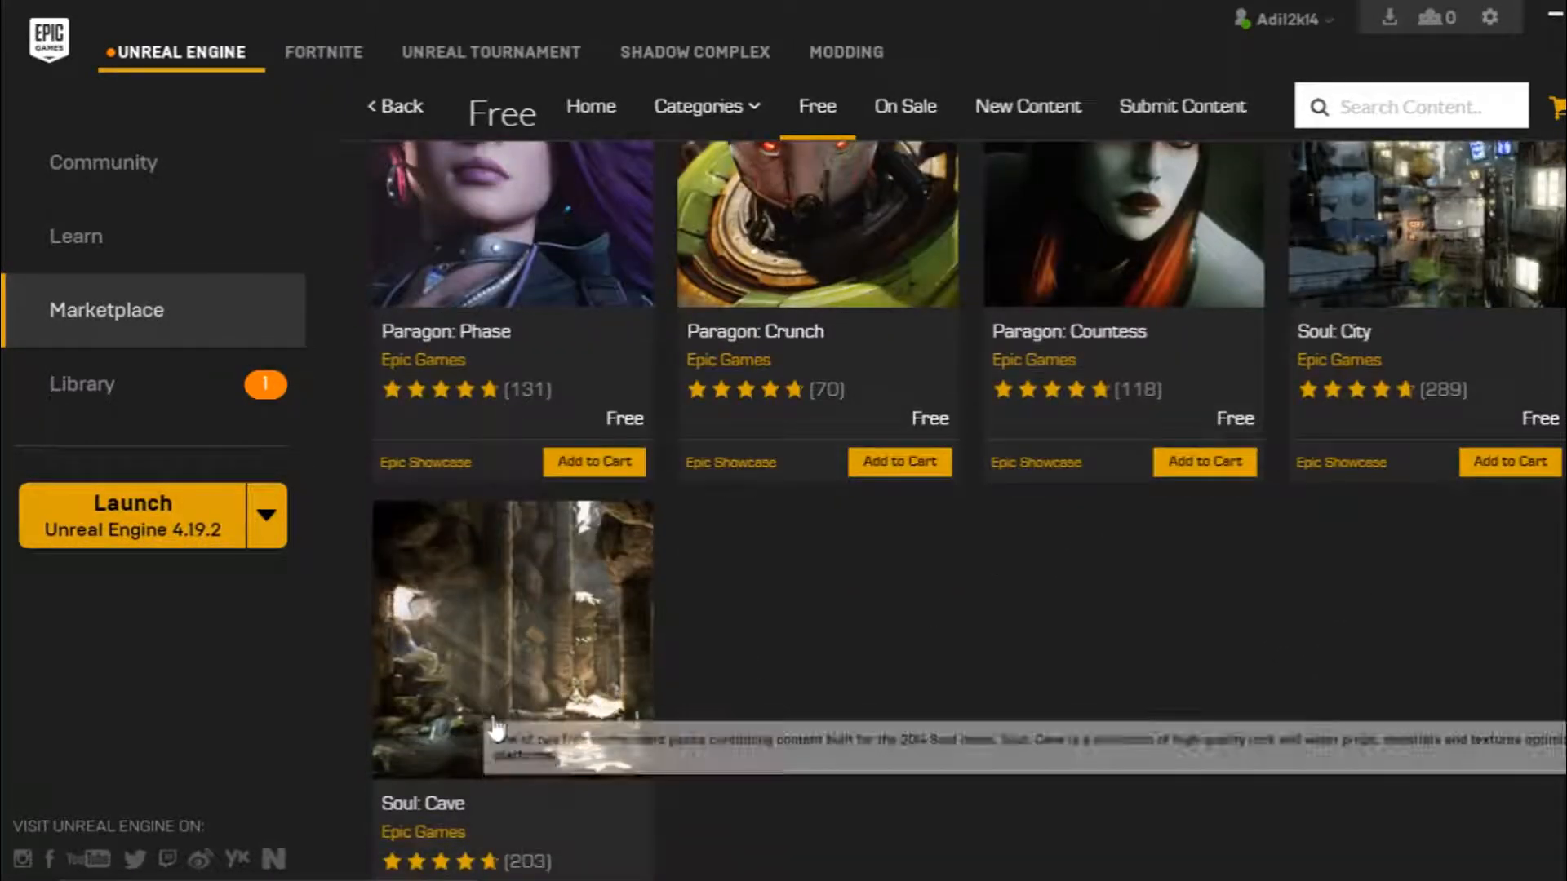
pyautogui.scroll(-1, 490, 653)
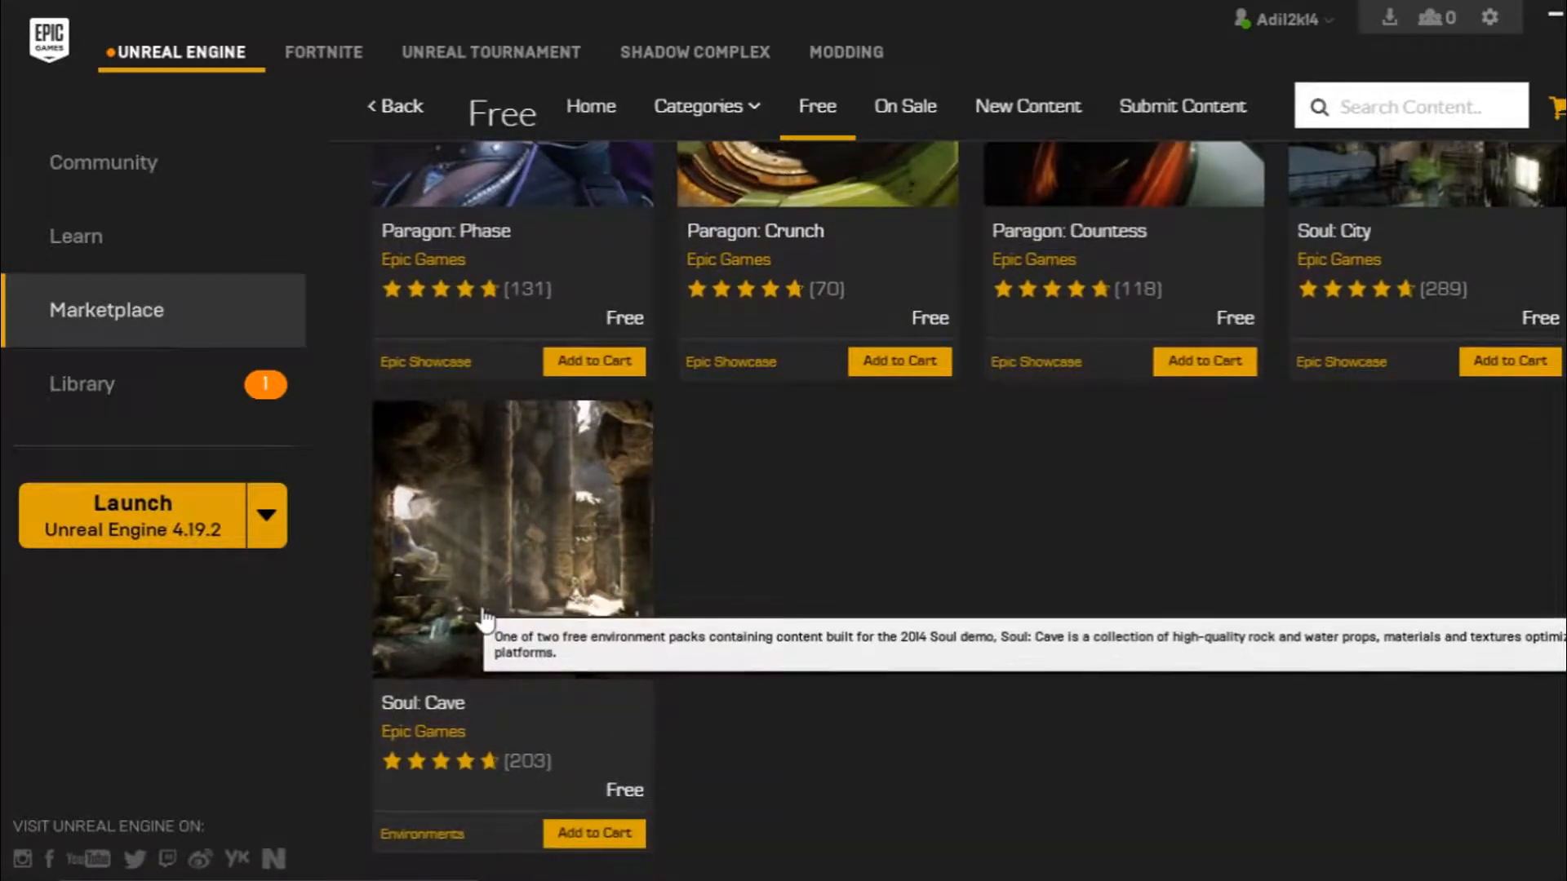
pyautogui.scroll(-2, 482, 608)
pyautogui.scroll(-1, 506, 604)
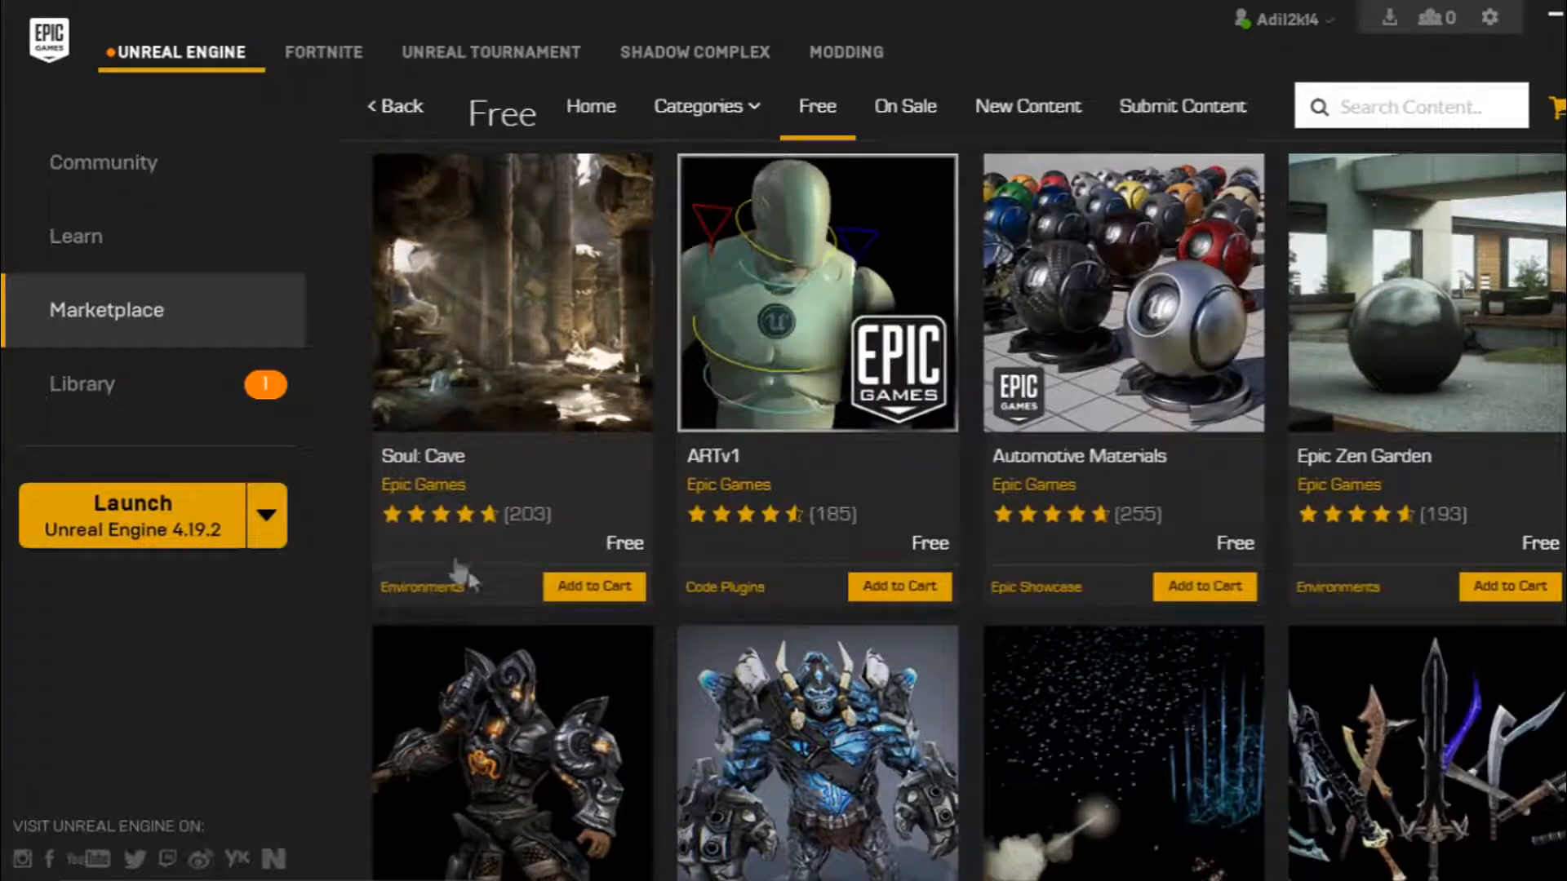
pyautogui.scroll(-5, 438, 519)
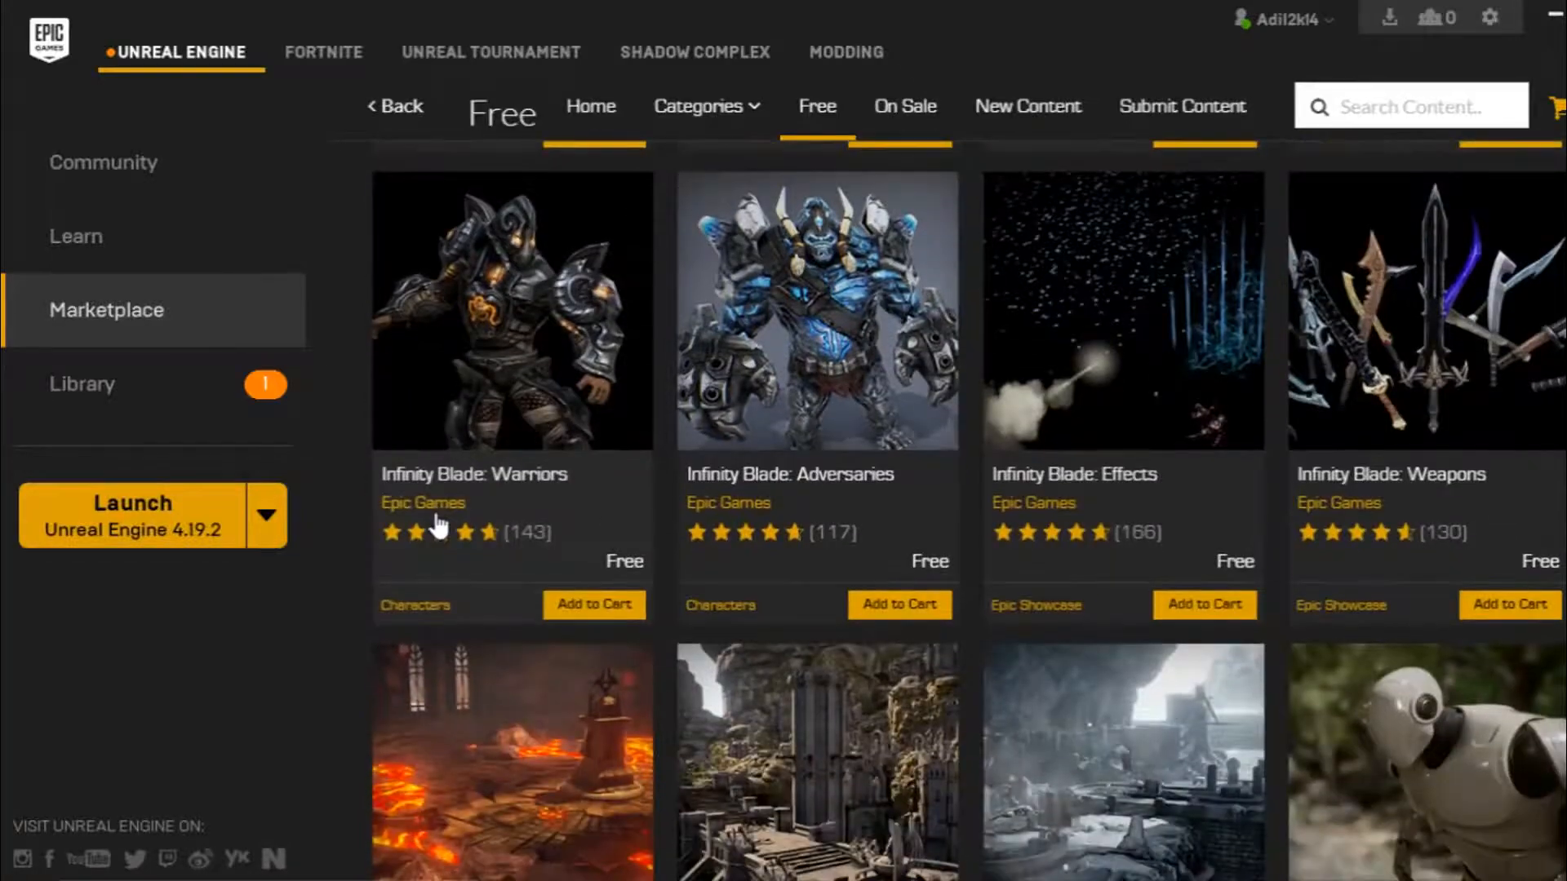
pyautogui.scroll(-2, 438, 526)
pyautogui.scroll(-2, 438, 526)
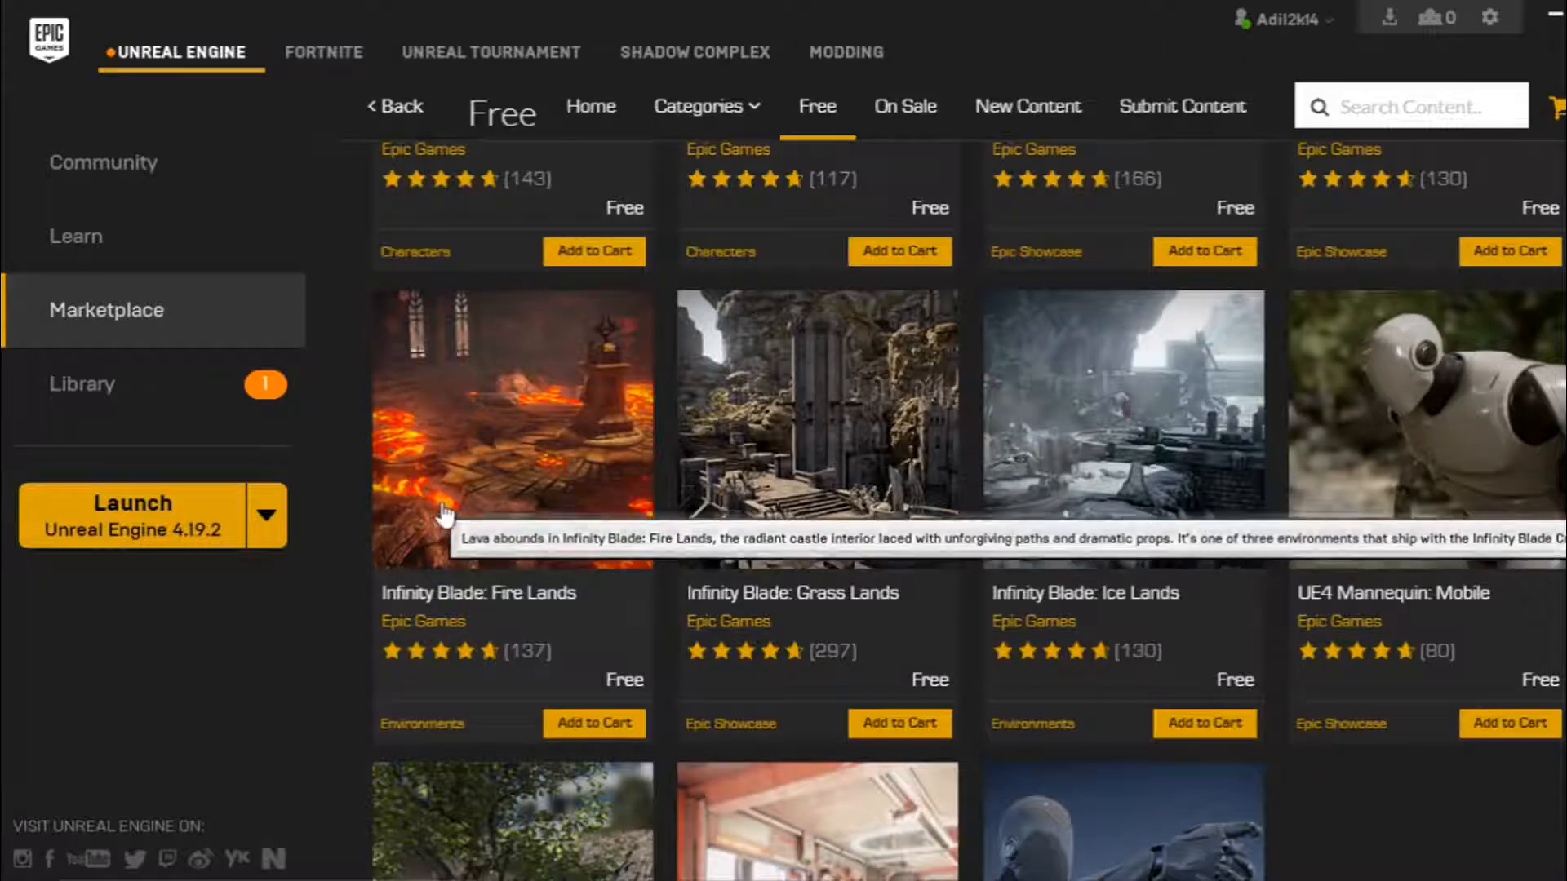
pyautogui.scroll(-2, 458, 419)
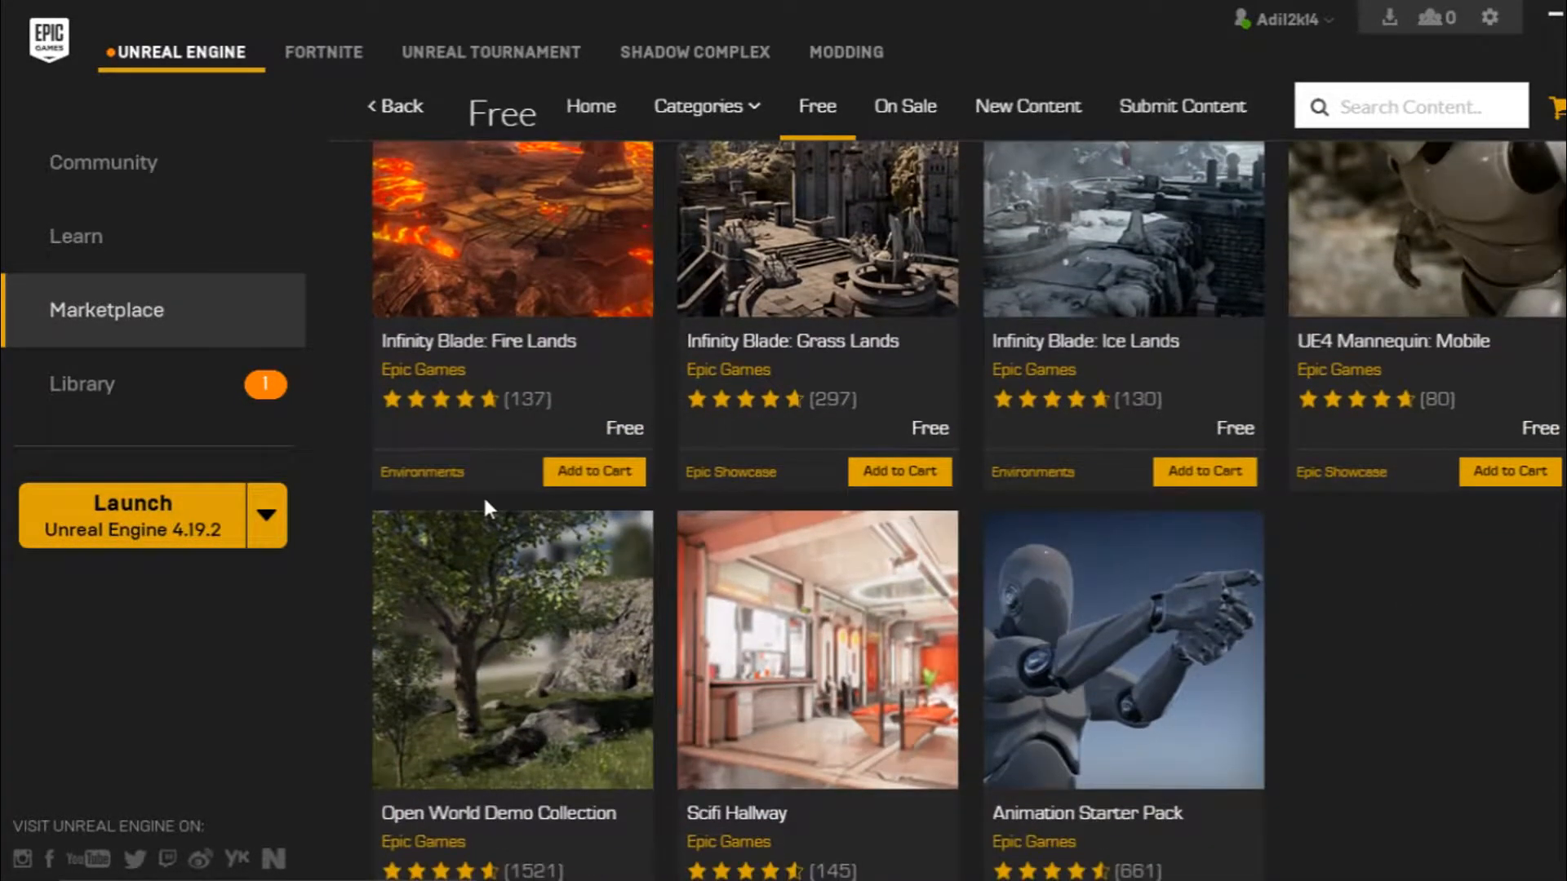
pyautogui.scroll(-3, 483, 502)
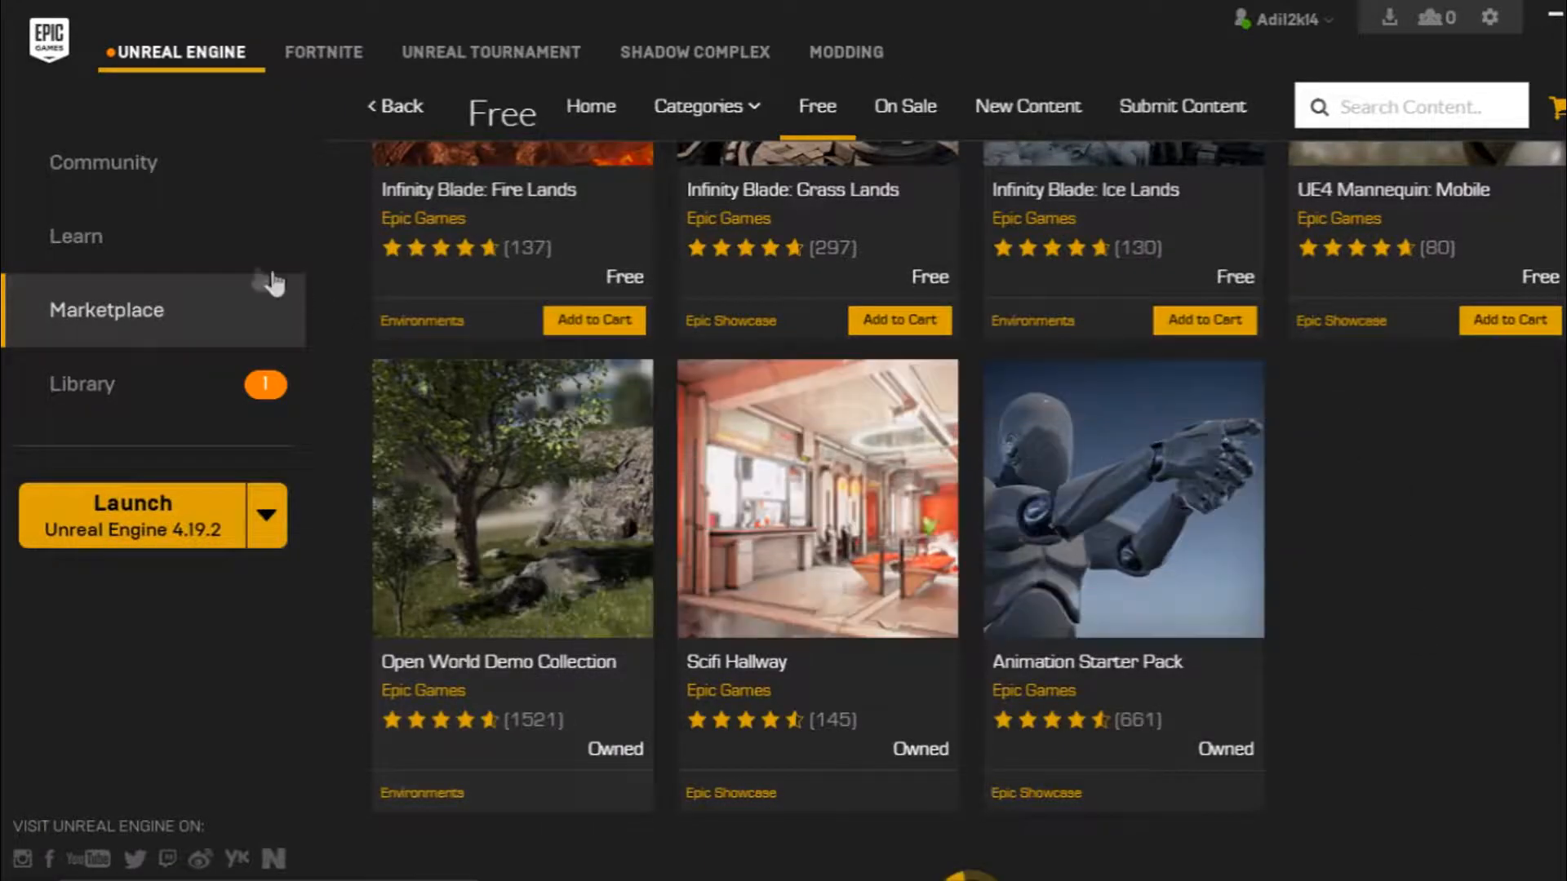
# Open the library and view the owned assets in the vault.
pyautogui.click(86, 404)
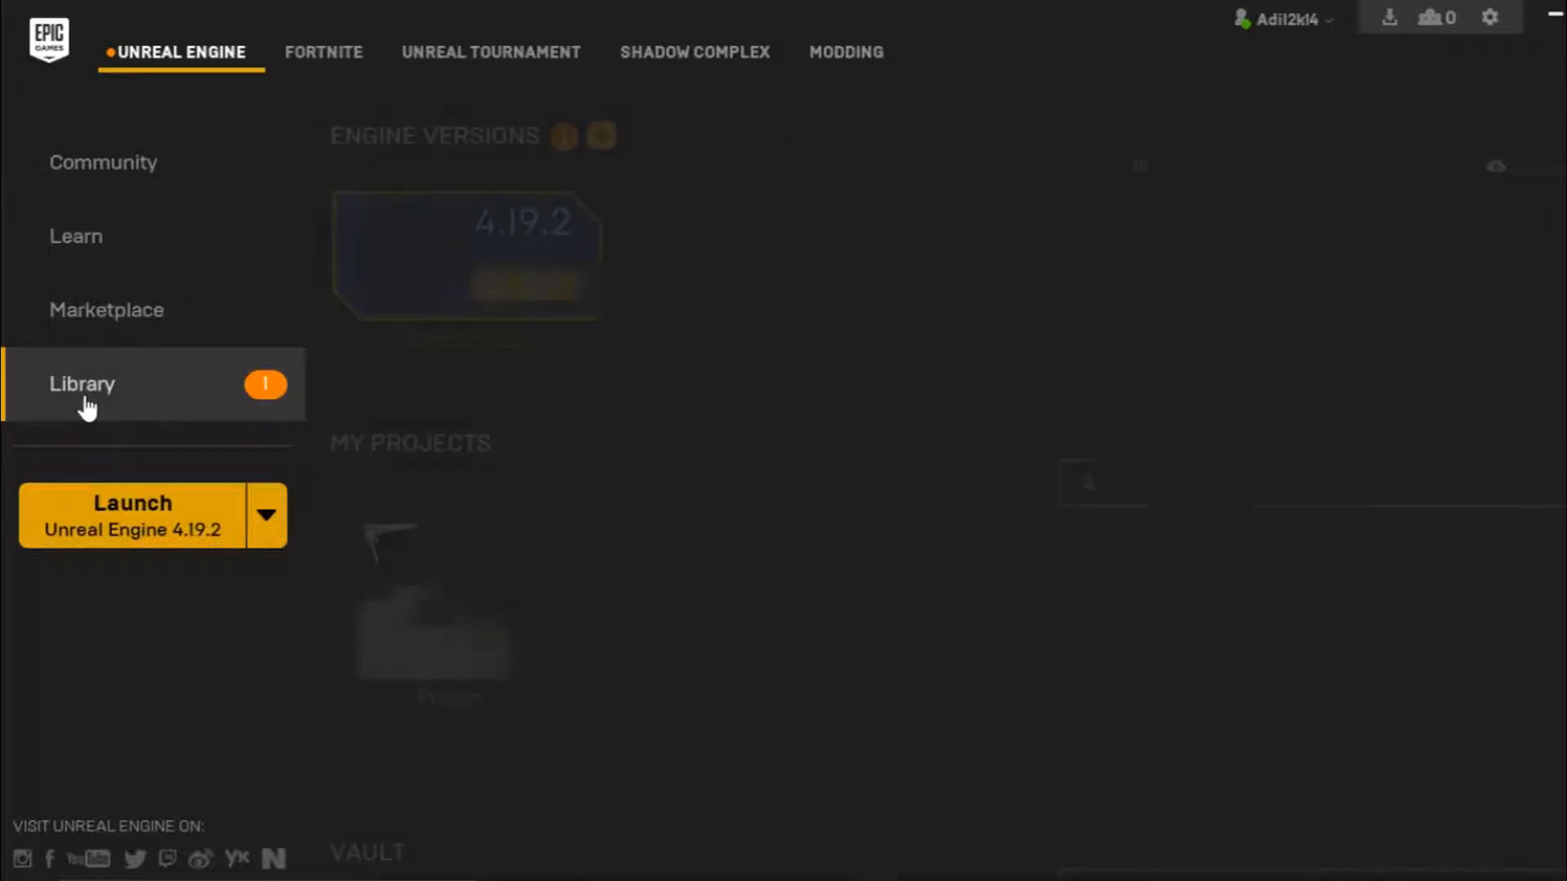
pyautogui.scroll(-7, 795, 538)
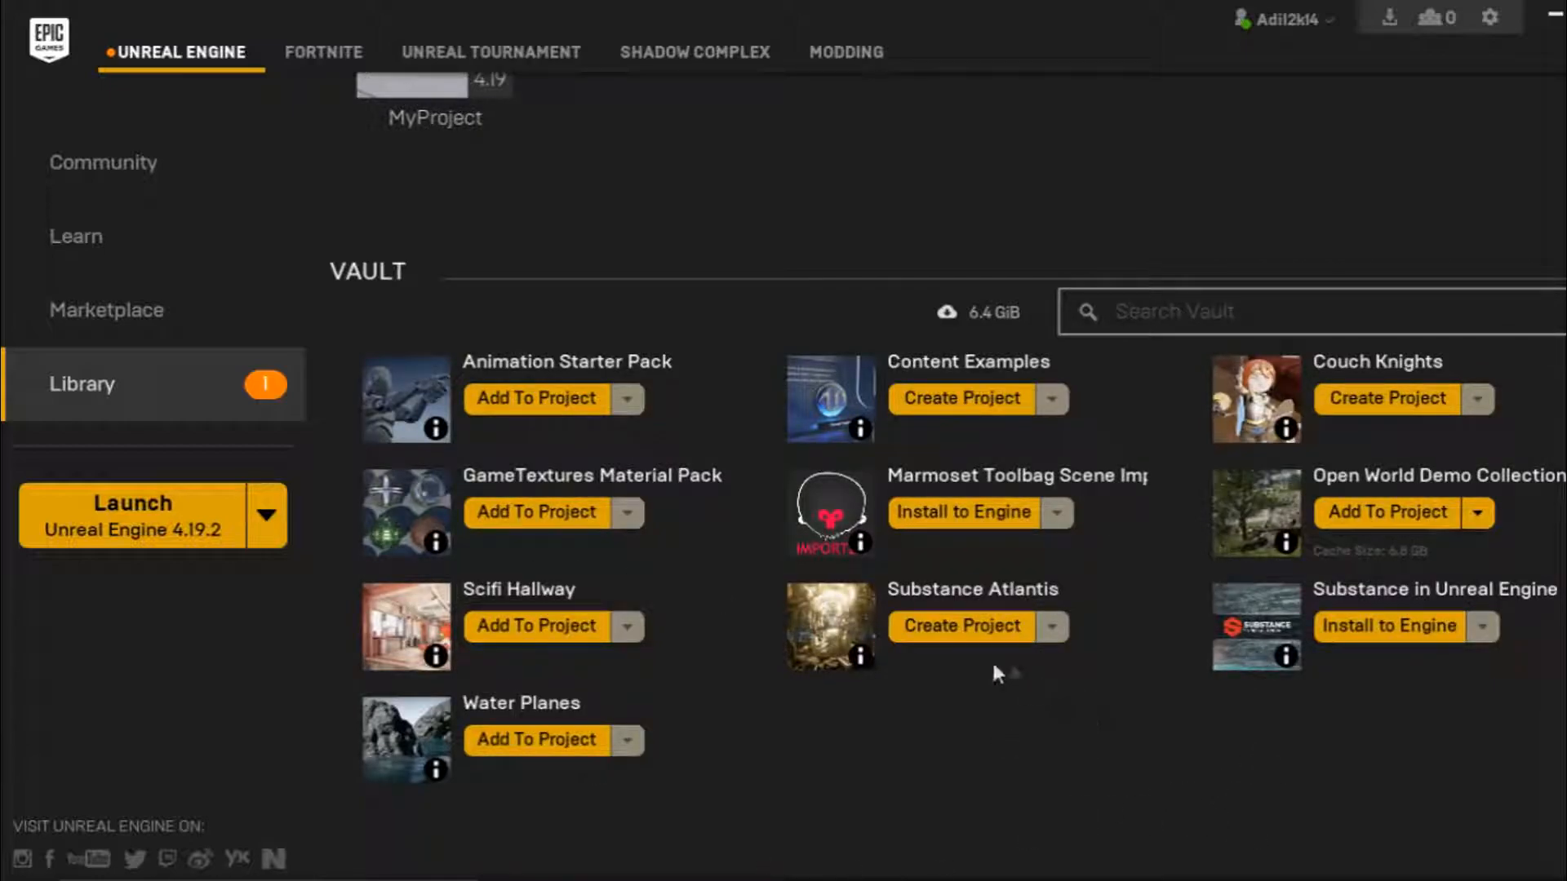
pyautogui.click(1475, 514)
pyautogui.click(1471, 518)
pyautogui.click(1440, 514)
pyautogui.click(547, 301)
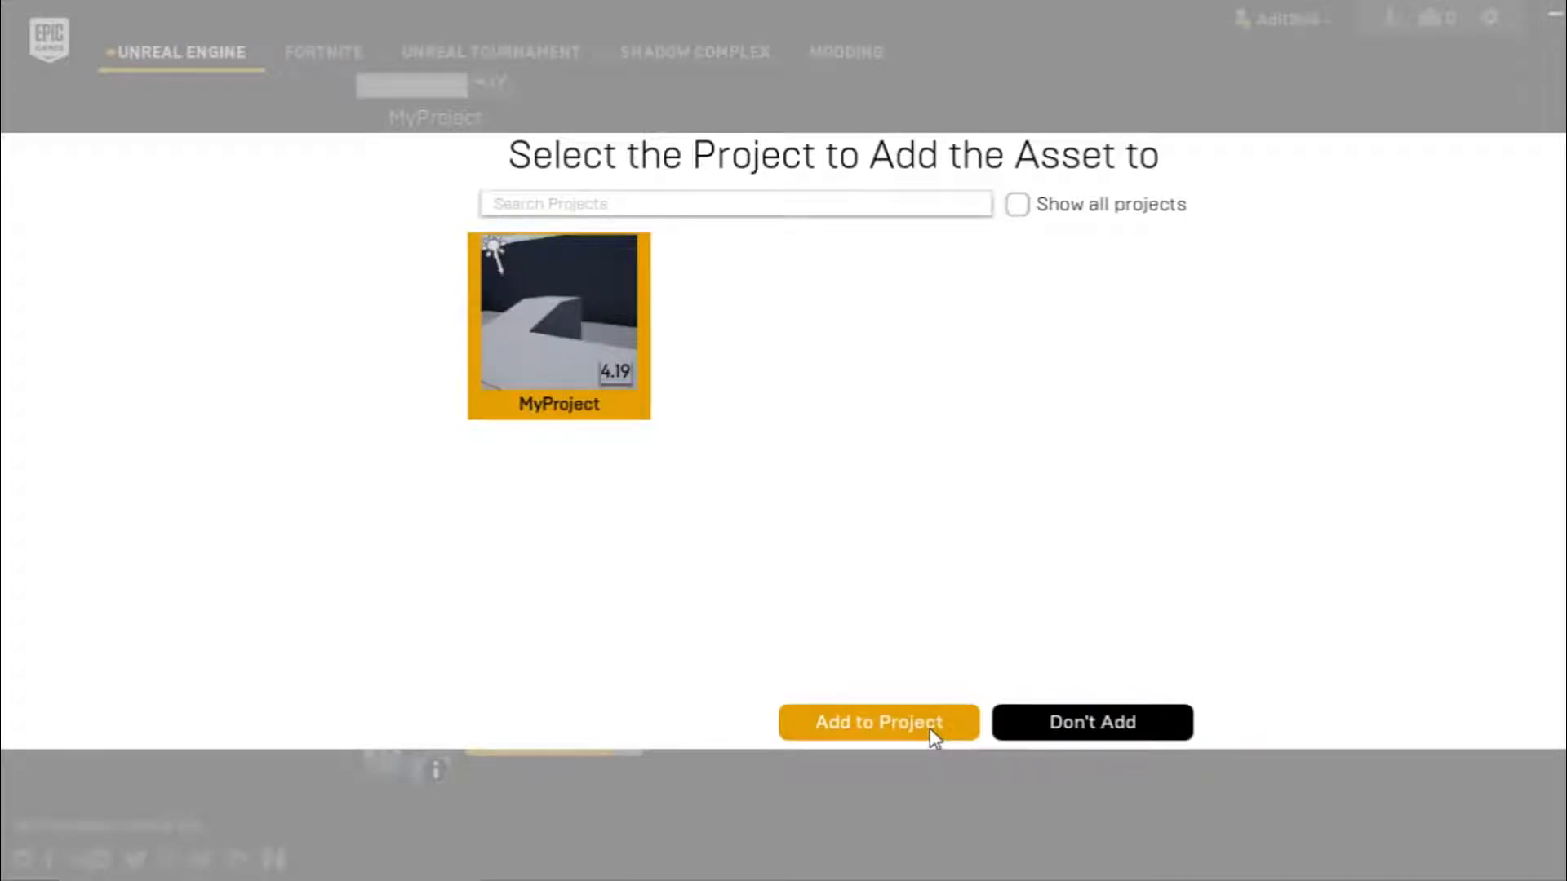
pyautogui.click(1095, 725)
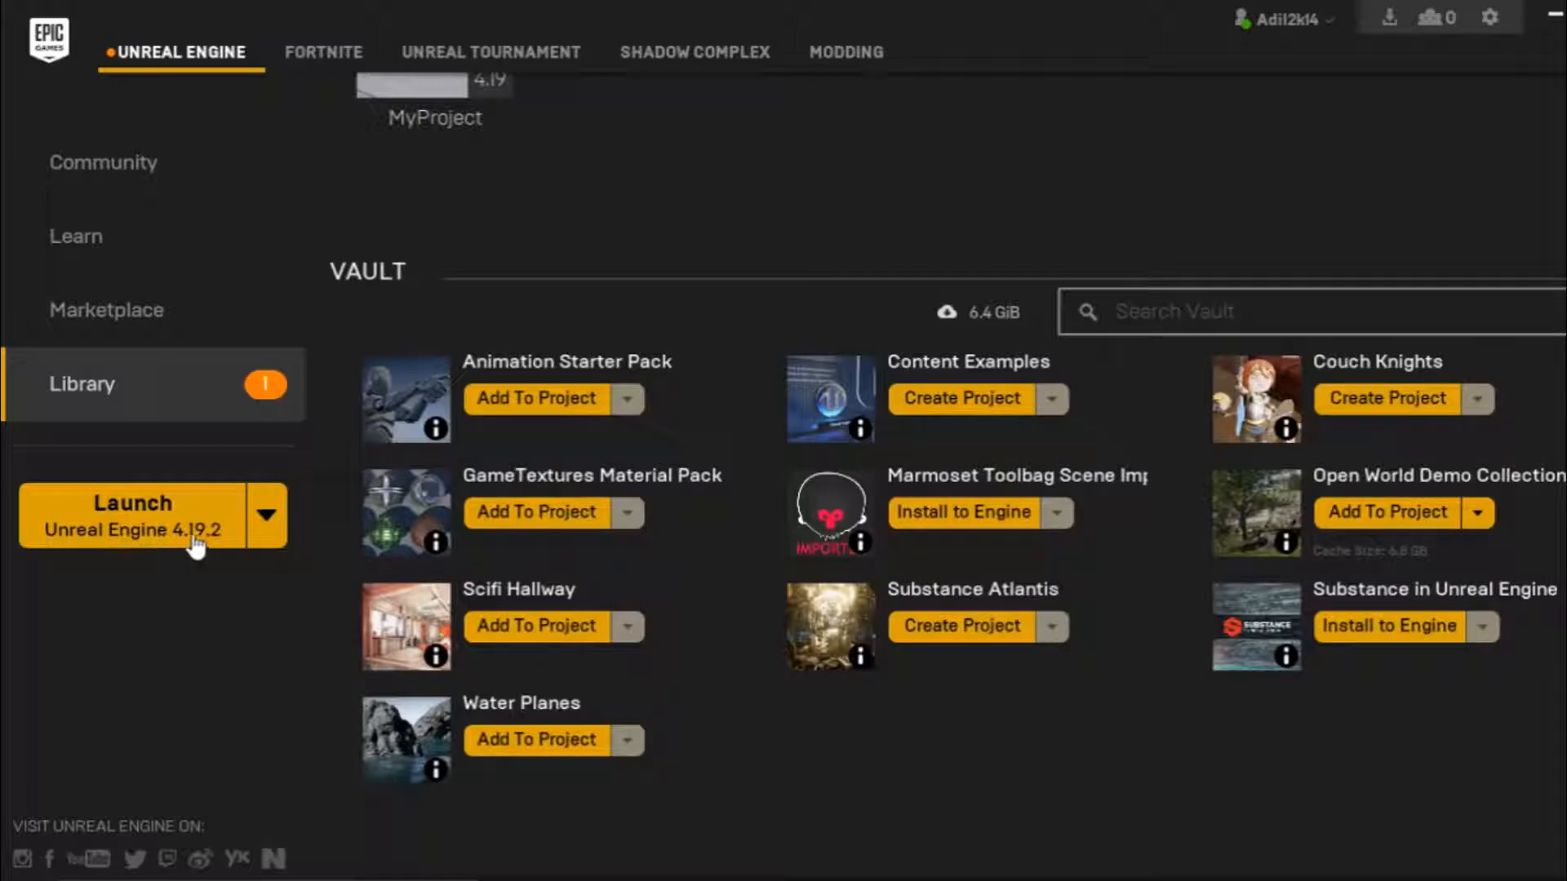
# Launch Unreal Engine 4.19.2 and maximize the project browser window.
pyautogui.click(265, 518)
pyautogui.click(266, 518)
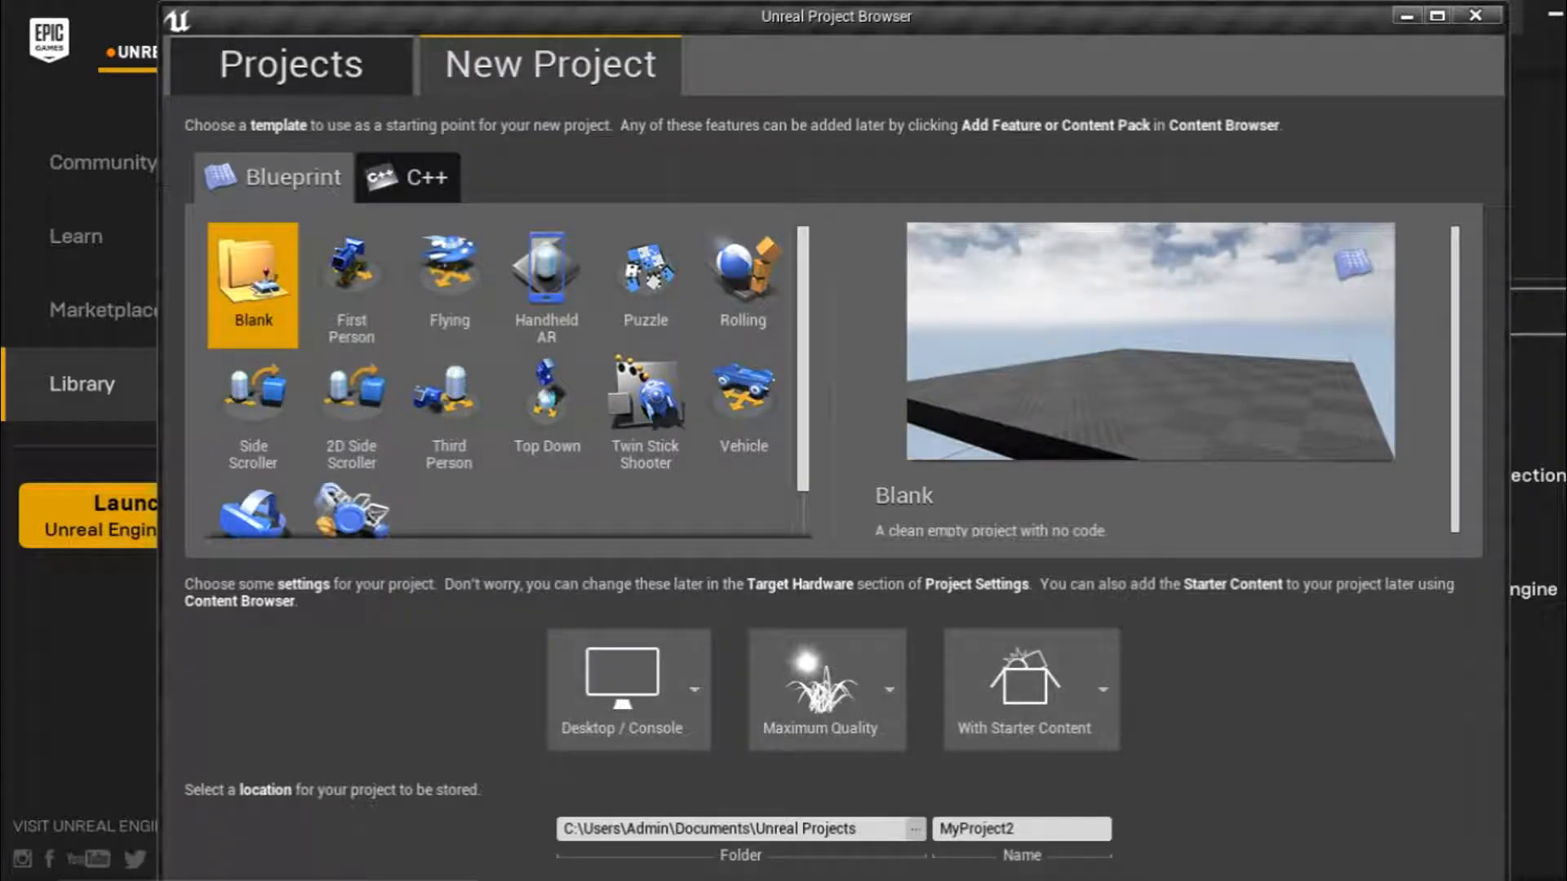
pyautogui.click(1436, 16)
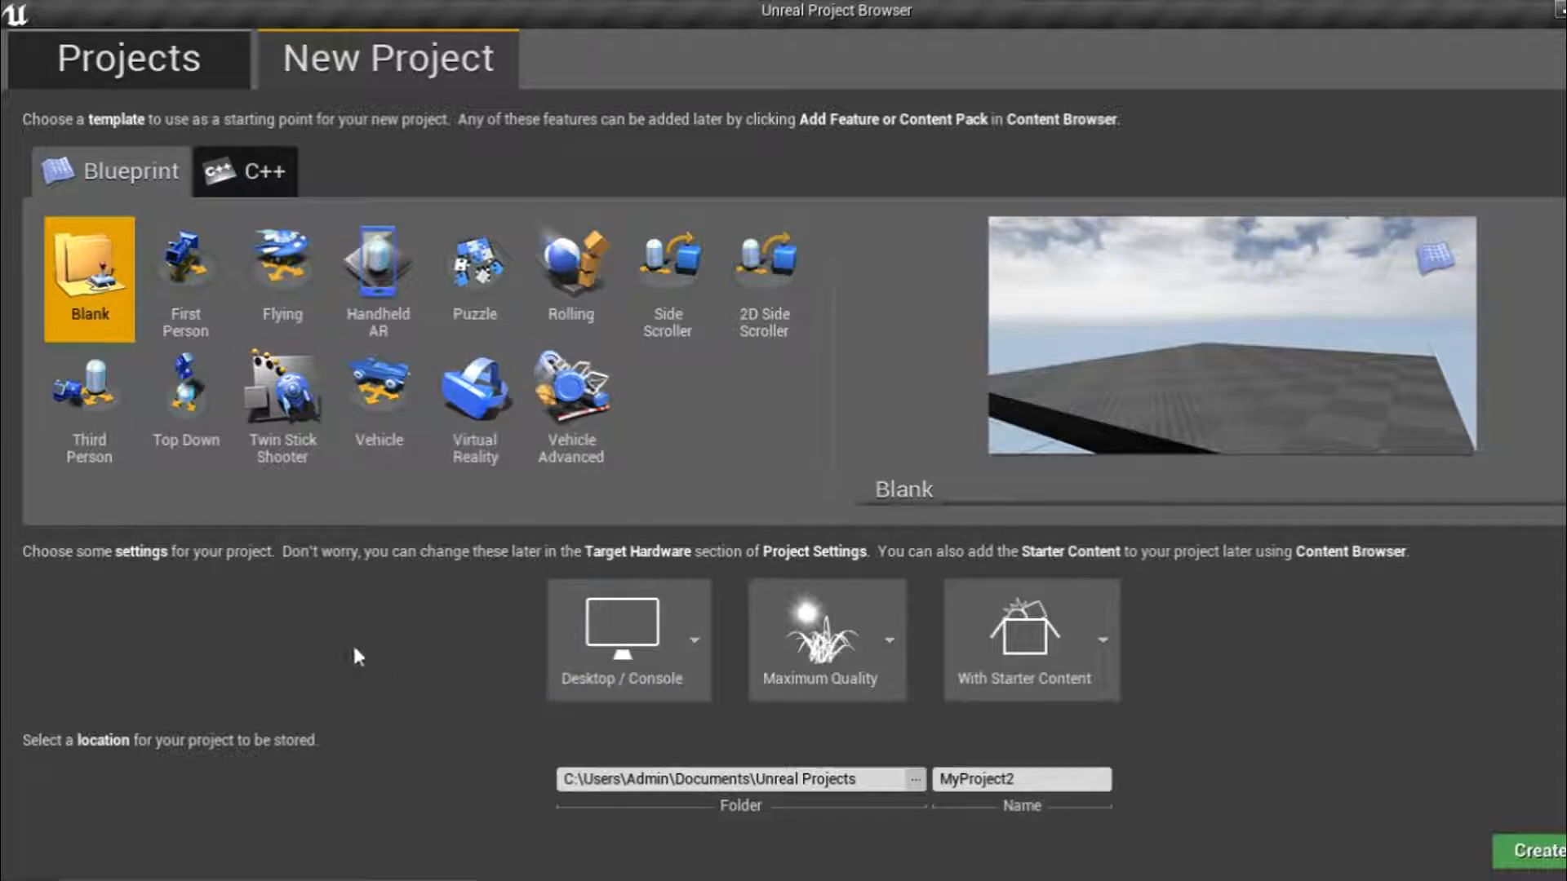
# Set up a new Blueprint project using the Third Person template, including starter content.
pyautogui.click(90, 440)
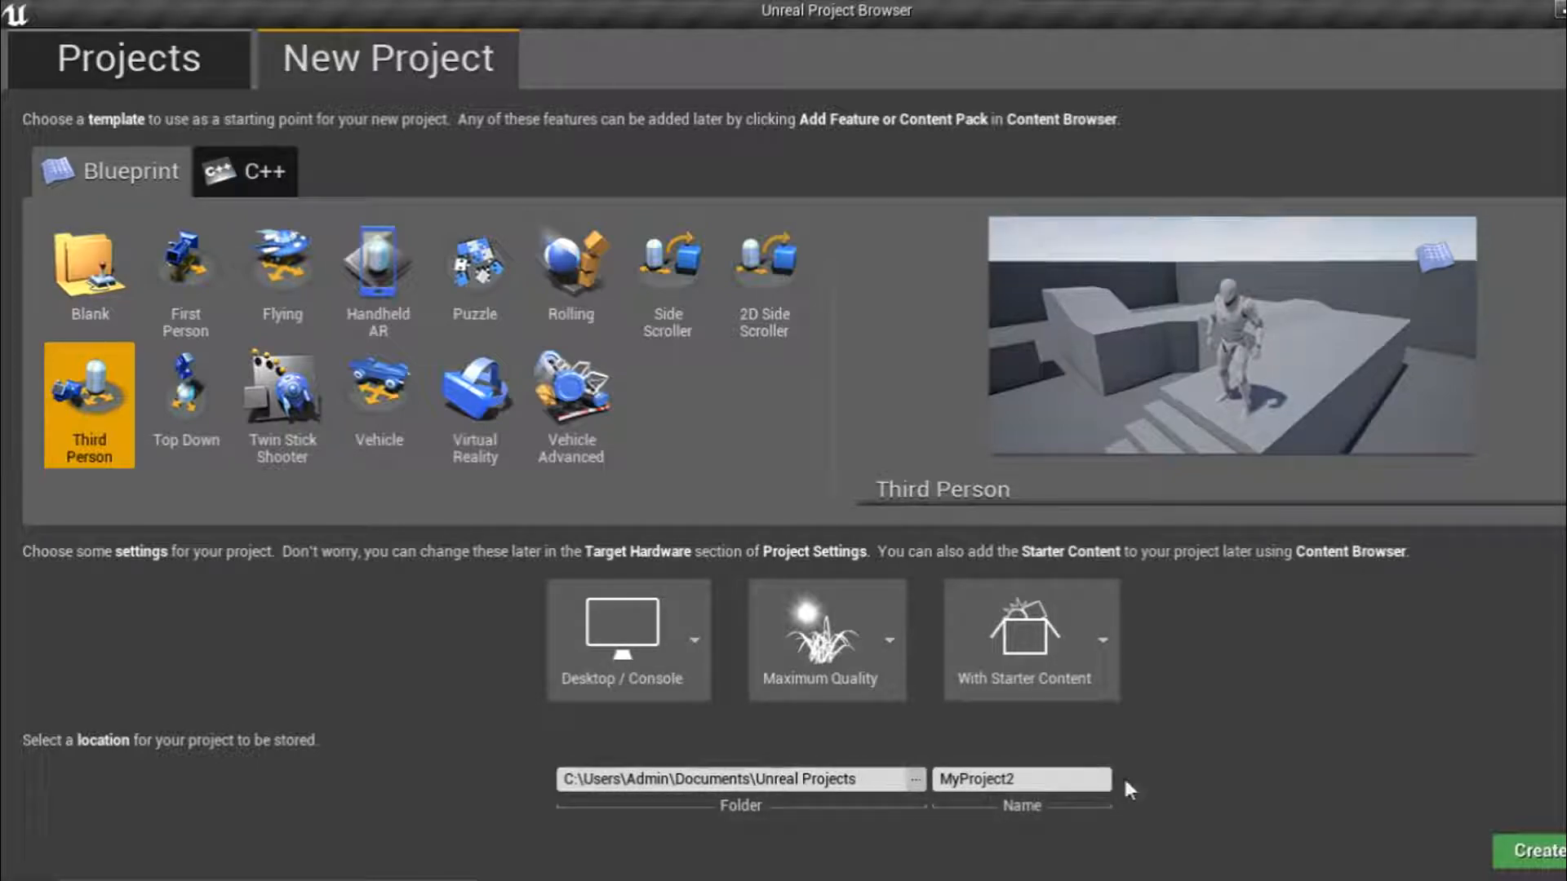
pyautogui.moveTo(1087, 777); pyautogui.dragTo(940, 782)
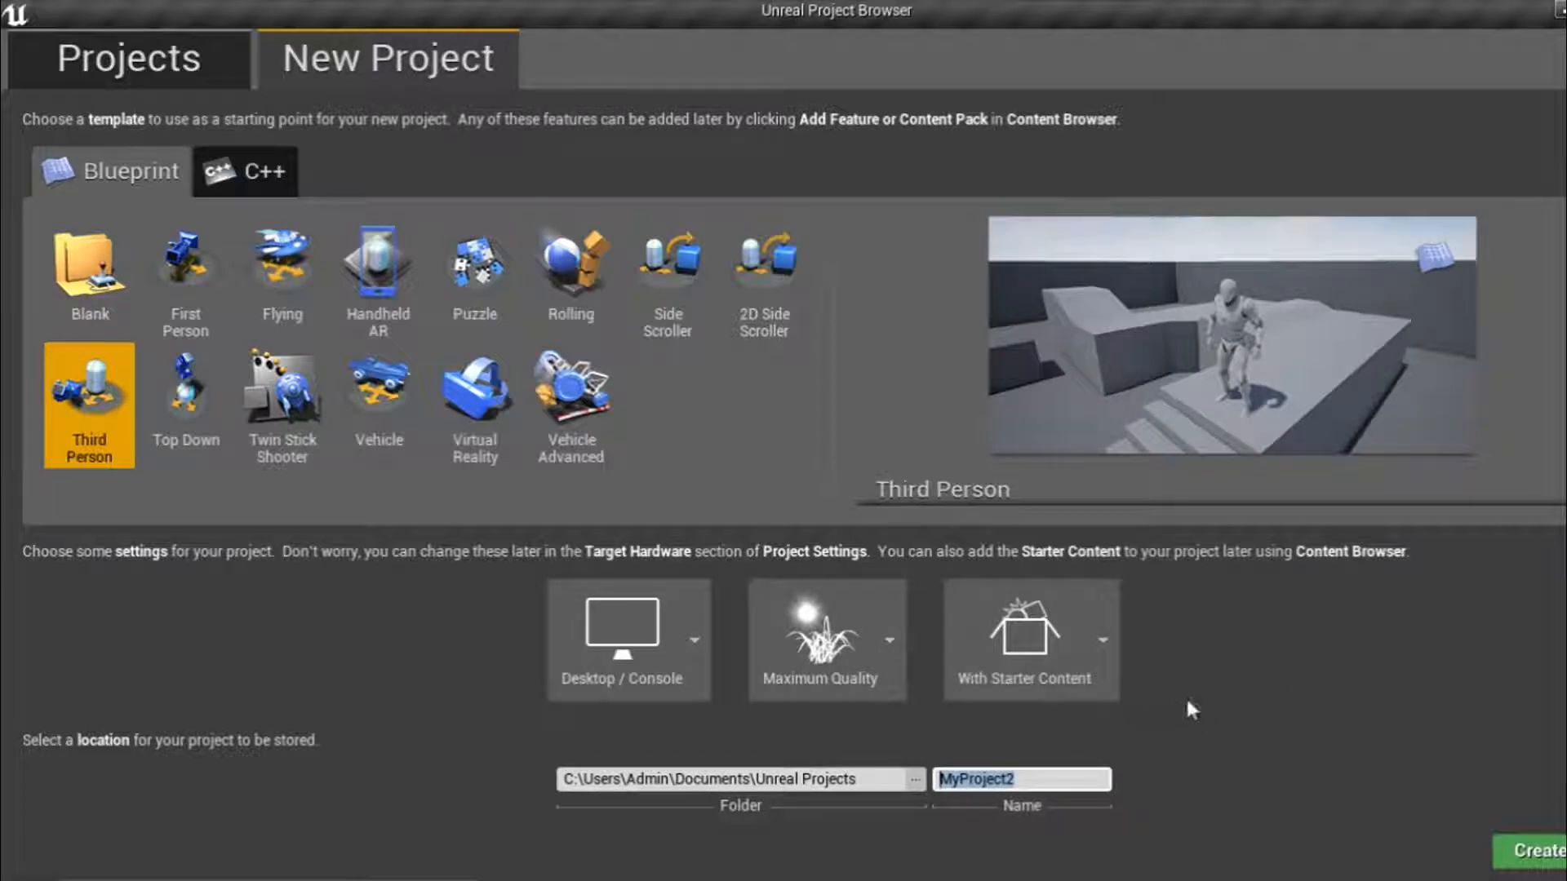
pyautogui.click(1111, 649)
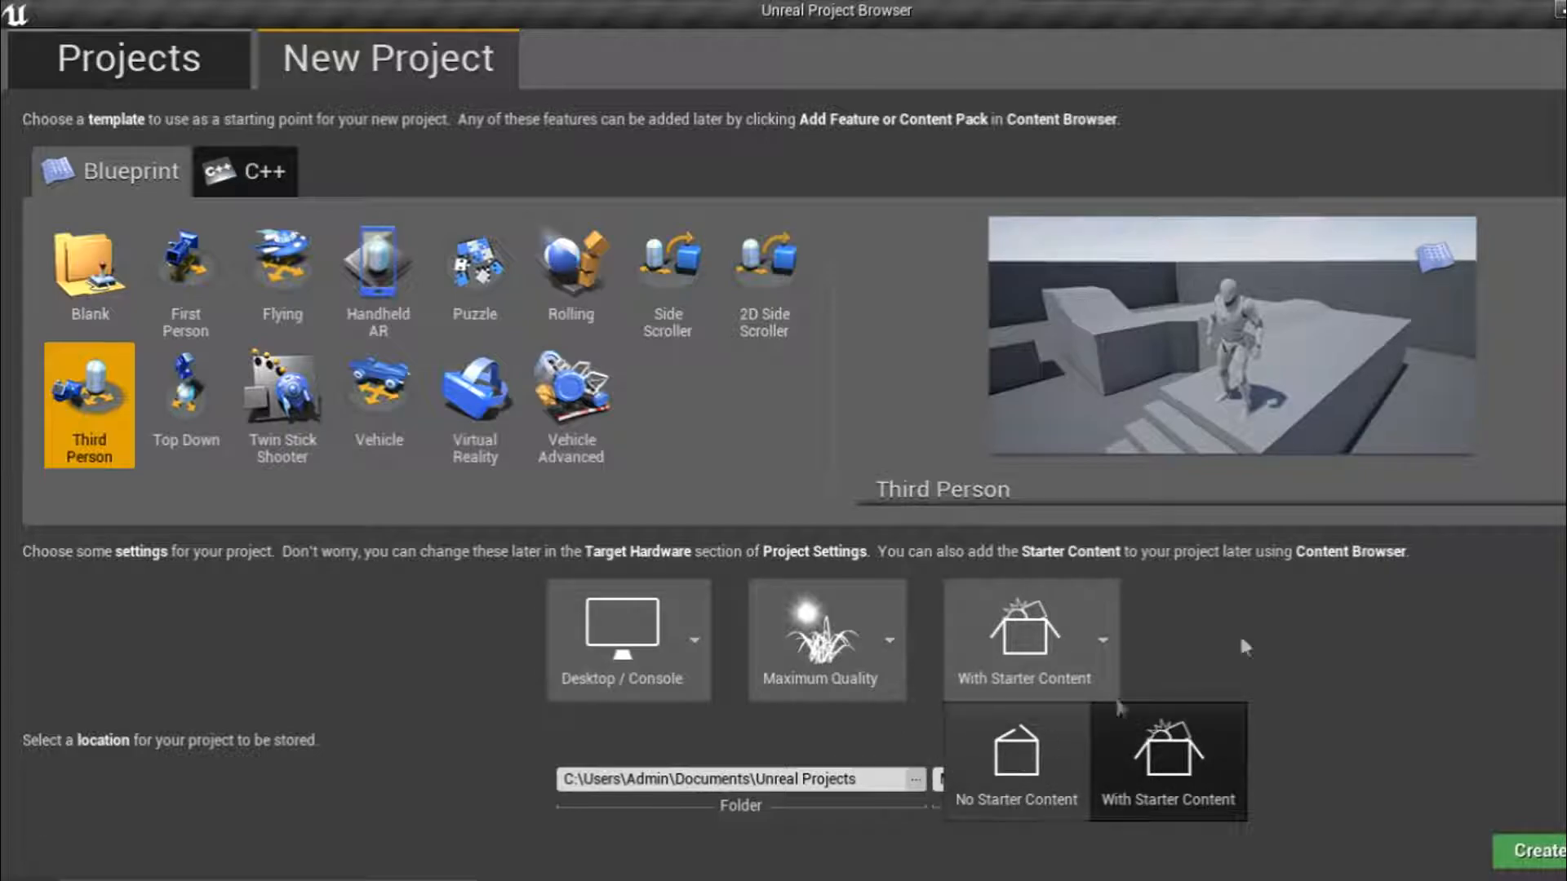
pyautogui.click(1149, 757)
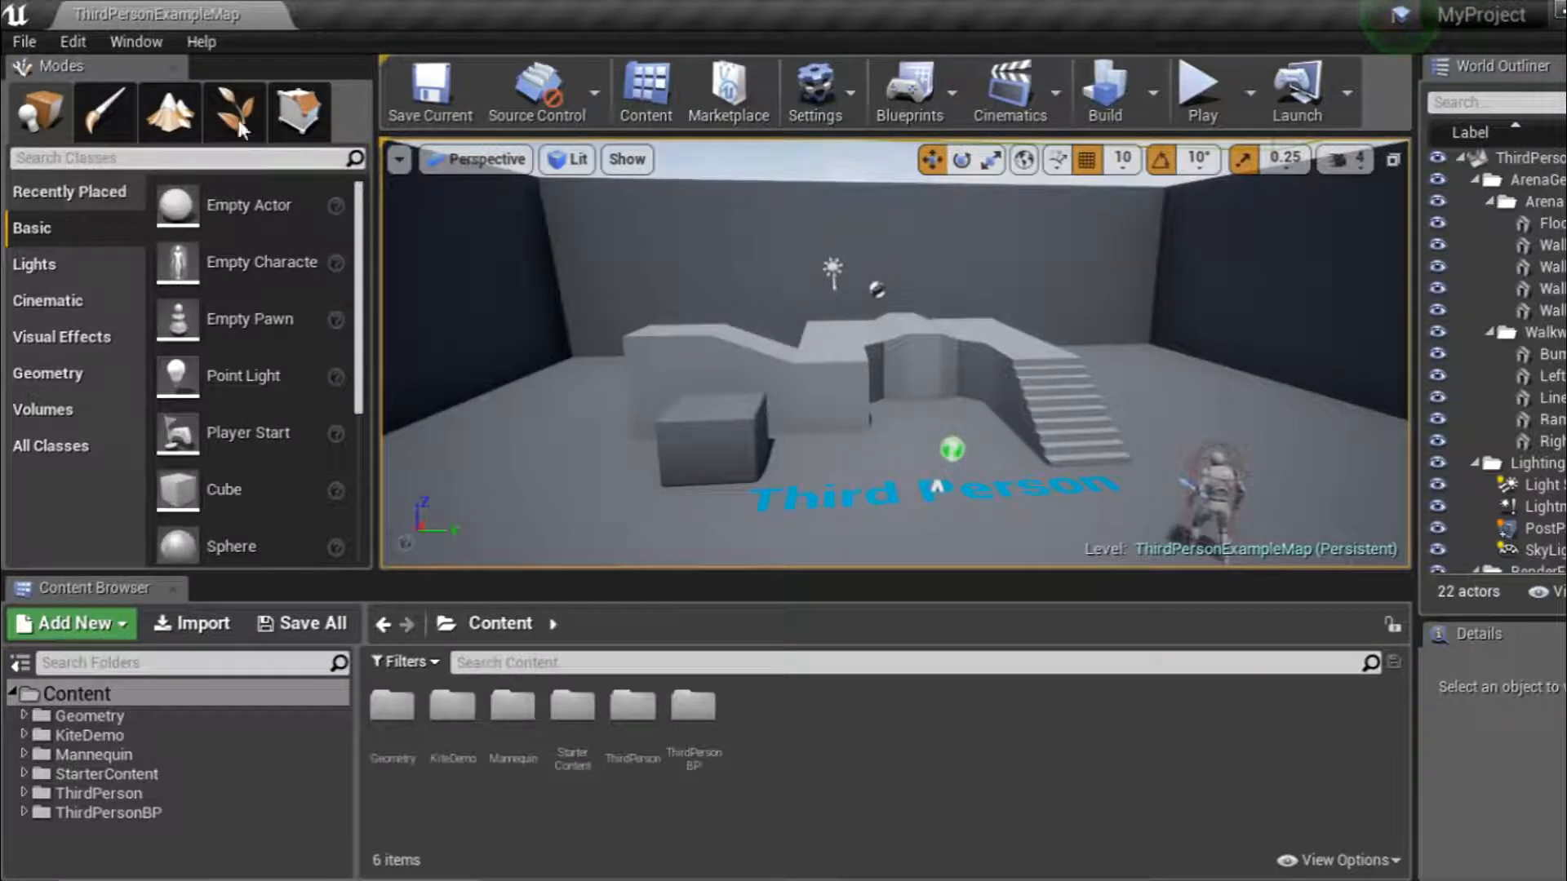
# Look through the Landscape, Geometry Editing and Foliage modes, and return to the placement mode.
pyautogui.click(169, 111)
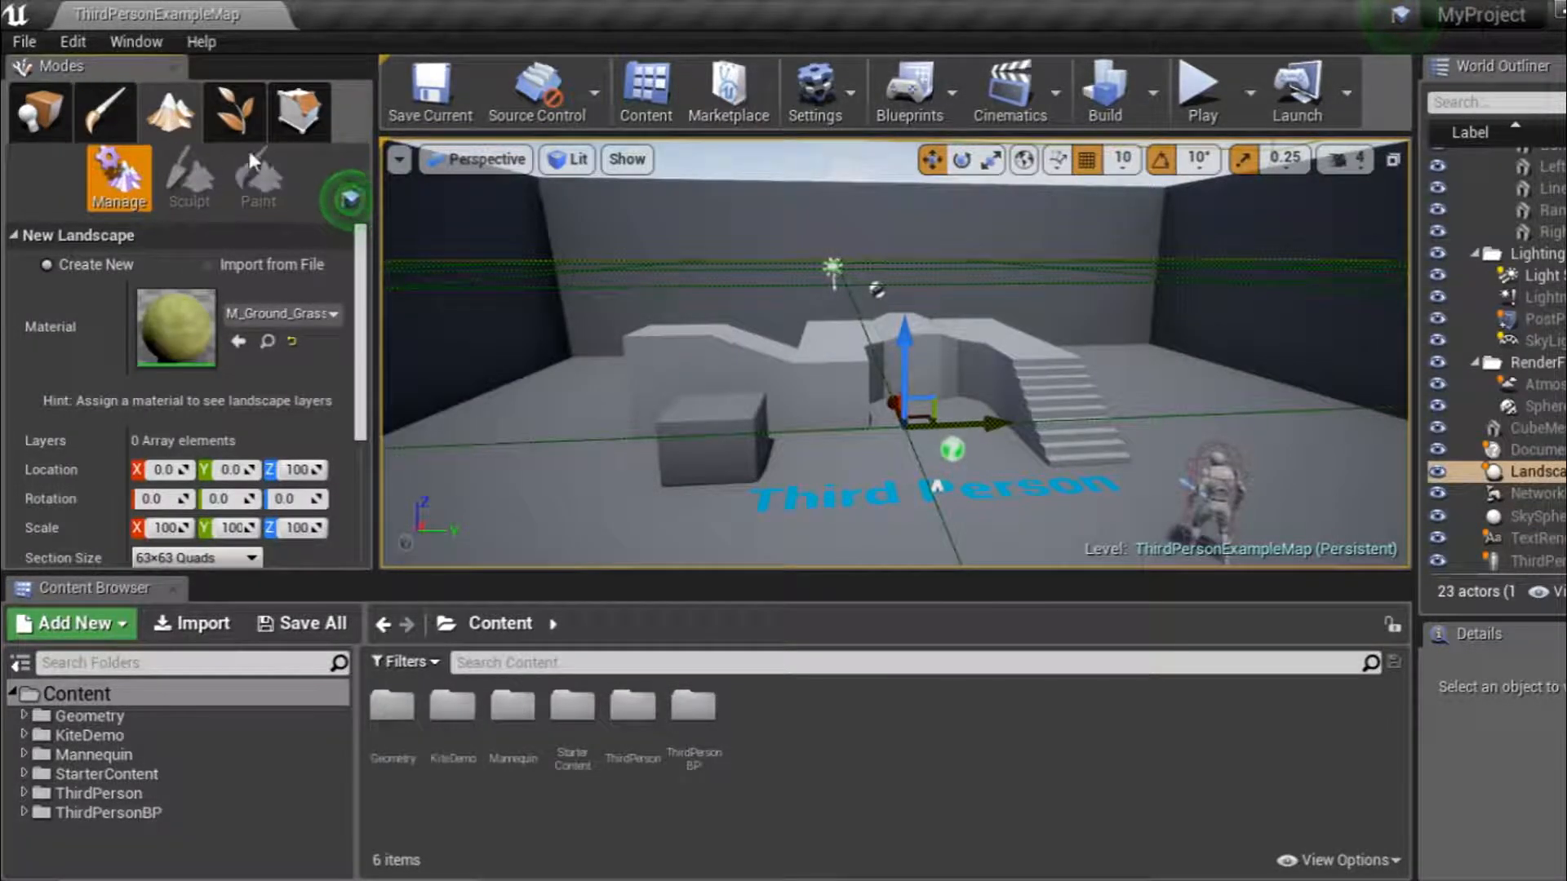
pyautogui.click(293, 129)
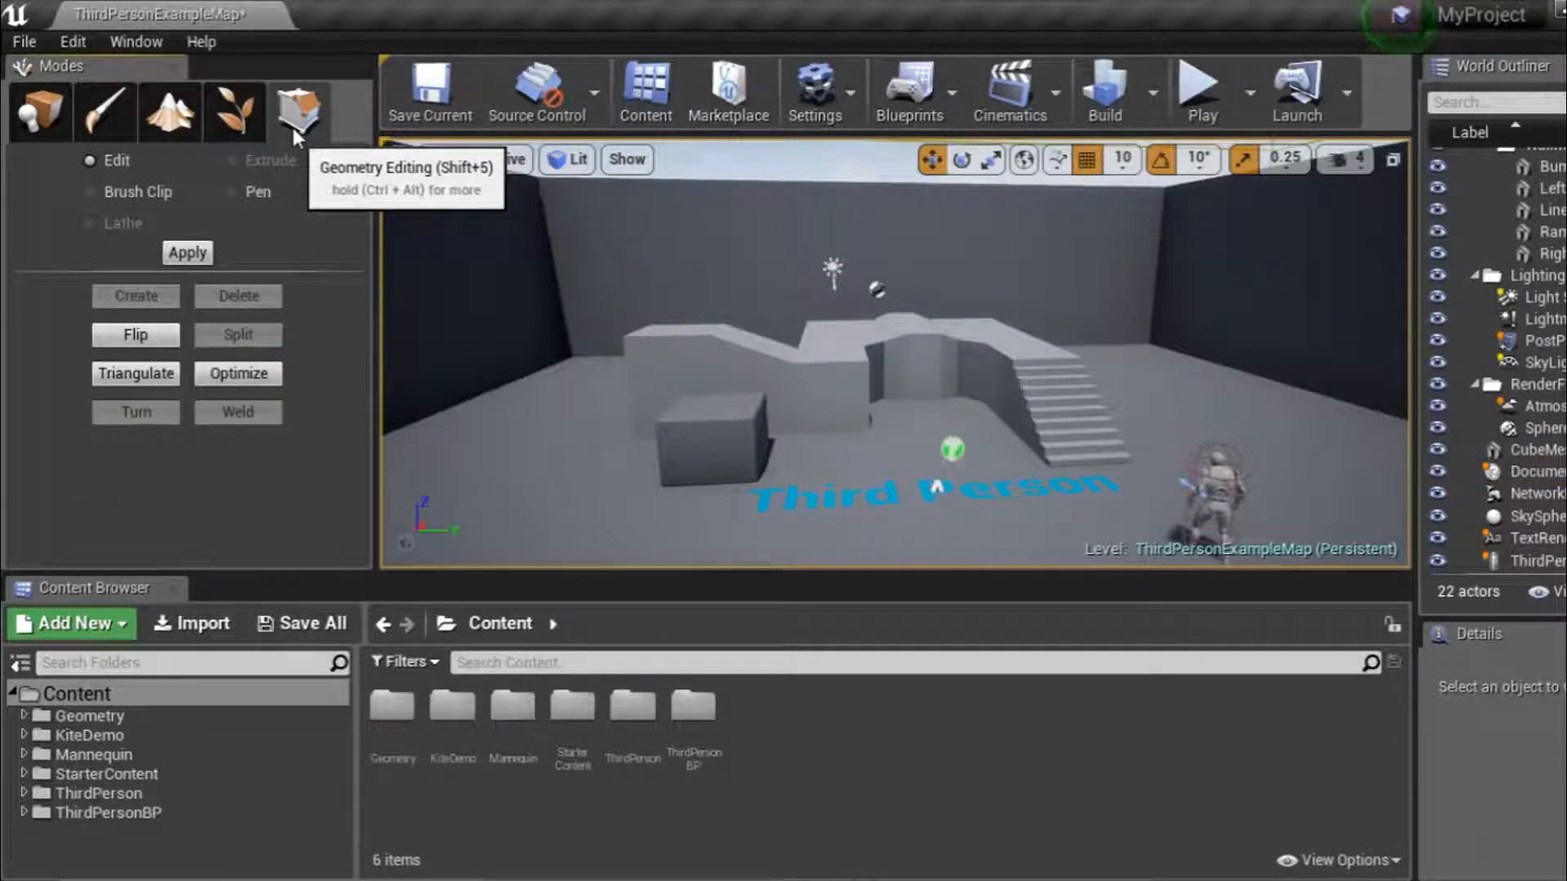
pyautogui.click(233, 114)
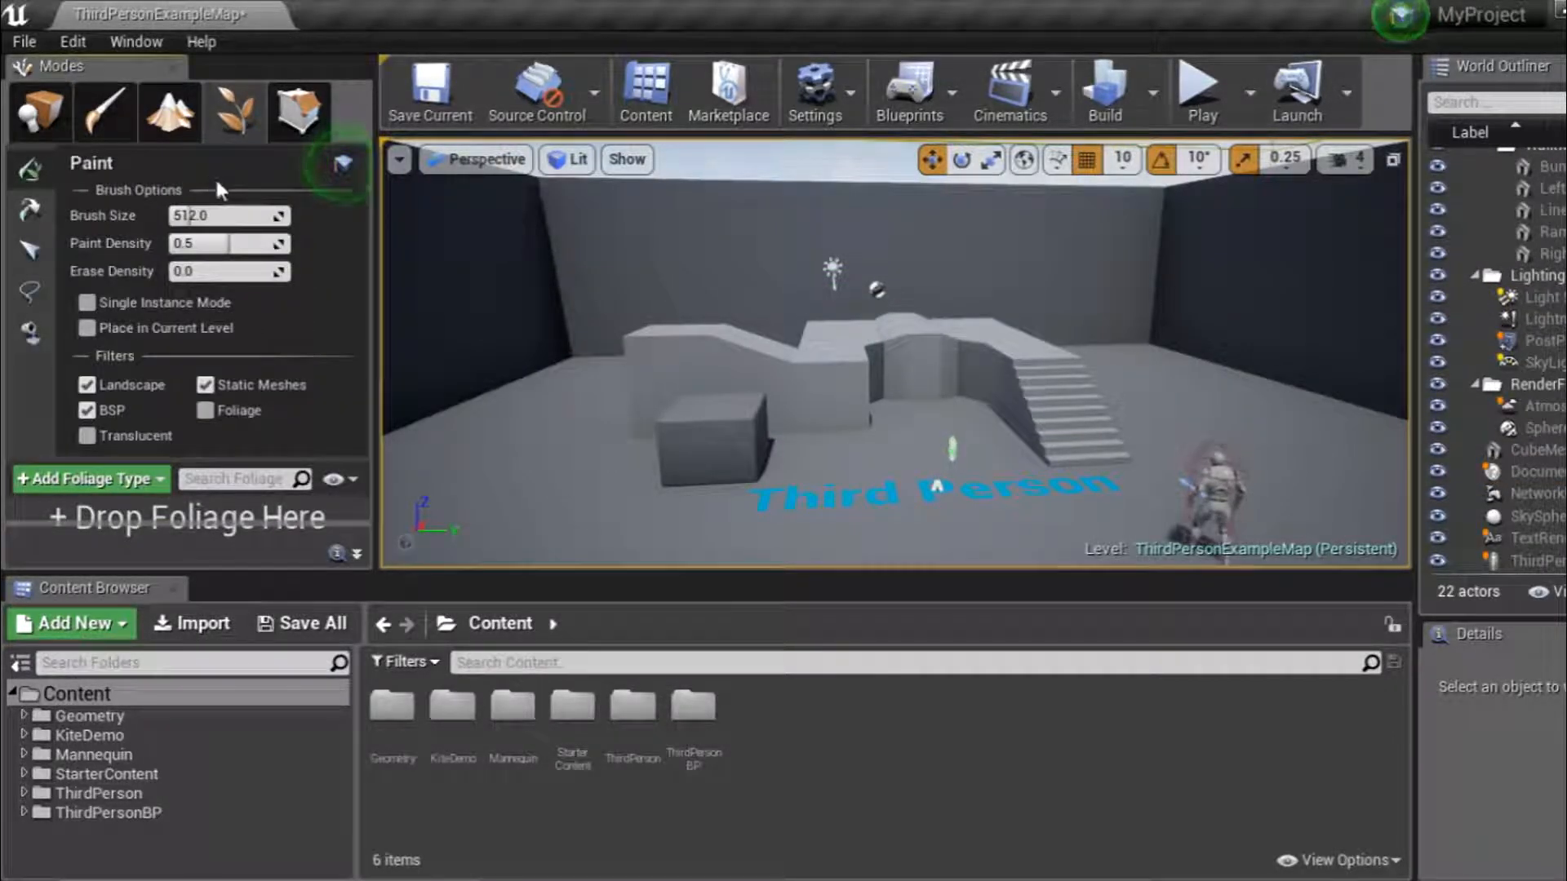
pyautogui.click(47, 114)
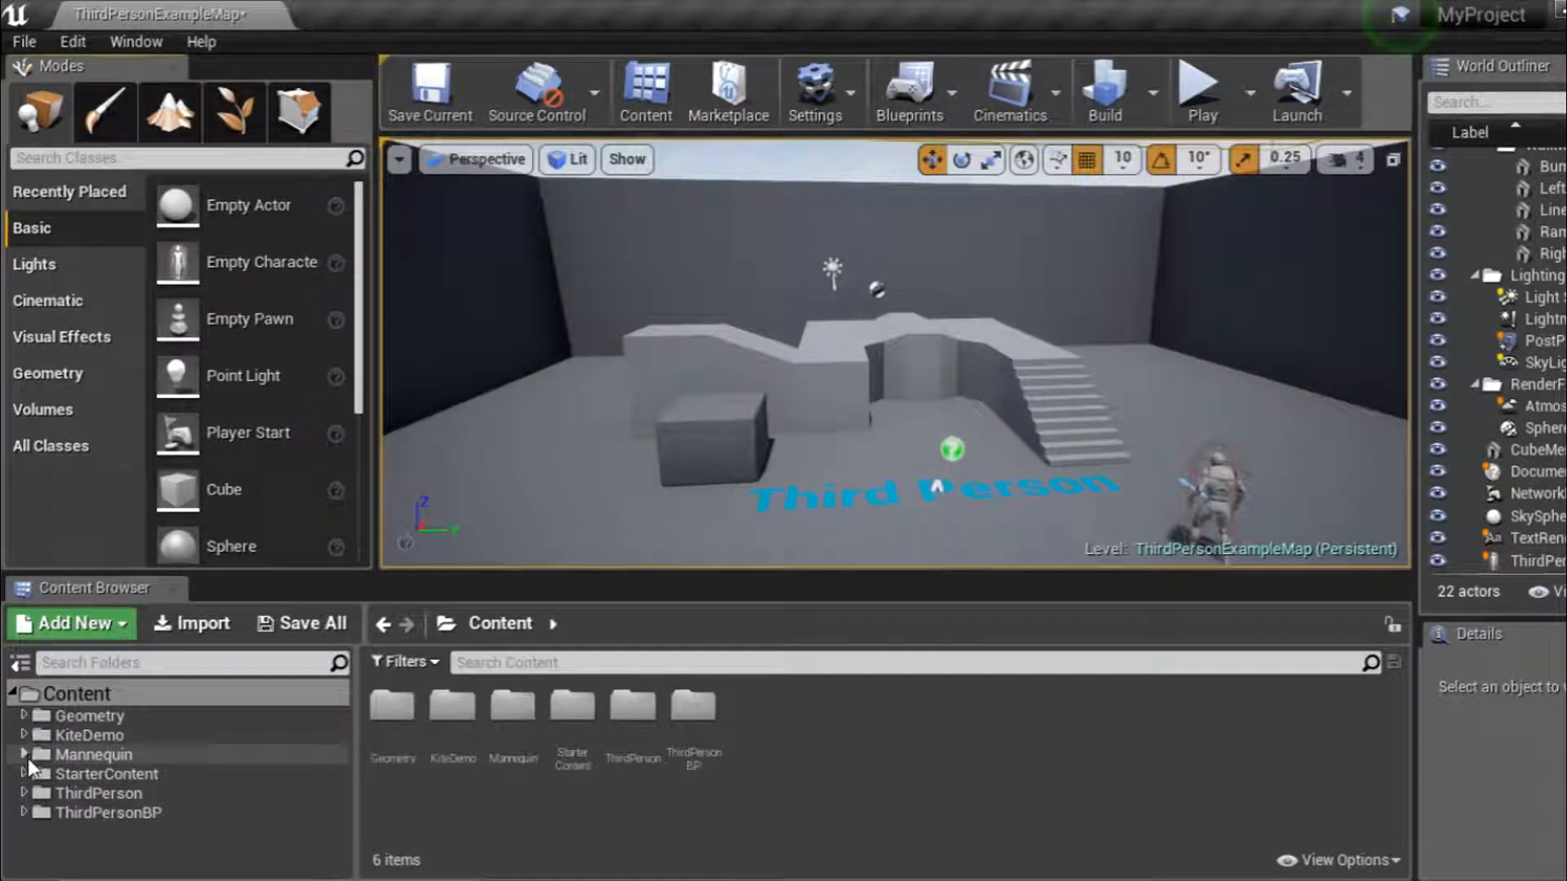
# Expand the KiteDemo folder in the project content and open its Environments folder.
pyautogui.click(25, 736)
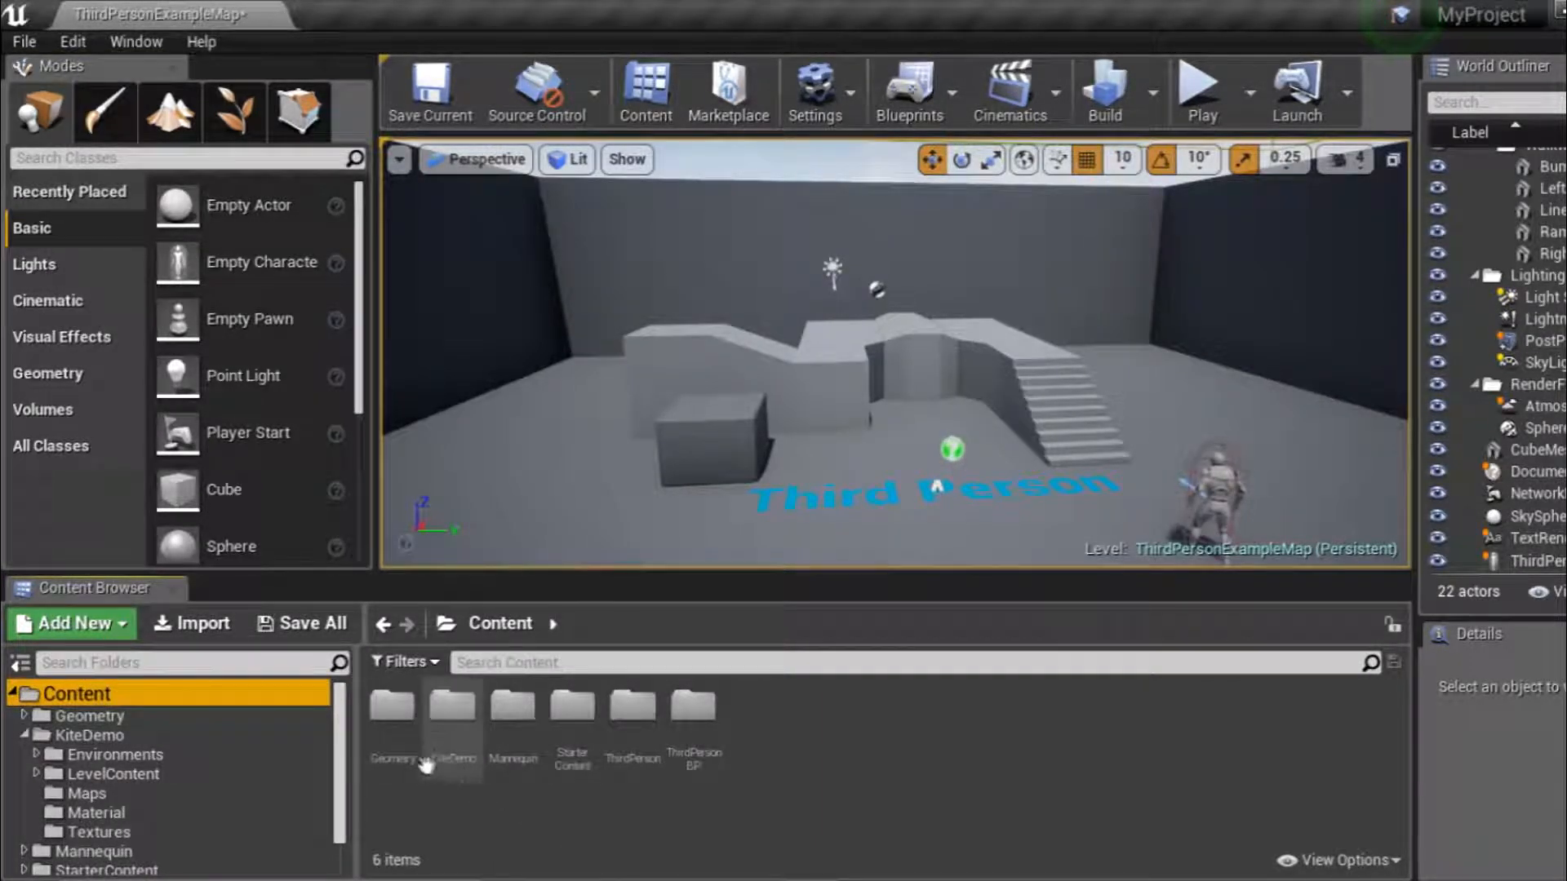
pyautogui.doubleClick(452, 708)
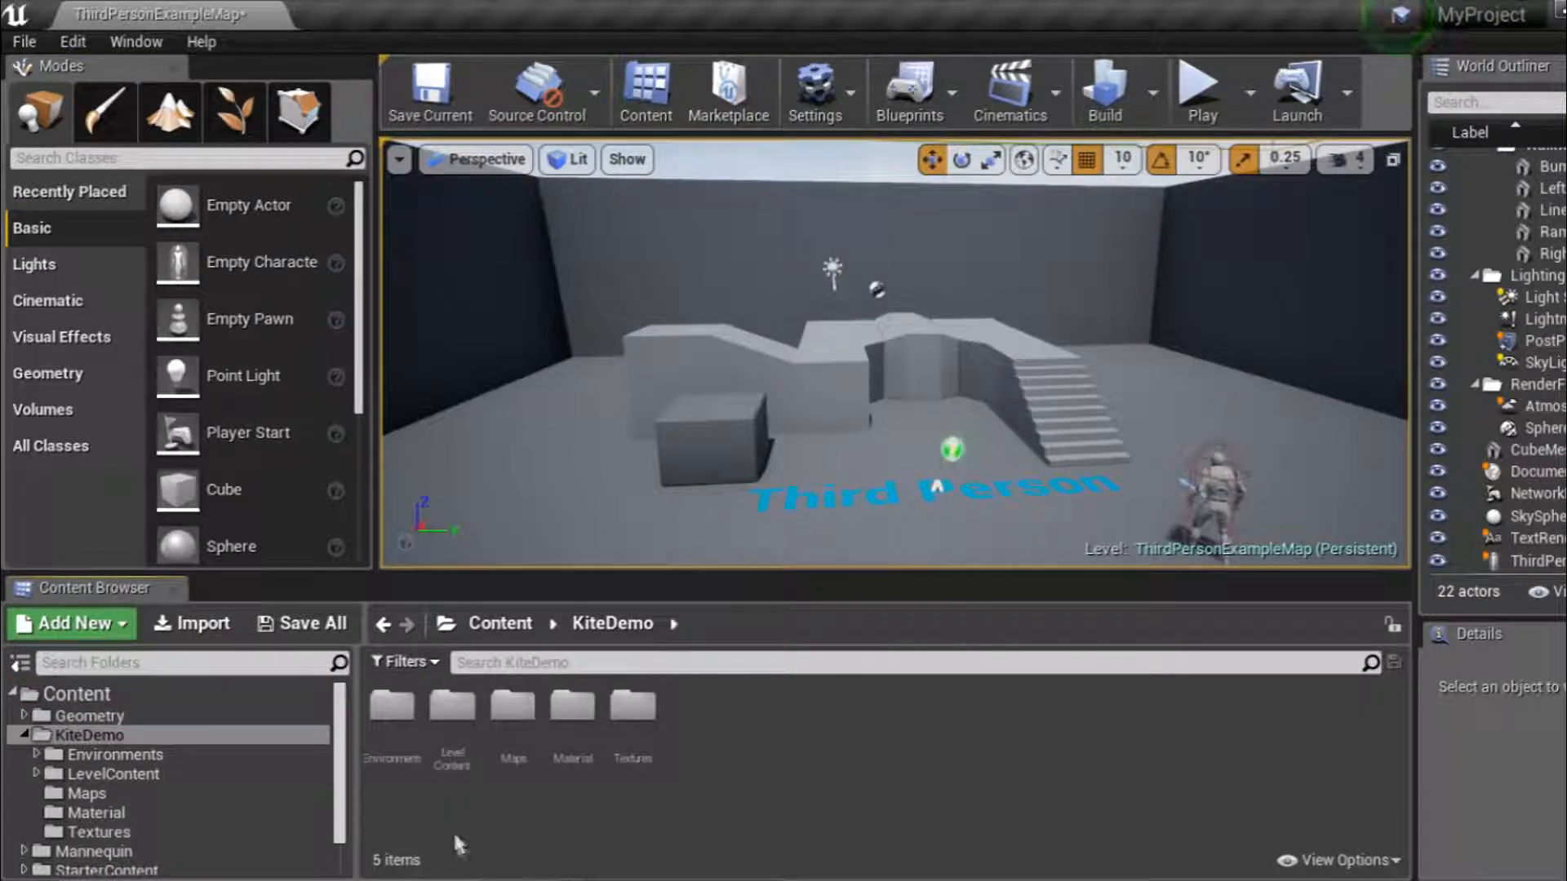
pyautogui.doubleClick(388, 703)
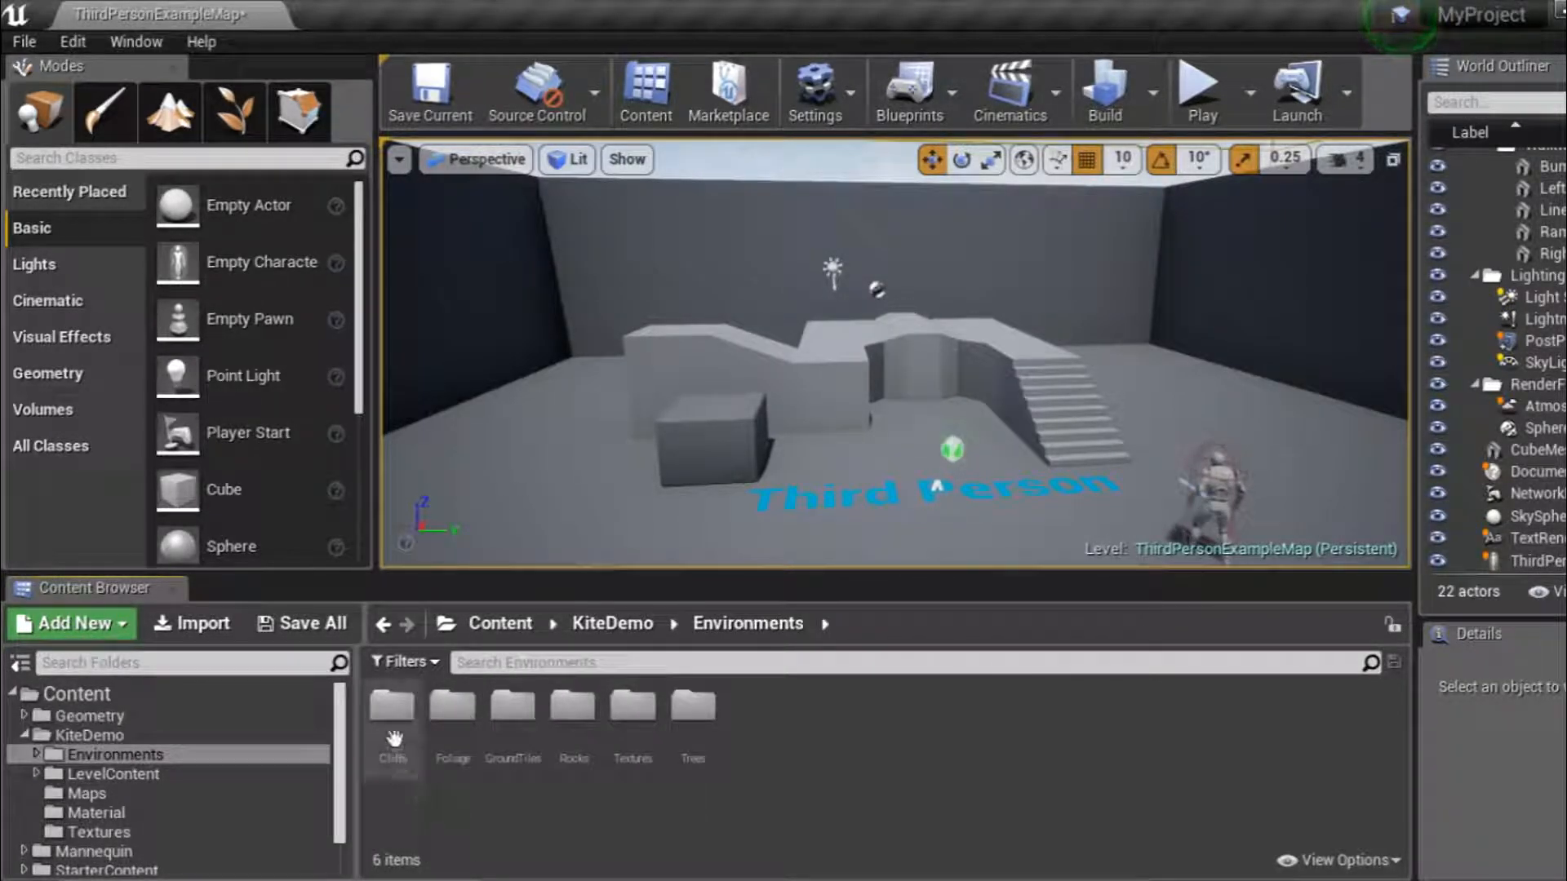
# Place the SM_Cliff01 mesh from the Cliffs/Cliff01 folder in the level and focus the view on it.
pyautogui.doubleClick(390, 704)
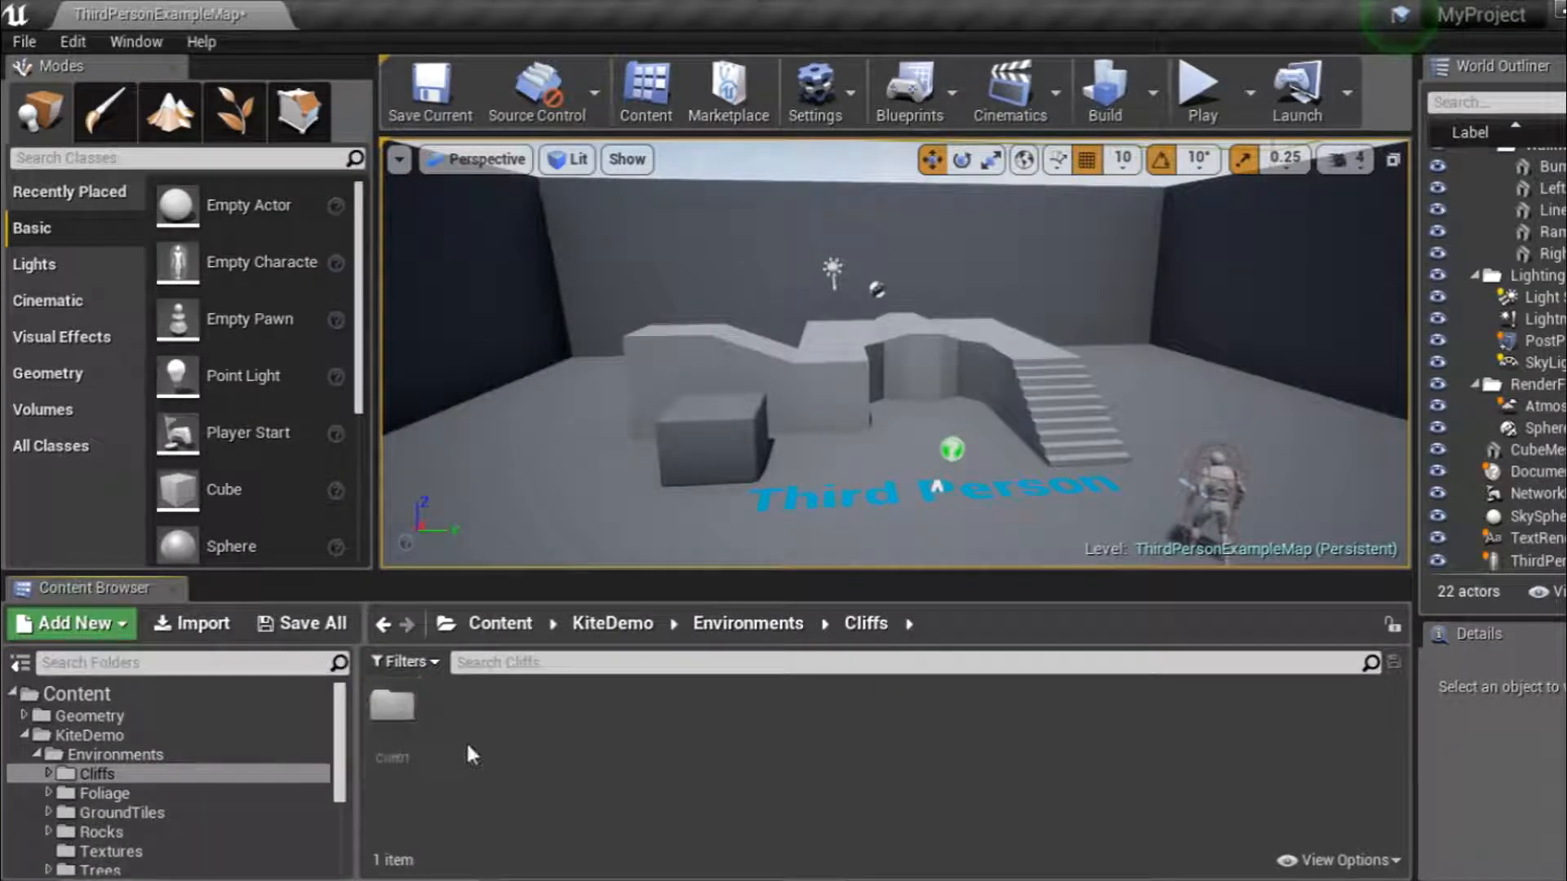
pyautogui.doubleClick(392, 703)
pyautogui.click(450, 703)
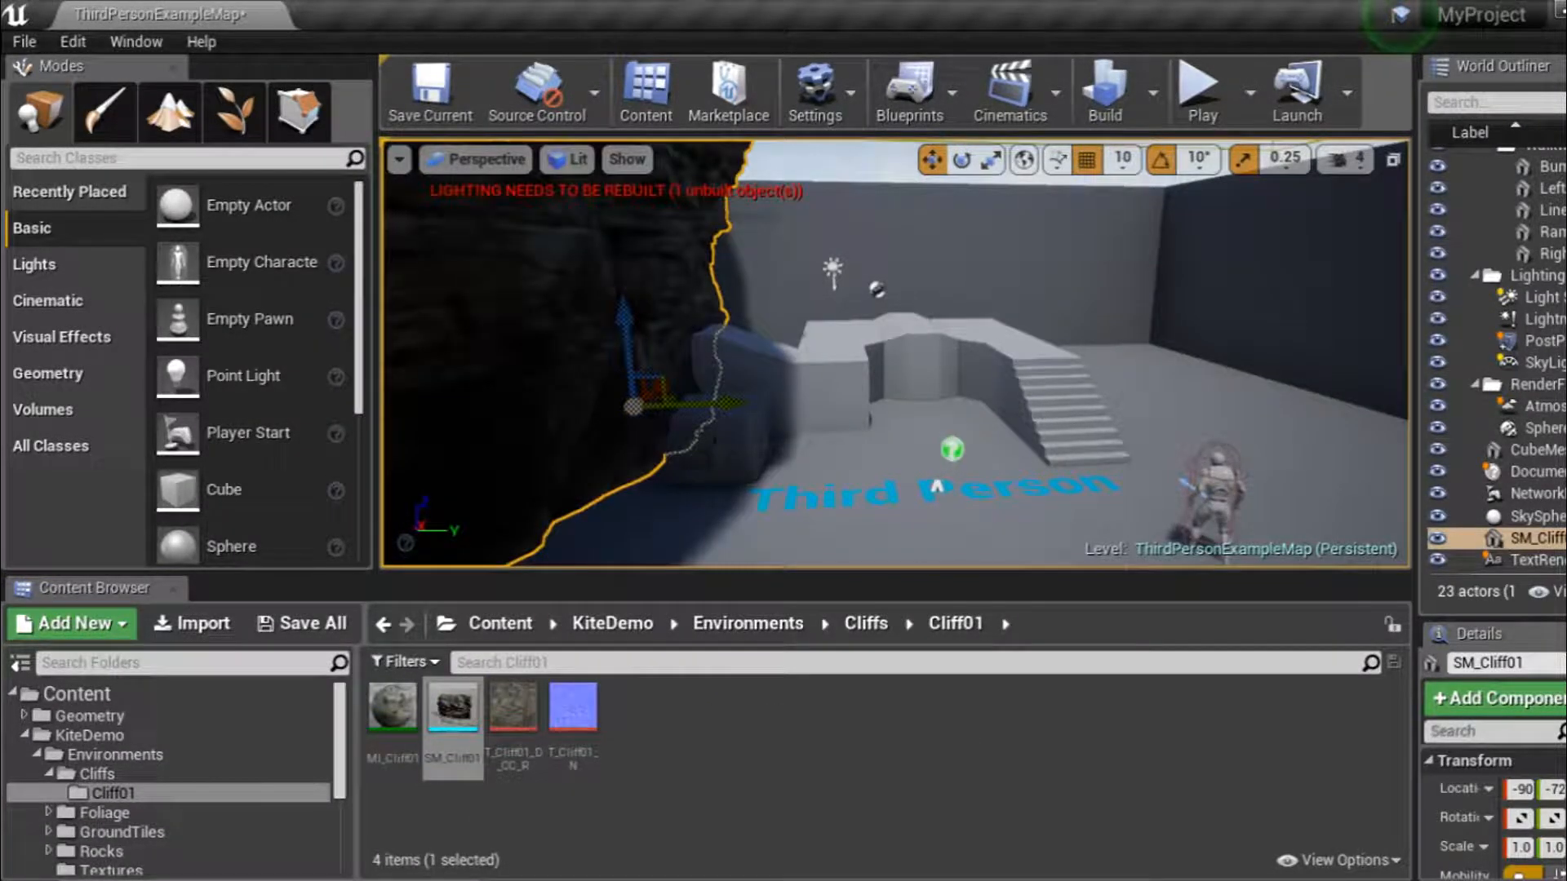
pyautogui.press('f')
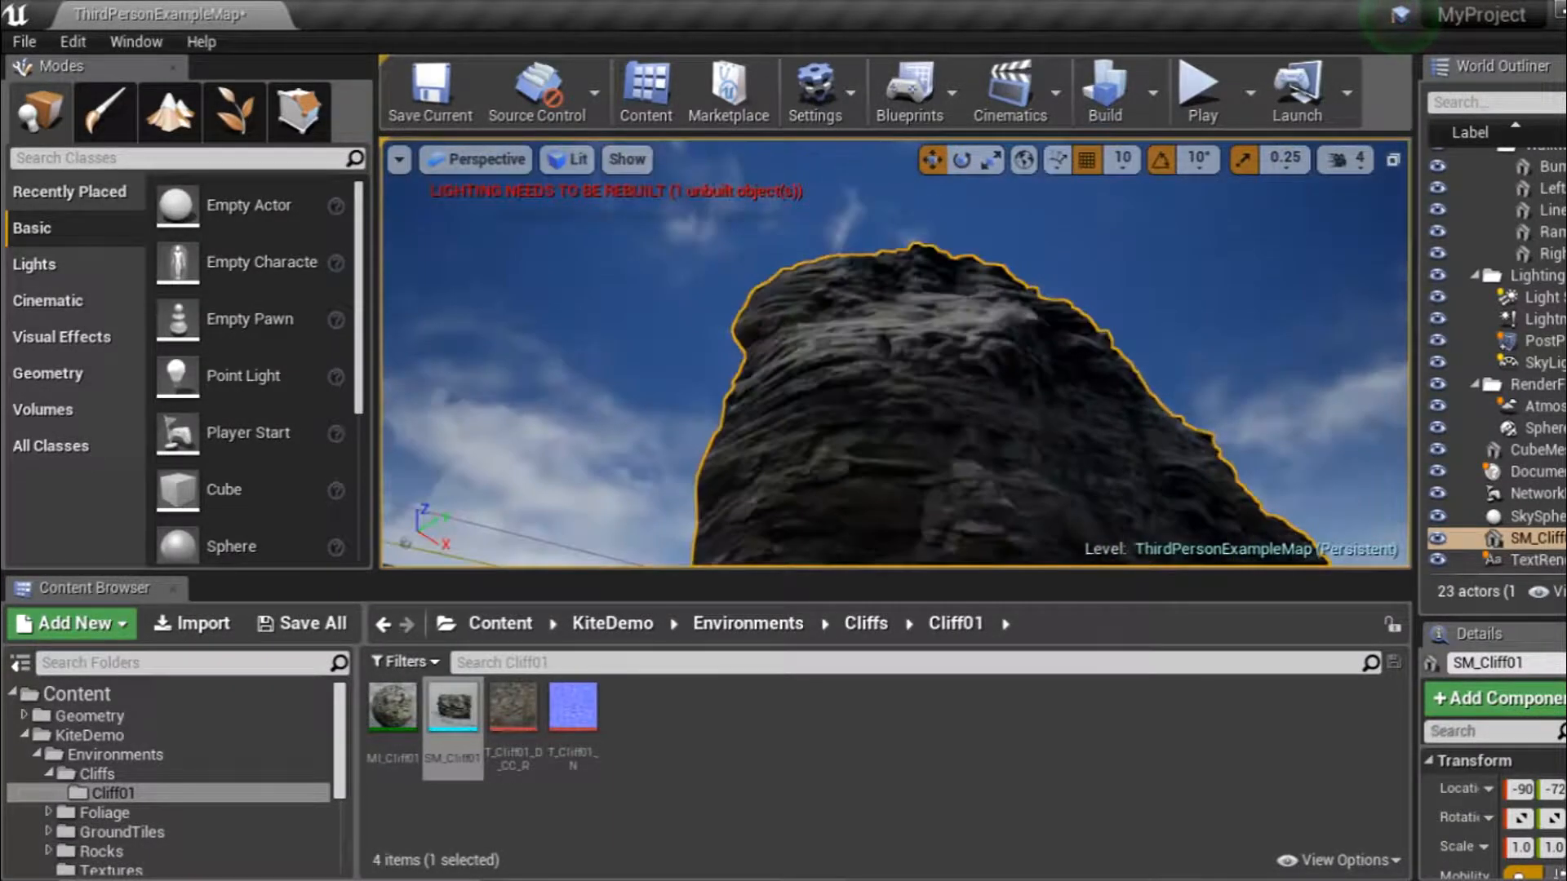
# Play the level, run the character towards the cliff and jump, and stop the play session.
pyautogui.click(1214, 108)
pyautogui.press('w')
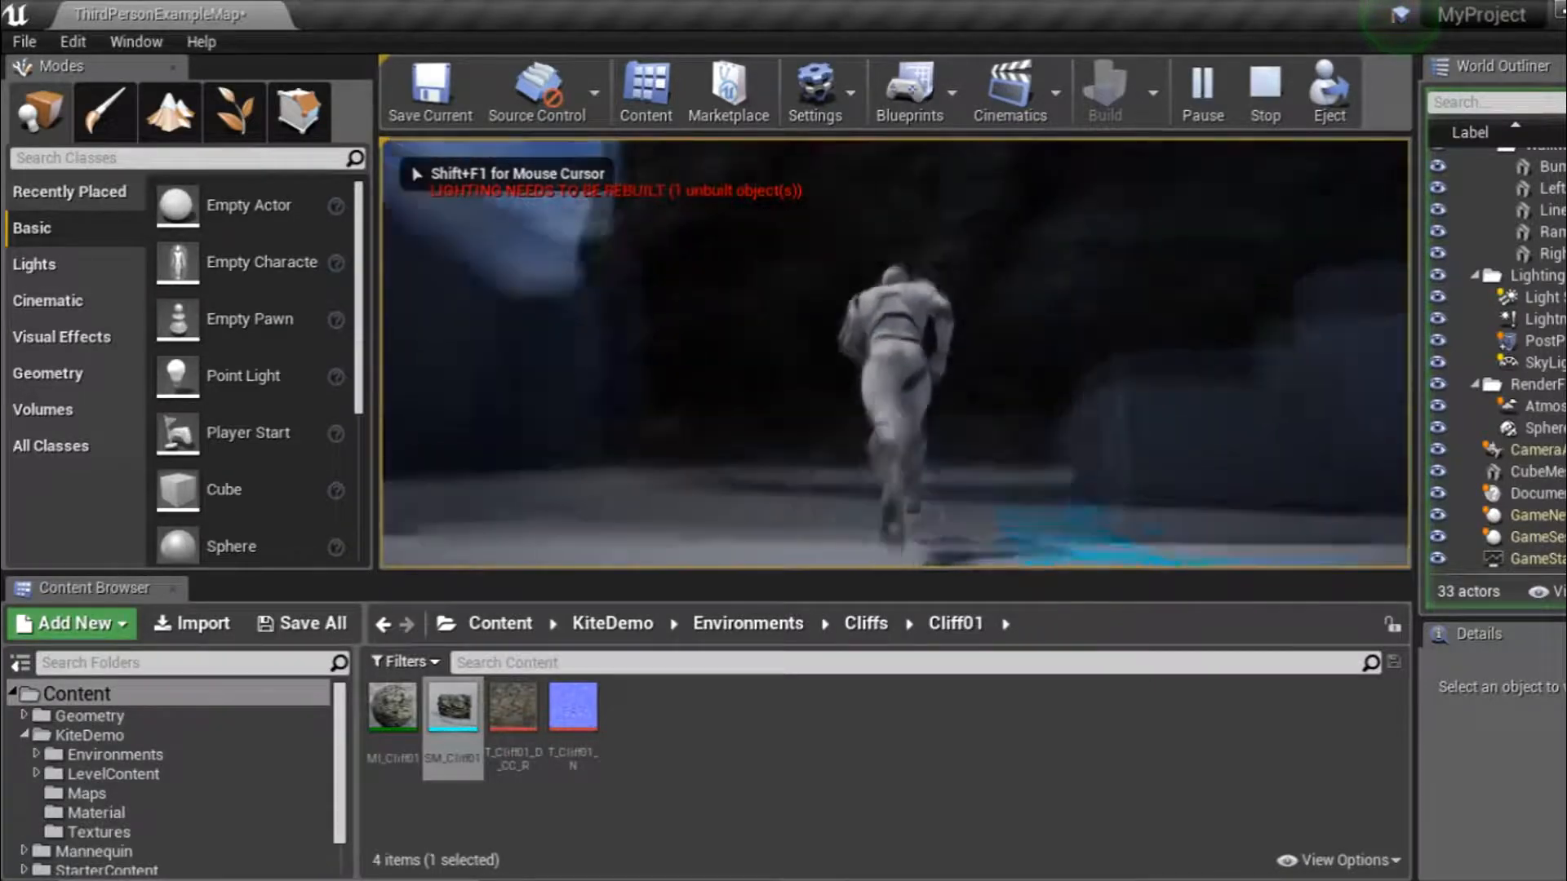
pyautogui.press('space')
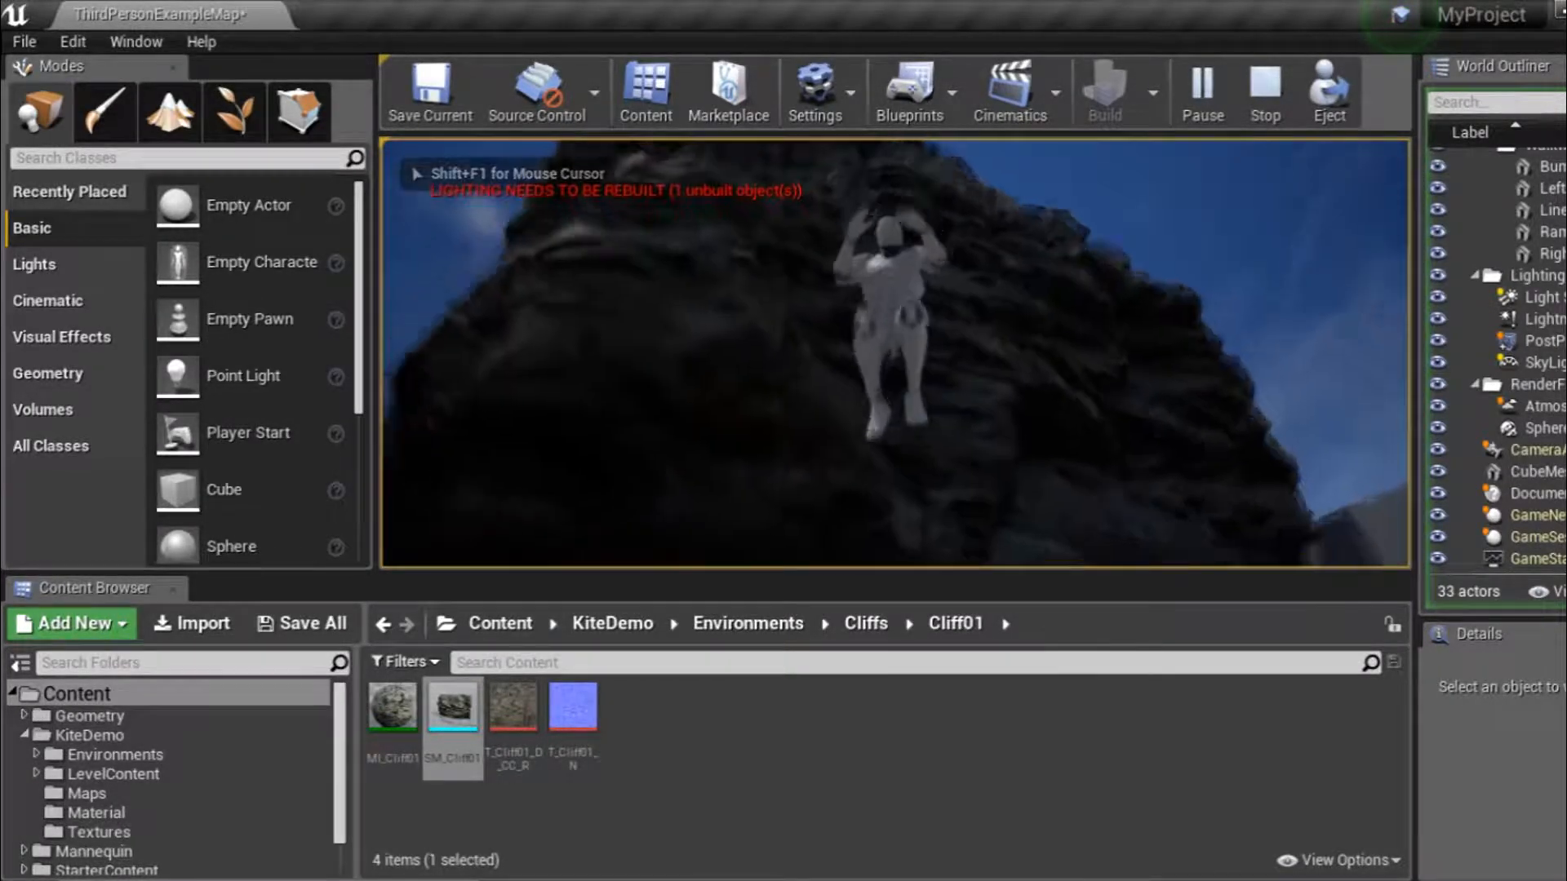
pyautogui.press('Escape')
# Delete the placed SM_Cliff01 cliff from the level.
pyautogui.moveTo(1179, 520); pyautogui.dragTo(1012, 463, button='right')
pyautogui.click(952, 403)
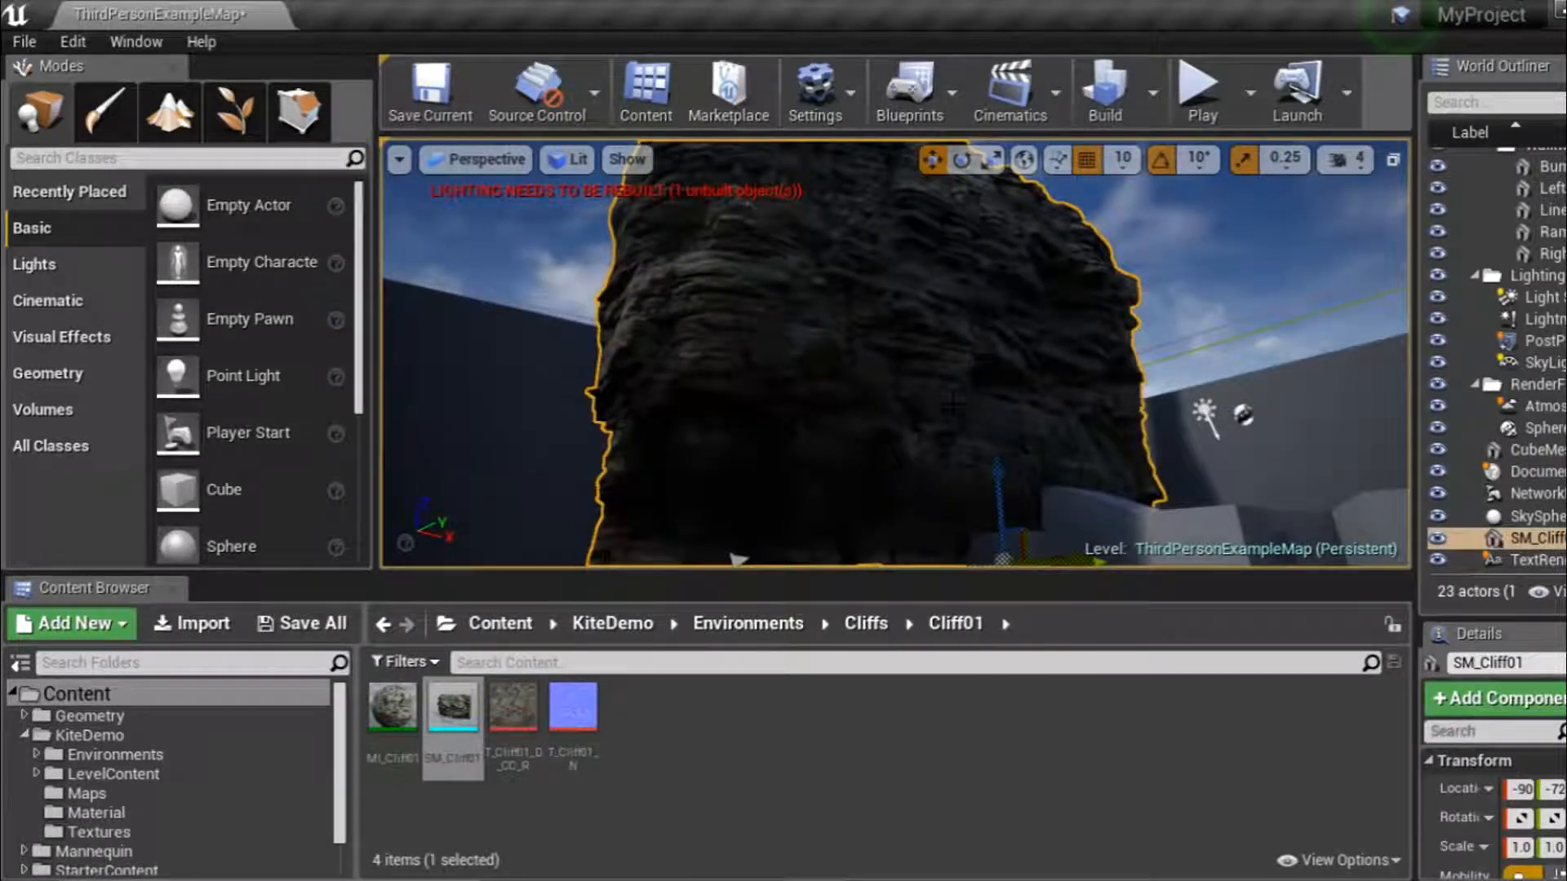
pyautogui.press('Delete')
# Look over the template arena from outside and from above.
pyautogui.moveTo(907, 312); pyautogui.dragTo(1179, 523, button='right')
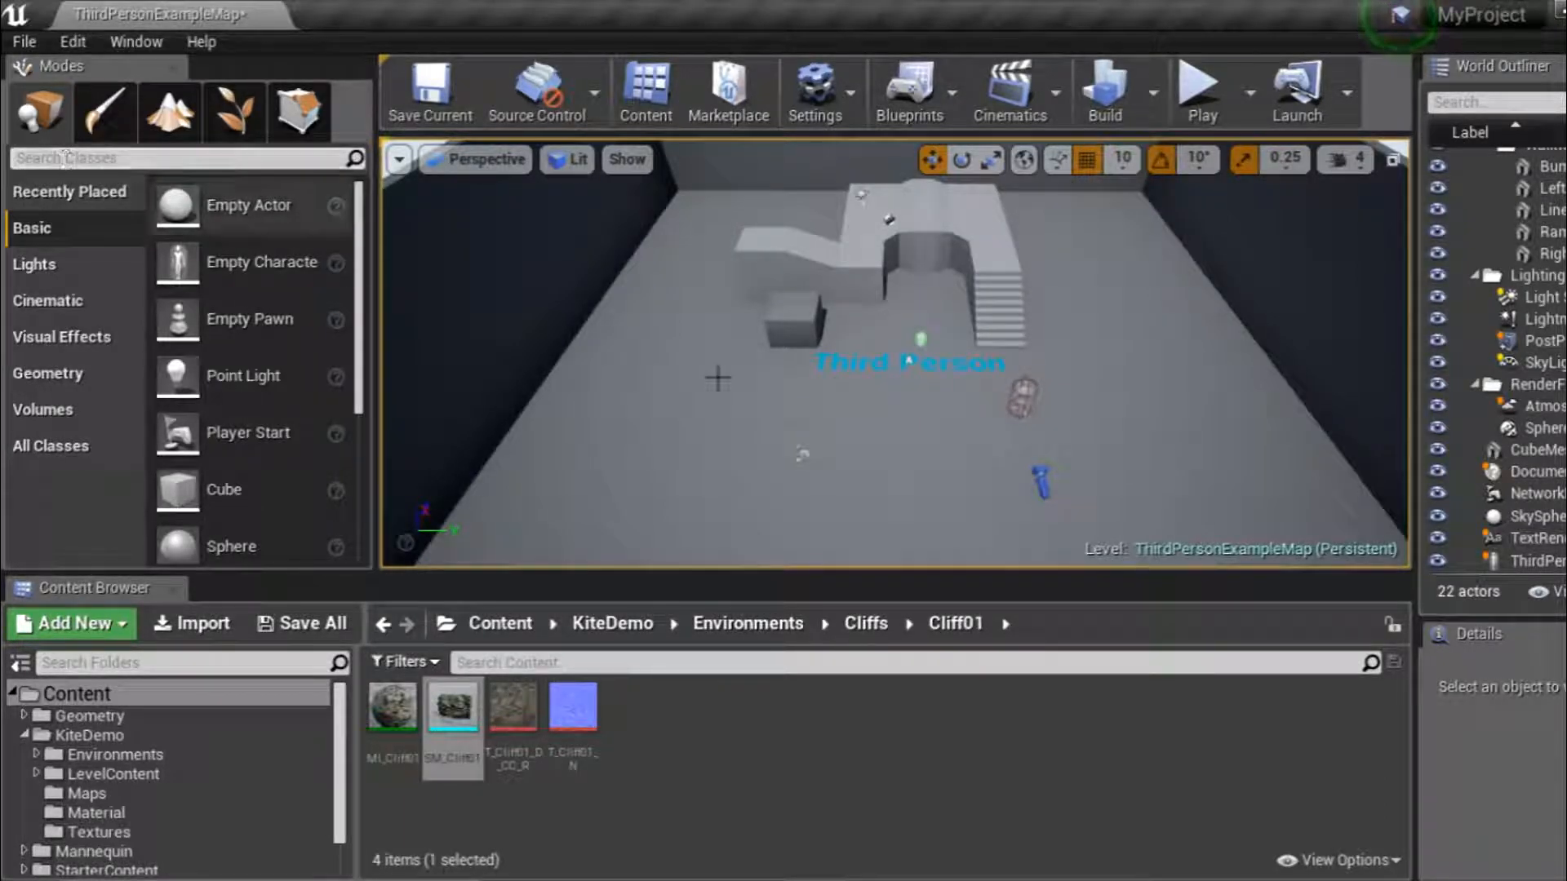
pyautogui.moveTo(976, 338); pyautogui.dragTo(1224, 310, button='right')
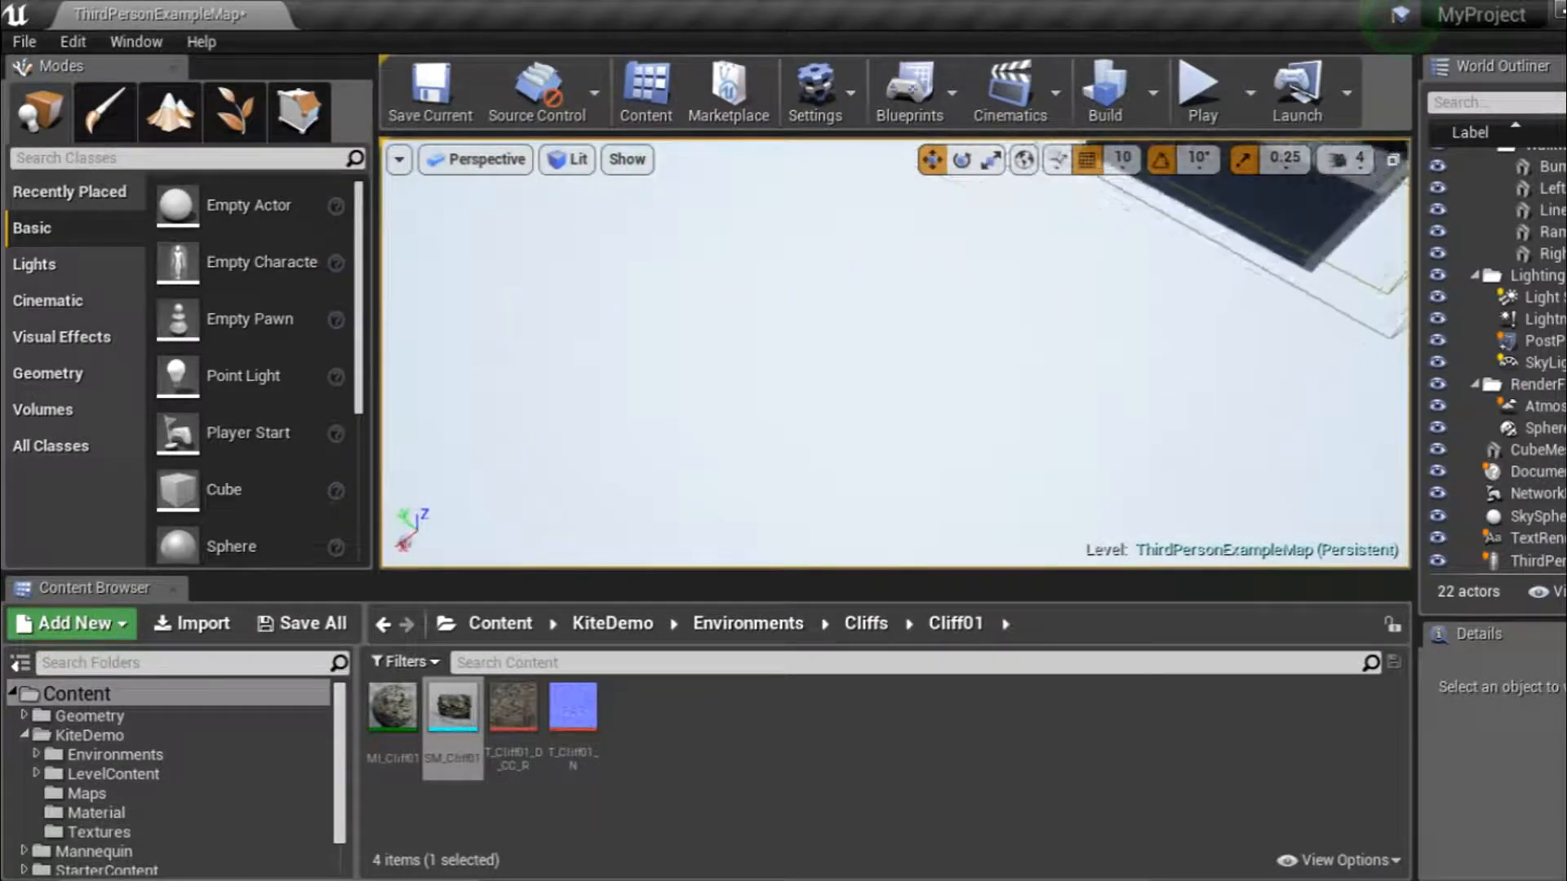
pyautogui.moveTo(897, 351); pyautogui.dragTo(1094, 318, button='right')
pyautogui.scroll(-5, 895, 352)
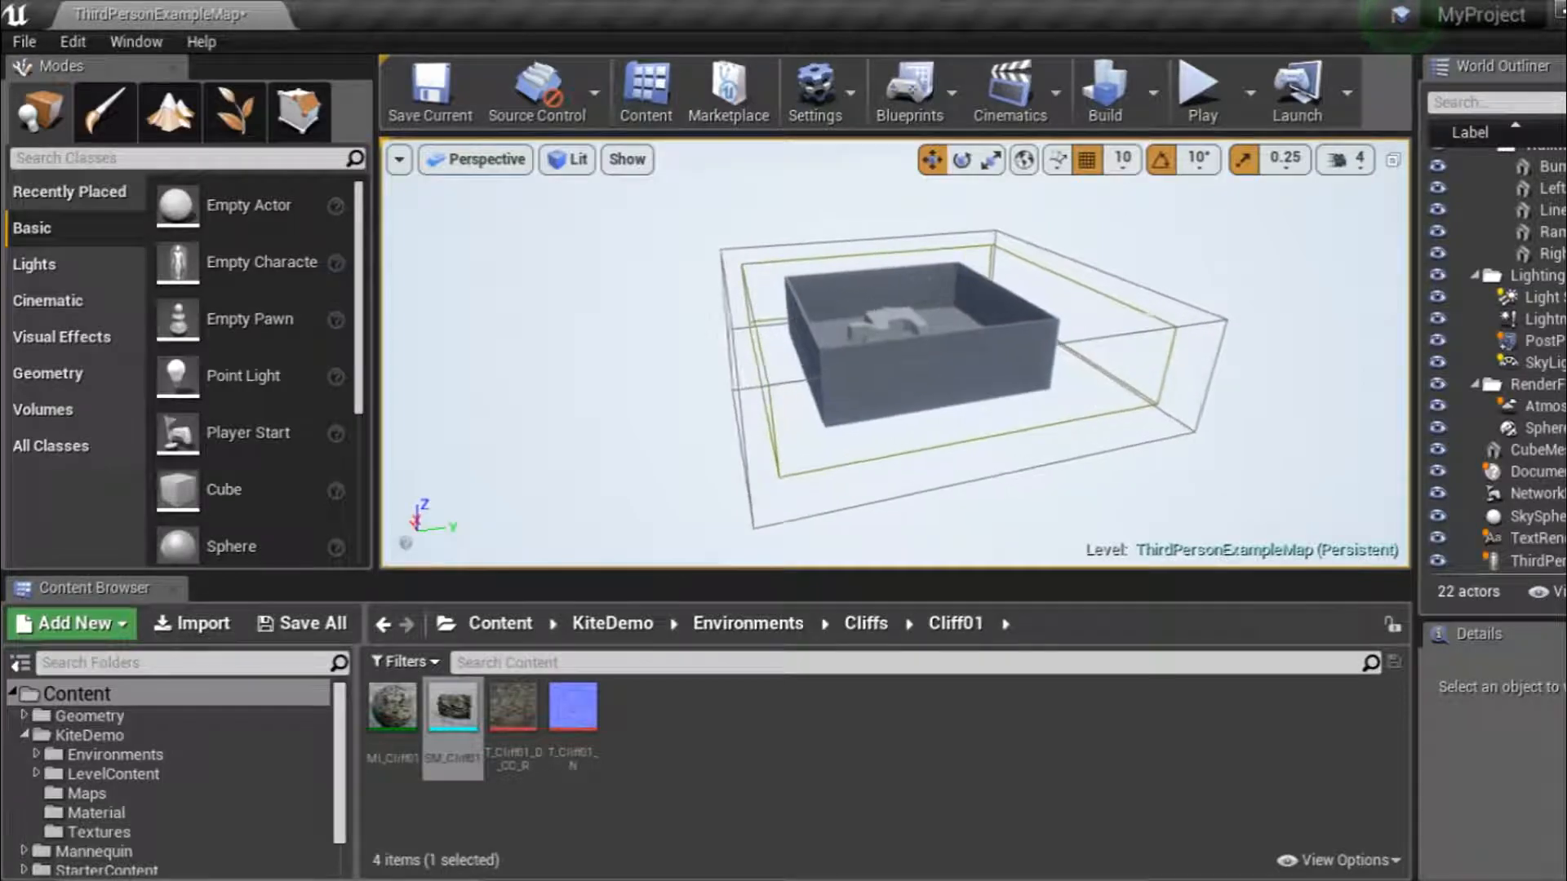
pyautogui.scroll(10, 896, 352)
pyautogui.moveTo(895, 352); pyautogui.dragTo(873, 278, button='right')
pyautogui.scroll(4, 1562, 362)
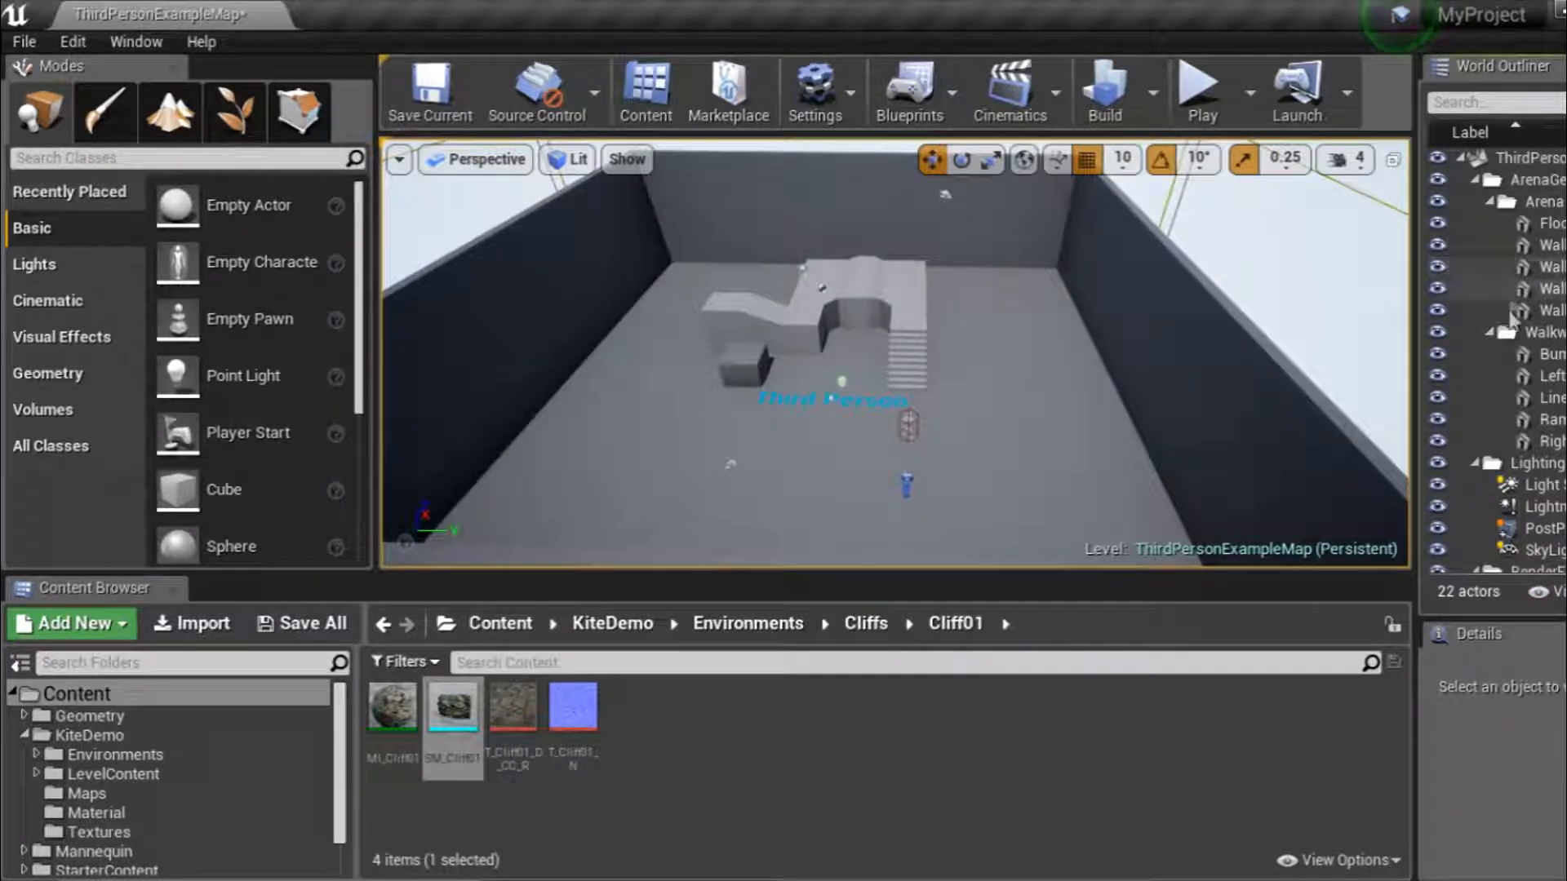
# Adjust the World Outliner's height and delete the floor and four walls in the Arena folder.
pyautogui.moveTo(1510, 612); pyautogui.dragTo(1500, 369)
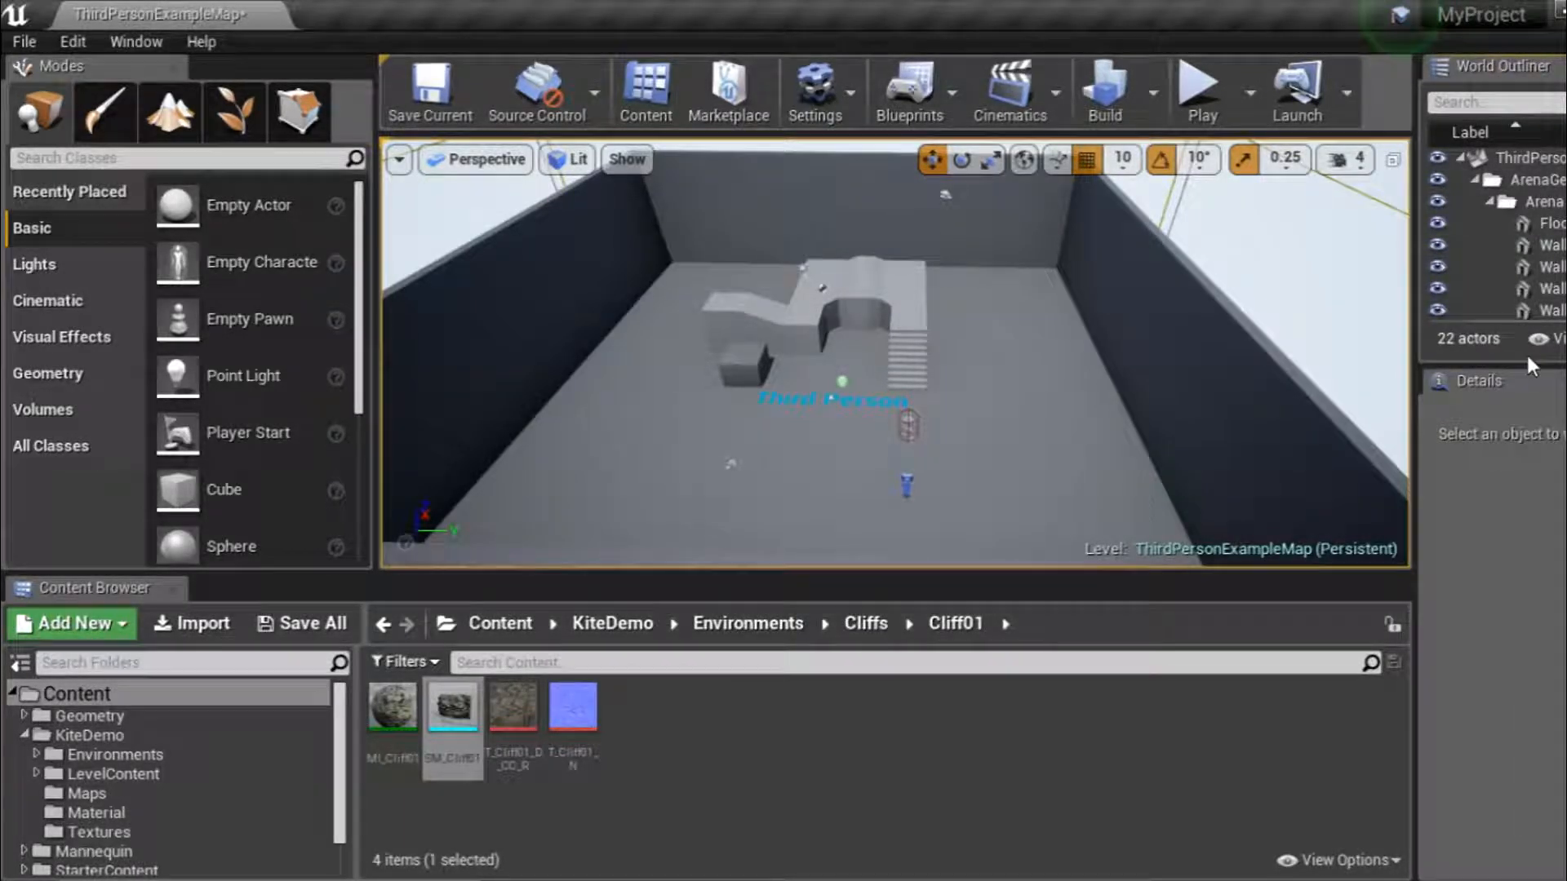
pyautogui.moveTo(1527, 367); pyautogui.dragTo(1516, 577)
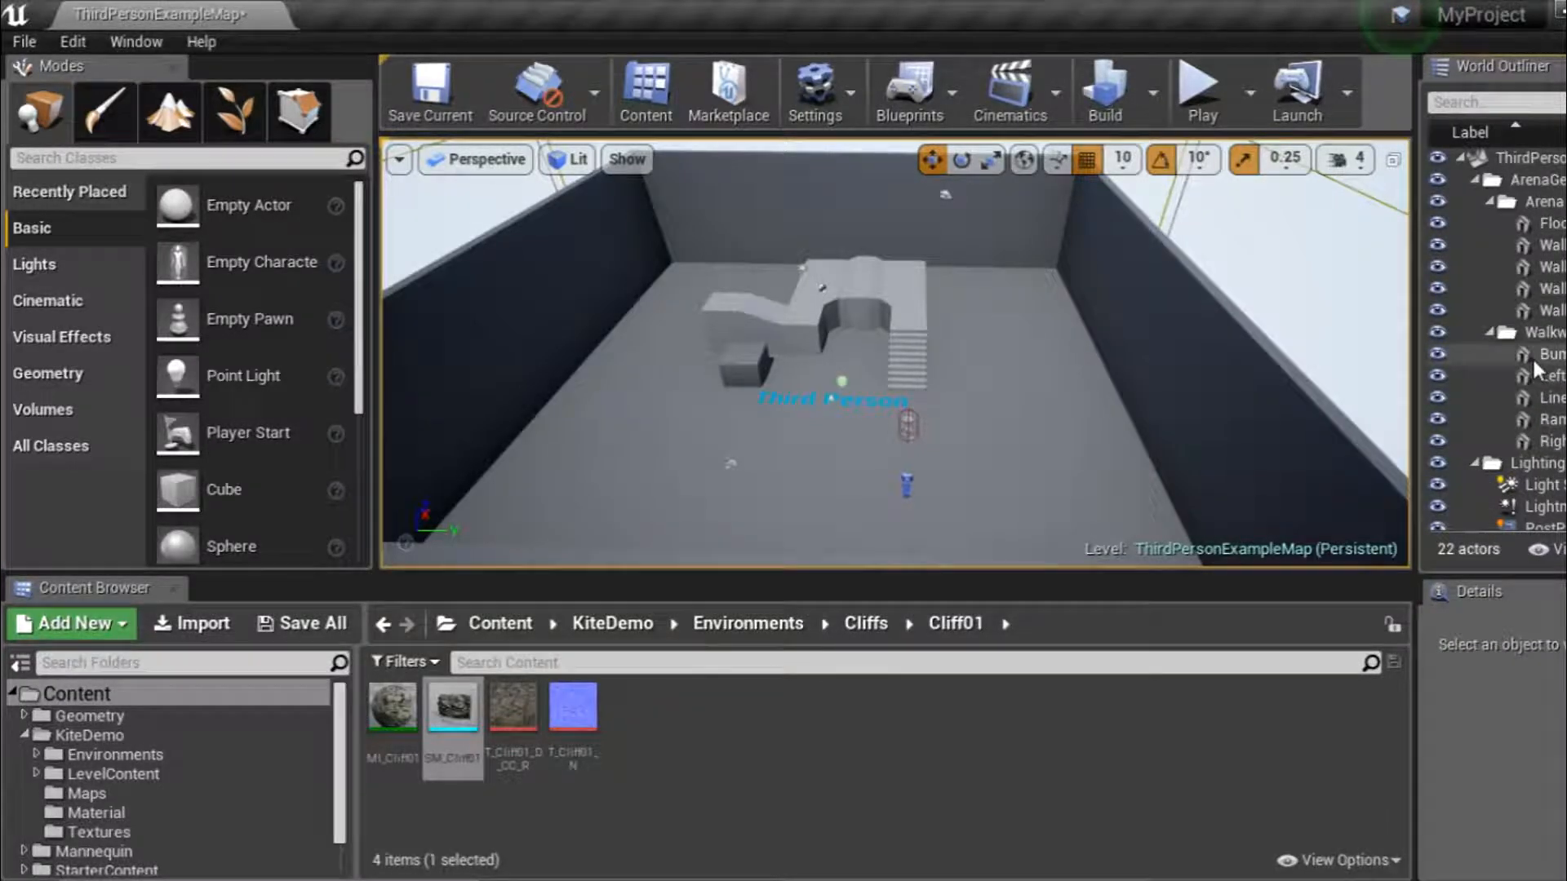
pyautogui.click(1548, 224)
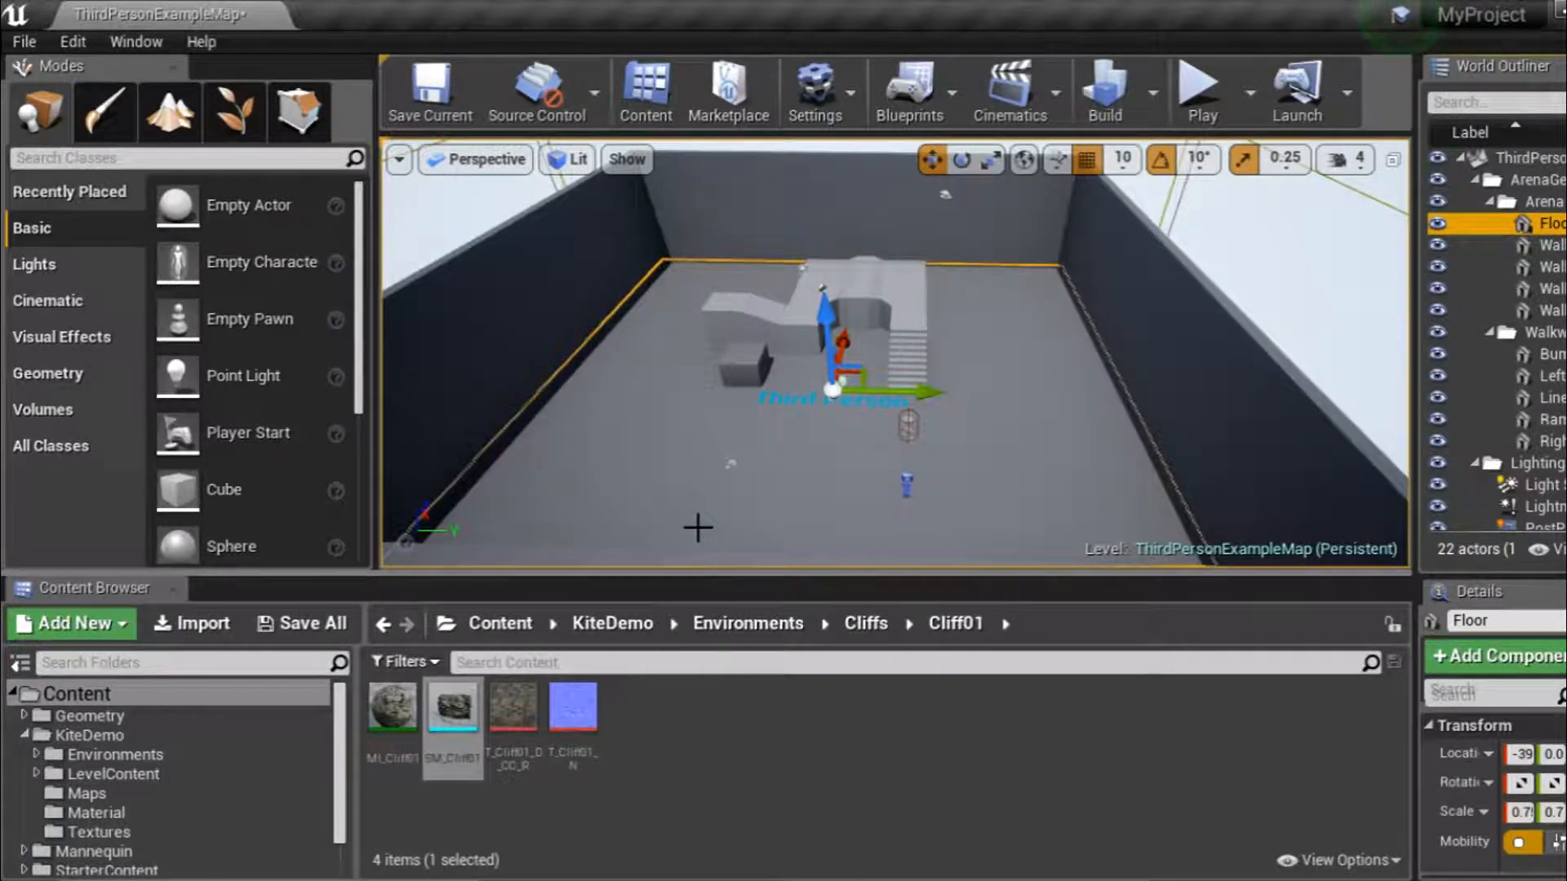
pyautogui.keyDown('shift'); pyautogui.click(1555, 312); pyautogui.keyUp('shift')
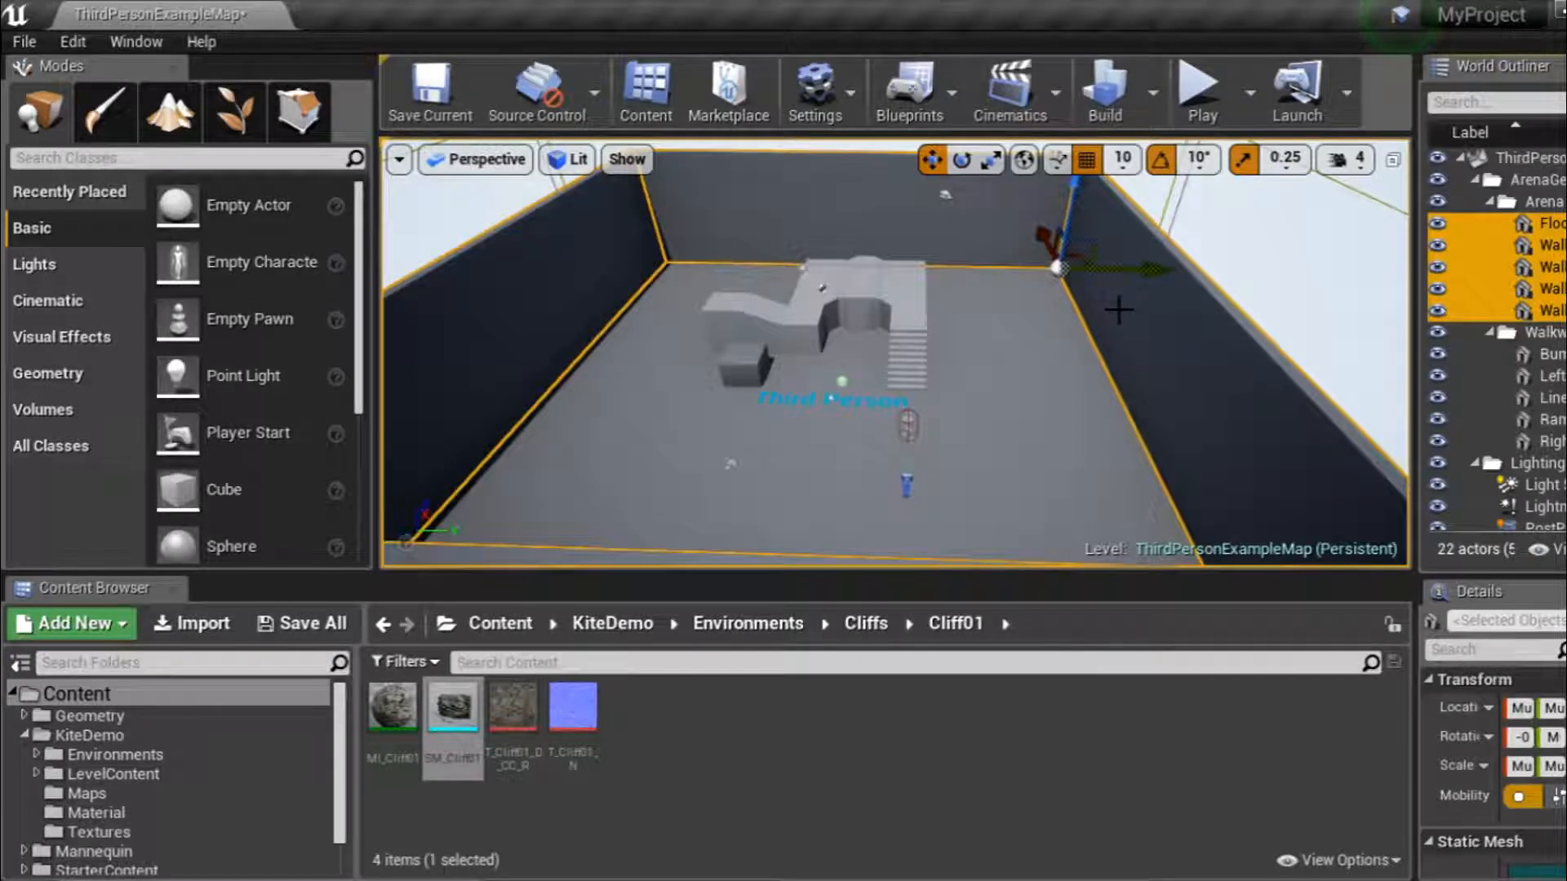
pyautogui.press('Delete')
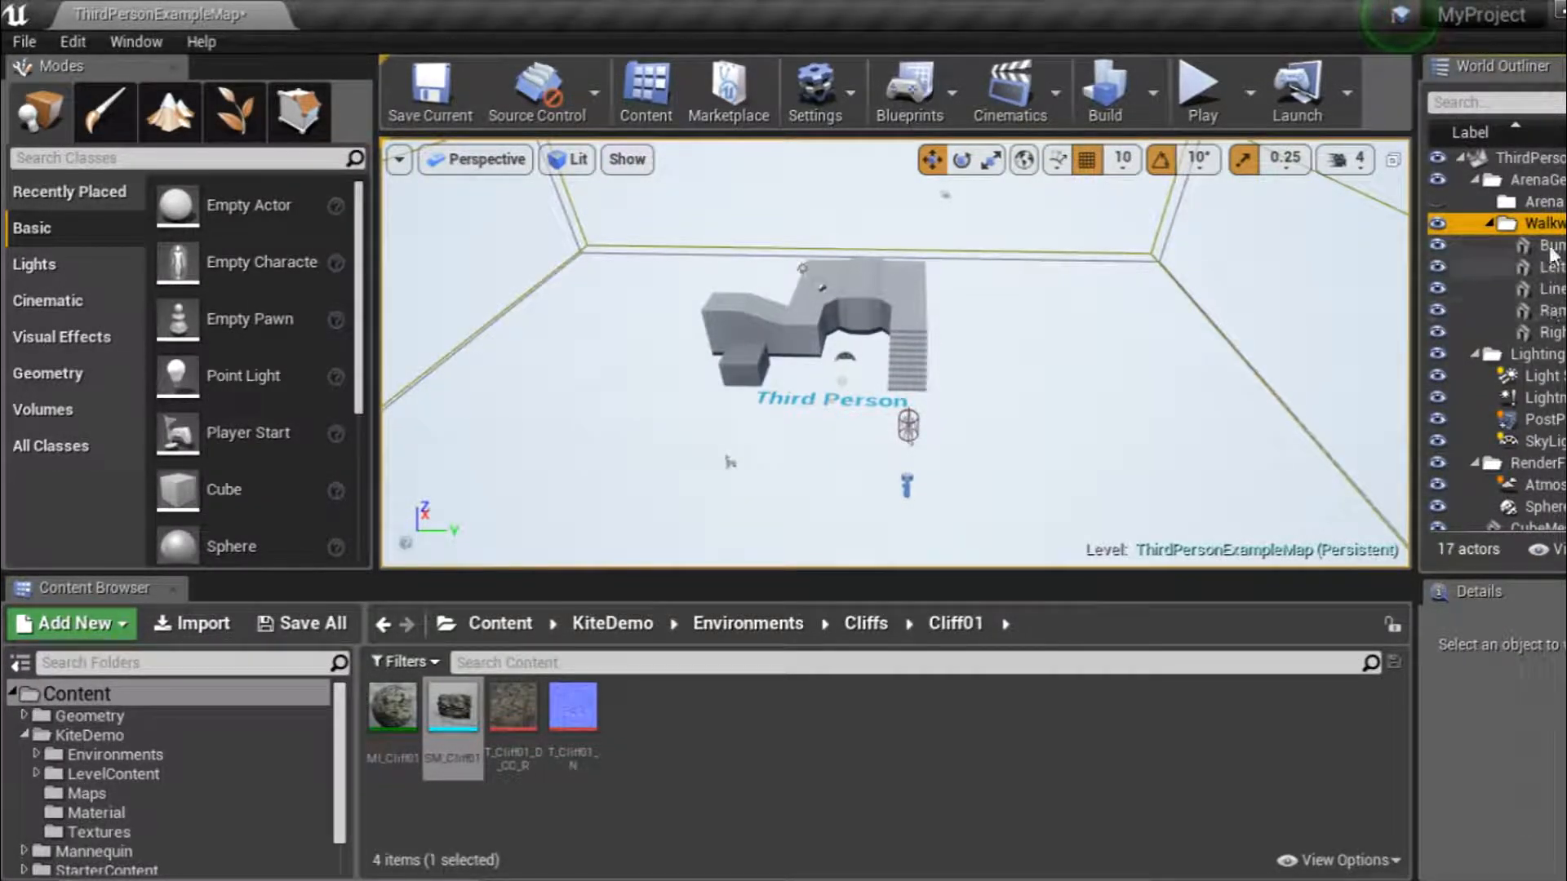
# Delete all the walkway meshes, including the ramp and stairs, from the level.
pyautogui.click(1550, 245)
pyautogui.keyDown('shift'); pyautogui.click(1547, 332); pyautogui.keyUp('shift')
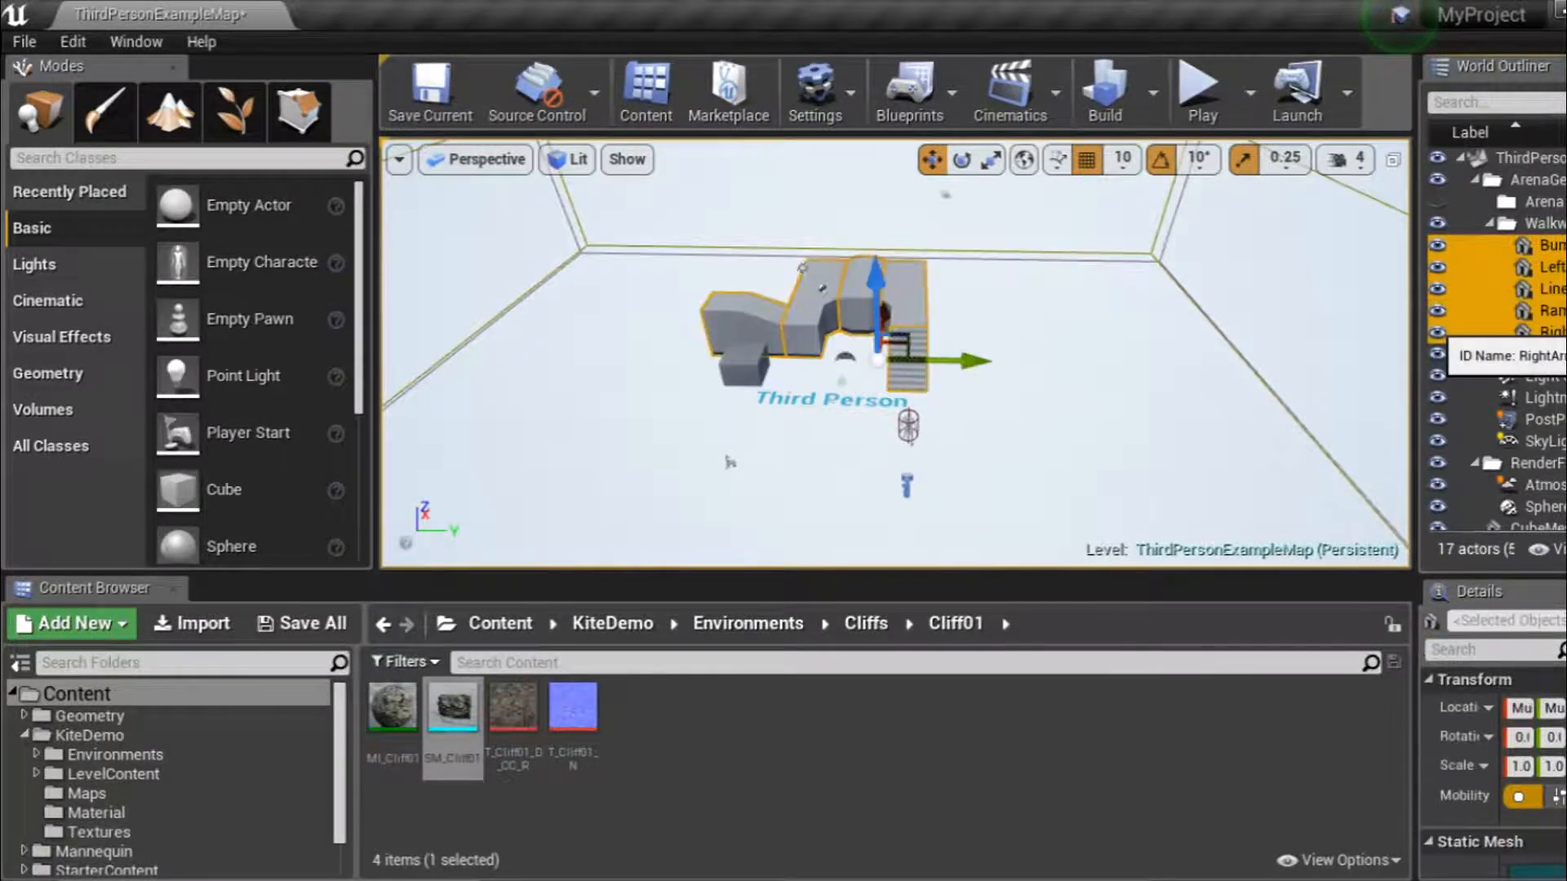
pyautogui.press('Delete')
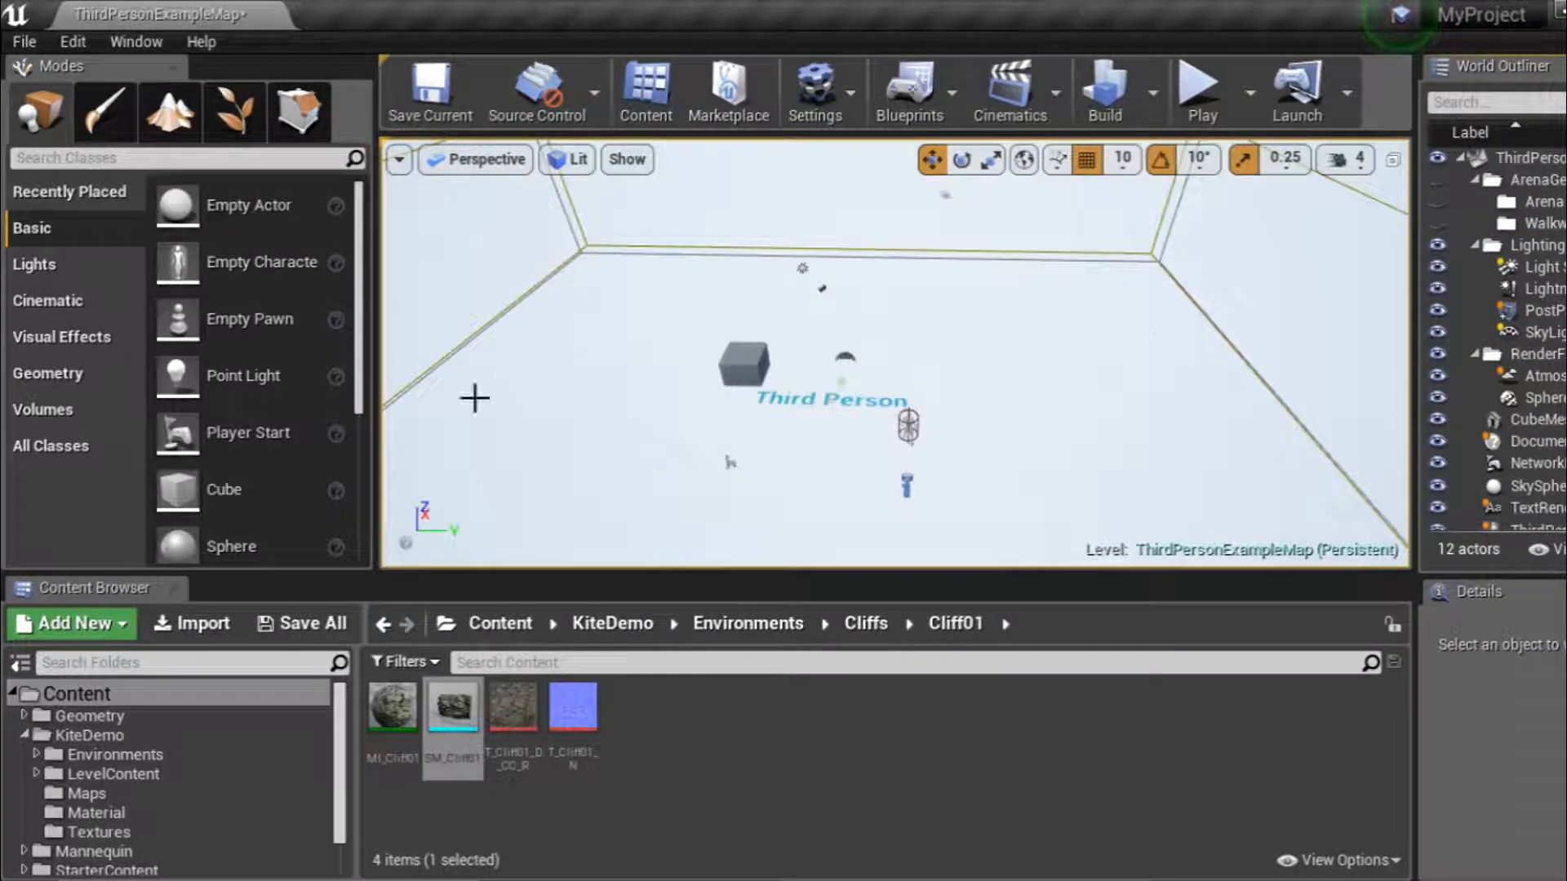
# Delete the remaining cube and the Third Person text from the level.
pyautogui.click(732, 366)
pyautogui.press('Delete')
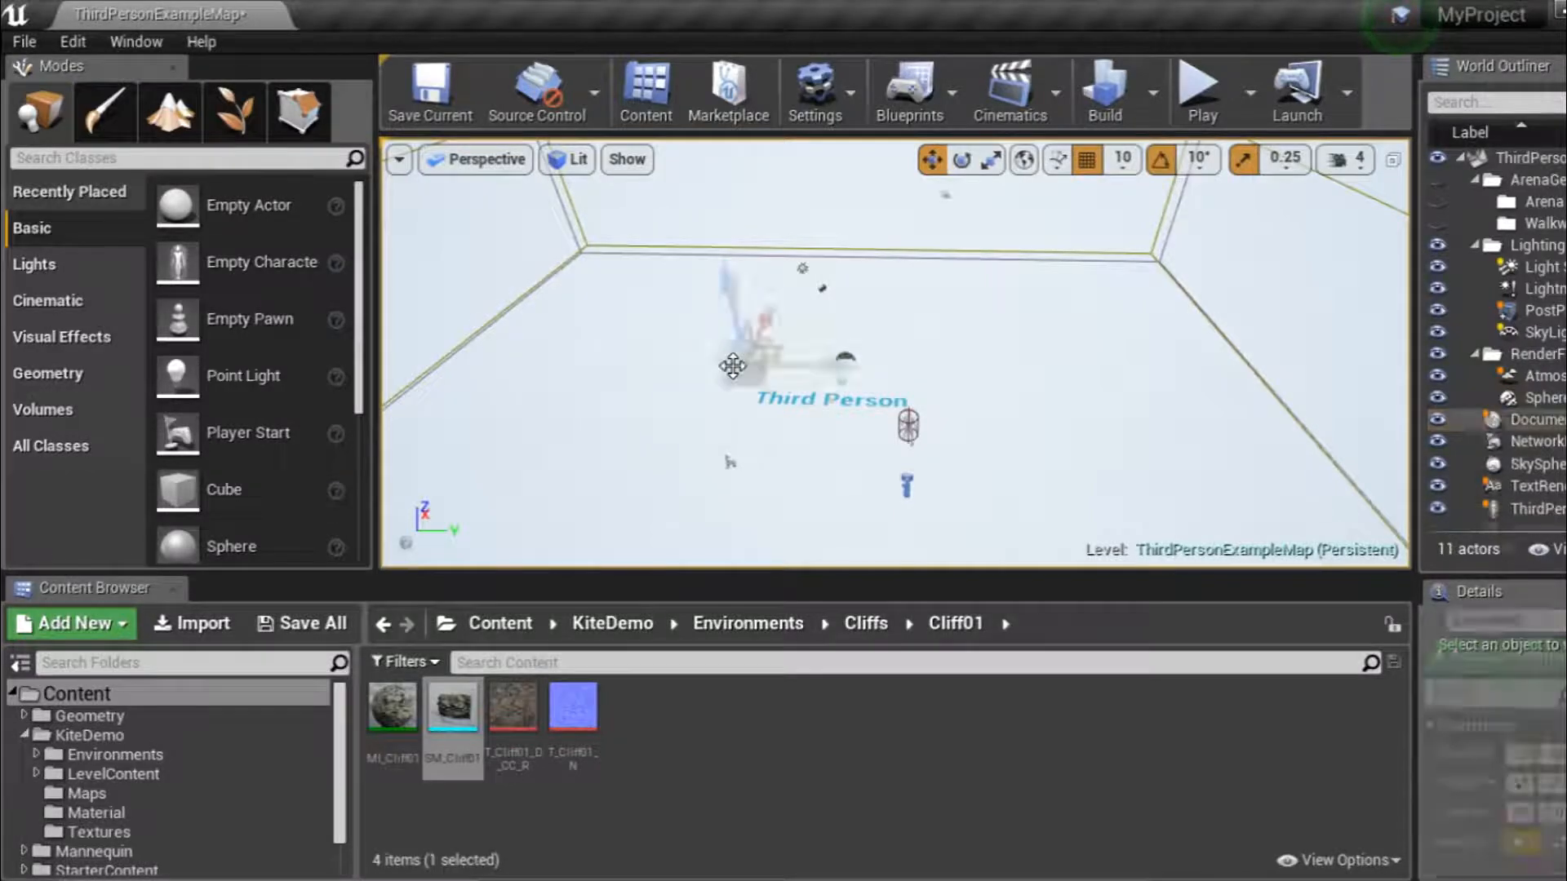
pyautogui.click(767, 408)
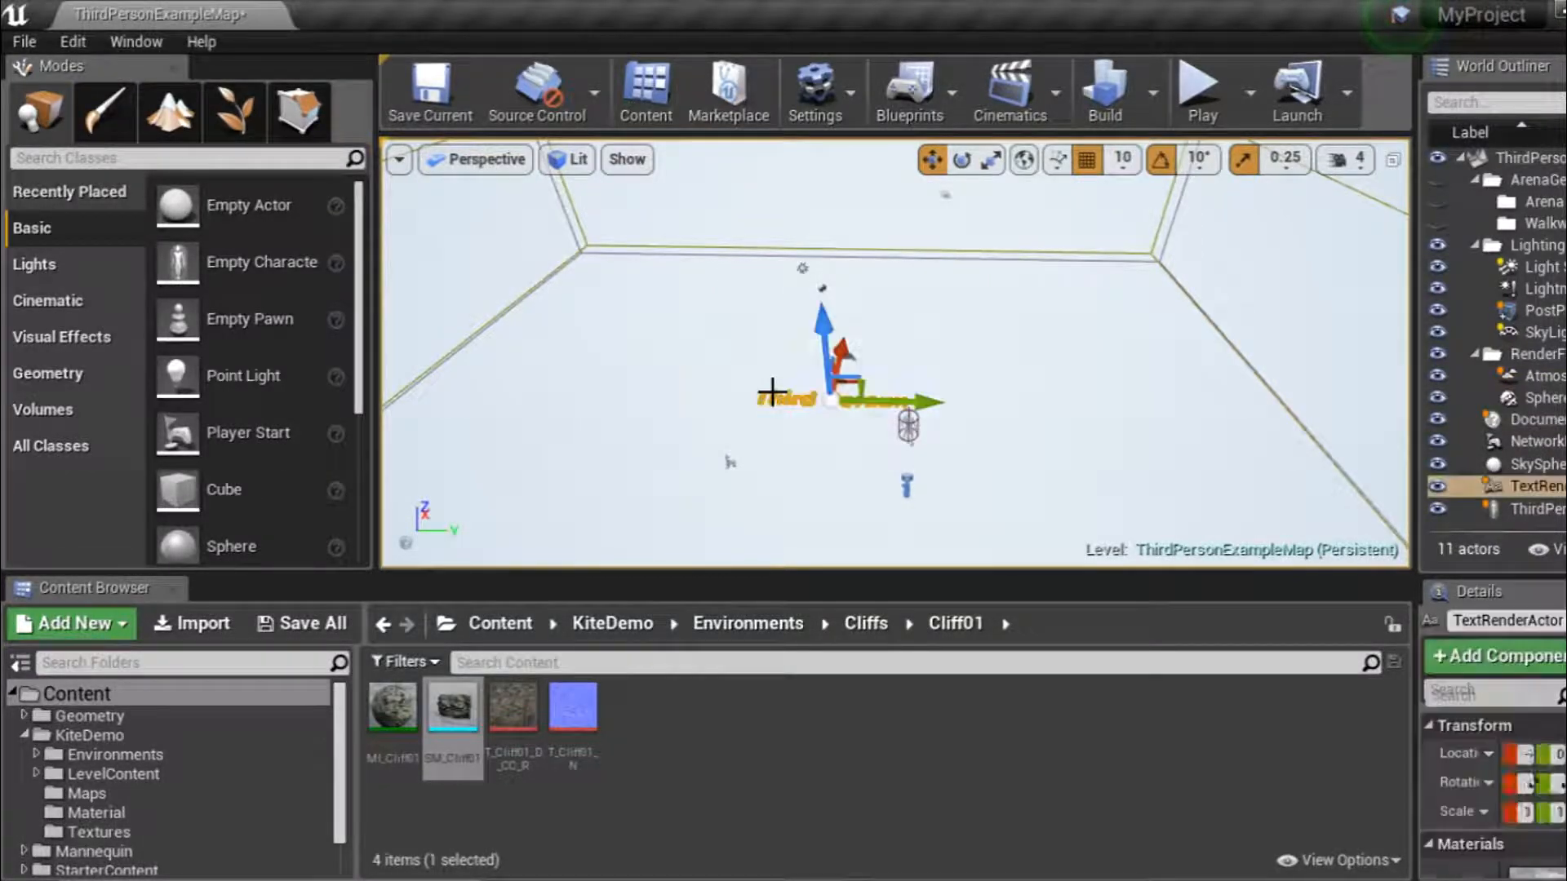
pyautogui.press('Delete')
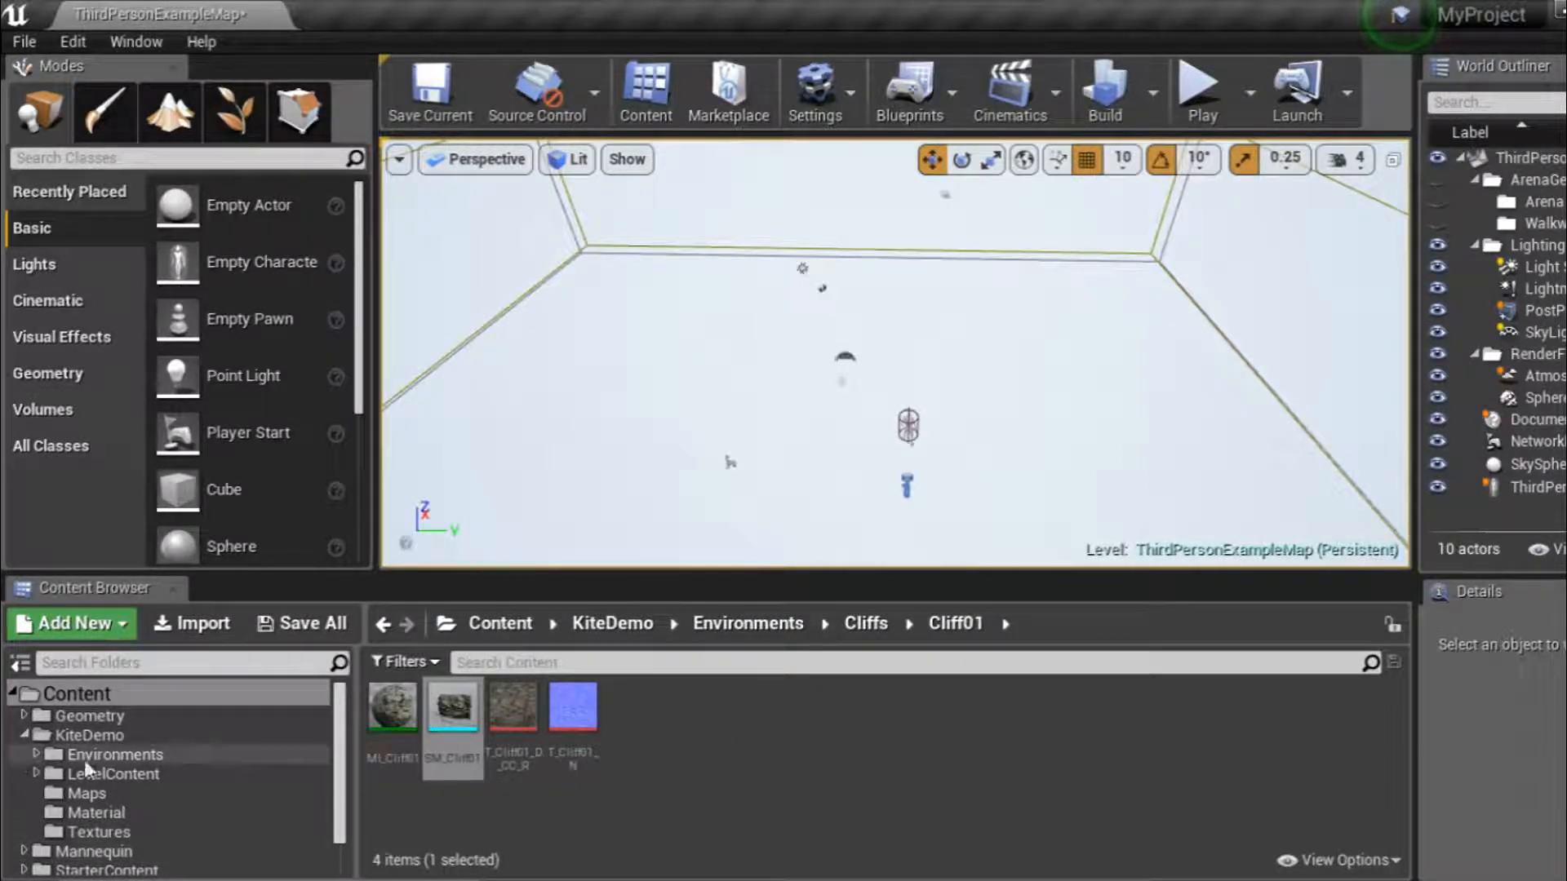
# Play the level twice to see how the character behaves without a floor, stopping each session.
pyautogui.scroll(-2, 106, 747)
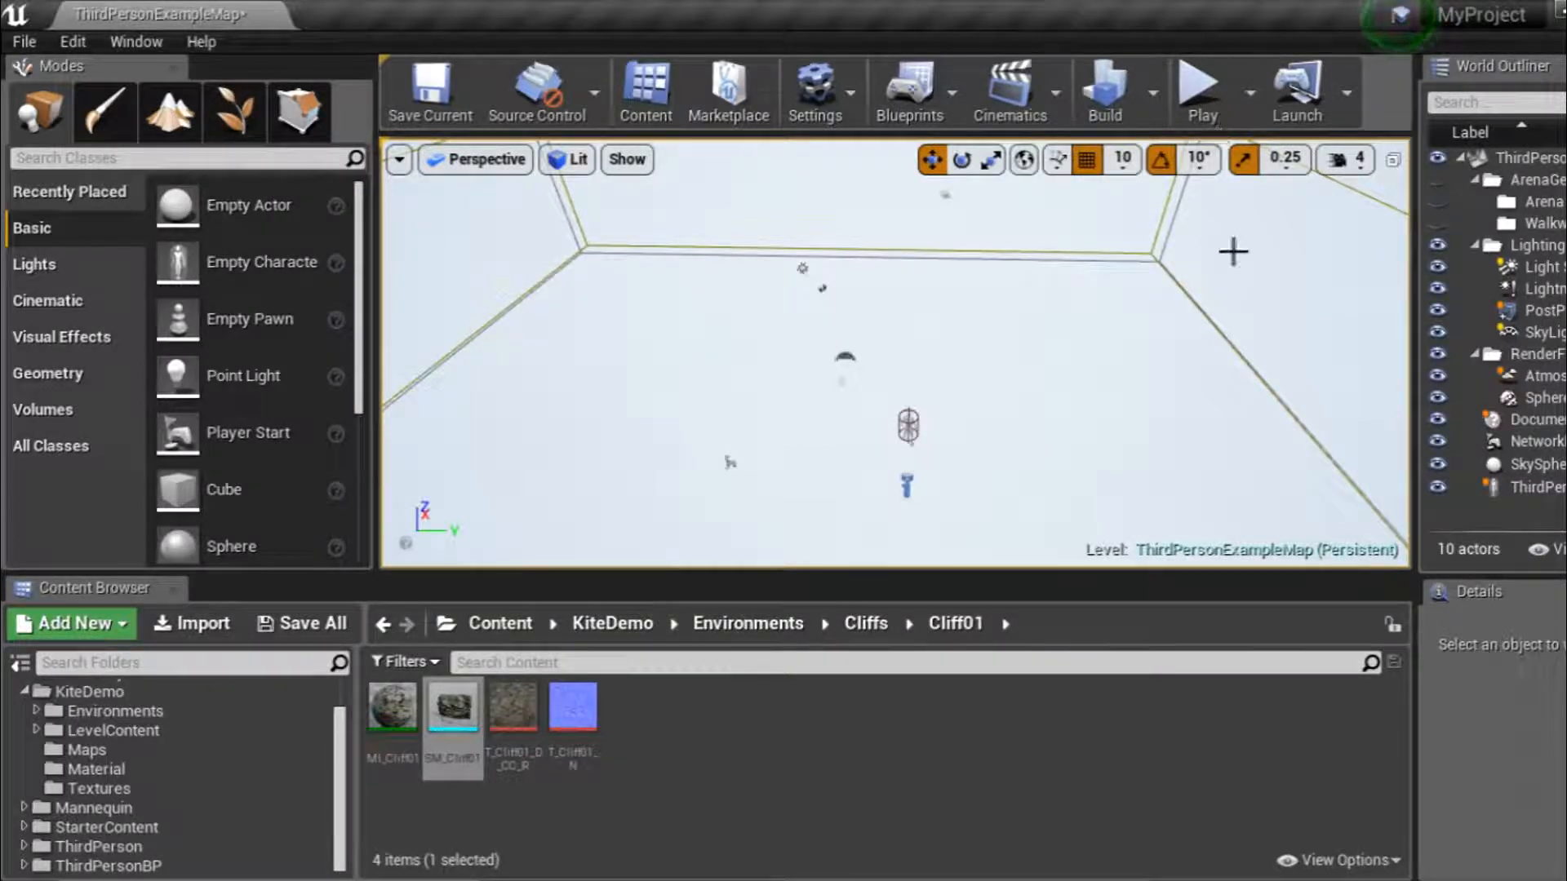
pyautogui.moveTo(1097, 273); pyautogui.dragTo(1098, 326, button='right')
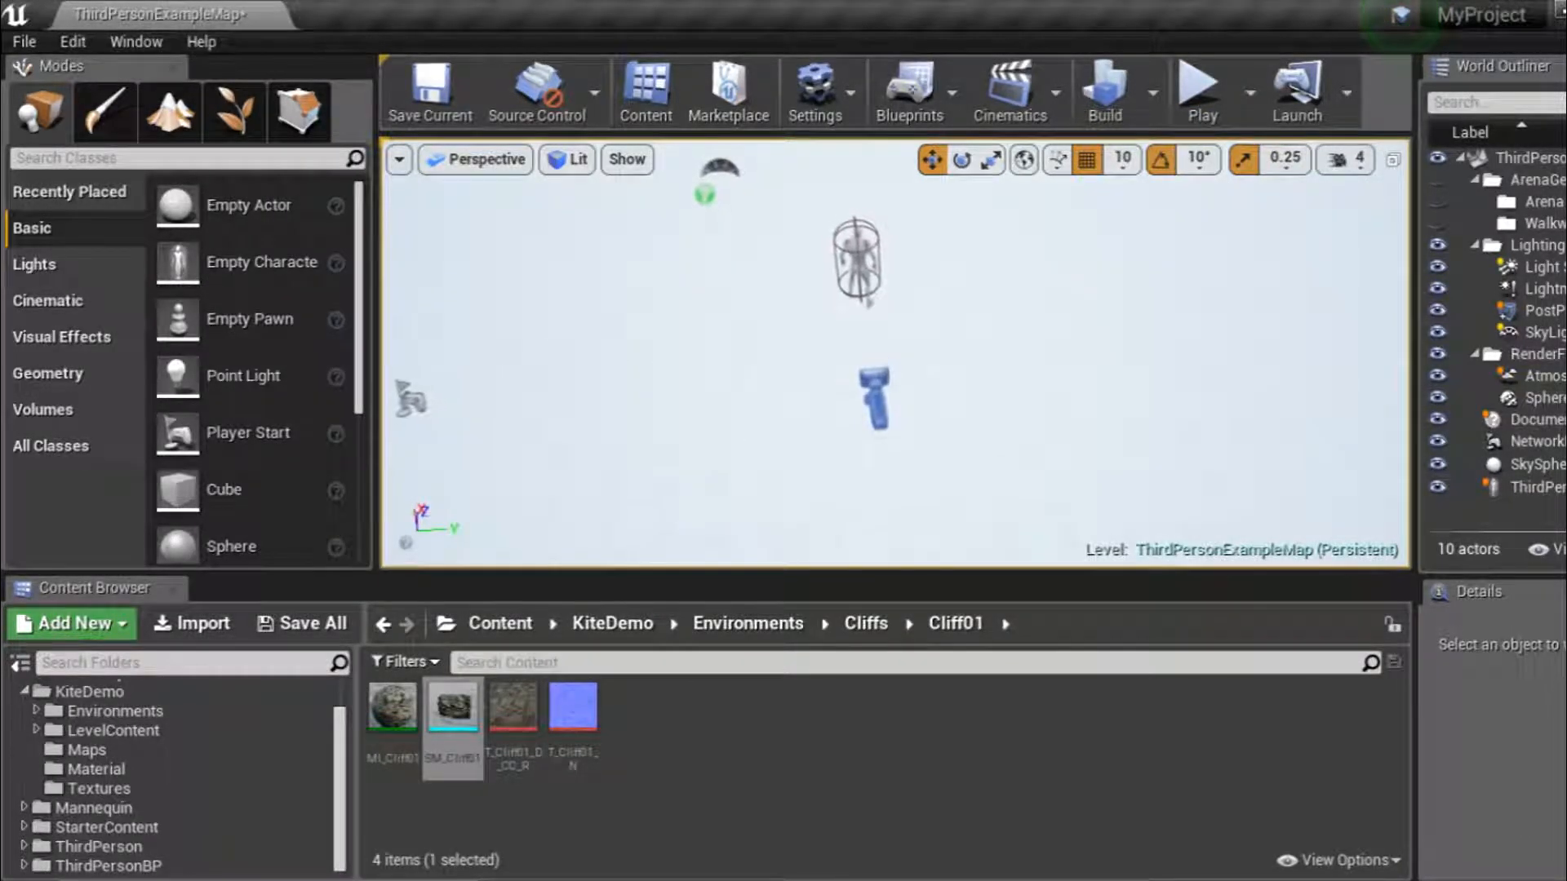
pyautogui.click(1193, 100)
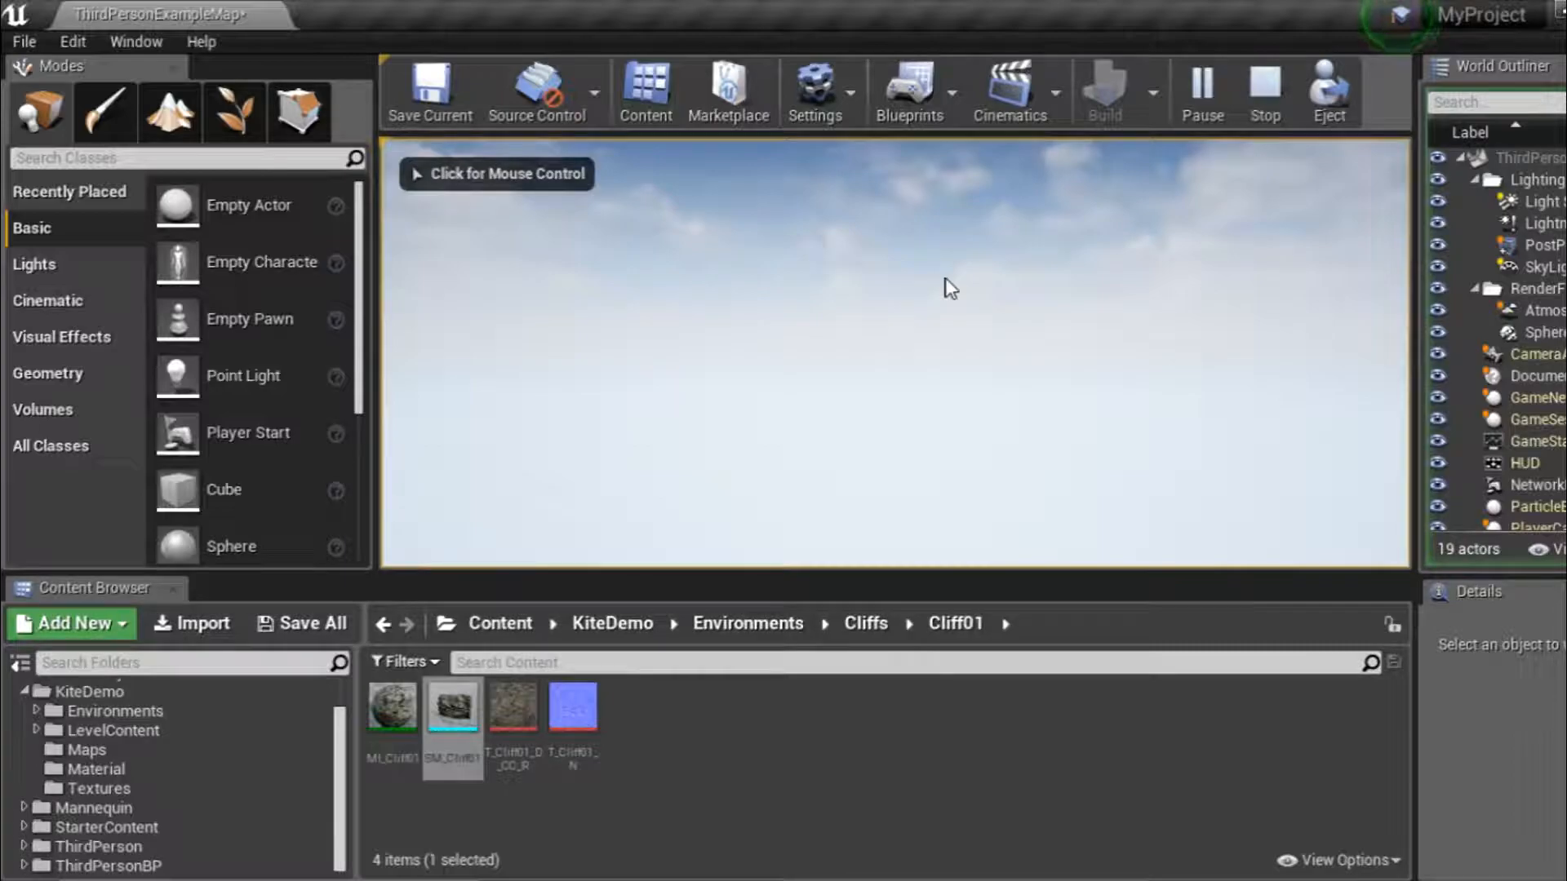
pyautogui.press('Escape')
pyautogui.click(1197, 108)
pyautogui.press('Escape')
# Switch to the Landscape mode to set up a new landscape around the character.
pyautogui.moveTo(797, 435); pyautogui.dragTo(809, 522, button='right')
pyautogui.press('s')
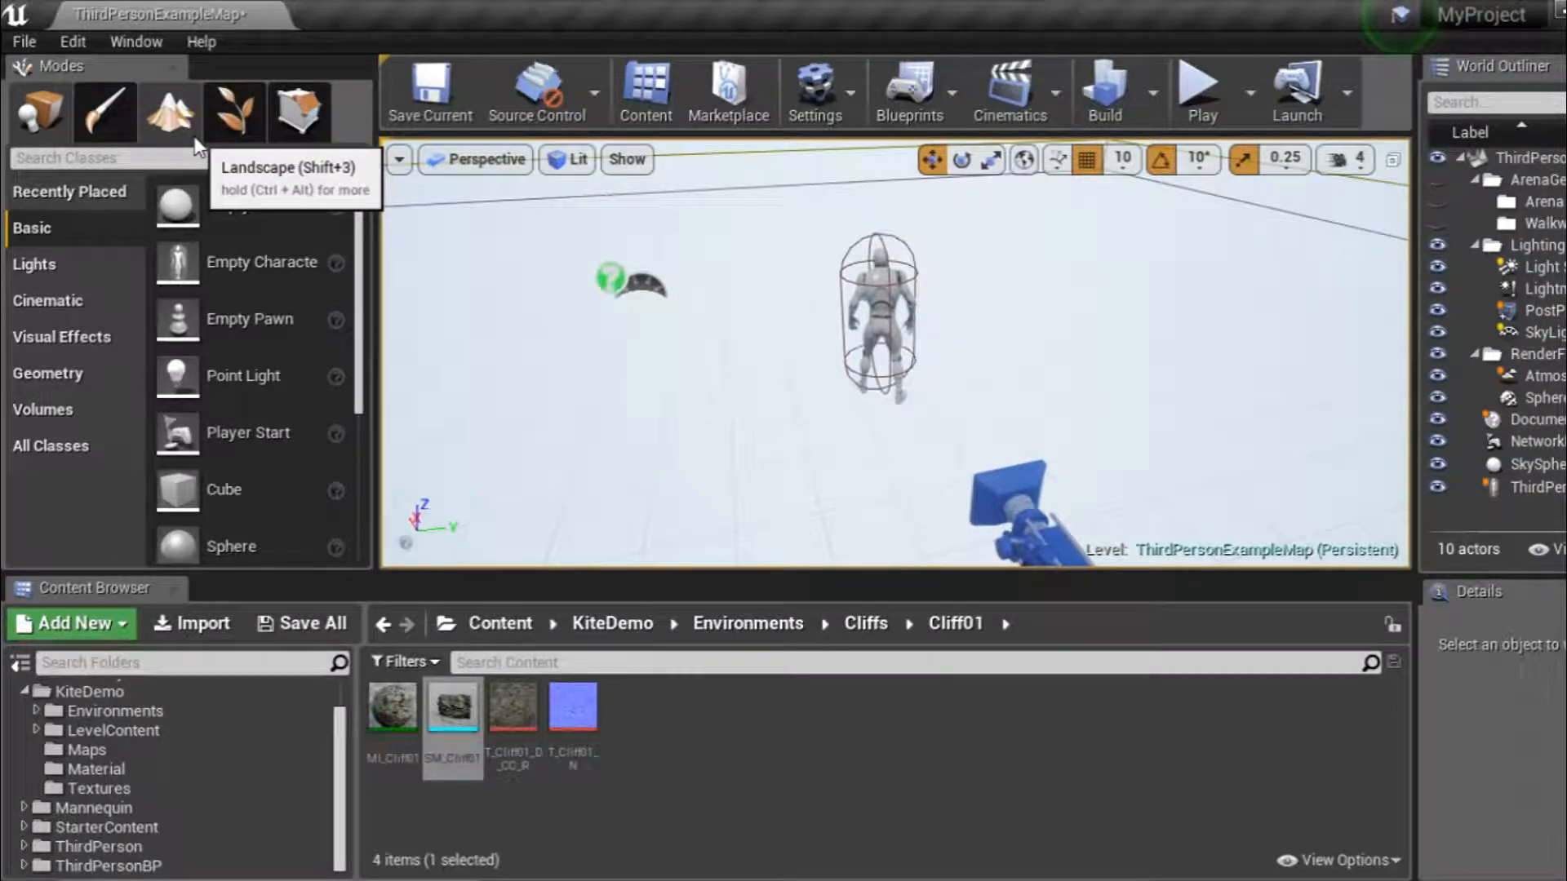
pyautogui.click(196, 145)
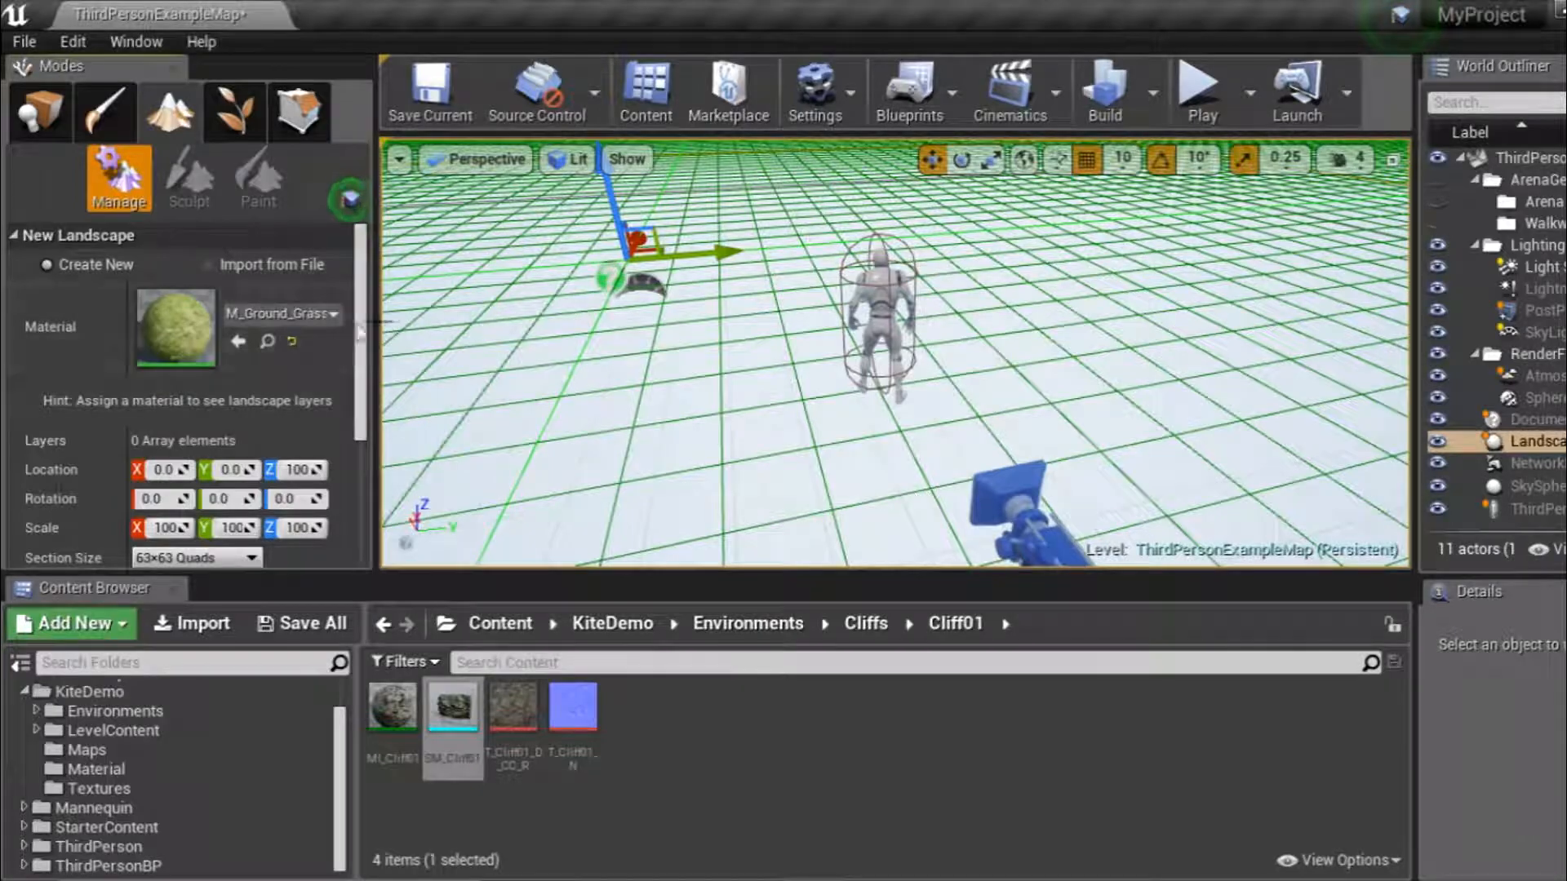
# Look through the materials available for the new landscape, leaving M_Ground_Grass assigned.
pyautogui.click(325, 316)
pyautogui.scroll(5, 463, 604)
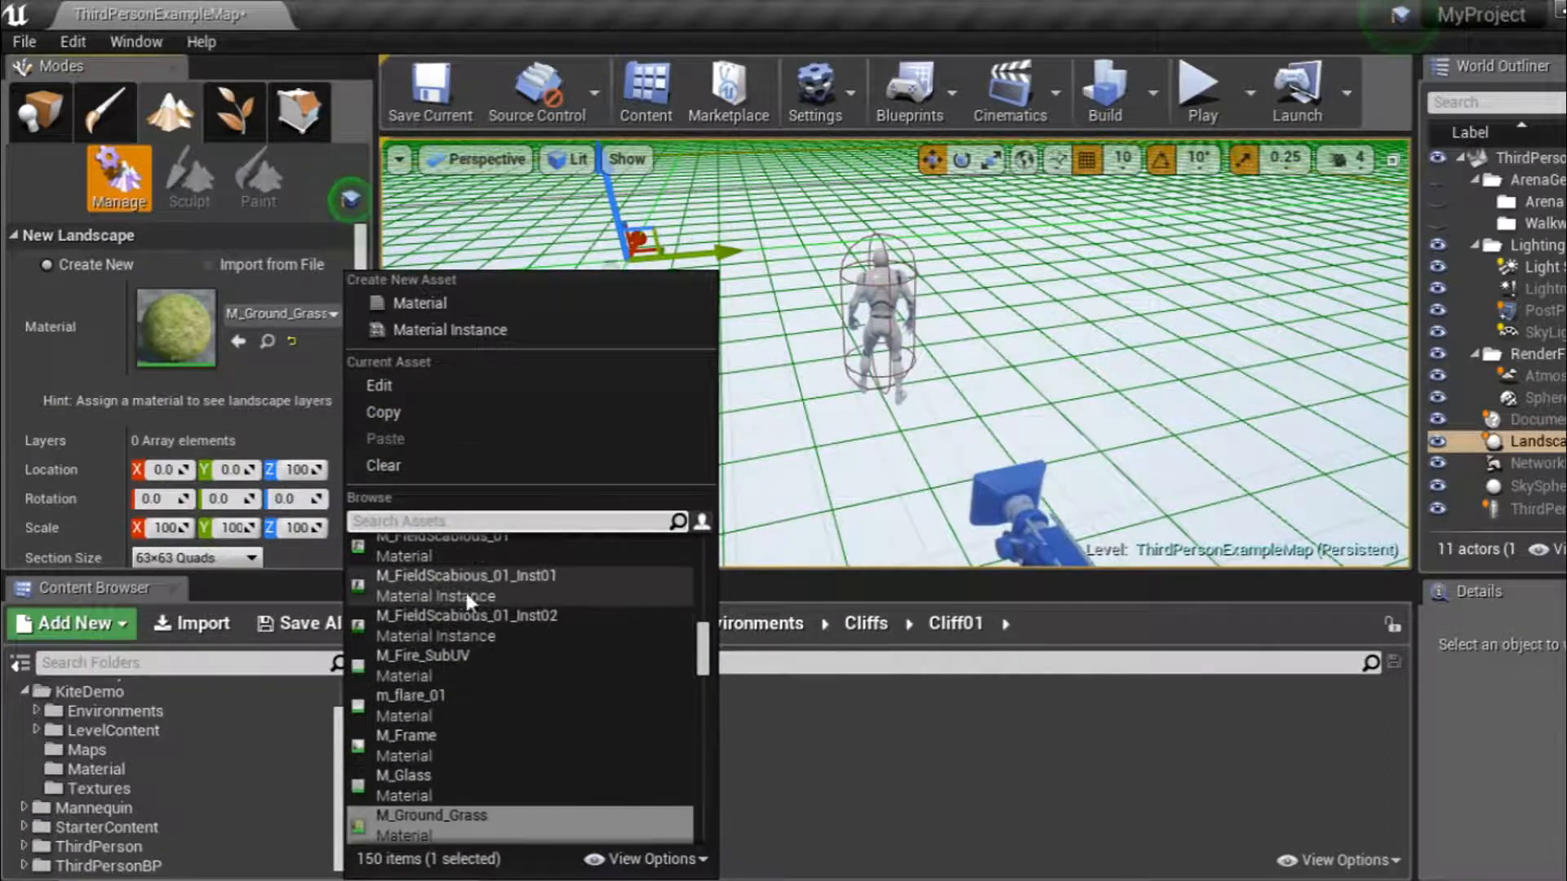
pyautogui.scroll(-5, 468, 624)
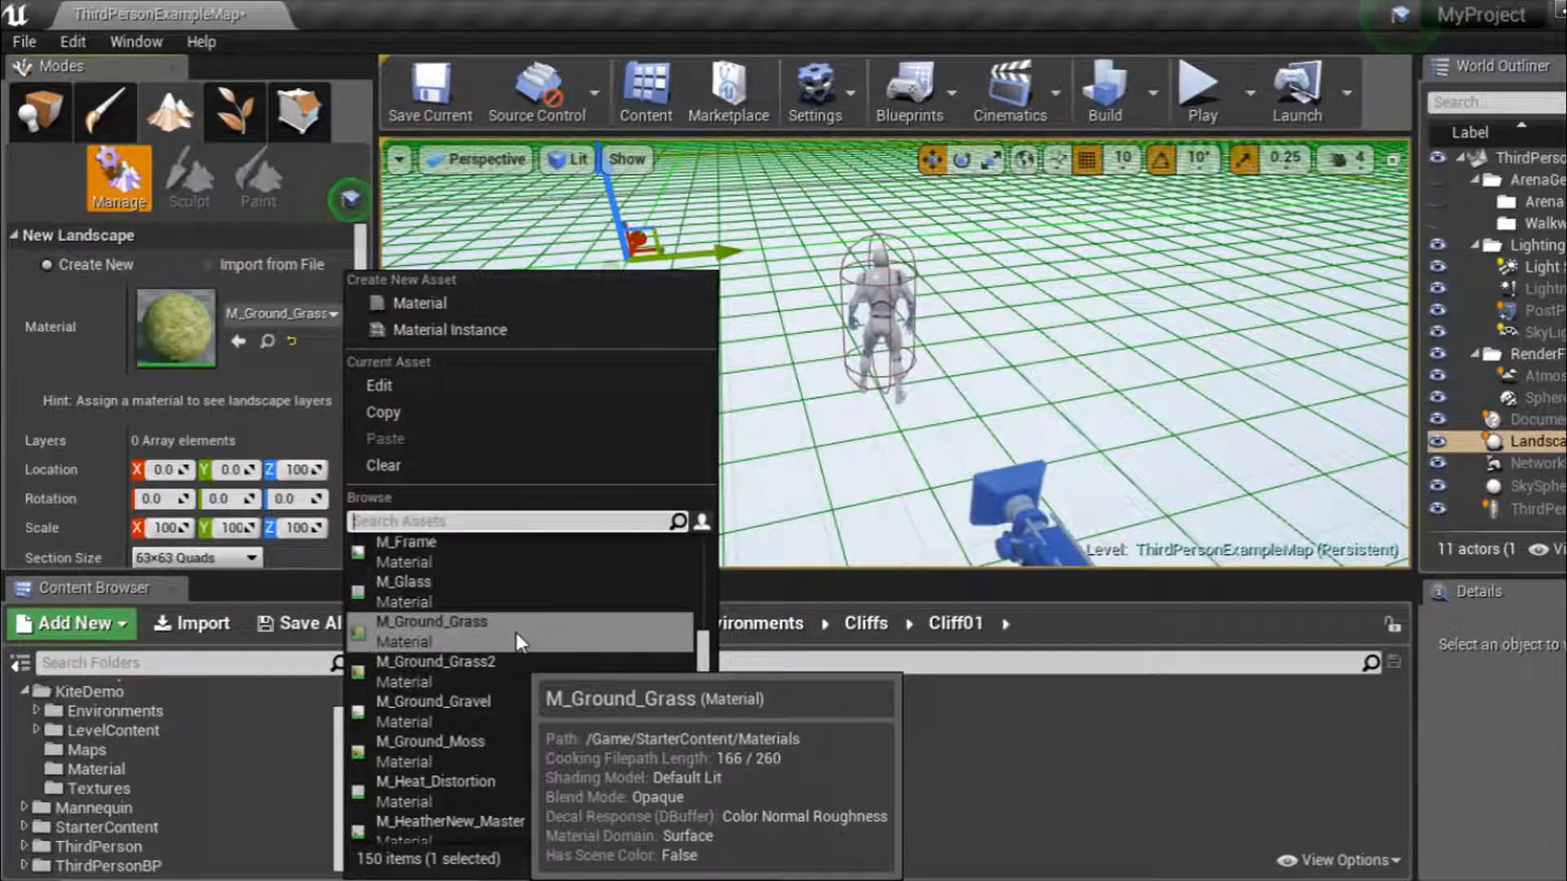
pyautogui.scroll(-2, 516, 633)
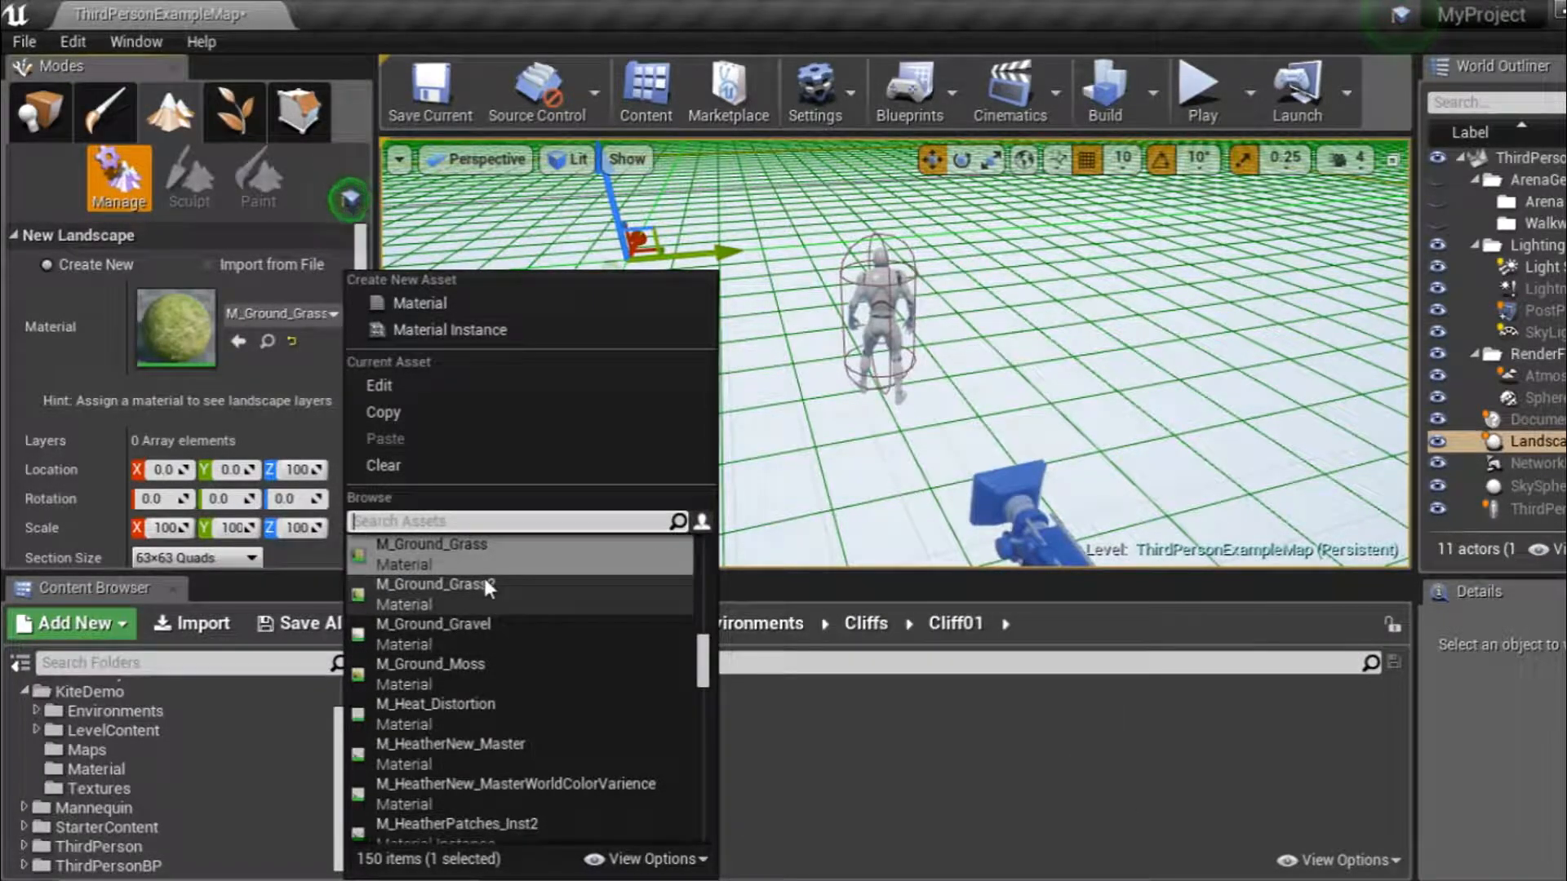
pyautogui.scroll(-5, 462, 661)
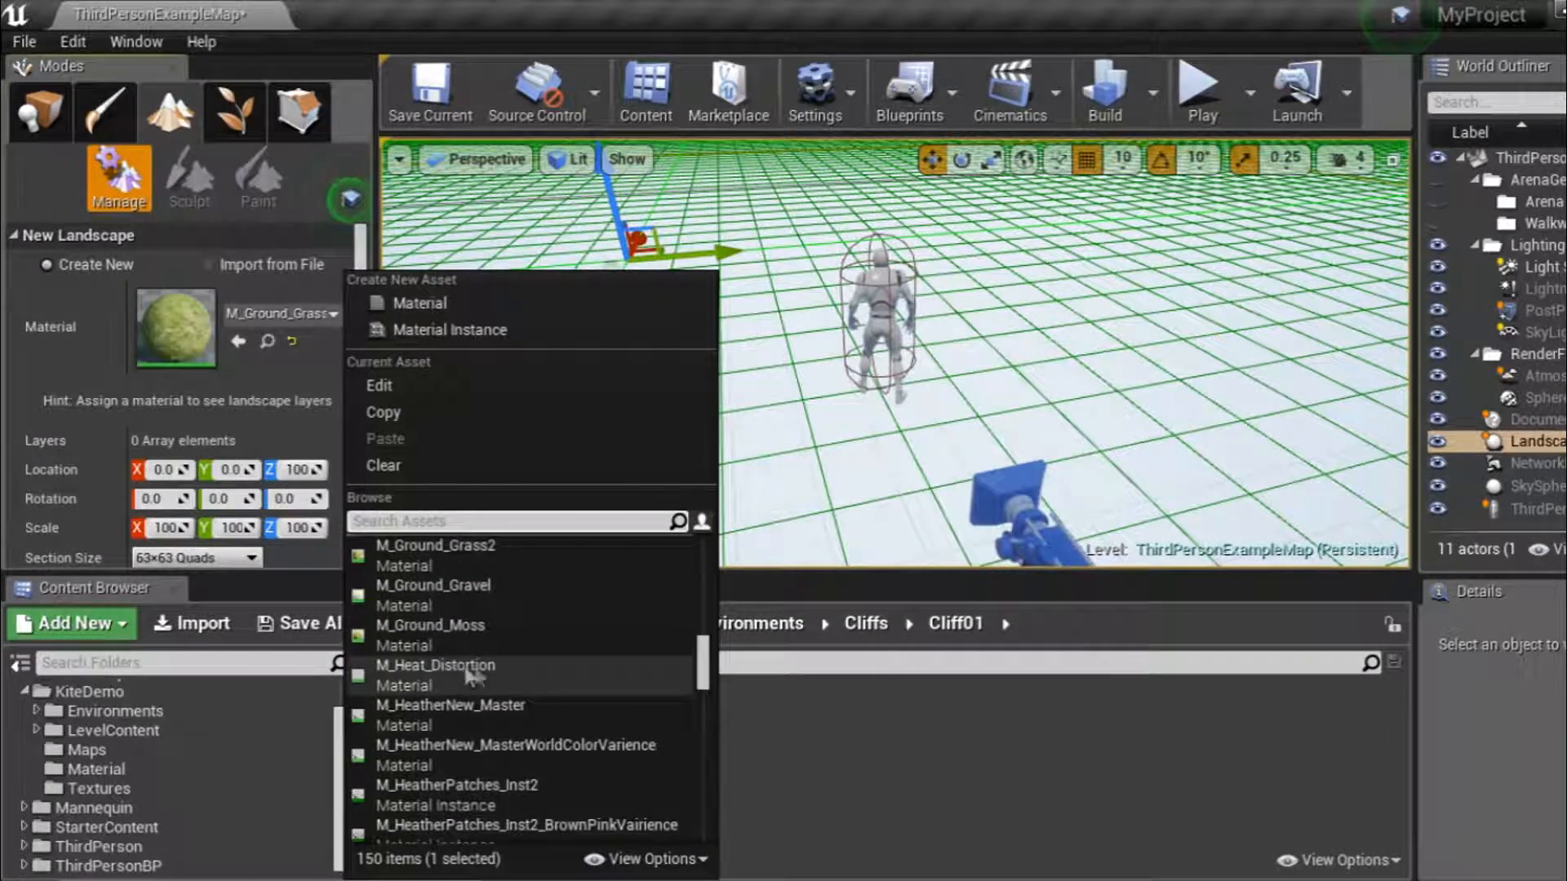
pyautogui.scroll(-10, 555, 681)
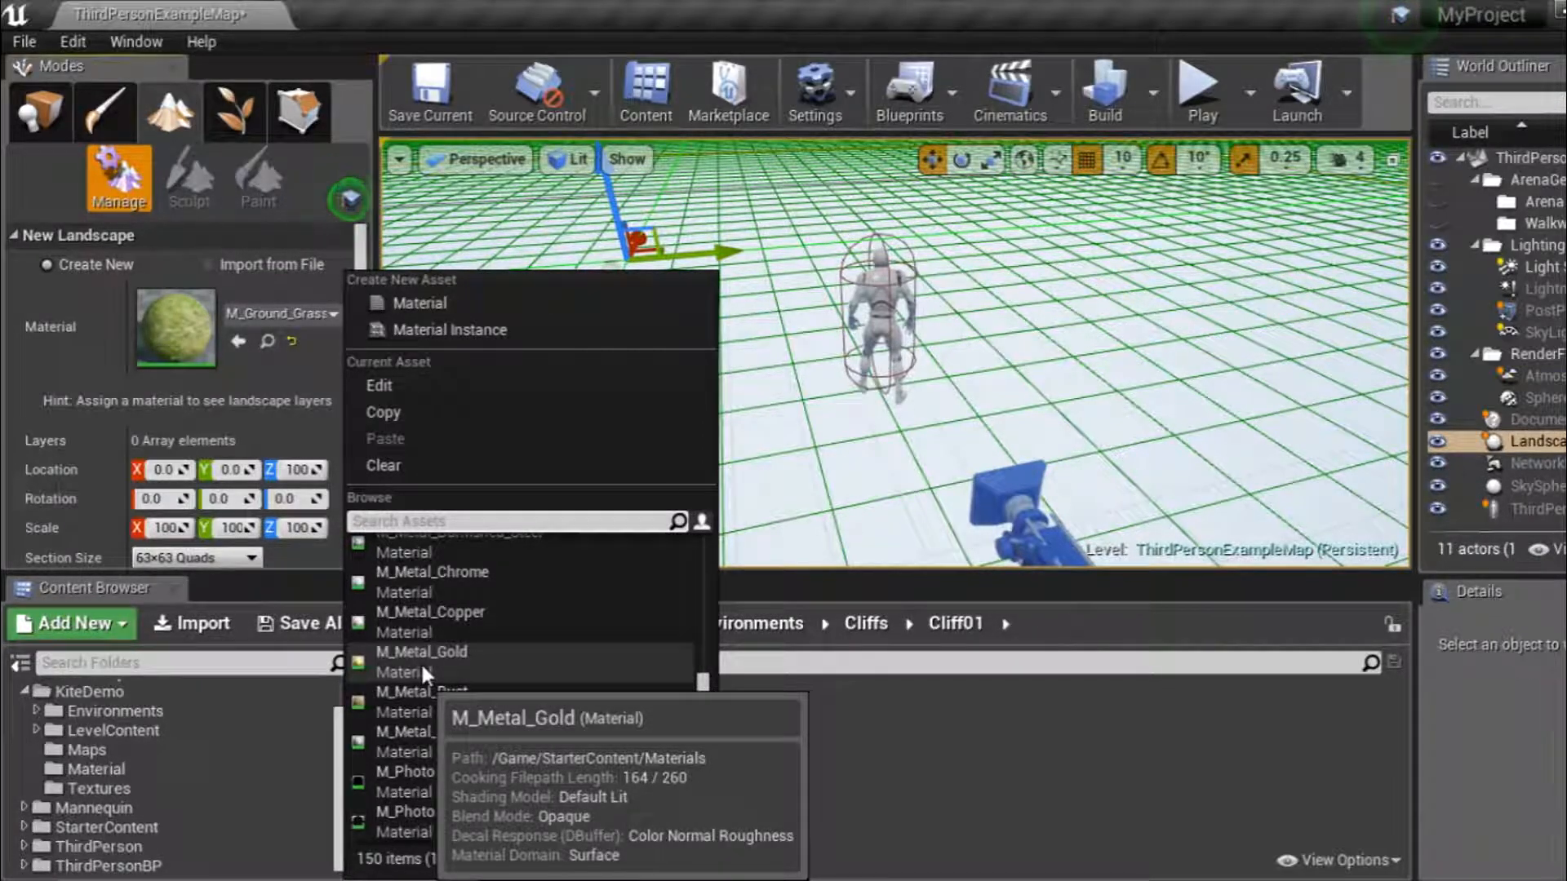
pyautogui.scroll(5, 421, 660)
pyautogui.scroll(5, 424, 683)
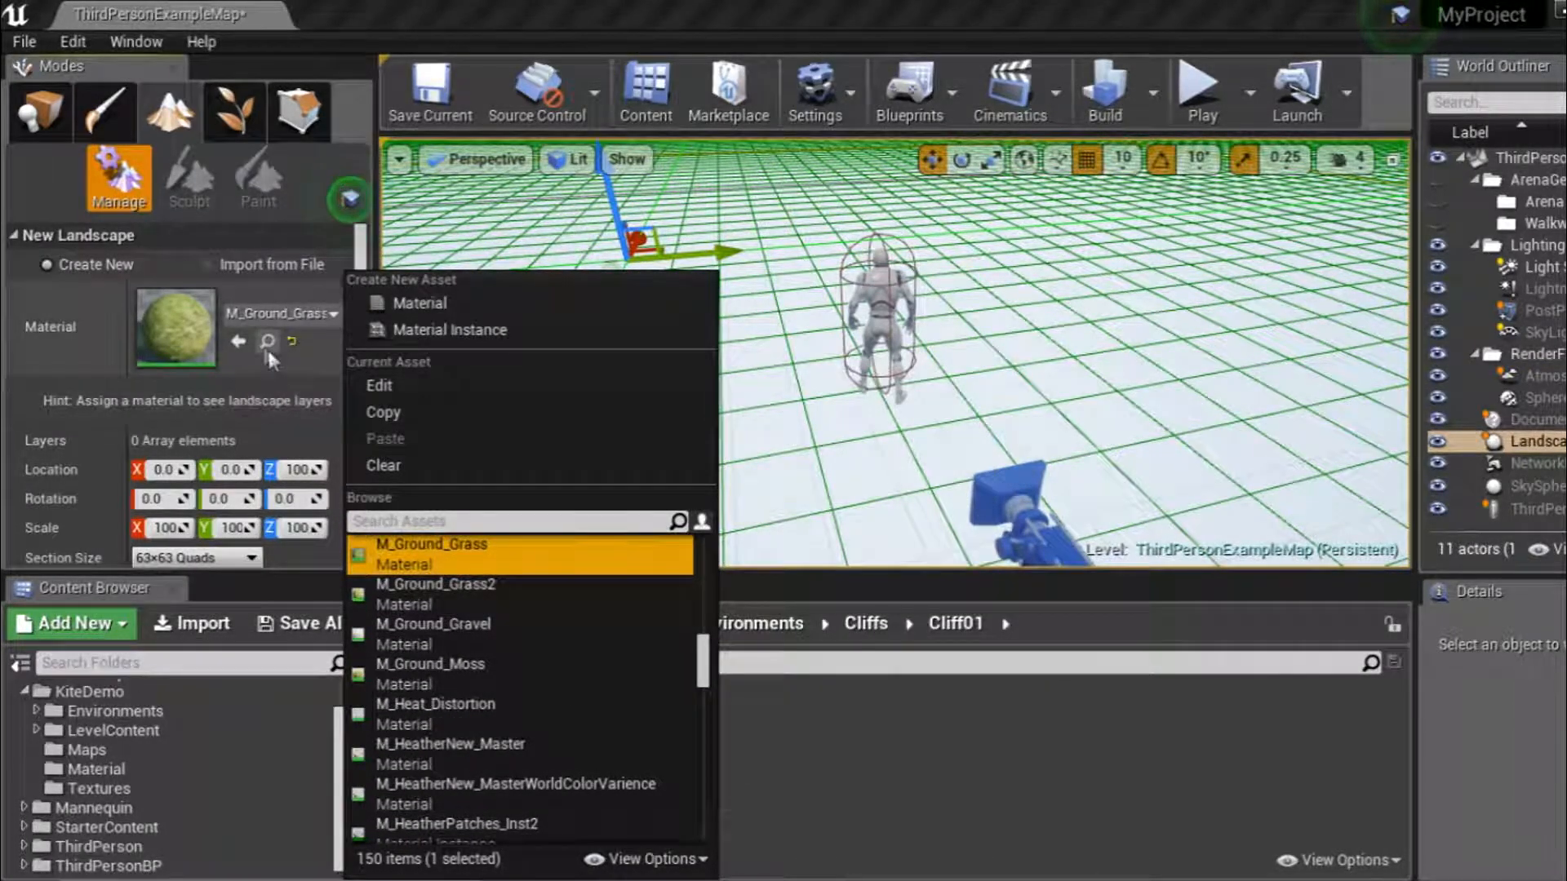
pyautogui.click(32, 353)
# Create the new landscape with the M_Ground_Grass material, 63×63 quad sections and 32 × 32 components.
pyautogui.scroll(-2, 222, 361)
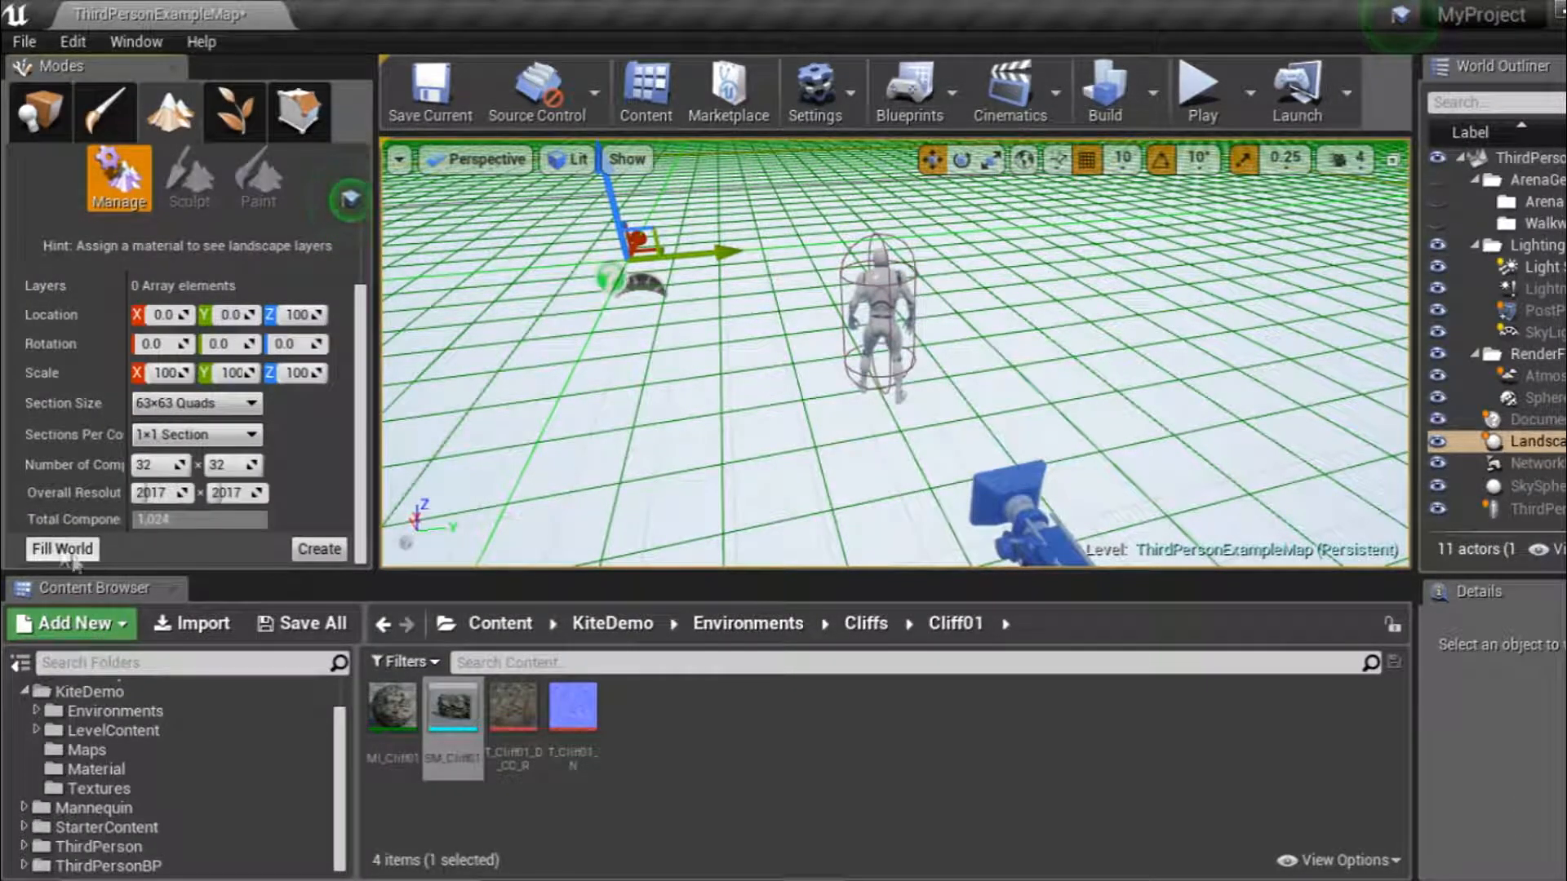
pyautogui.click(300, 550)
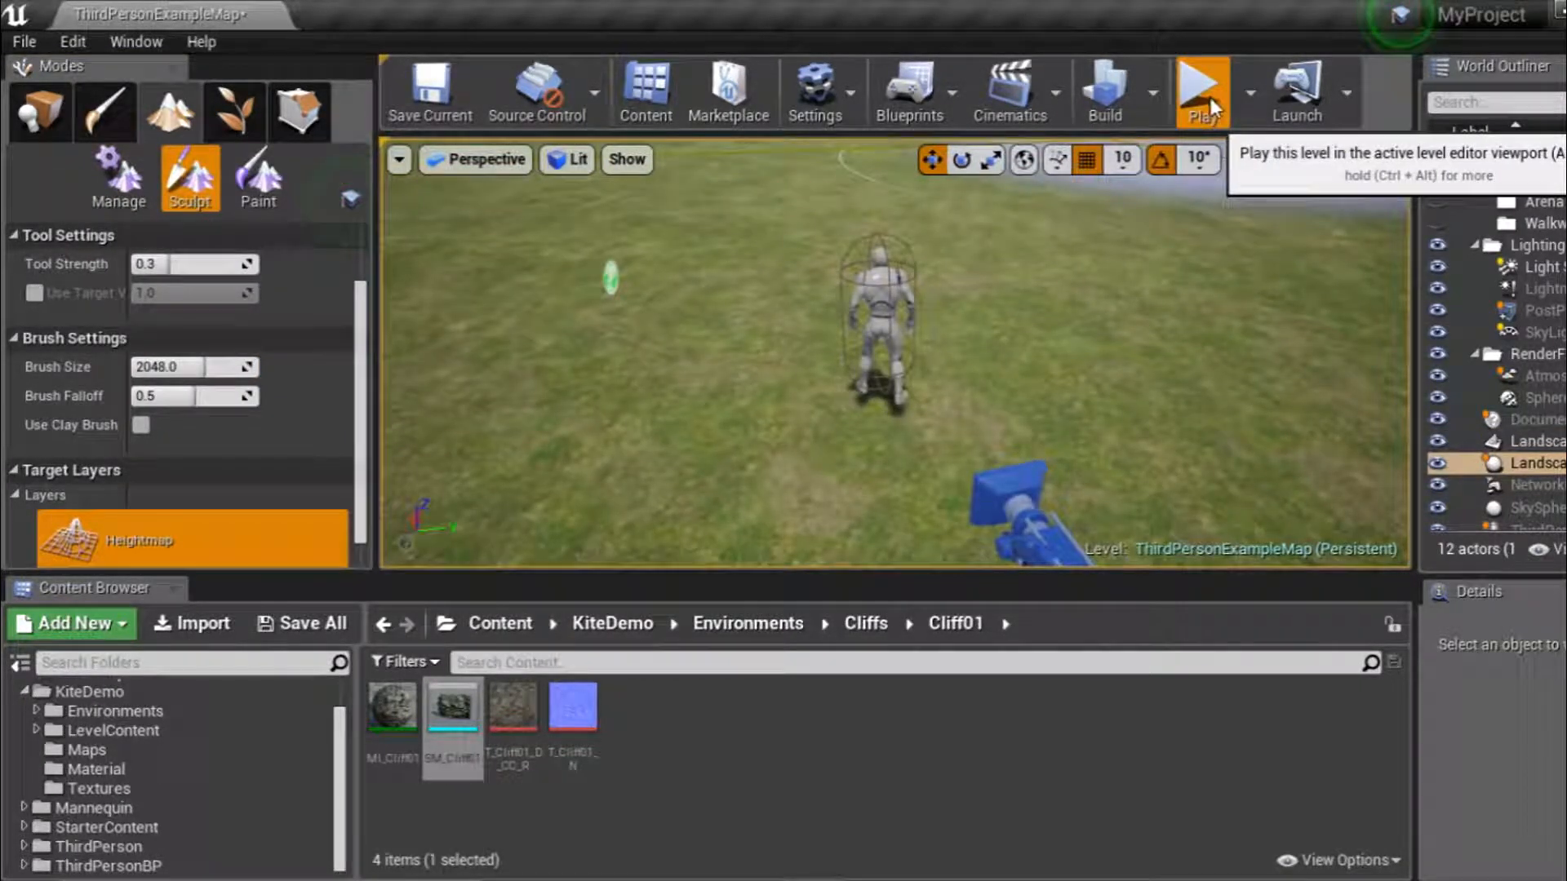
# Play the level, run the character across the grass landscape, and stop the play session.
pyautogui.click(1203, 91)
pyautogui.press('w')
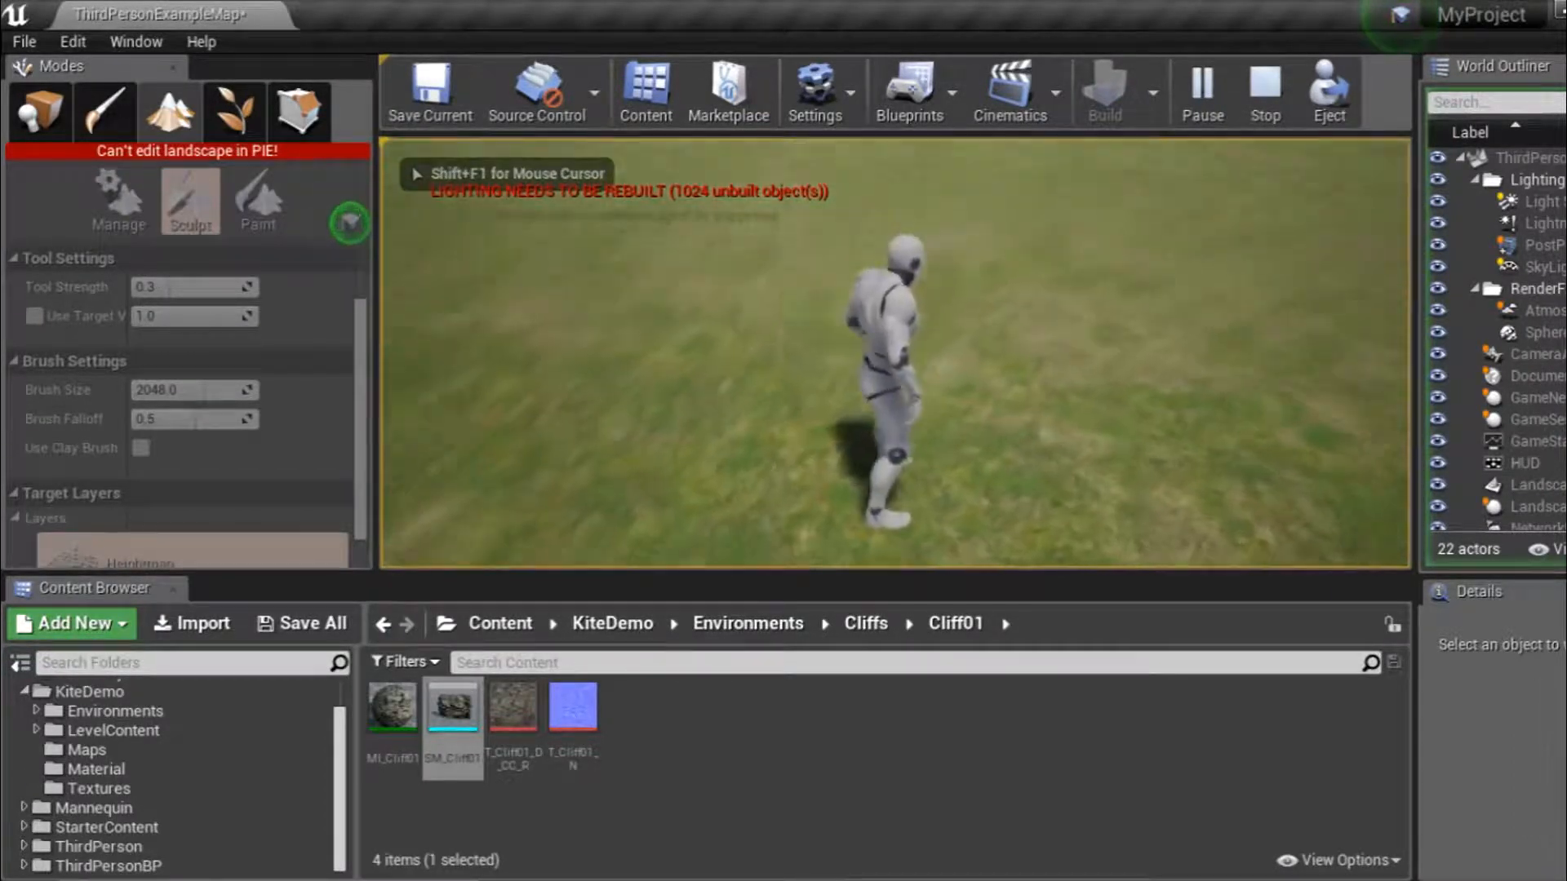
pyautogui.press('Escape')
# View the landscape from farther away and return to the placement mode.
pyautogui.moveTo(800, 411)
pyautogui.mouseDown(button='right')
pyautogui.moveTo(799, 498)
pyautogui.moveTo(791, 432)
pyautogui.moveTo(792, 457)
pyautogui.mouseUp(button='right')
pyautogui.click(48, 96)
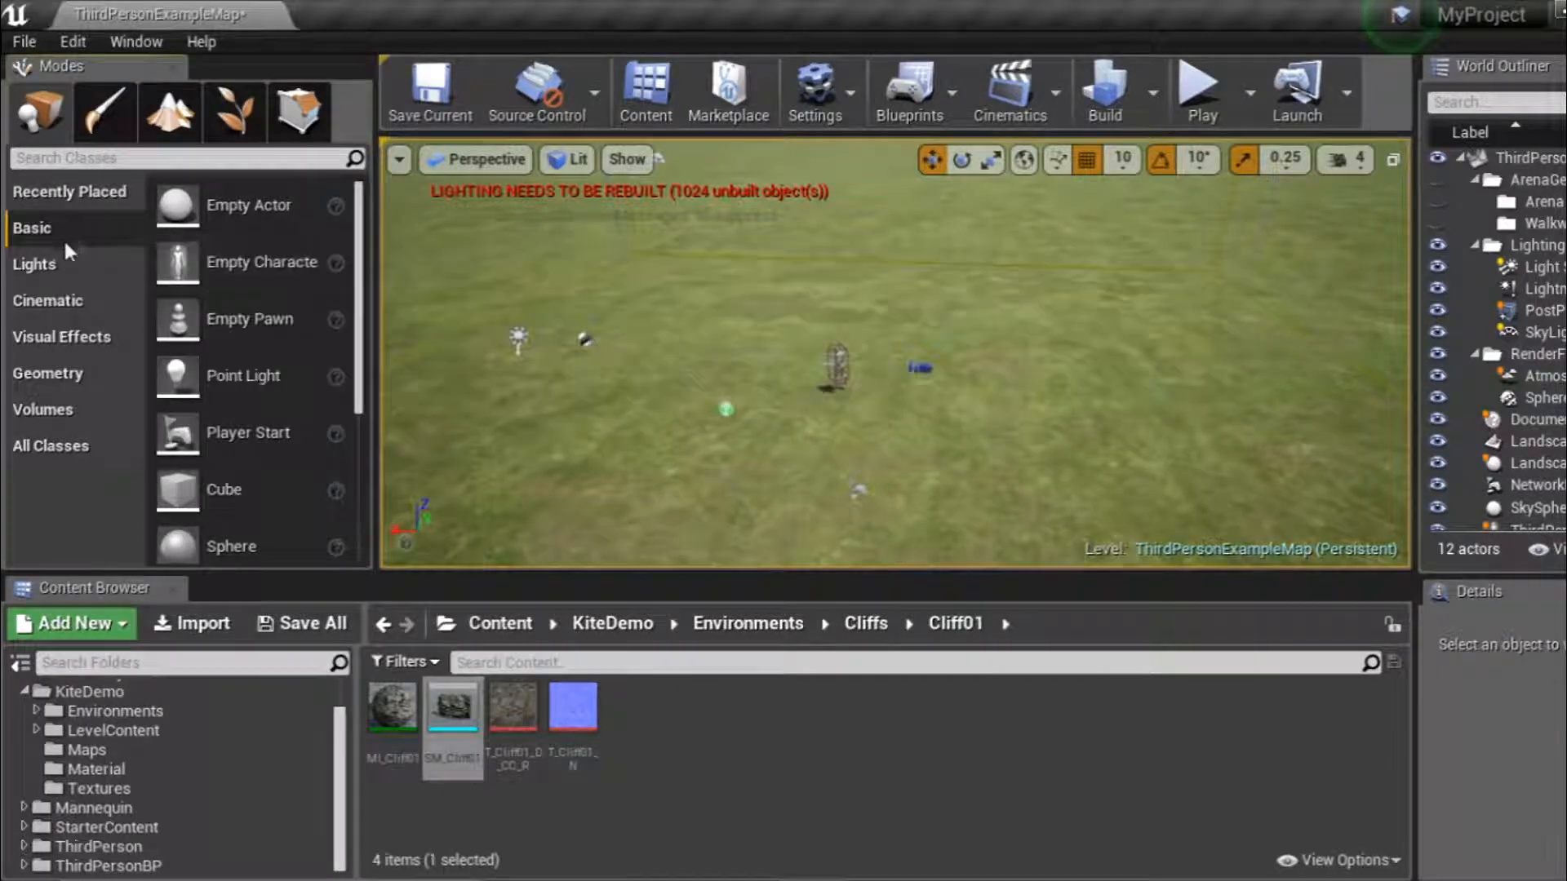
# Place a Cube from the basic actors on the landscape, try its transform modes, and delete it.
pyautogui.scroll(-3, 287, 241)
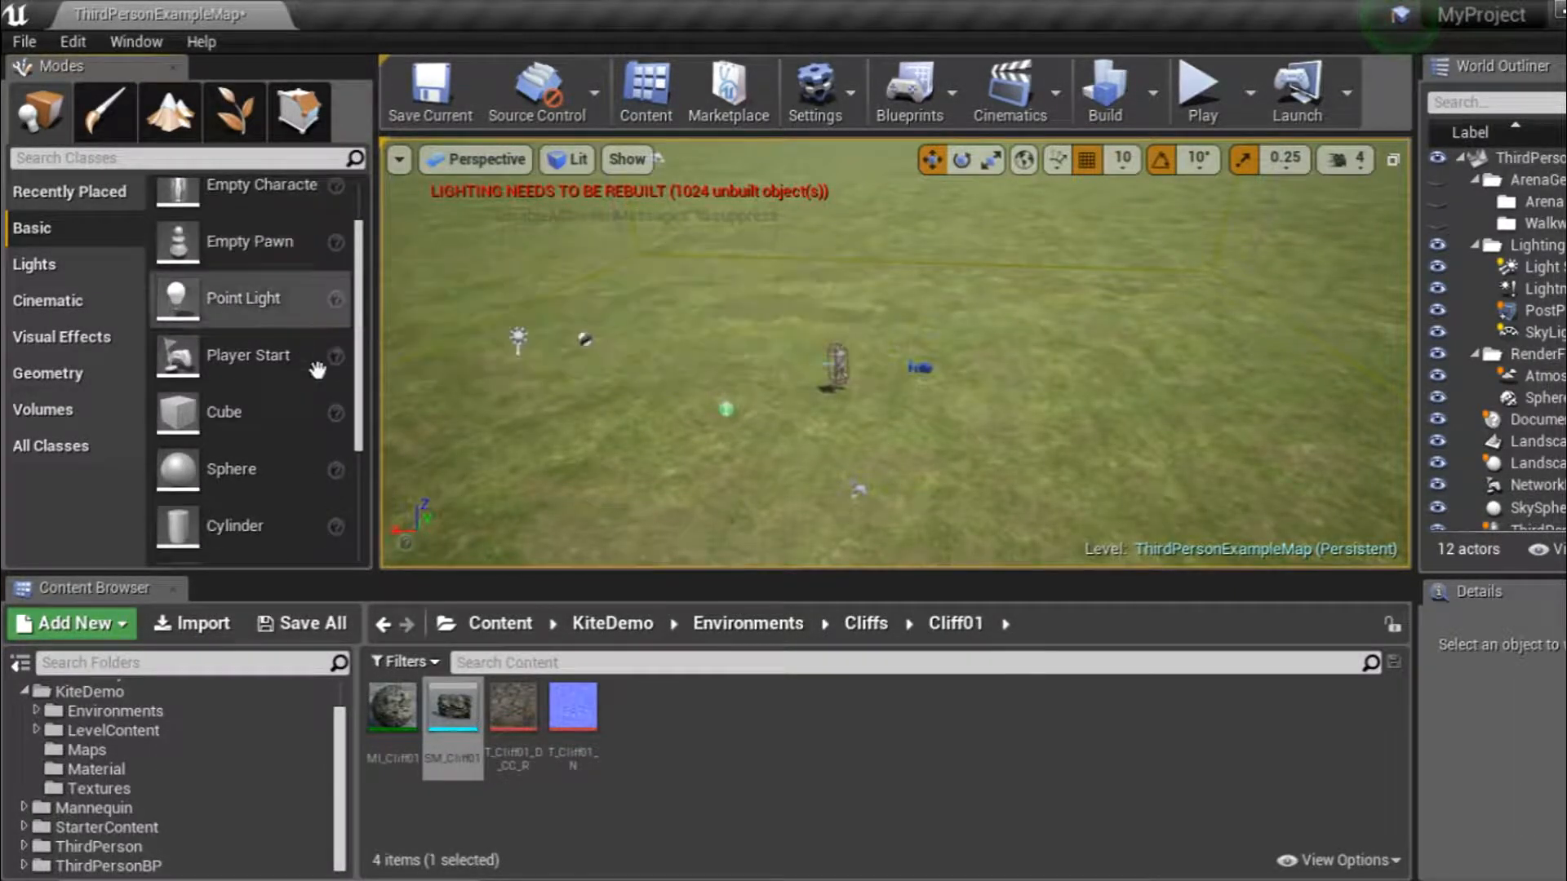
pyautogui.scroll(-2, 315, 490)
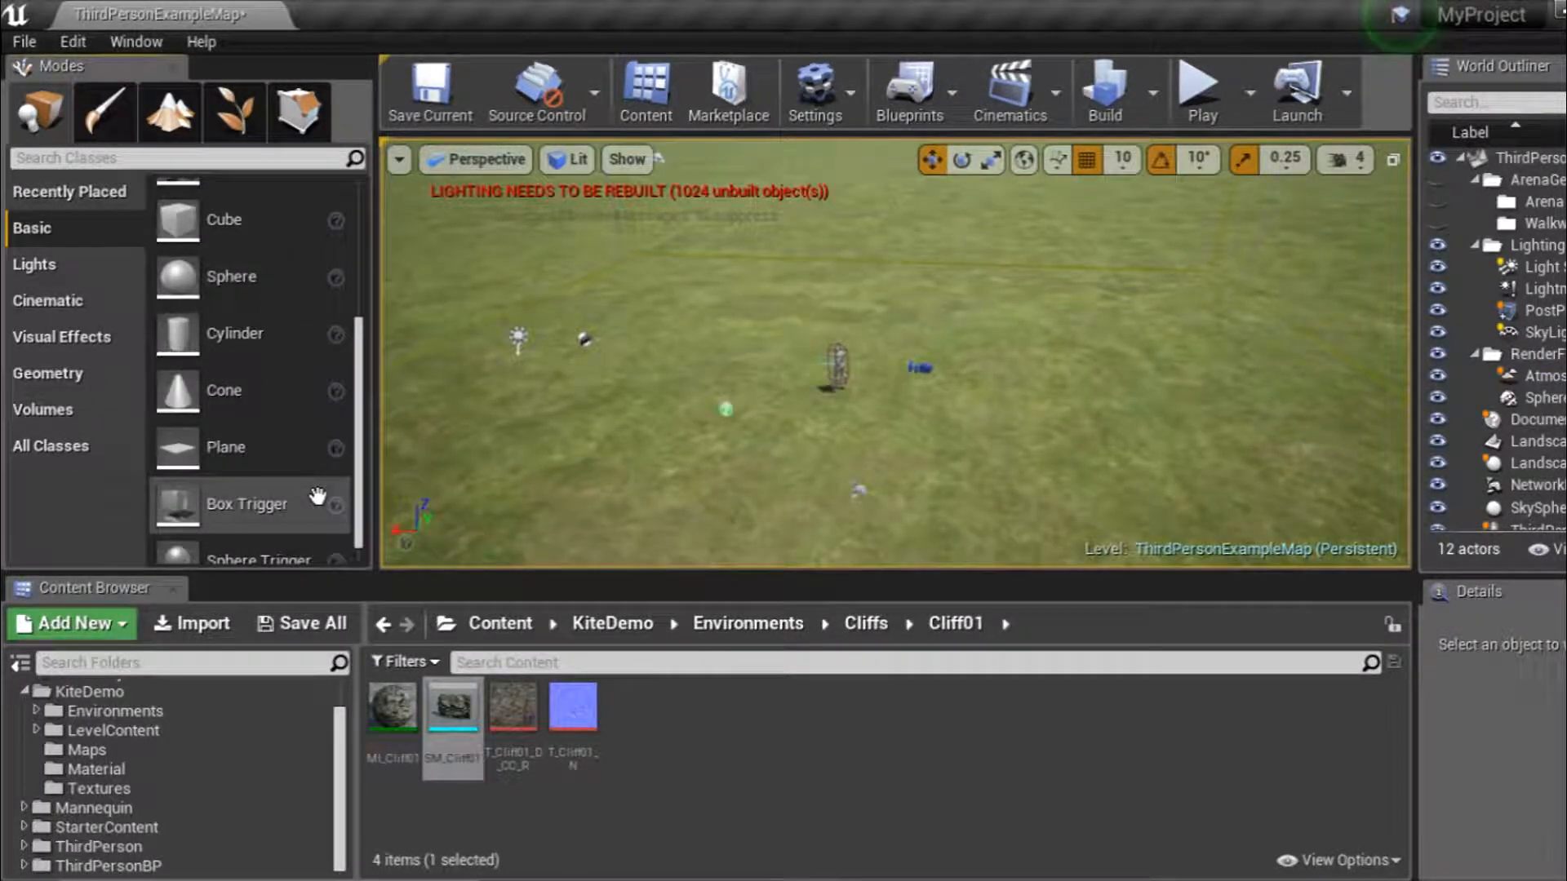
pyautogui.scroll(5, 280, 375)
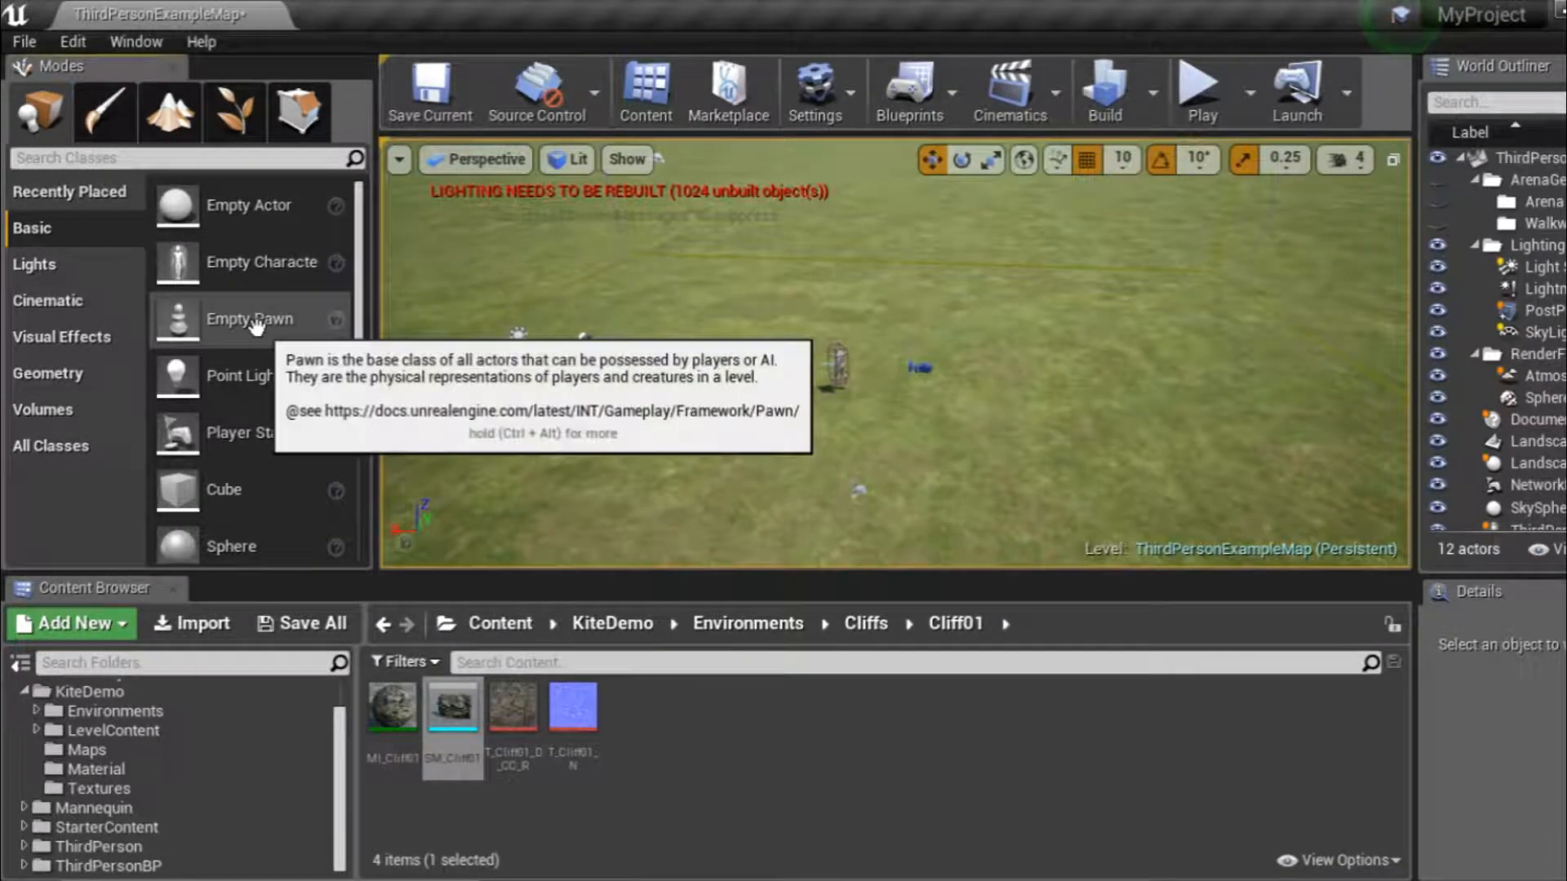
pyautogui.scroll(-2, 249, 334)
pyautogui.moveTo(249, 426); pyautogui.dragTo(668, 397)
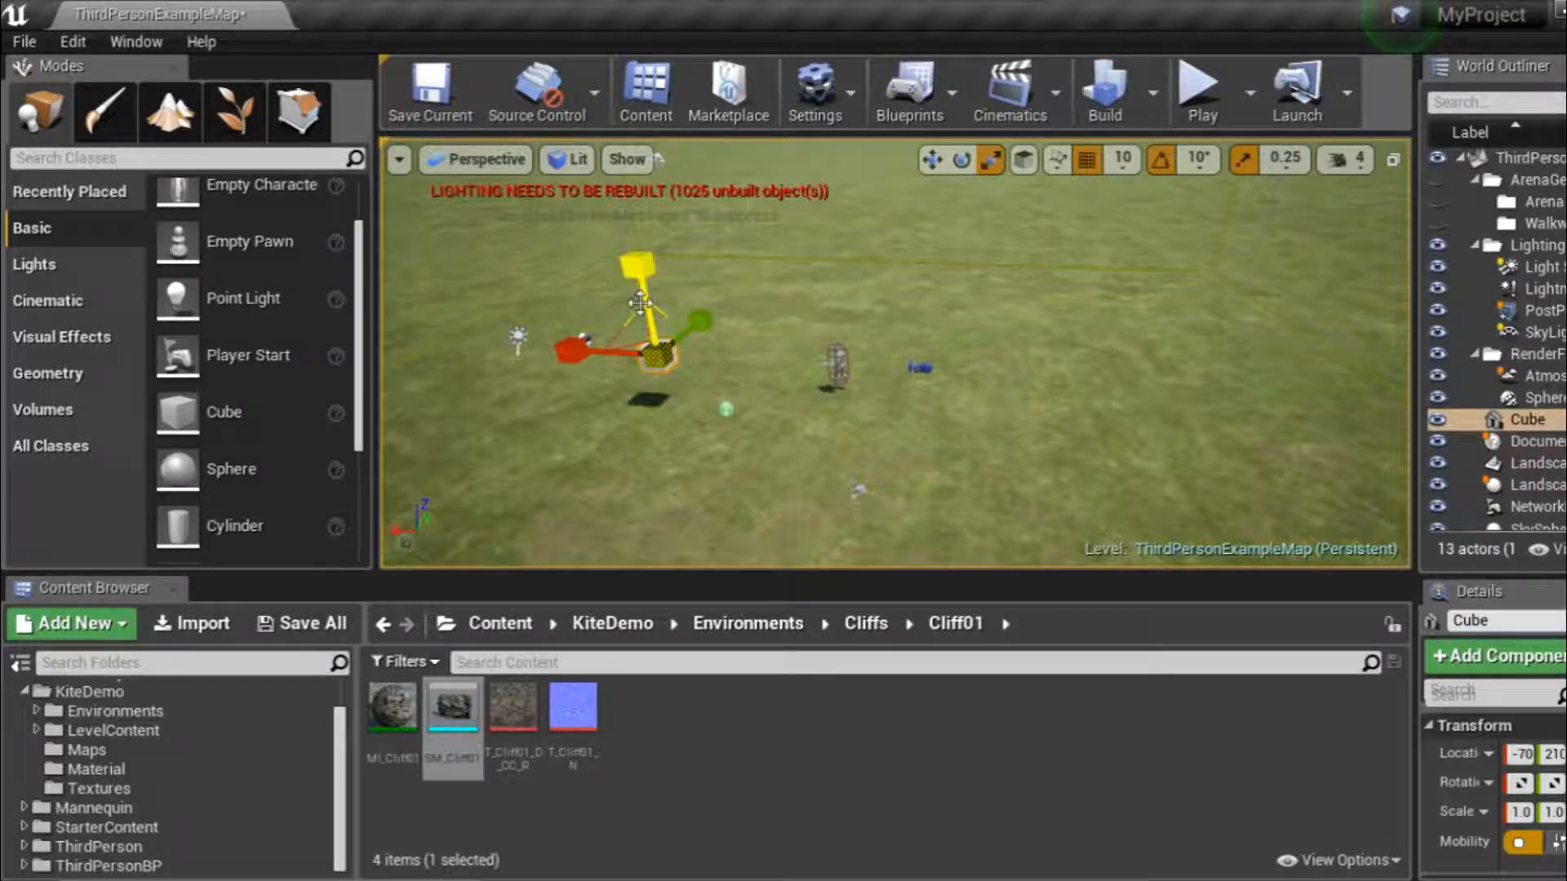
pyautogui.press('e')
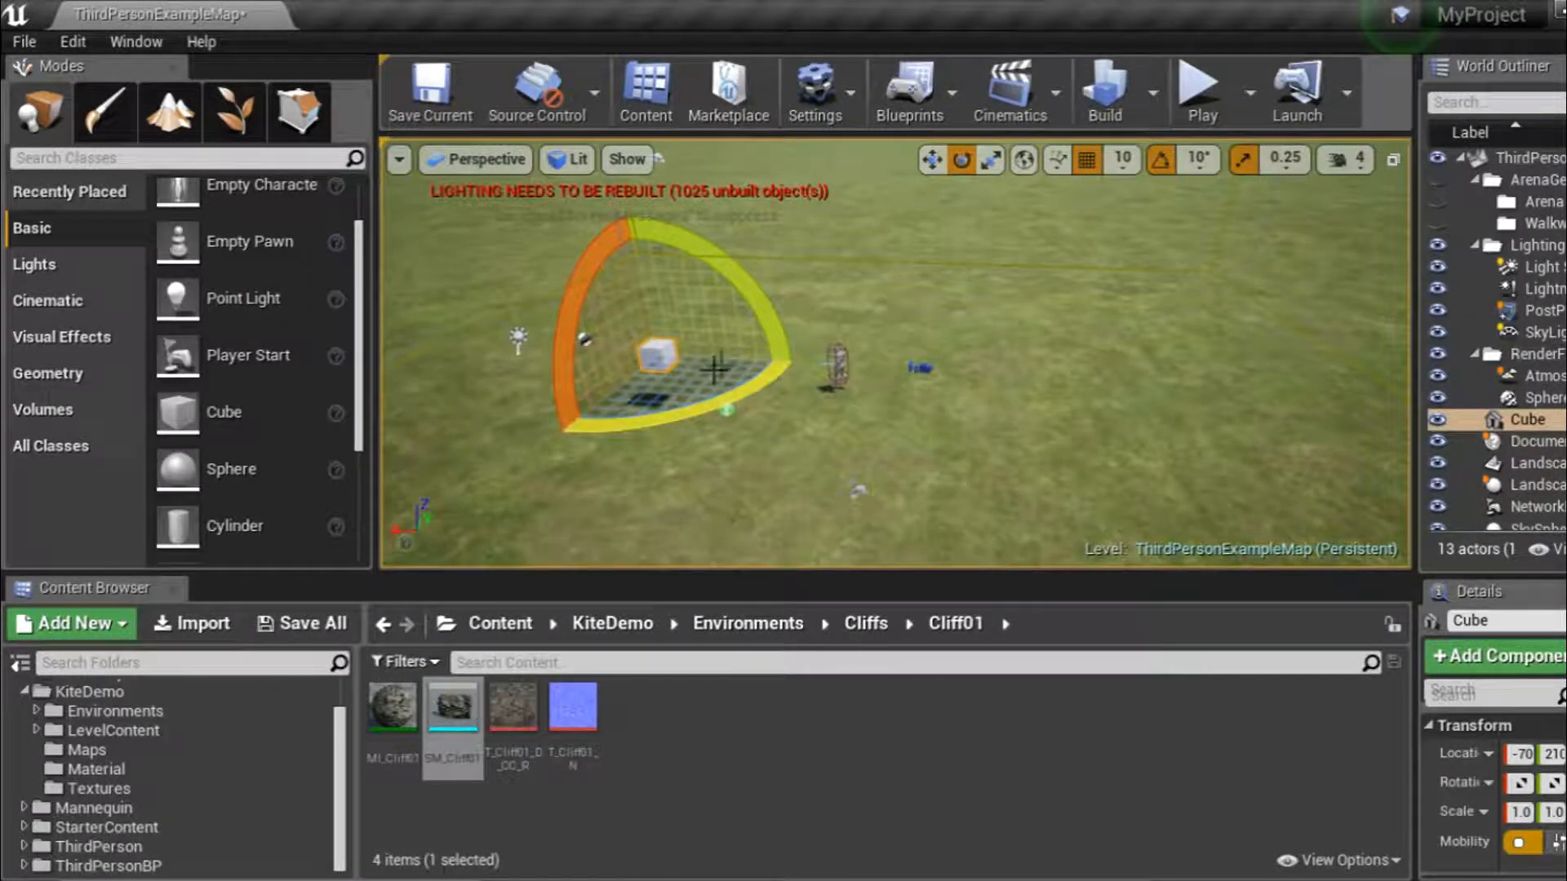
pyautogui.press('w')
pyautogui.press('Delete')
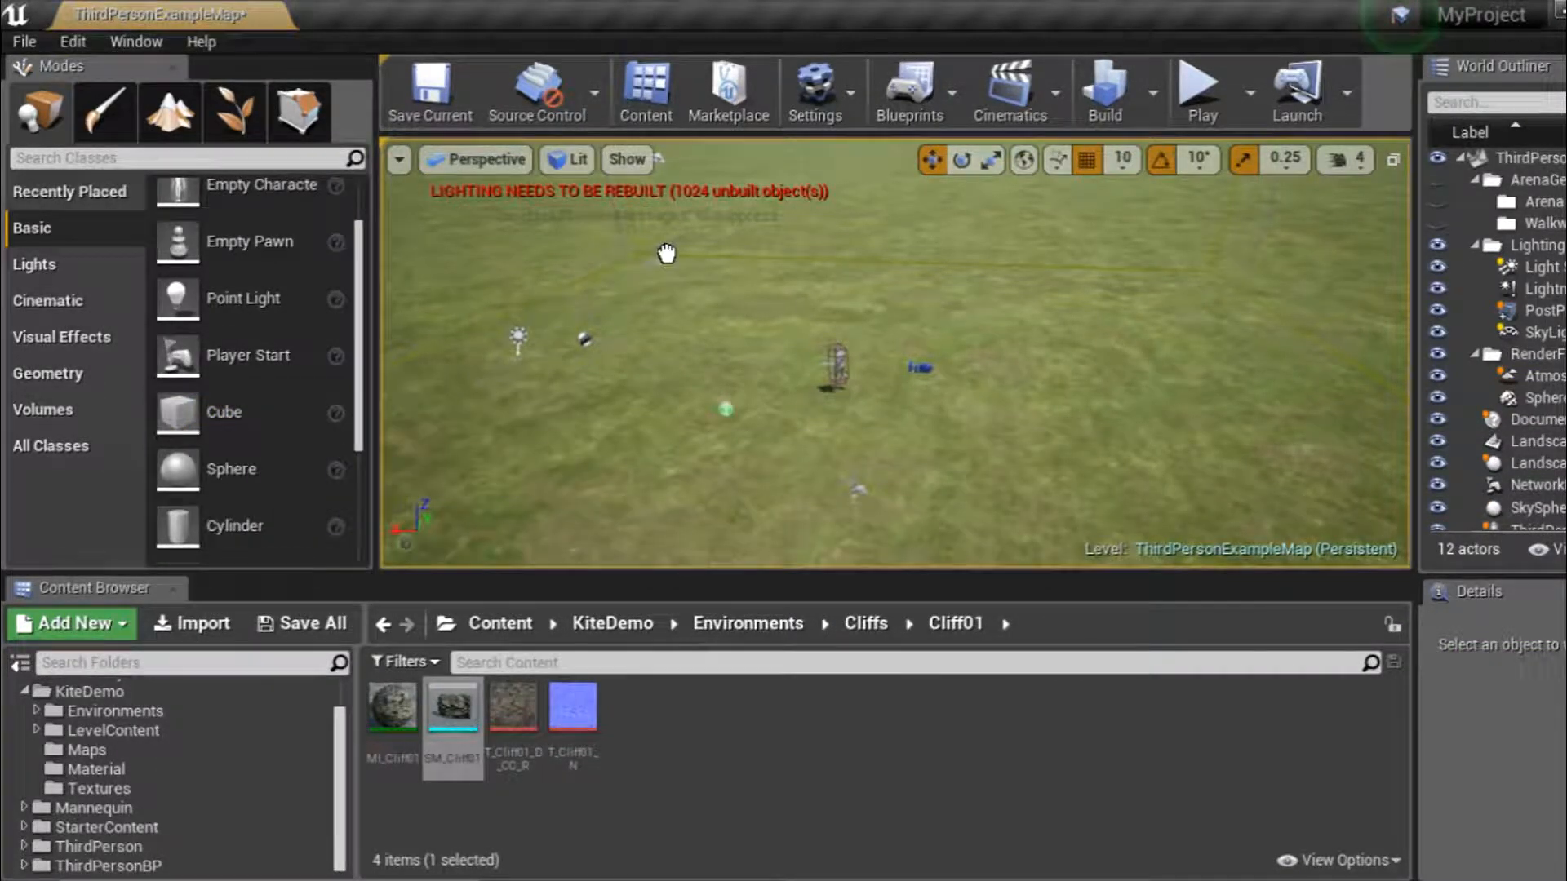
# Place another Cube on the grass landscape and view it up close.
pyautogui.moveTo(604, 436); pyautogui.dragTo(605, 417)
pyautogui.moveTo(584, 359); pyautogui.dragTo(578, 313)
pyautogui.press('w')
pyautogui.moveTo(578, 314); pyautogui.dragTo(727, 369, button='right')
pyautogui.moveTo(837, 318); pyautogui.dragTo(791, 351)
pyautogui.moveTo(686, 318); pyautogui.dragTo(386, 533, button='right')
pyautogui.press('w')
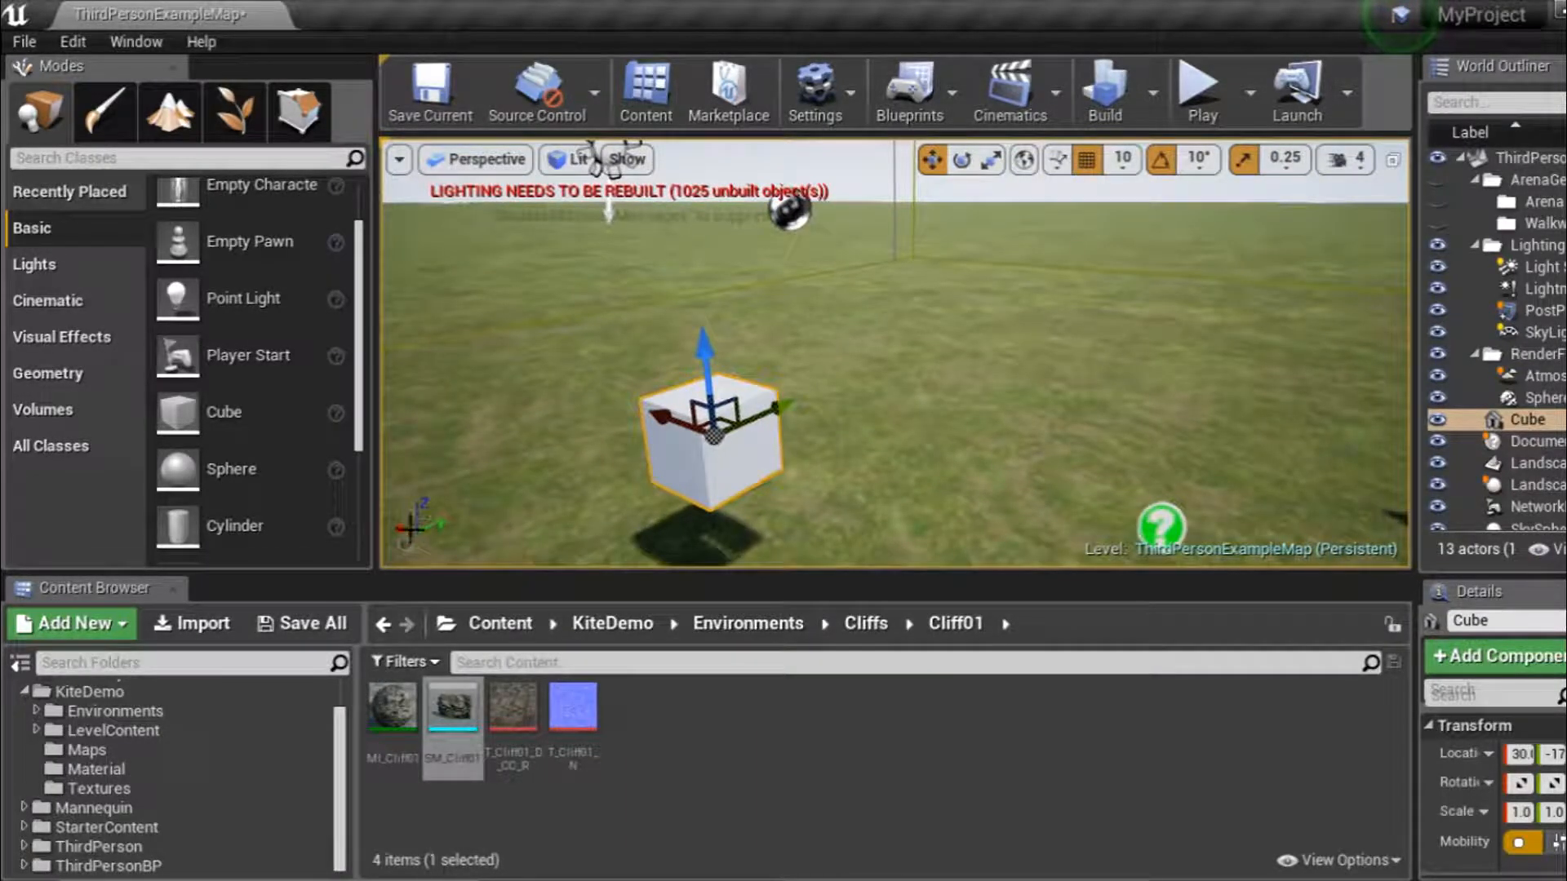
pyautogui.moveTo(726, 451); pyautogui.dragTo(644, 488, button='right')
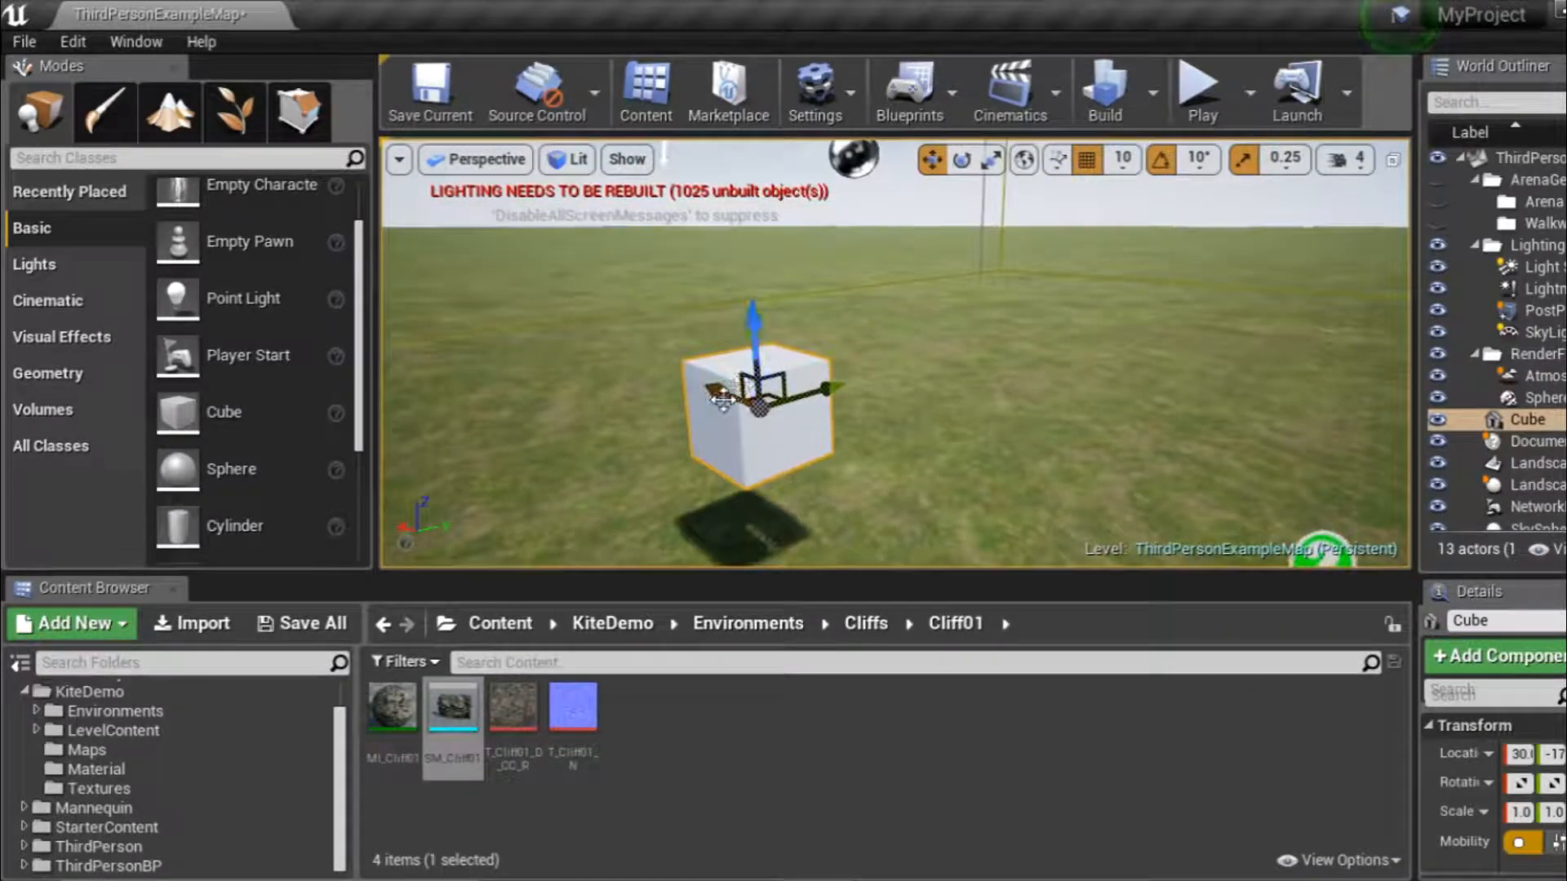
# Move the cube along its X axis and its vertical axis.
pyautogui.moveTo(722, 388); pyautogui.dragTo(734, 408)
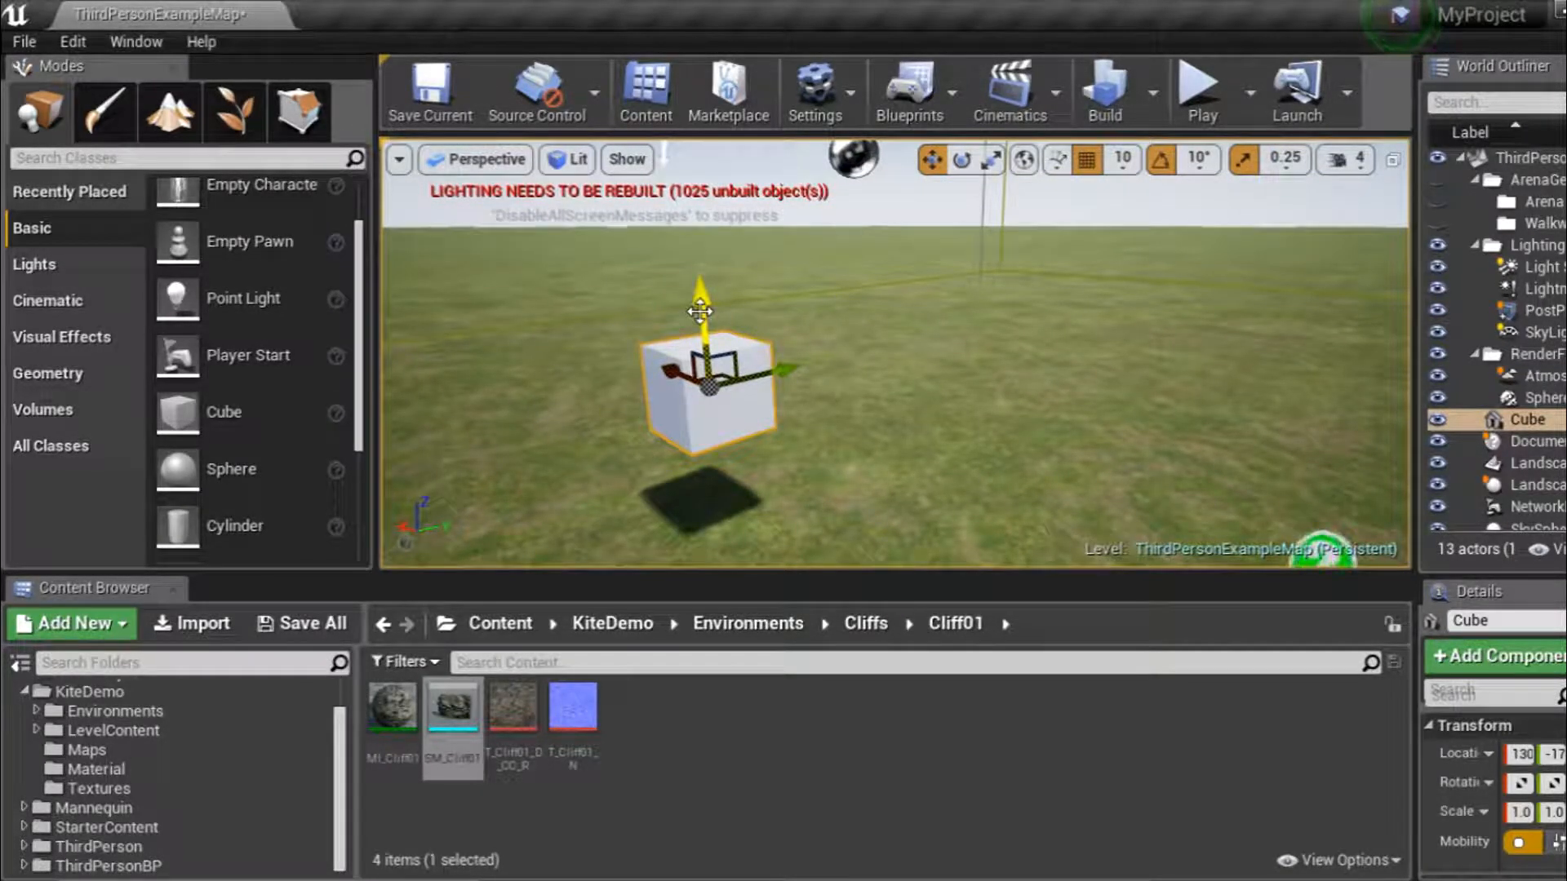
pyautogui.moveTo(700, 299); pyautogui.dragTo(790, 389)
pyautogui.moveTo(849, 437); pyautogui.dragTo(829, 369, button='right')
pyautogui.press('s')
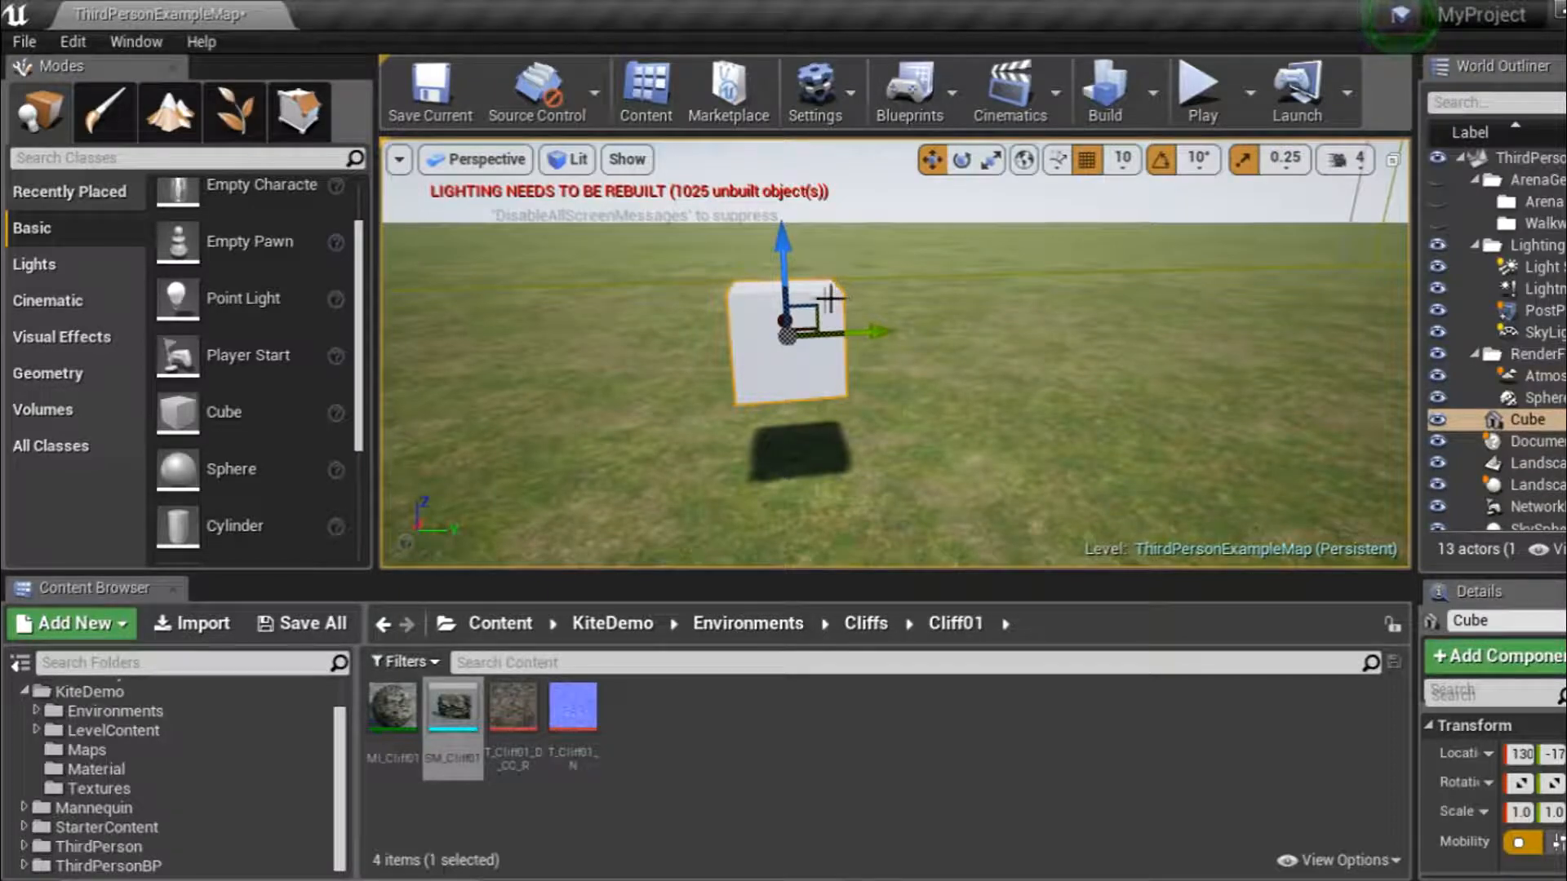
# Tilt the cube about its X axis in 10° snaps and rotate it back upright.
pyautogui.press('e')
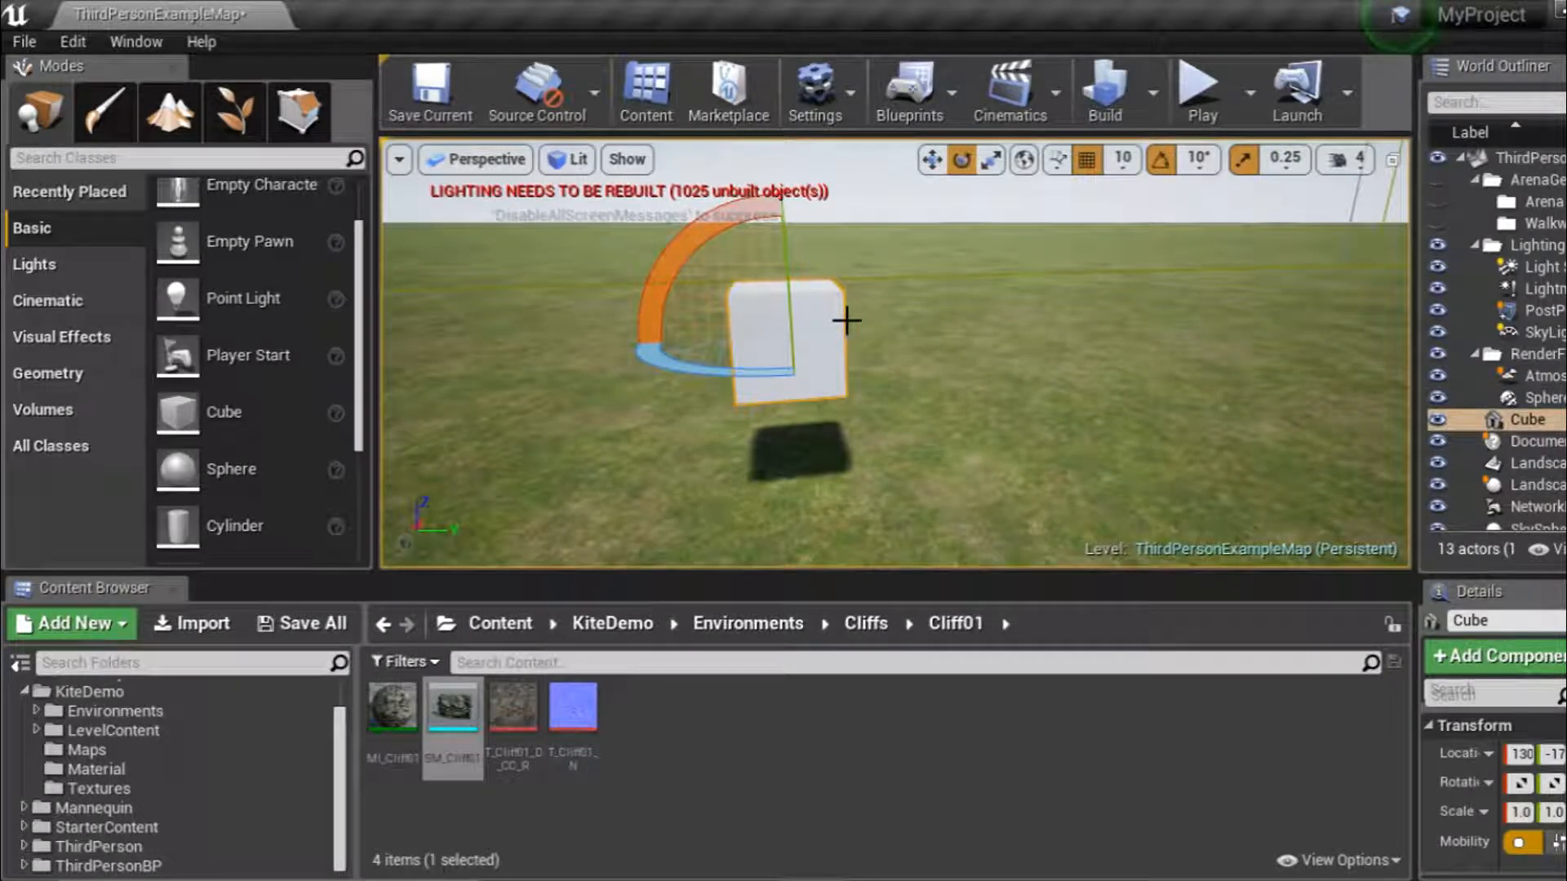
pyautogui.press('w')
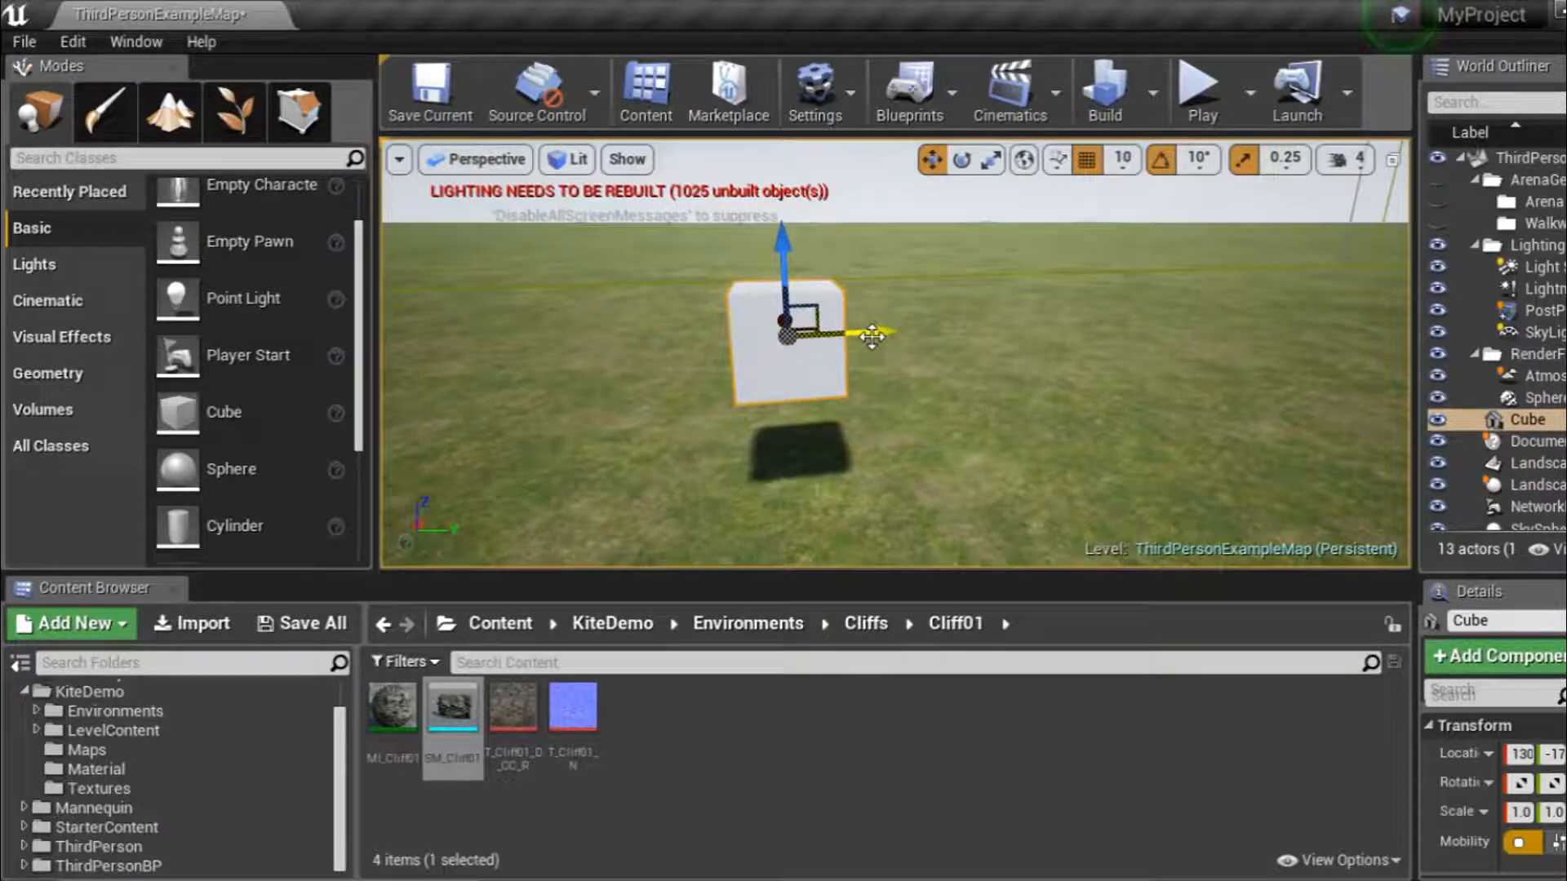
pyautogui.press('e')
pyautogui.moveTo(665, 307)
pyautogui.mouseDown()
pyautogui.moveTo(662, 333)
pyautogui.moveTo(667, 306)
pyautogui.mouseUp()
pyautogui.press('r')
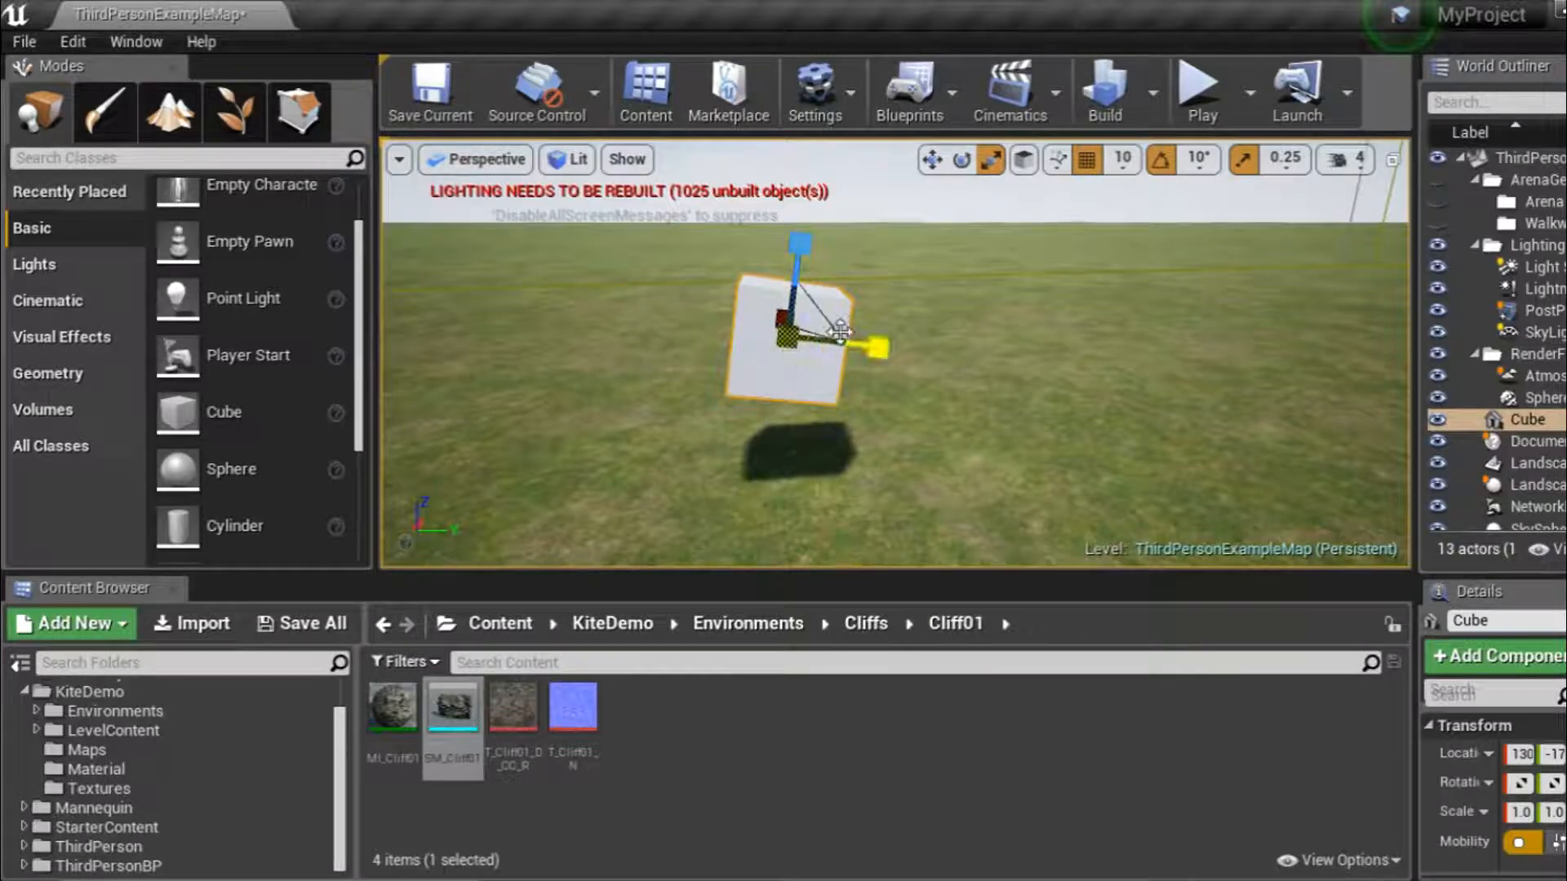
pyautogui.press('e')
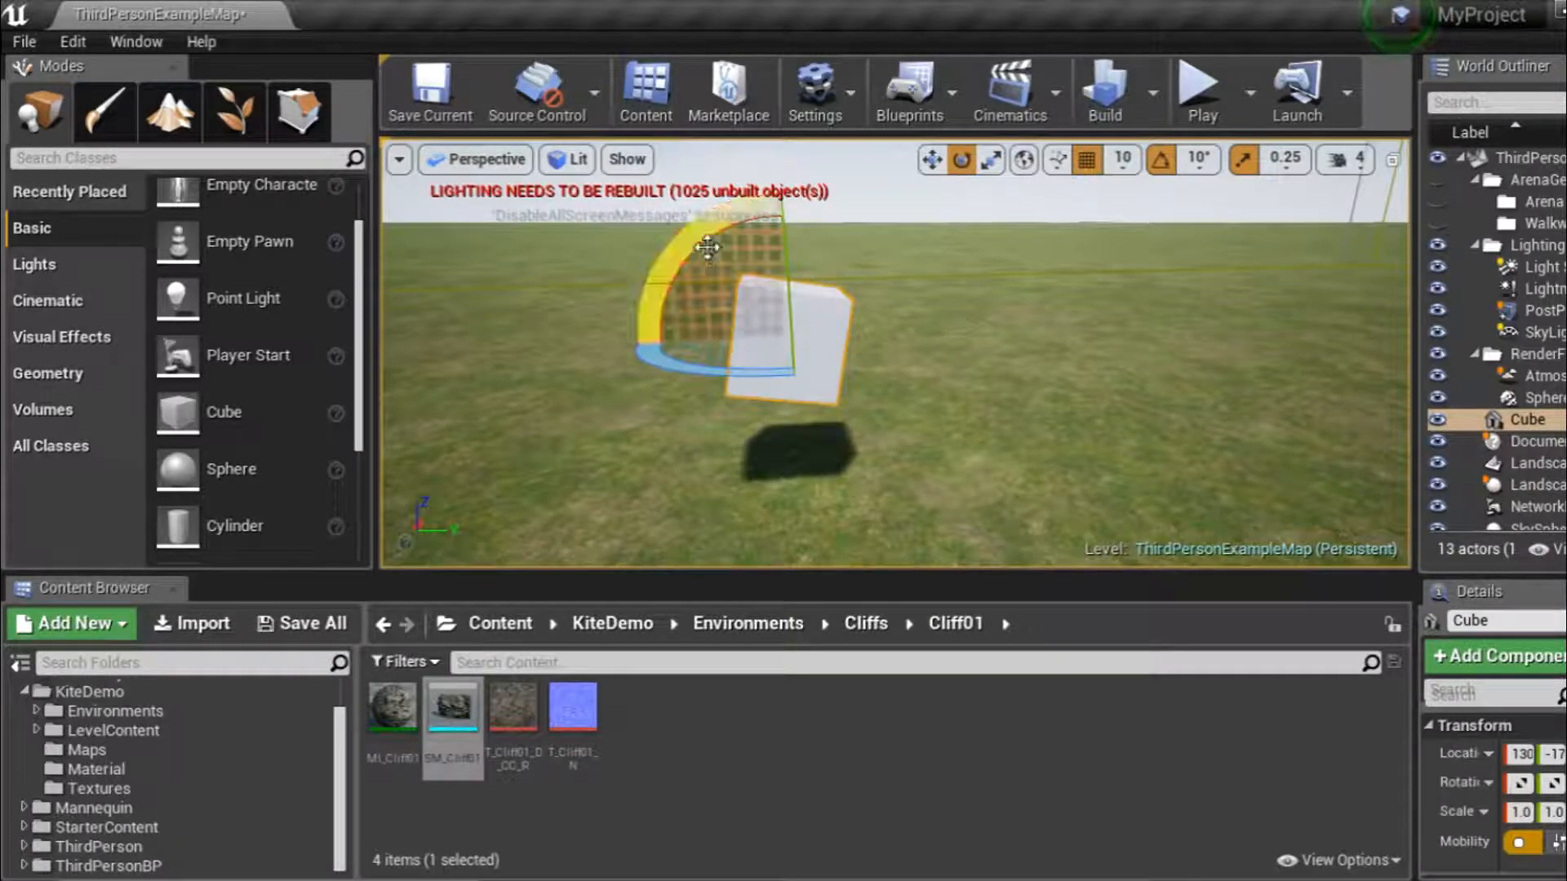
pyautogui.moveTo(718, 249); pyautogui.dragTo(718, 261)
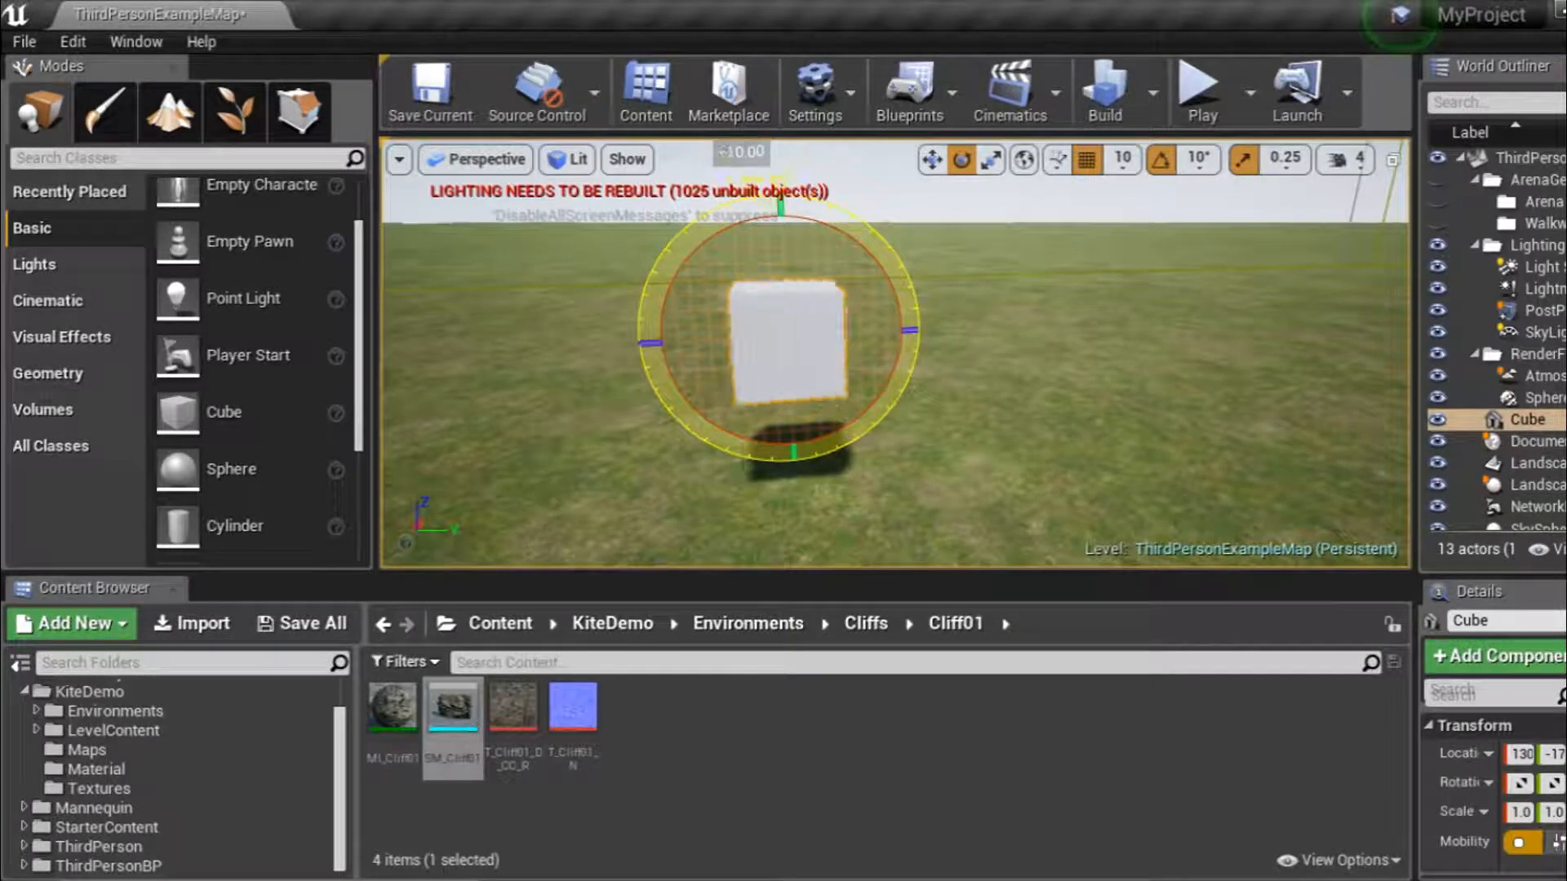
pyautogui.moveTo(777, 184); pyautogui.dragTo(738, 185)
# Try scaling the cube along its Y and Z axes, and delete it.
pyautogui.press('r')
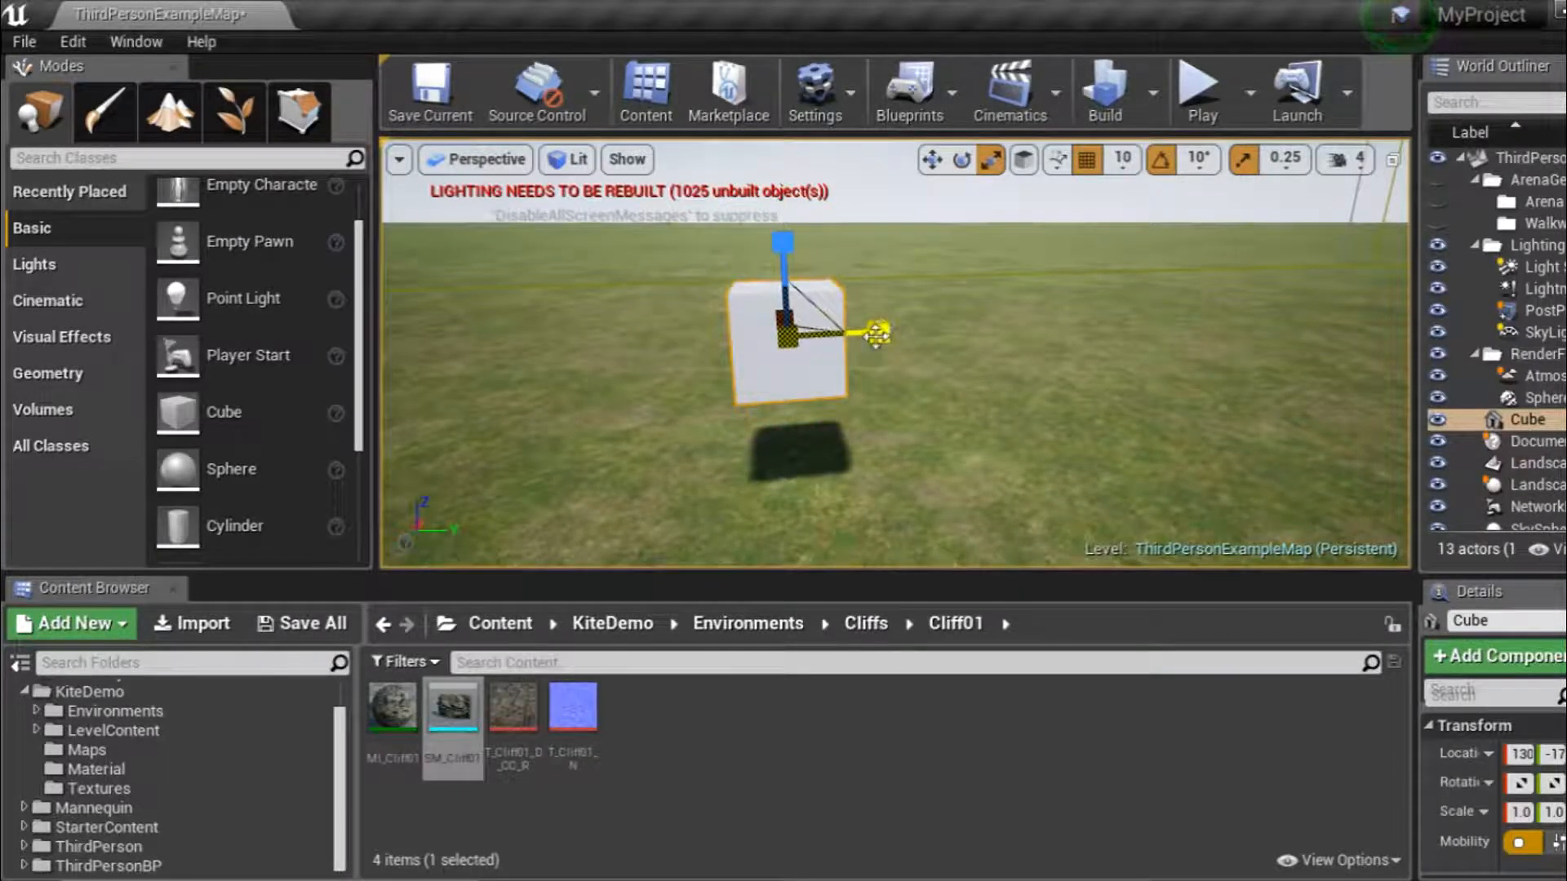
pyautogui.moveTo(875, 335); pyautogui.dragTo(1057, 334)
pyautogui.moveTo(779, 244)
pyautogui.mouseDown()
pyautogui.moveTo(777, 200)
pyautogui.moveTo(782, 242)
pyautogui.mouseUp()
pyautogui.press('Delete')
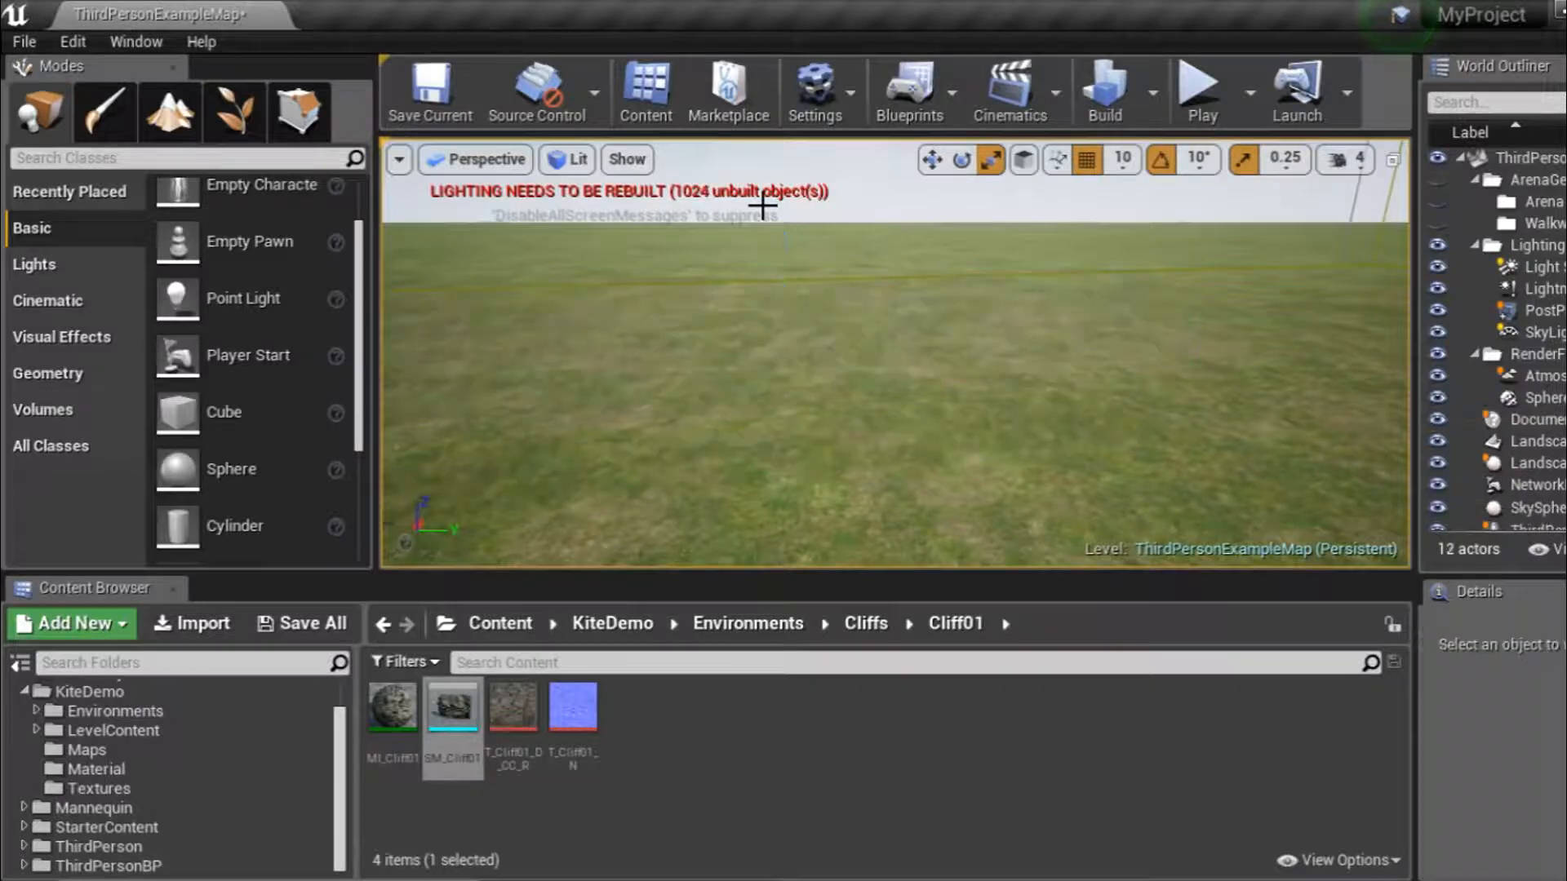
# Play the level briefly, stop the play session, and look through the remaining basic actors.
pyautogui.scroll(-3, 315, 430)
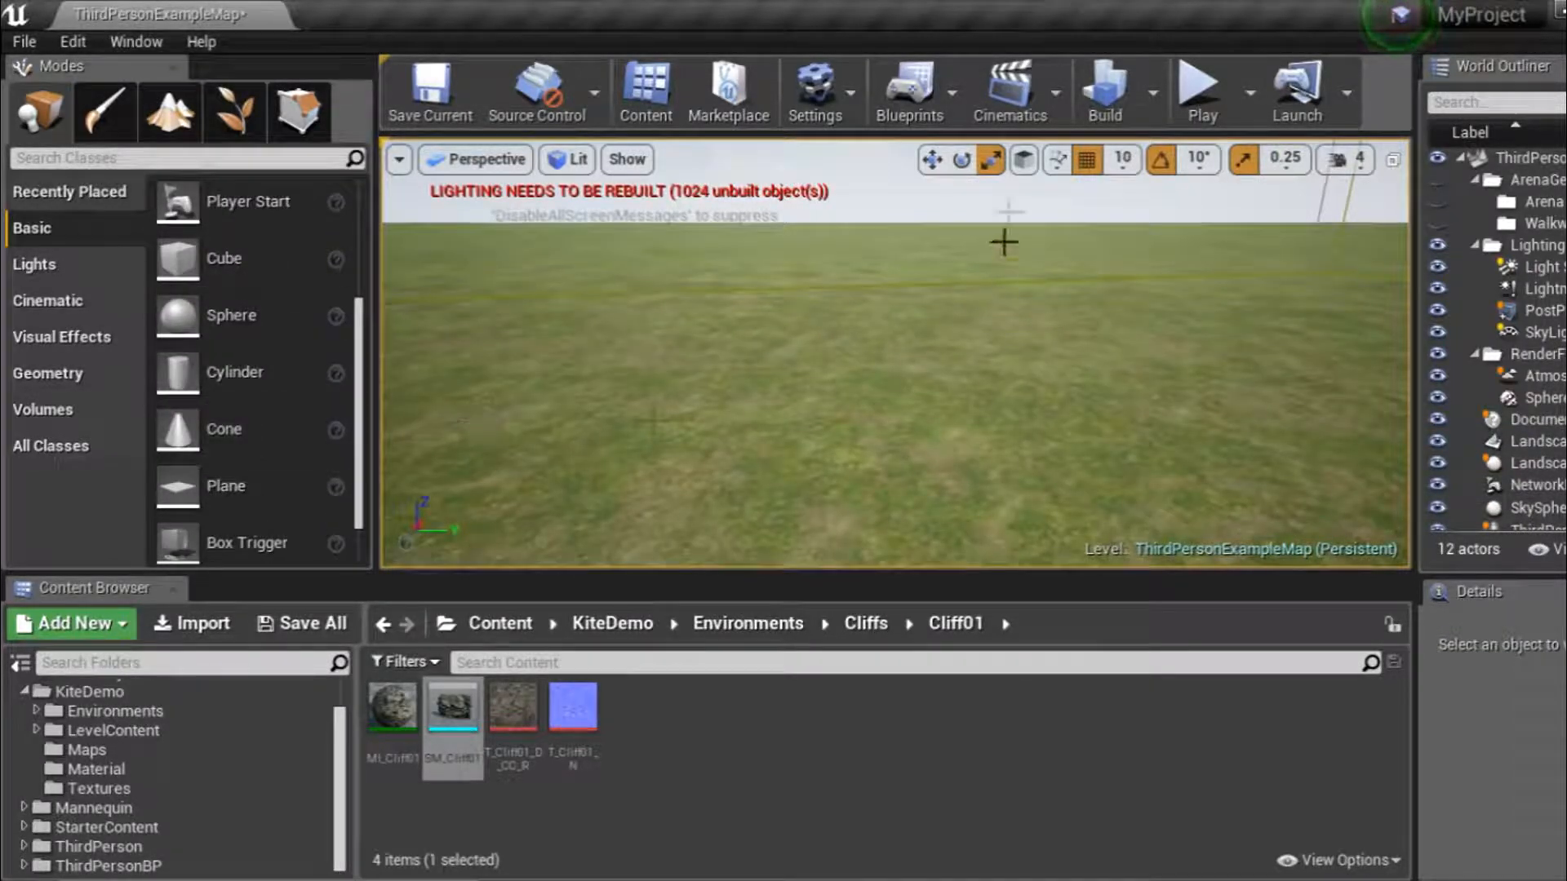
pyautogui.click(1201, 85)
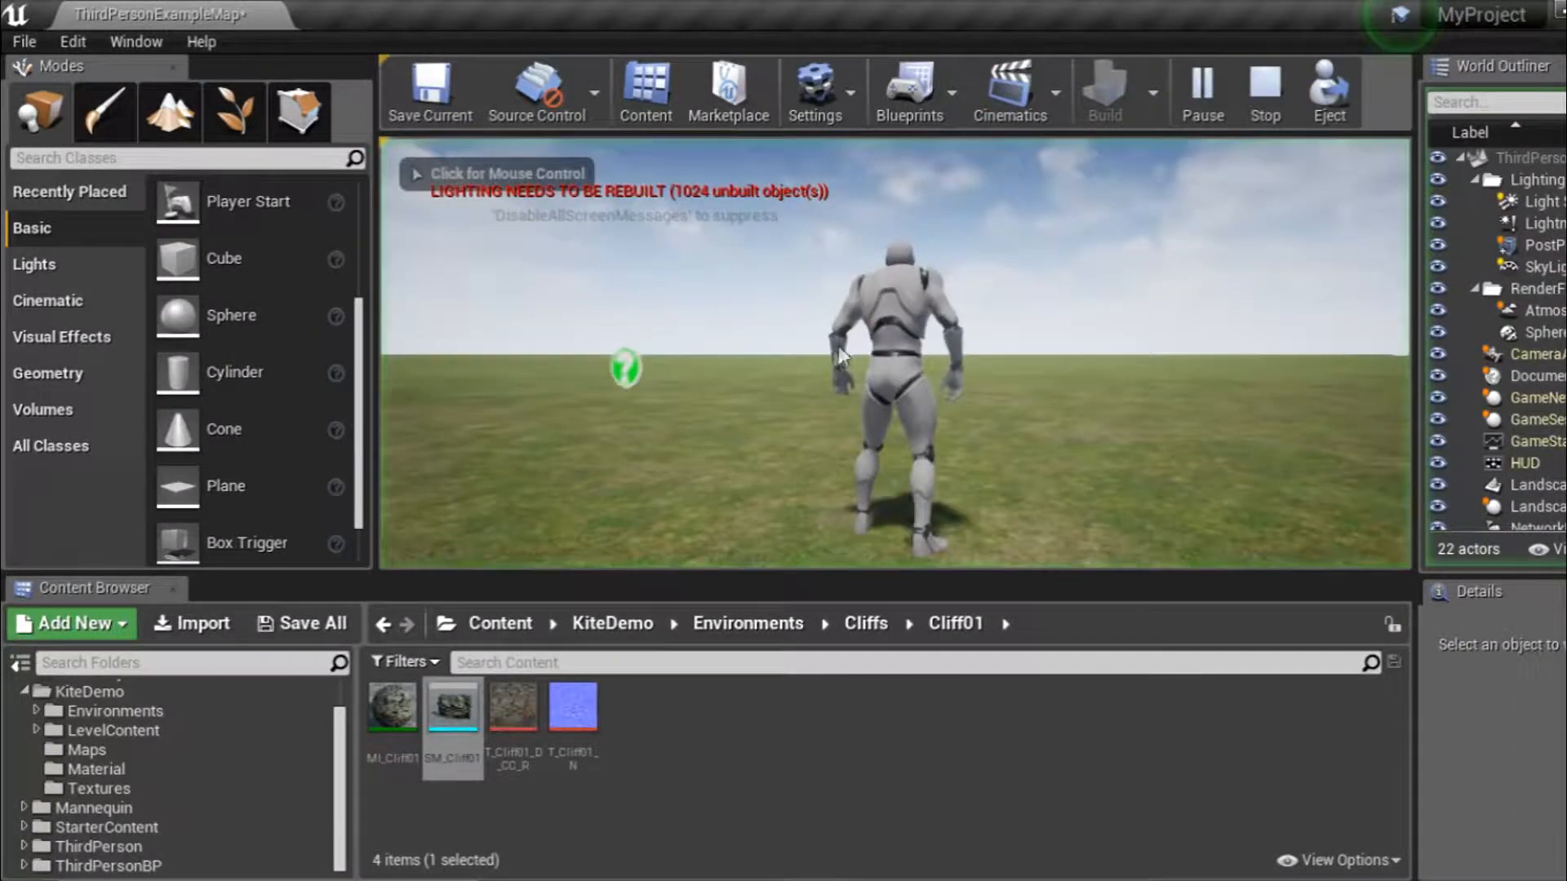
pyautogui.press('Escape')
pyautogui.scroll(-1, 190, 430)
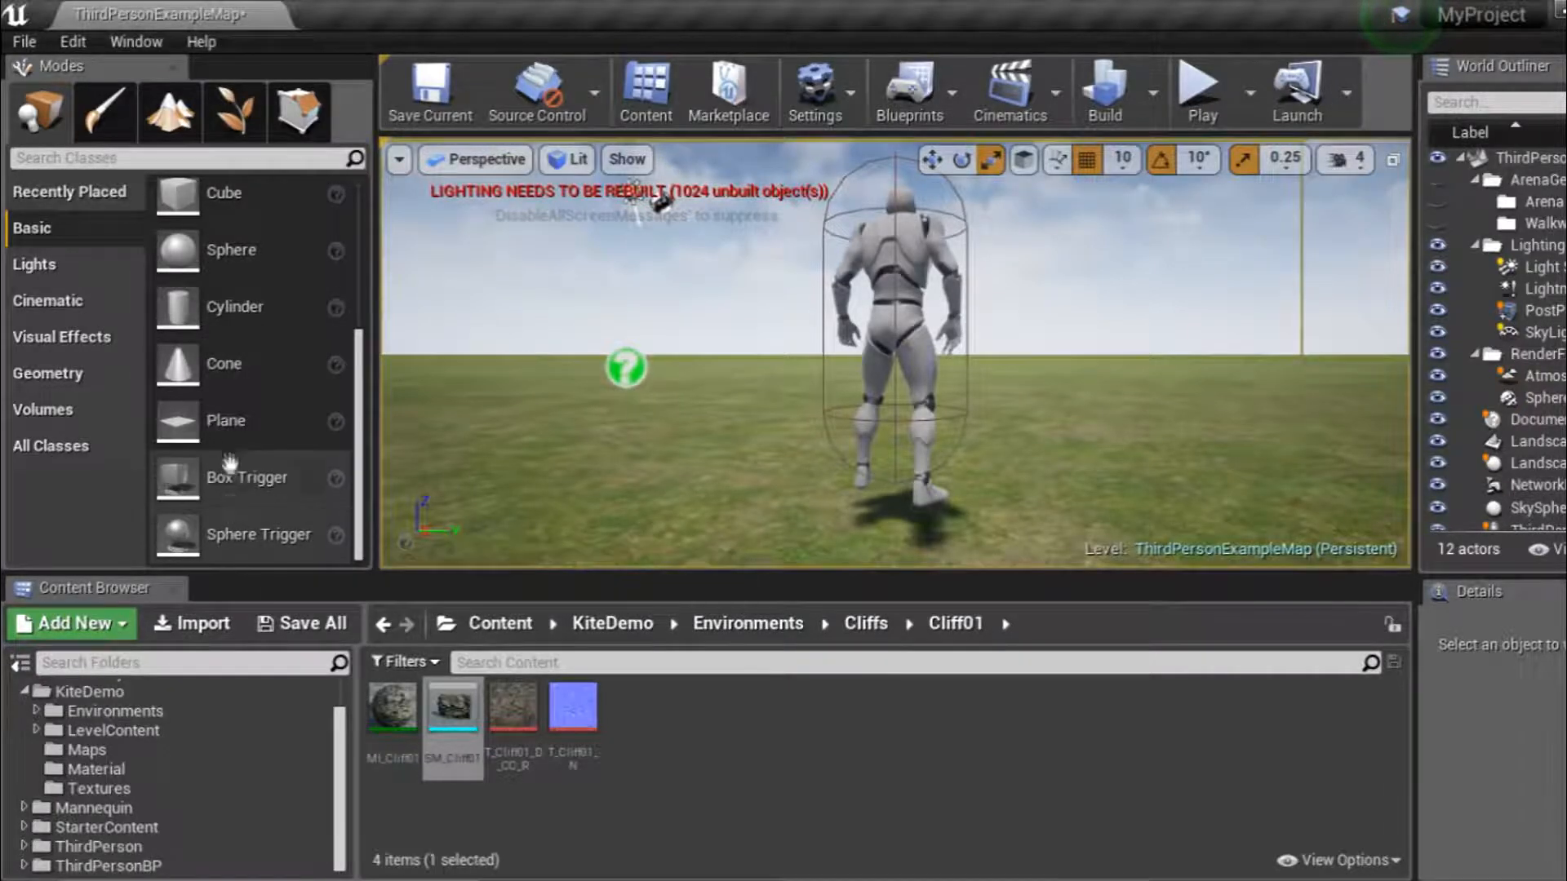
# Place a Point Light on the grass beside the character and raise it above the ground.
pyautogui.click(52, 263)
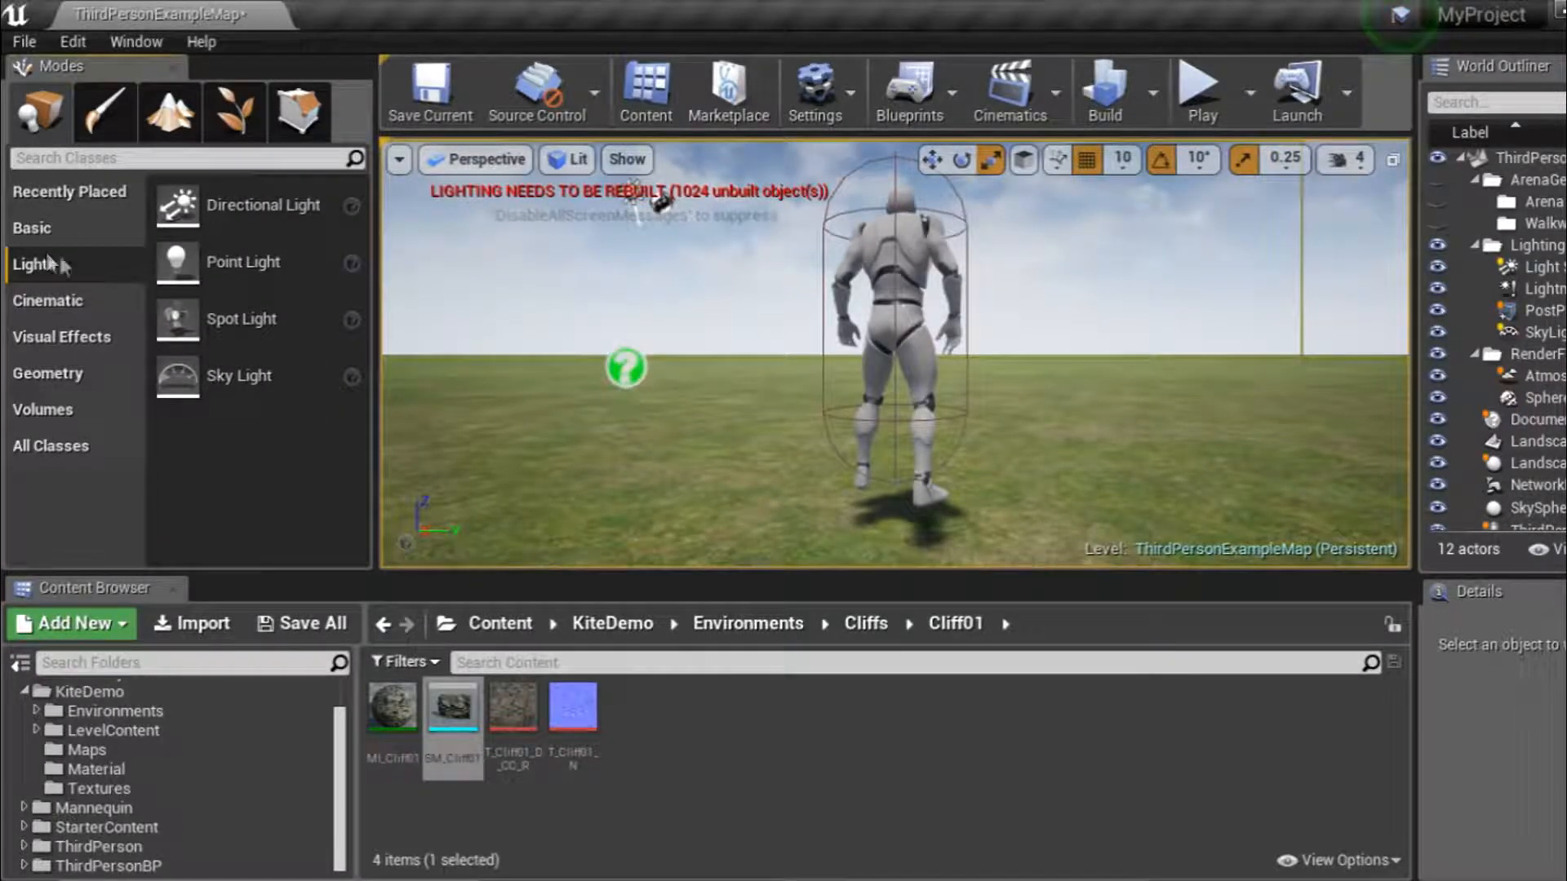
pyautogui.moveTo(253, 281); pyautogui.dragTo(759, 400)
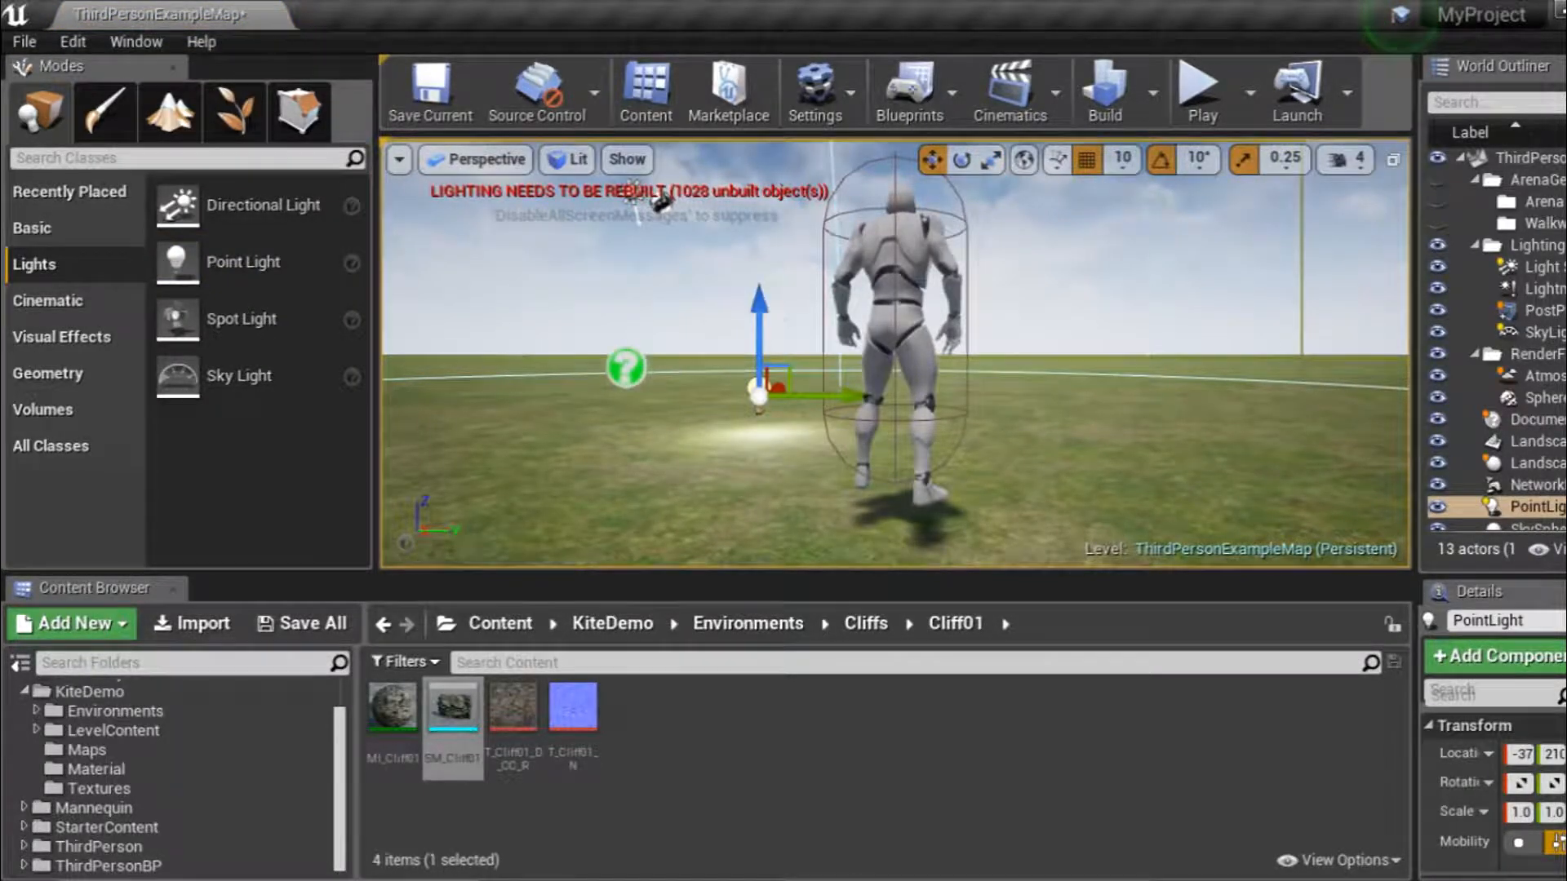
pyautogui.moveTo(760, 309); pyautogui.dragTo(761, 264)
pyautogui.moveTo(760, 265); pyautogui.dragTo(734, 383, button='right')
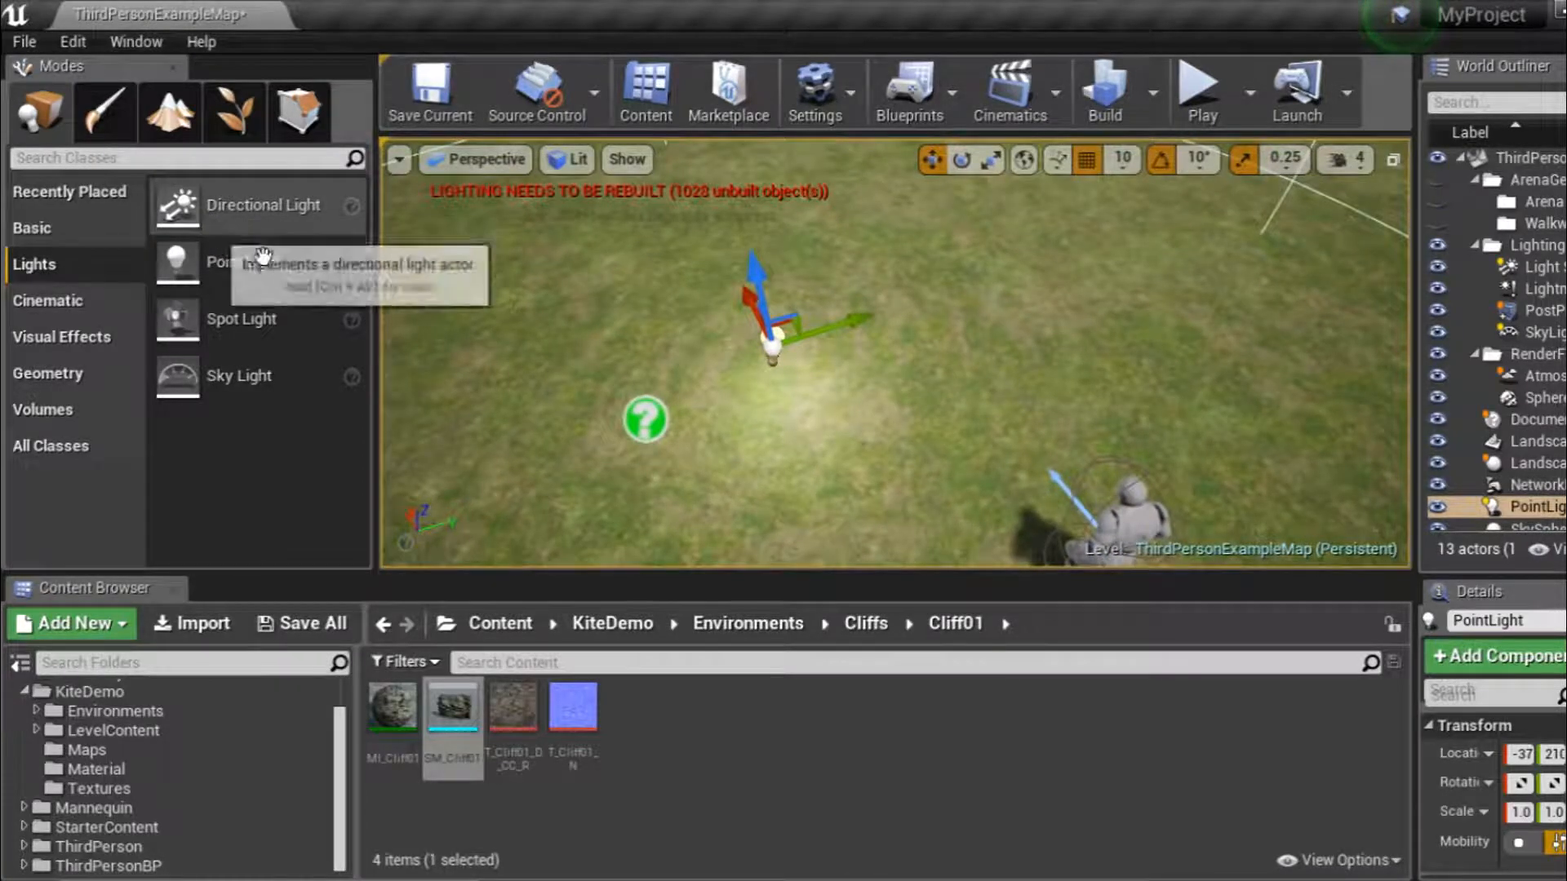
# Place a Spot Light near the point light, raise it above the landscape, and delete it.
pyautogui.moveTo(304, 317); pyautogui.dragTo(632, 325)
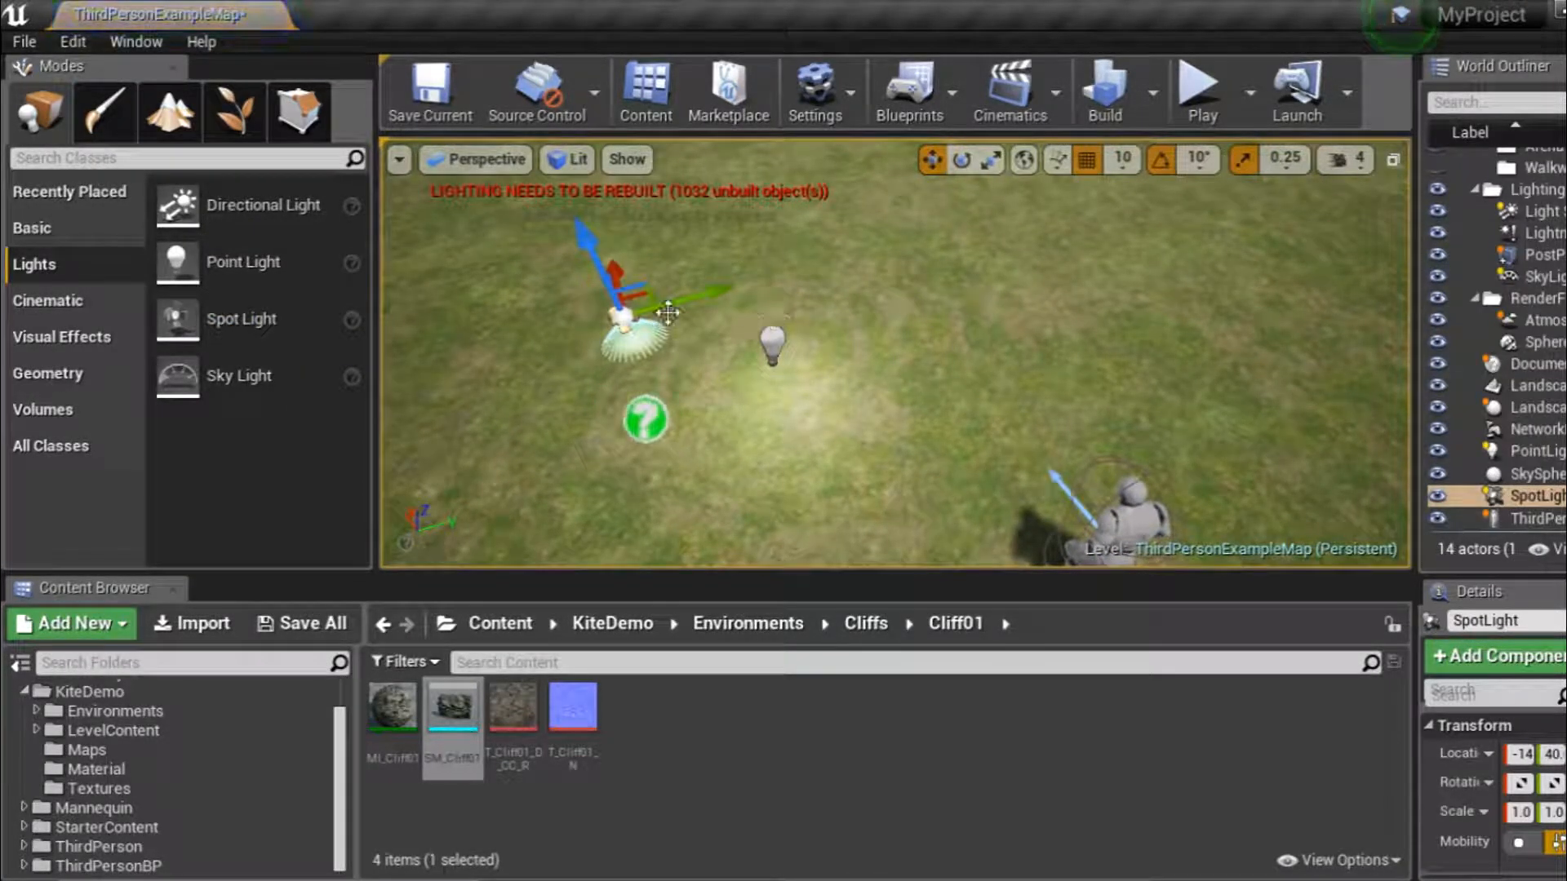
pyautogui.moveTo(586, 247); pyautogui.dragTo(429, 190)
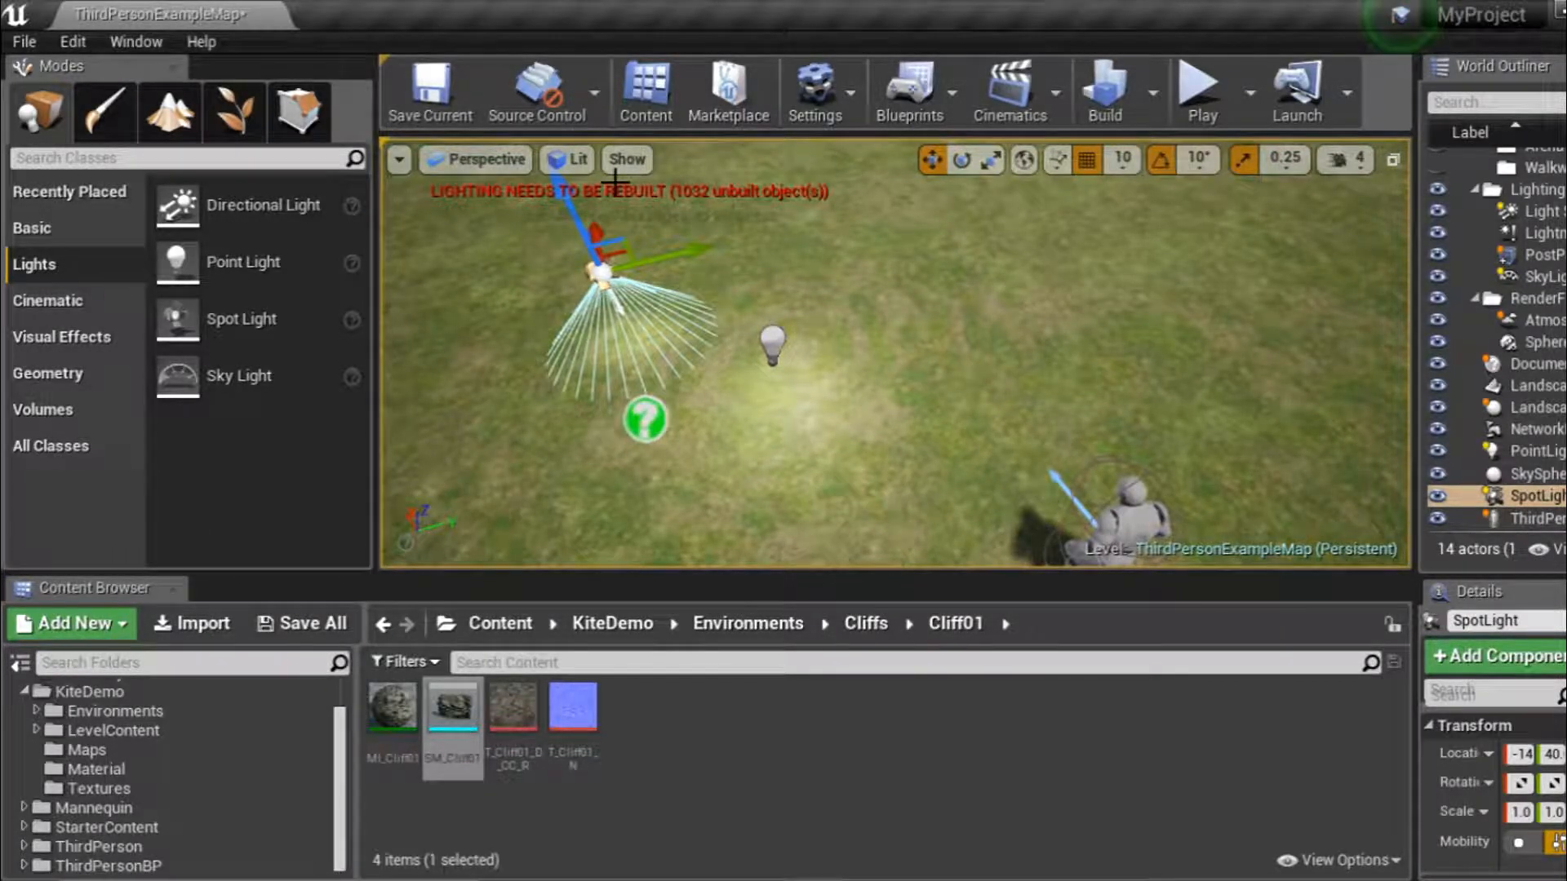
pyautogui.press('Delete')
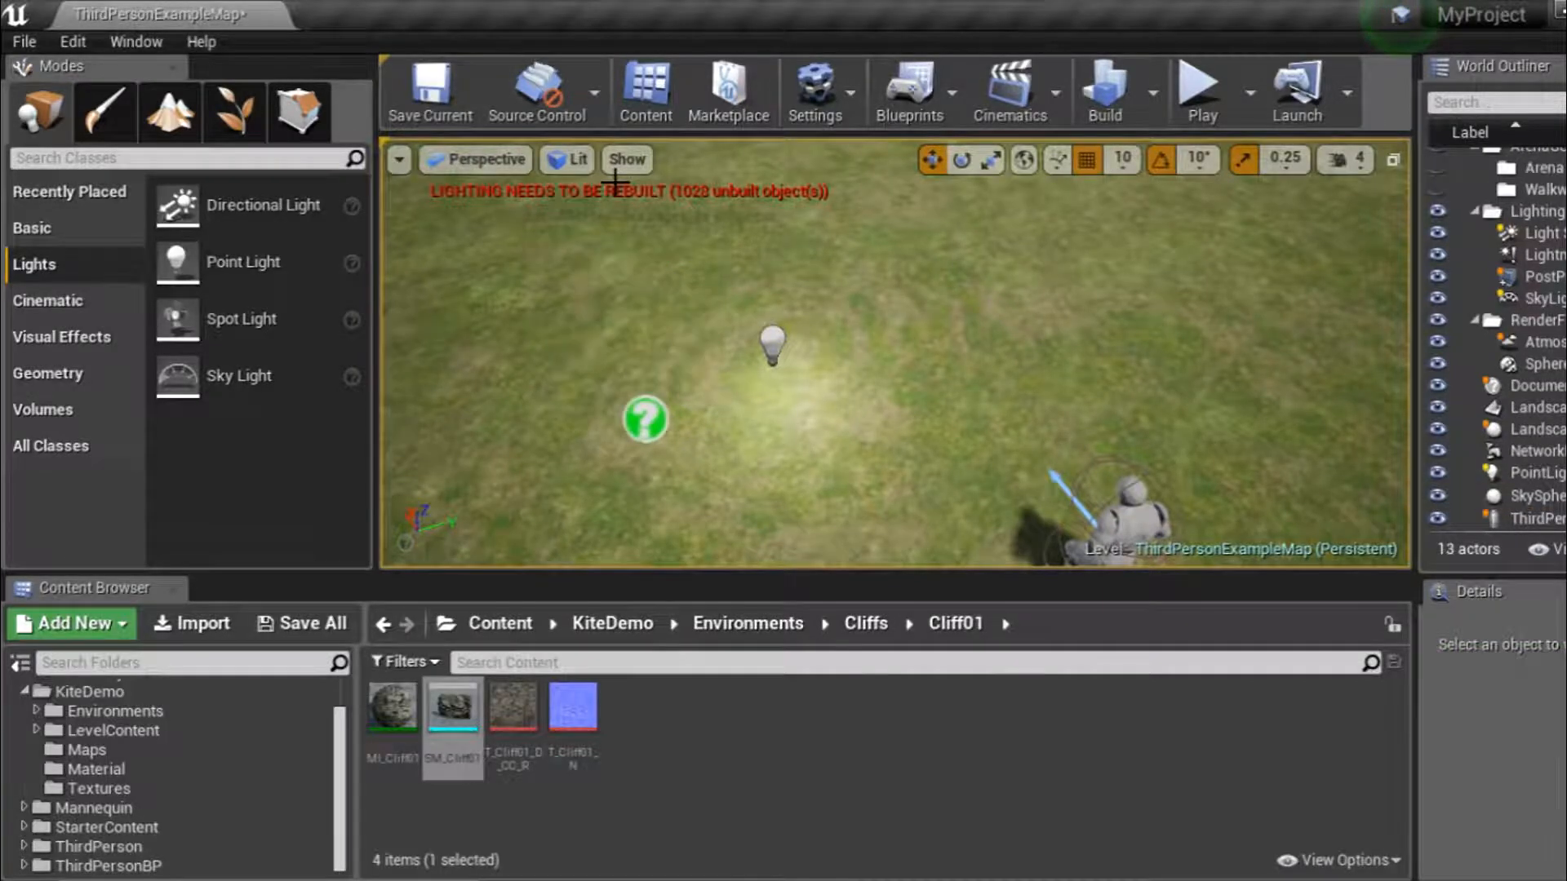
# Delete the point light and the green question-mark documentation actor from the level.
pyautogui.moveTo(724, 220); pyautogui.dragTo(724, 122, button='right')
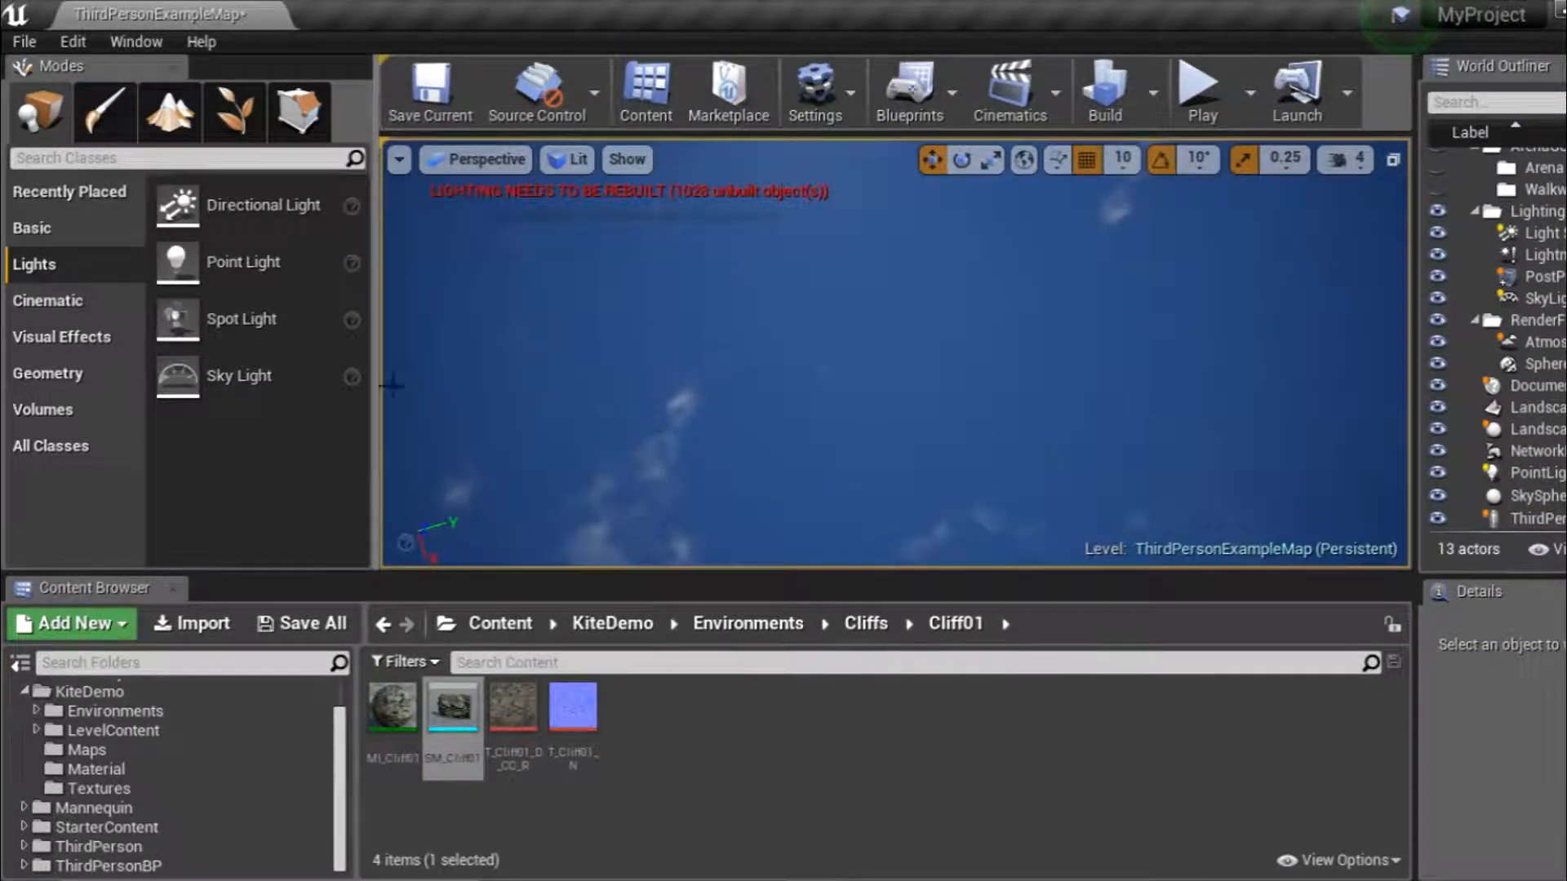
pyautogui.moveTo(692, 338); pyautogui.dragTo(841, 409, button='right')
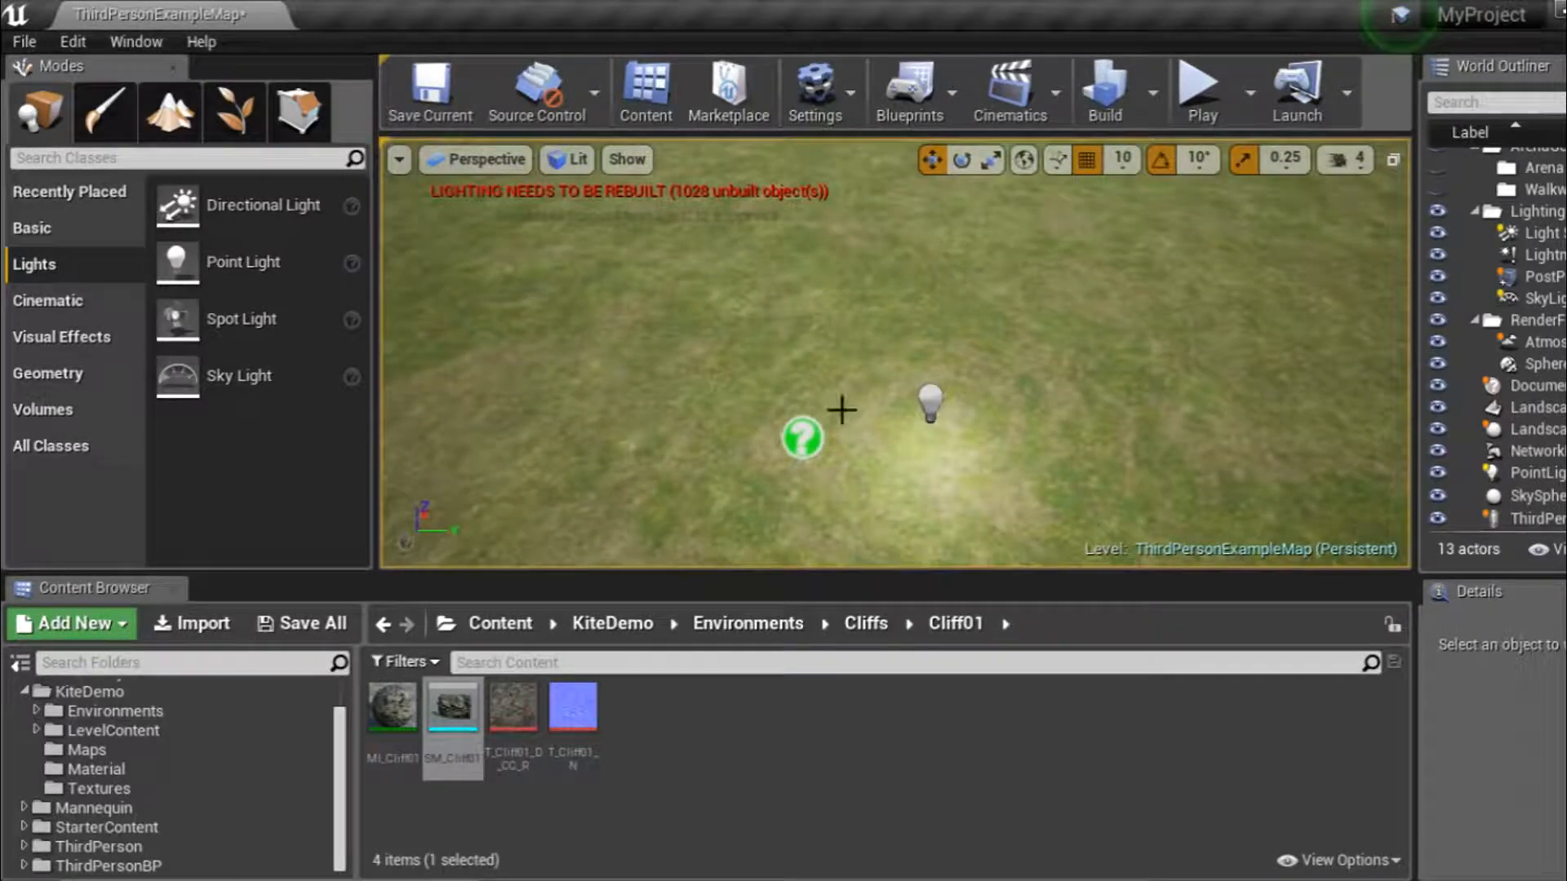
pyautogui.click(925, 404)
pyautogui.press('Delete')
pyautogui.click(803, 438)
pyautogui.press('Delete')
pyautogui.moveTo(803, 437); pyautogui.dragTo(478, 376, button='right')
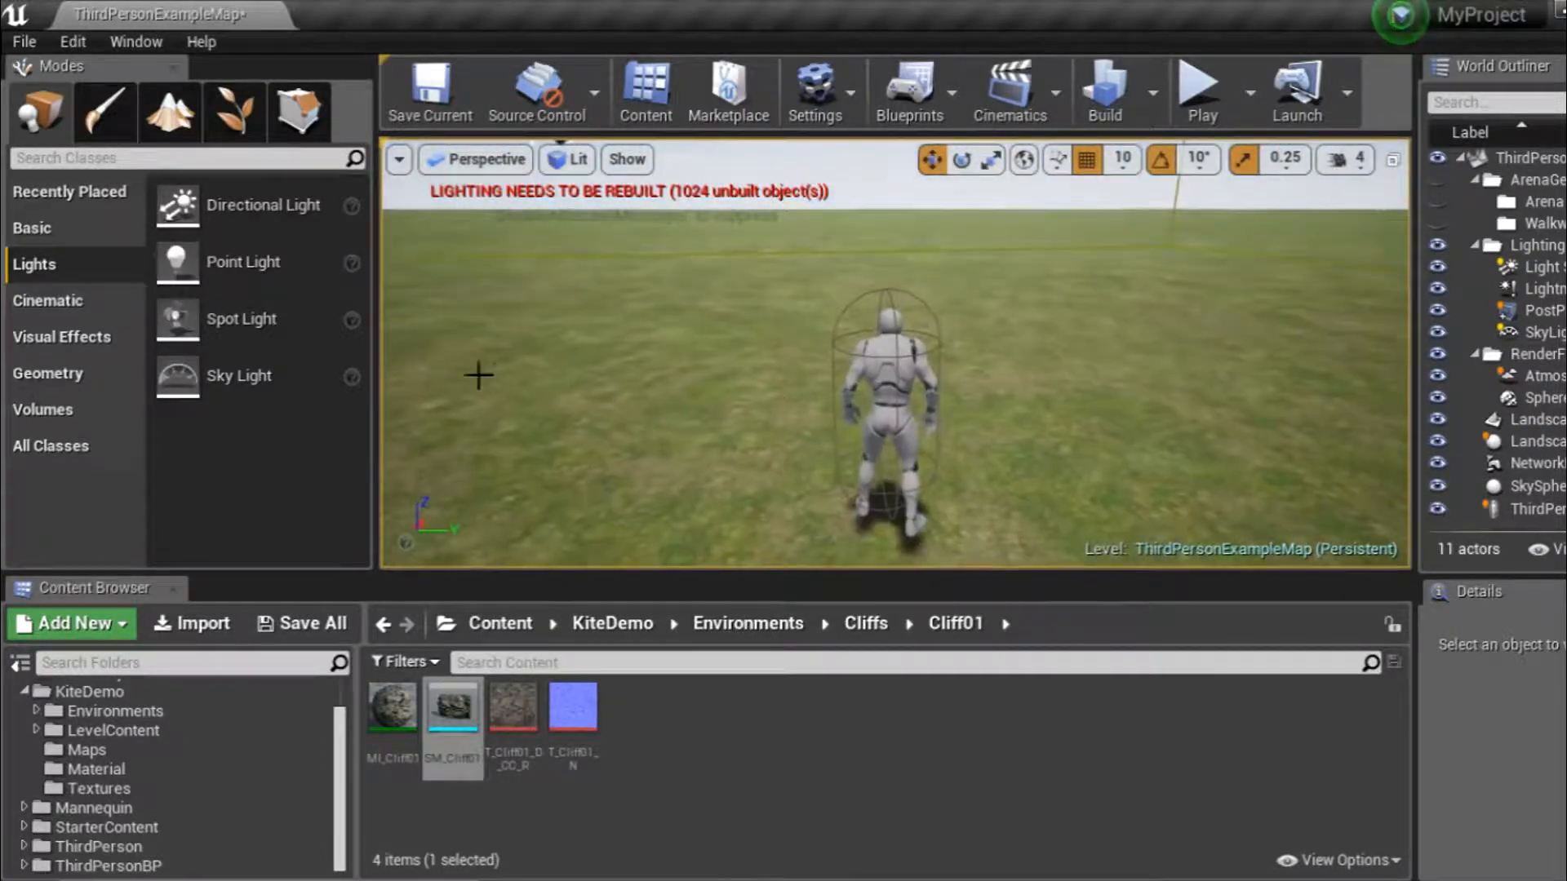
# Look through the Cinematic and Visual Effects actors available for placement.
pyautogui.click(17, 307)
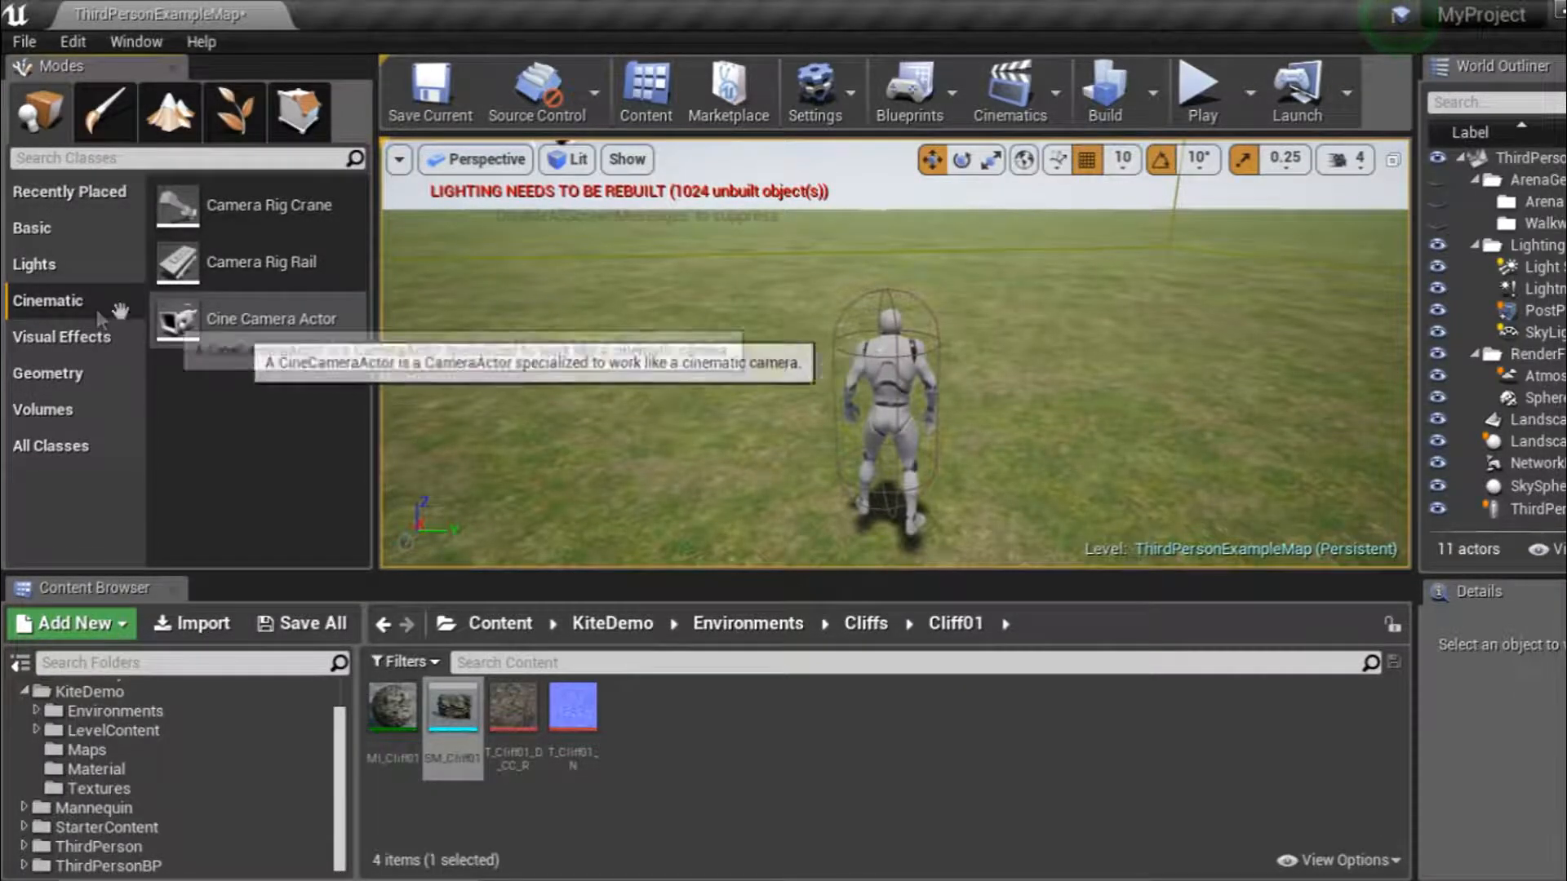
pyautogui.click(77, 335)
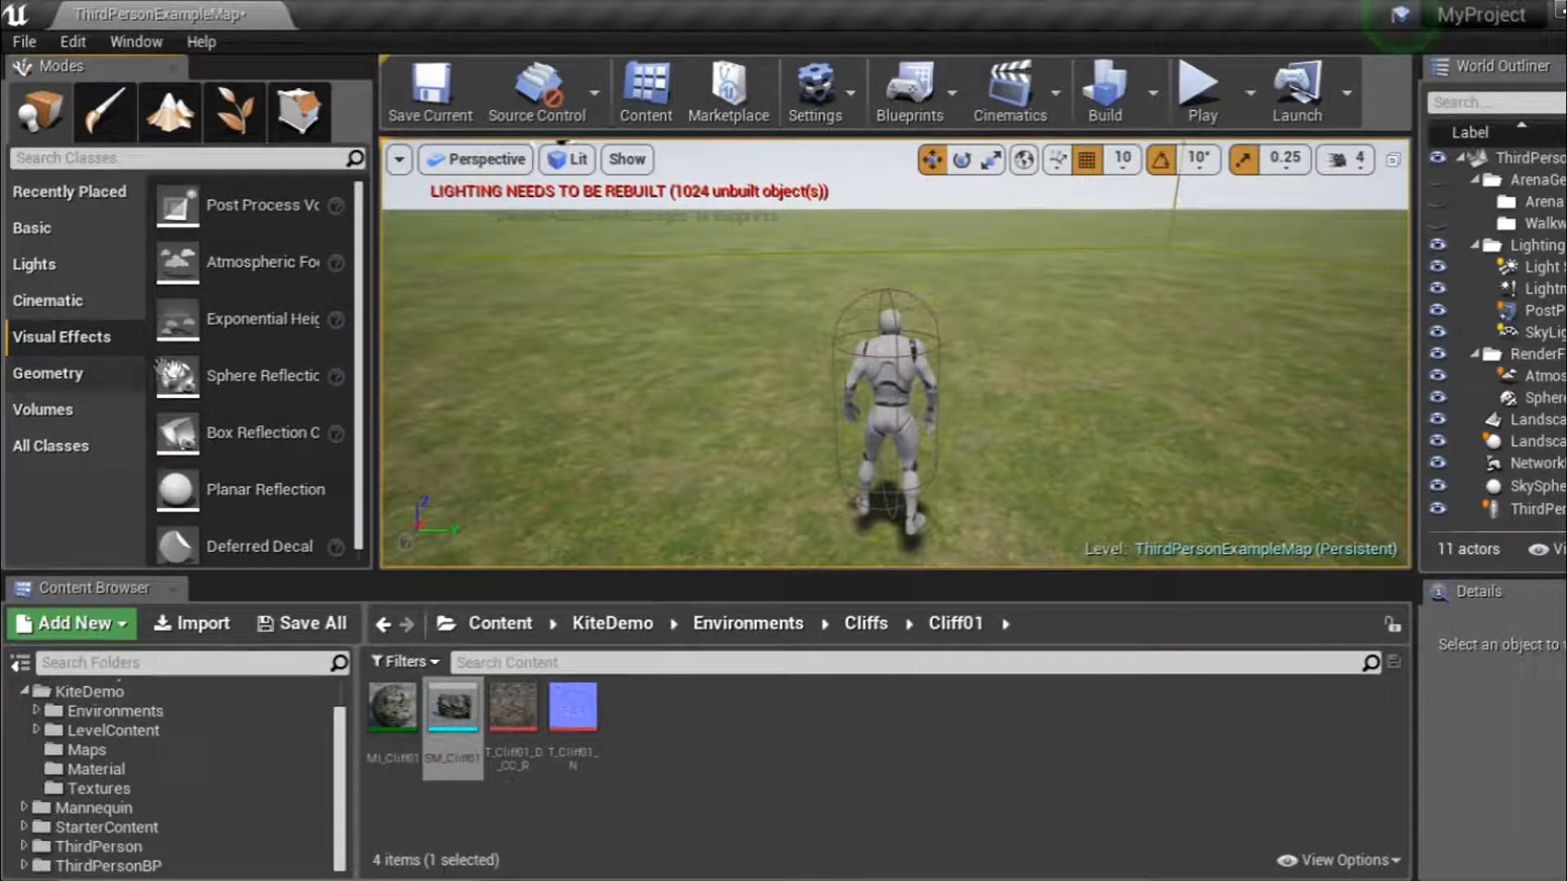
pyautogui.scroll(-1, 165, 370)
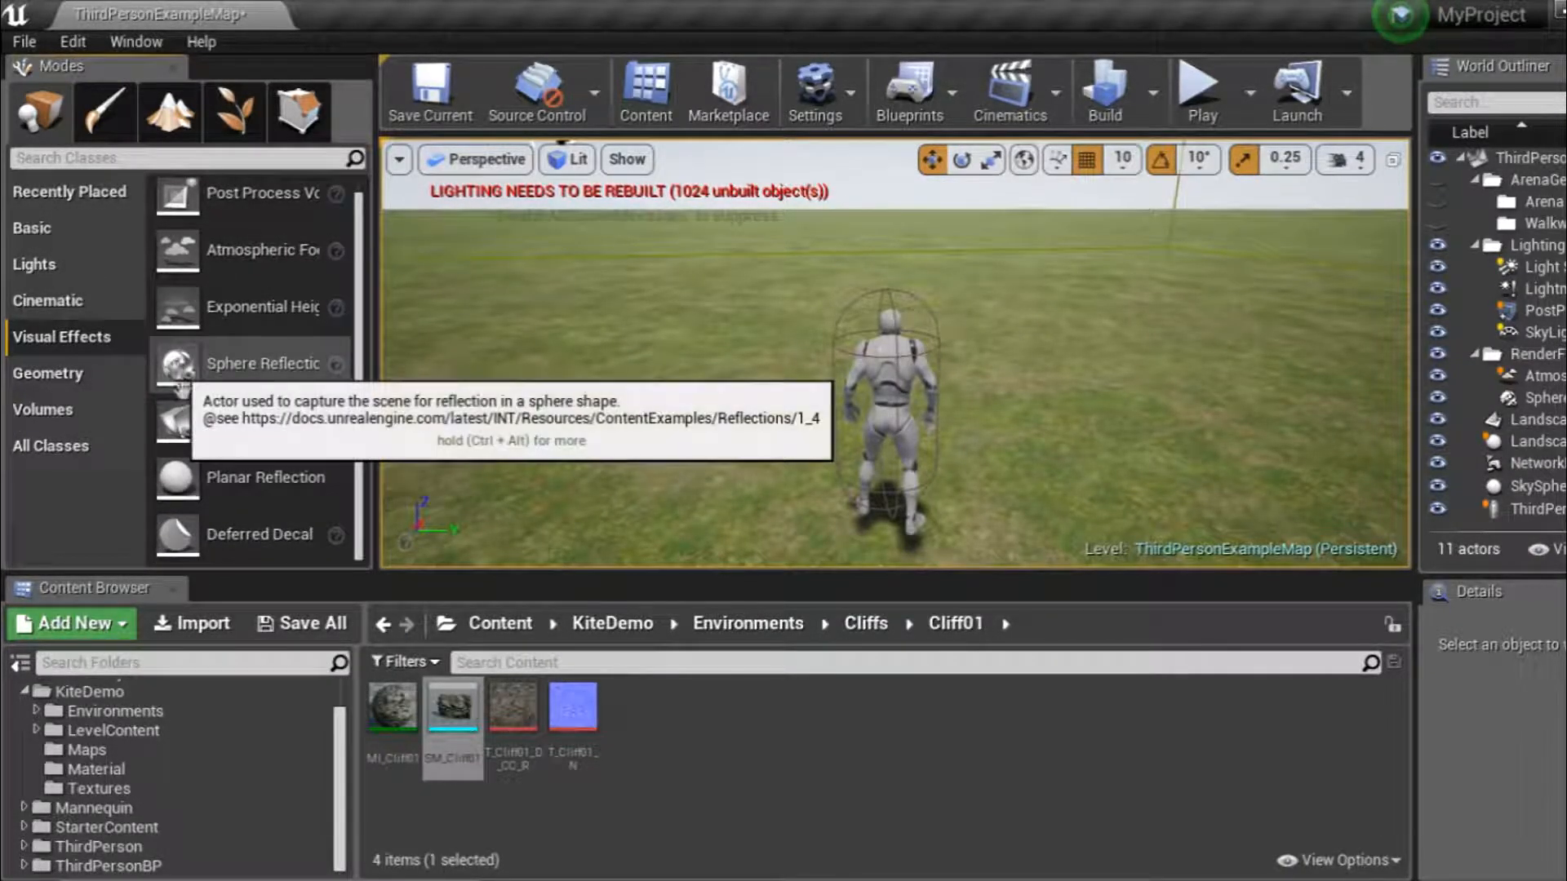
# Place an additive Spiral Stair brush beside the character, inspect it, and delete it.
pyautogui.click(69, 373)
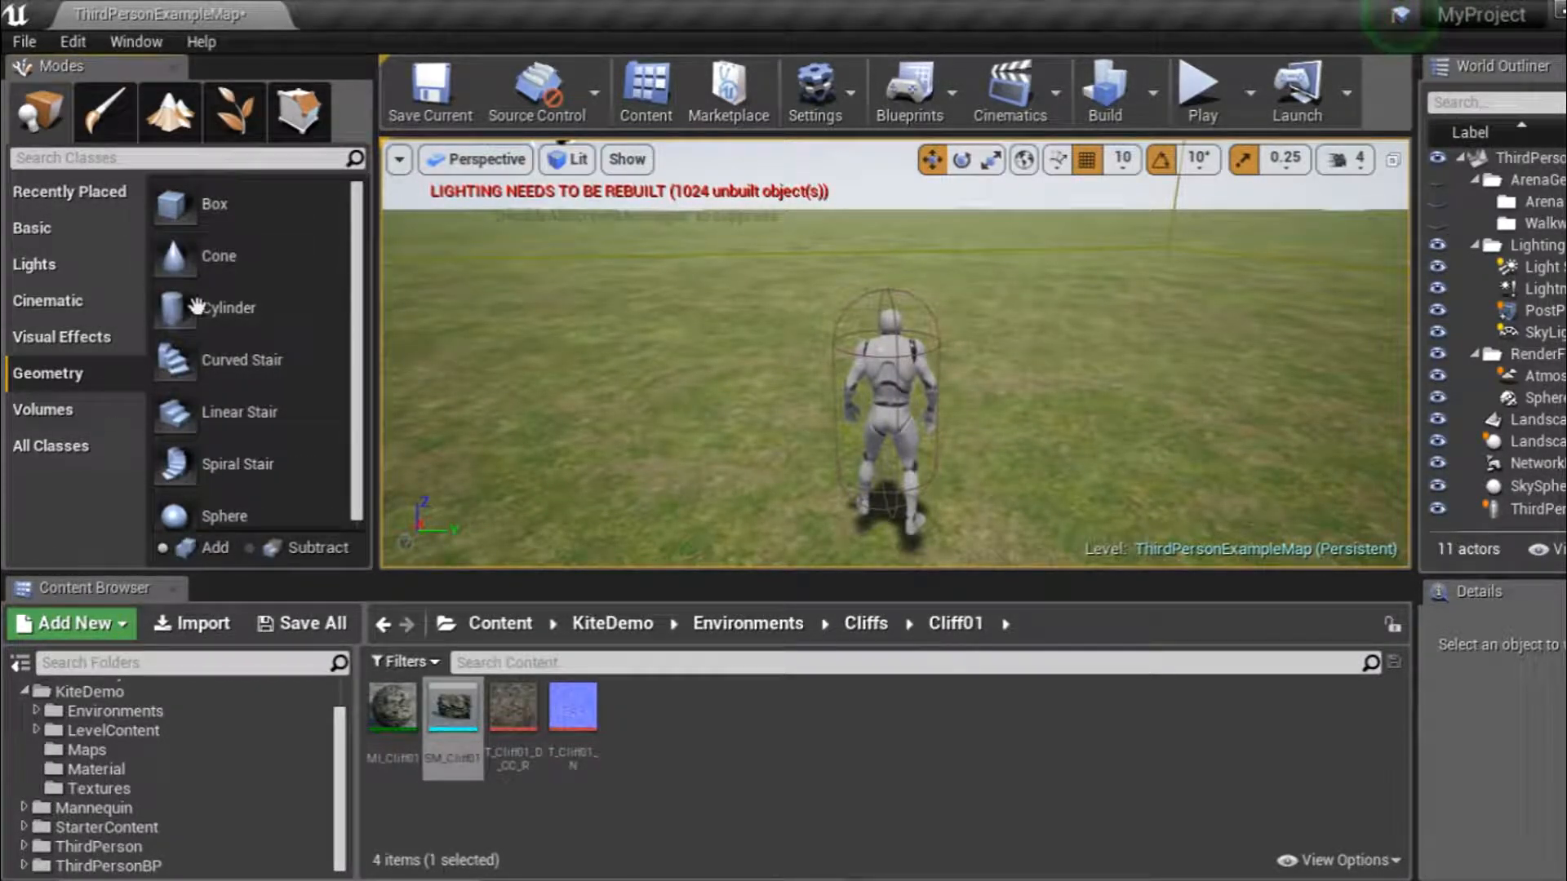
pyautogui.scroll(-1, 245, 402)
pyautogui.moveTo(238, 448); pyautogui.dragTo(633, 462)
pyautogui.moveTo(716, 420); pyautogui.dragTo(620, 473, button='right')
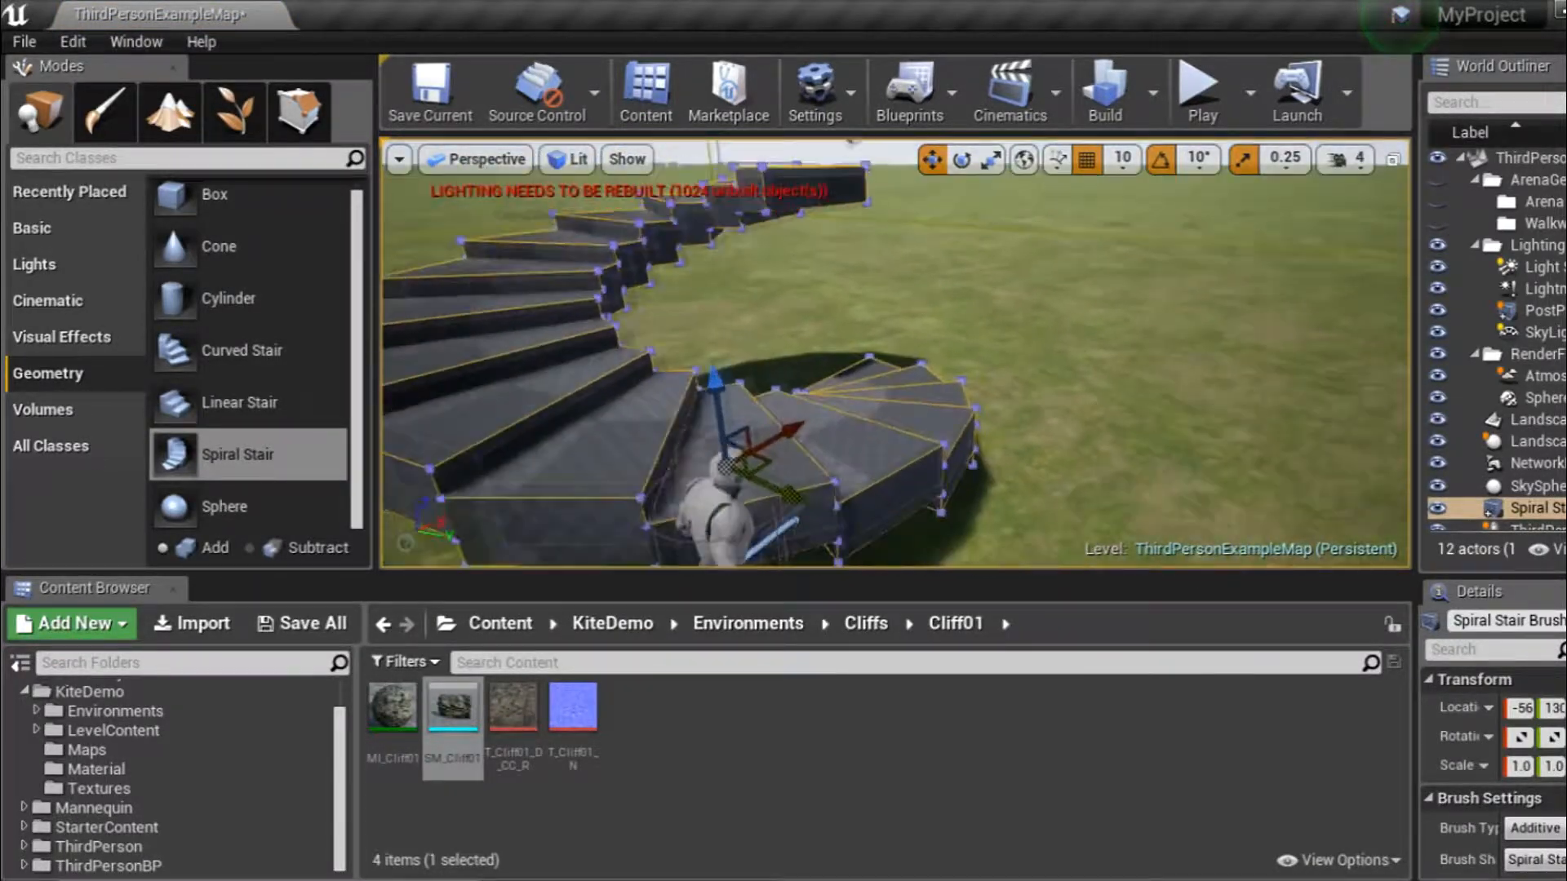
pyautogui.scroll(-4, 826, 351)
pyautogui.press('Delete')
# Look through the Volumes actors available for placement, from Audio Volume to the end of the list.
pyautogui.click(57, 412)
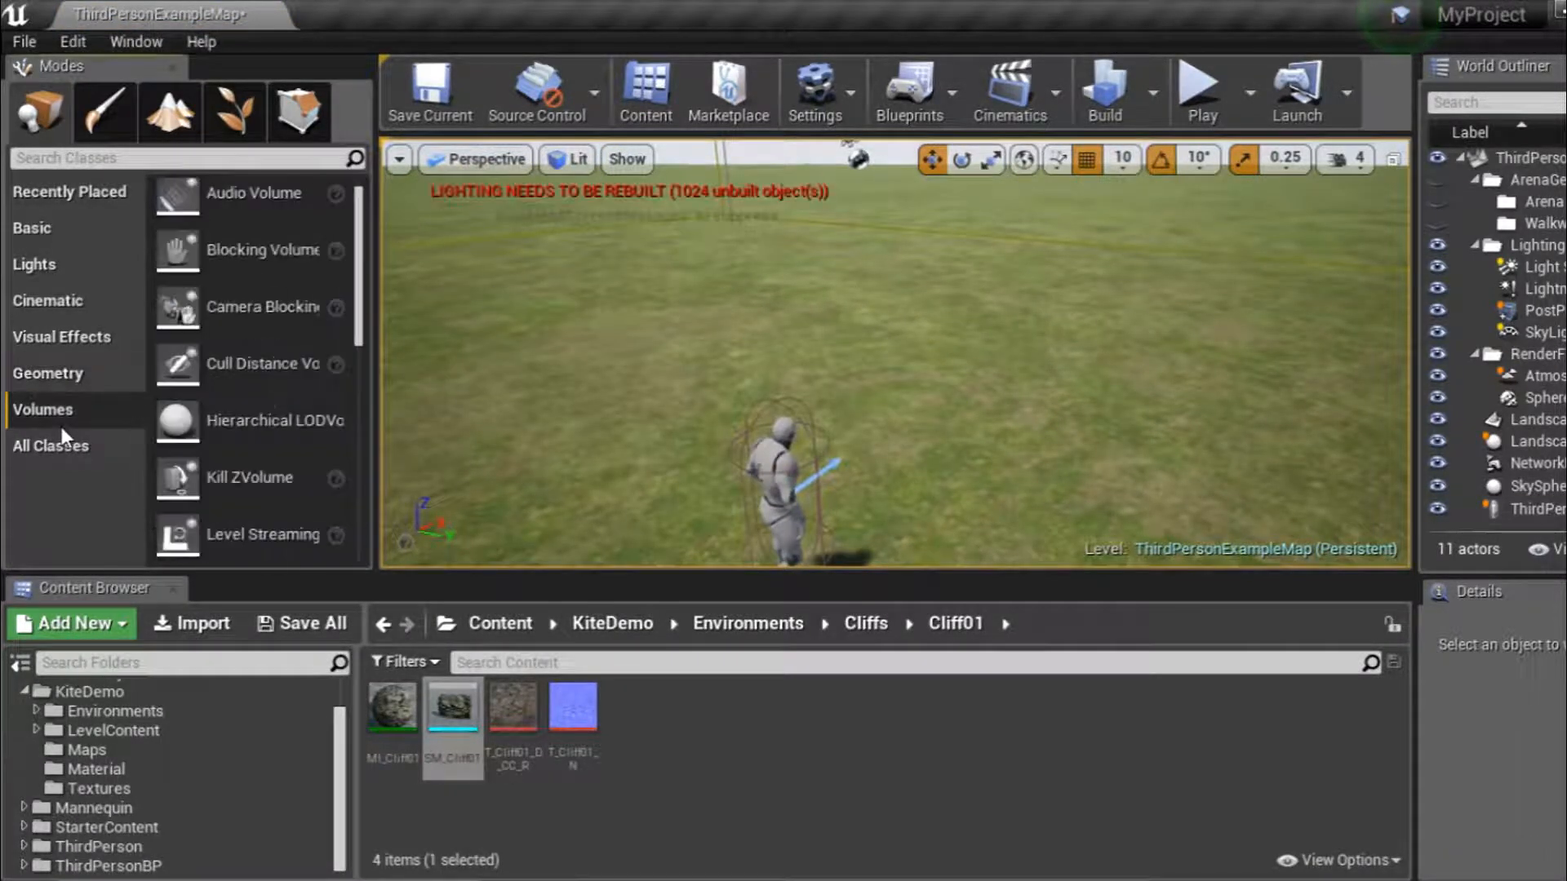
pyautogui.scroll(-10, 241, 331)
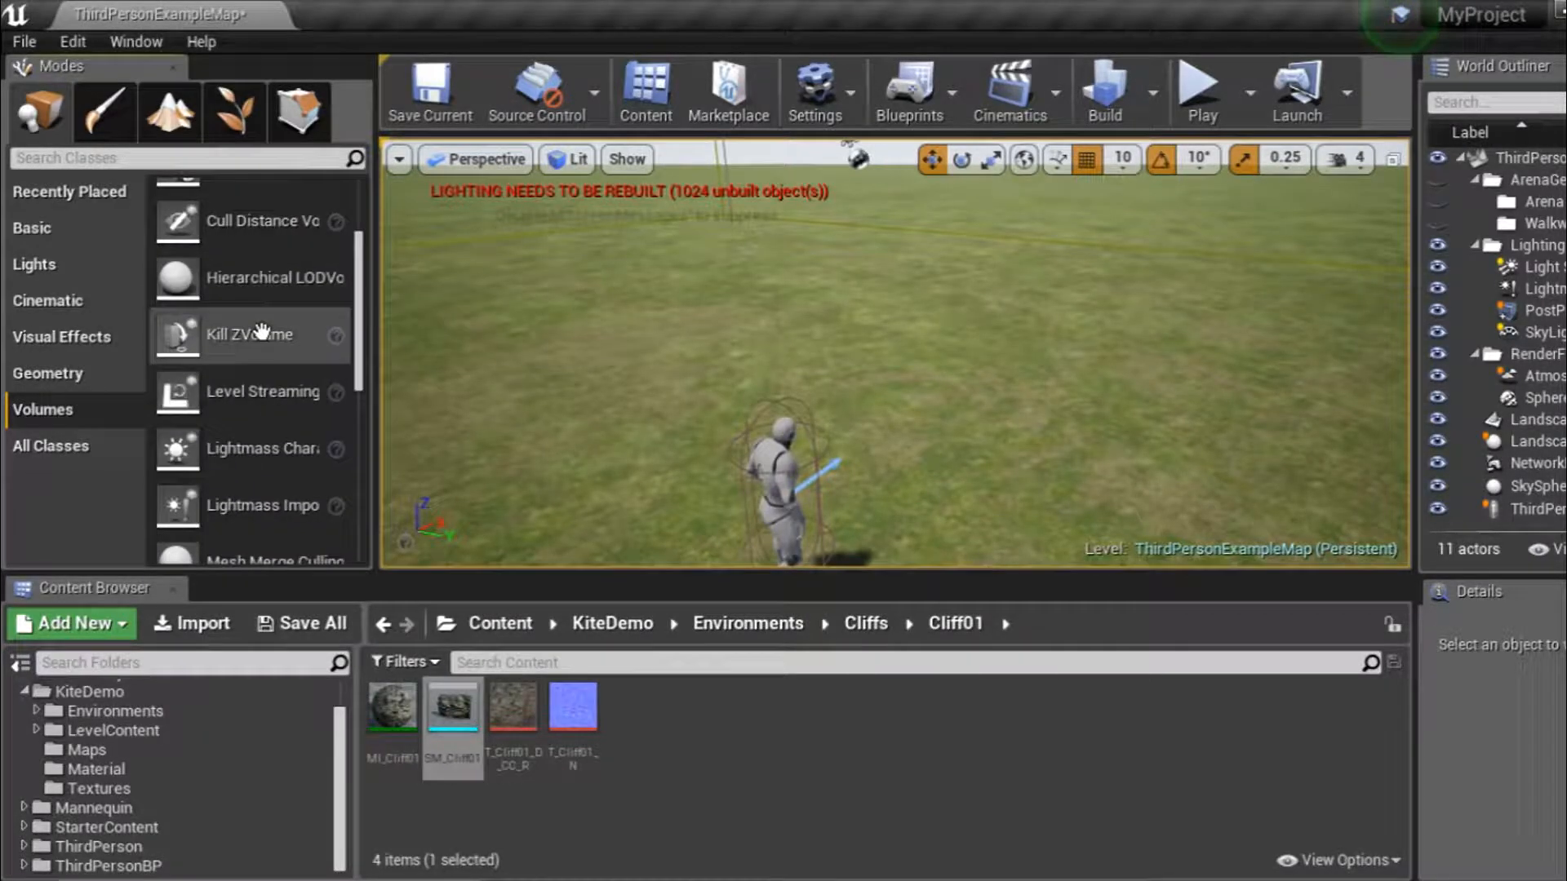
pyautogui.moveTo(472, 401); pyautogui.dragTo(489, 350, button='right')
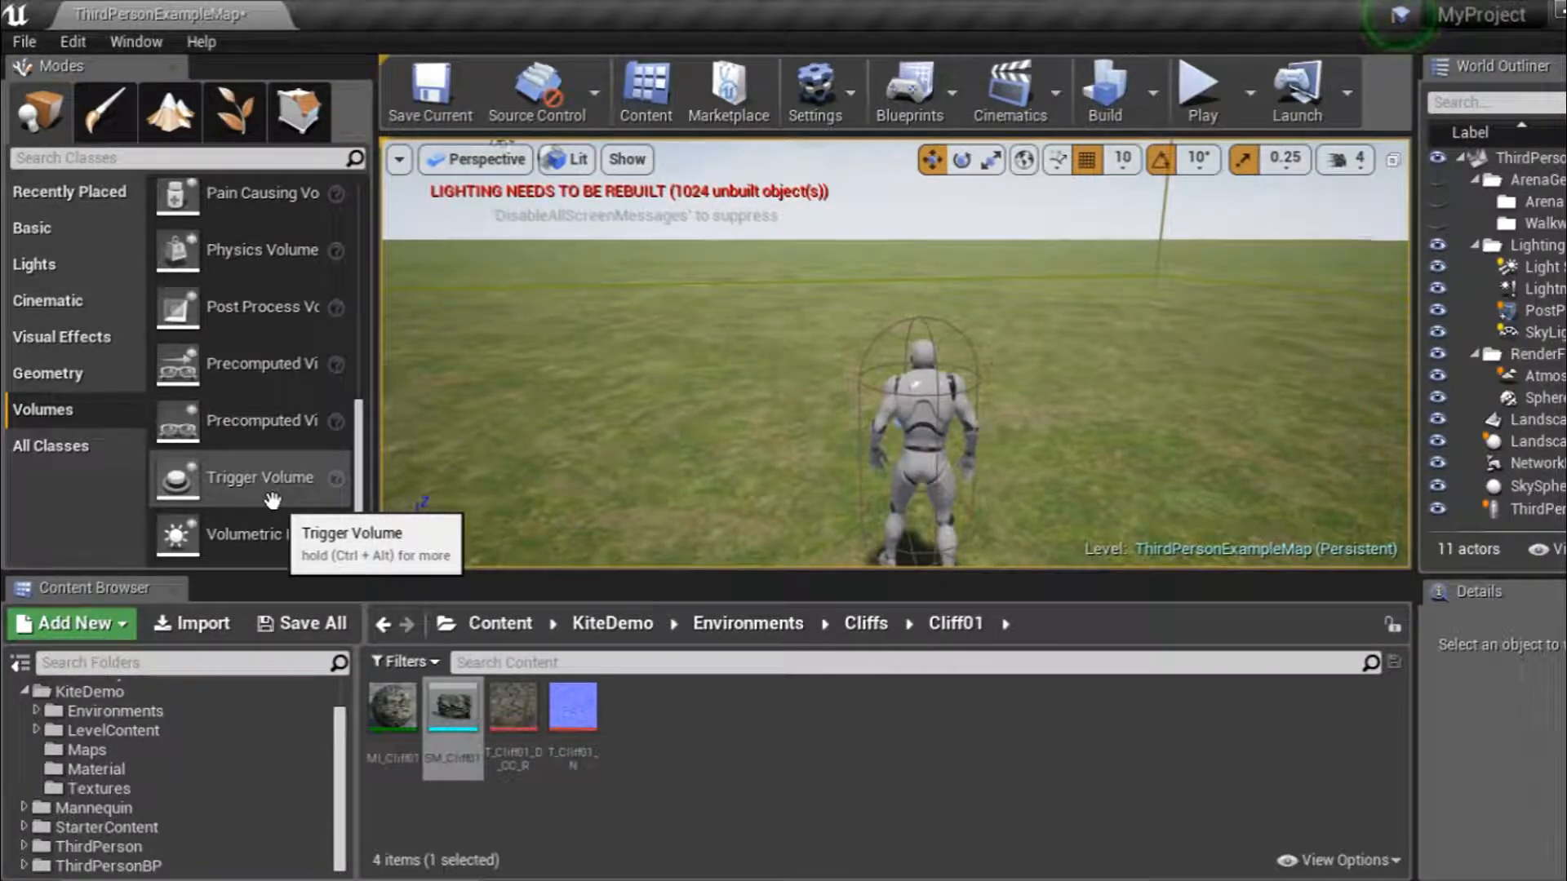
pyautogui.scroll(10, 261, 441)
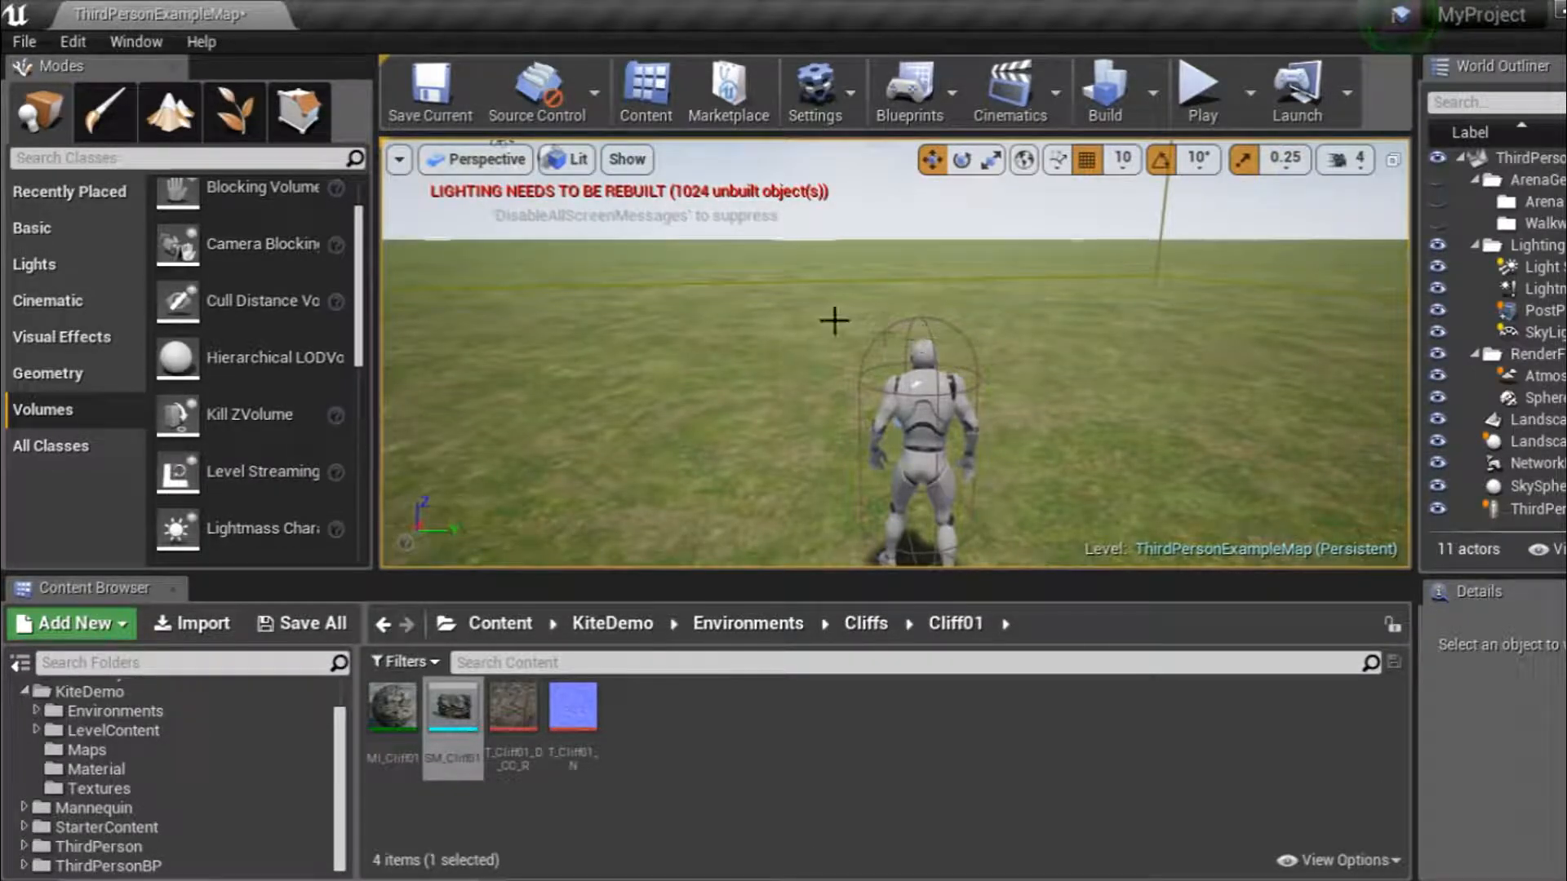
# Sculpt hills into the landscape around the character with a 2048 circle brush at 0.3 tool strength.
pyautogui.click(166, 110)
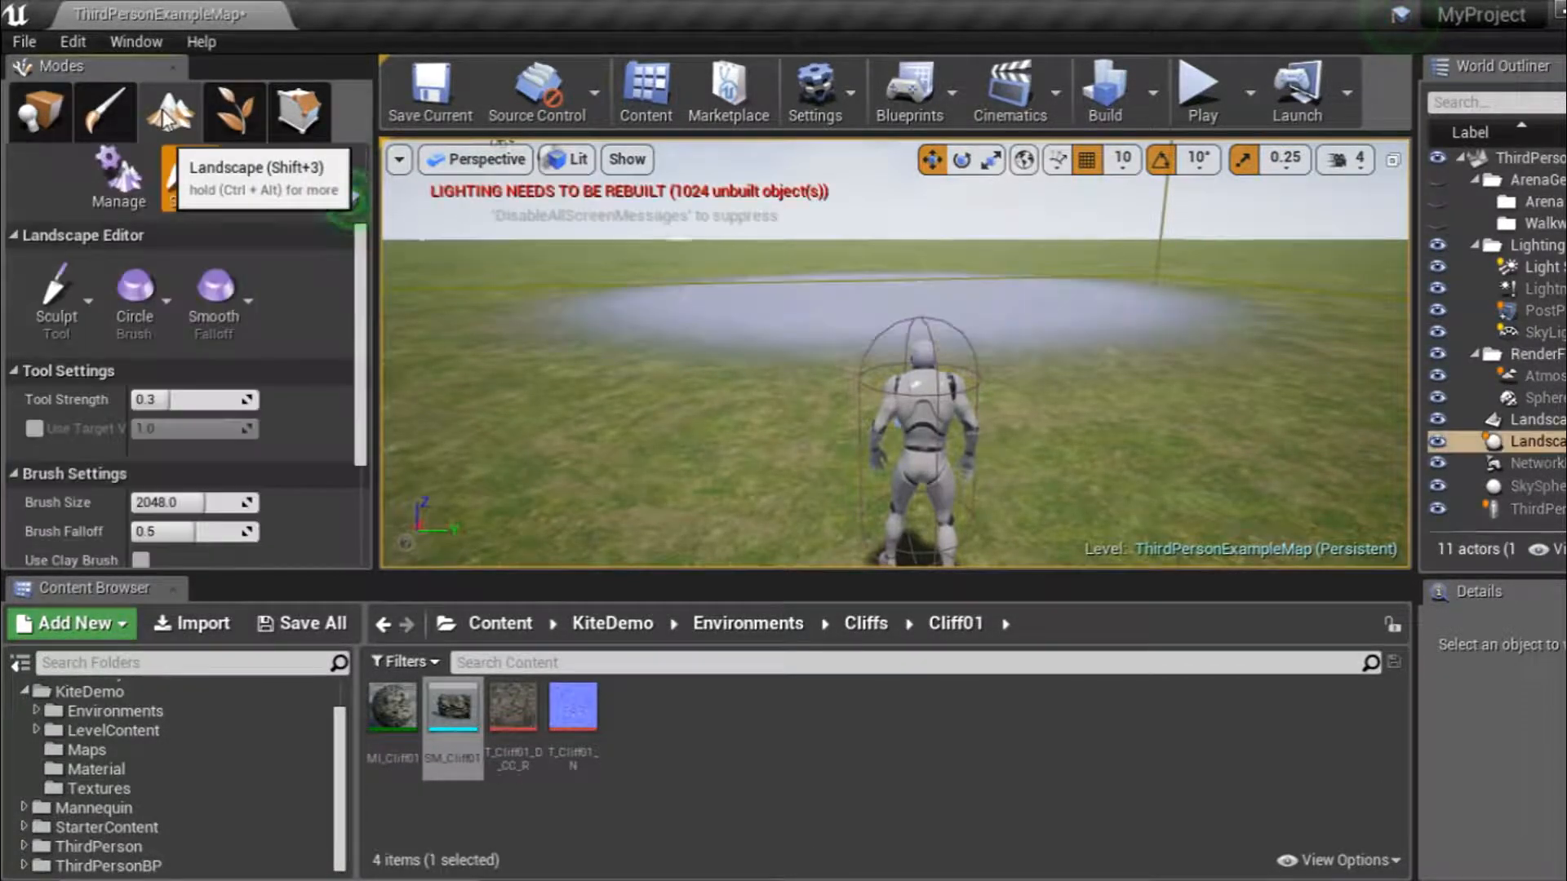
pyautogui.moveTo(791, 409); pyautogui.dragTo(767, 522, button='right')
pyautogui.moveTo(789, 371)
pyautogui.mouseDown(button='right')
pyautogui.moveTo(816, 359)
pyautogui.moveTo(767, 355)
pyautogui.moveTo(787, 278)
pyautogui.moveTo(789, 372)
pyautogui.mouseUp(button='right')
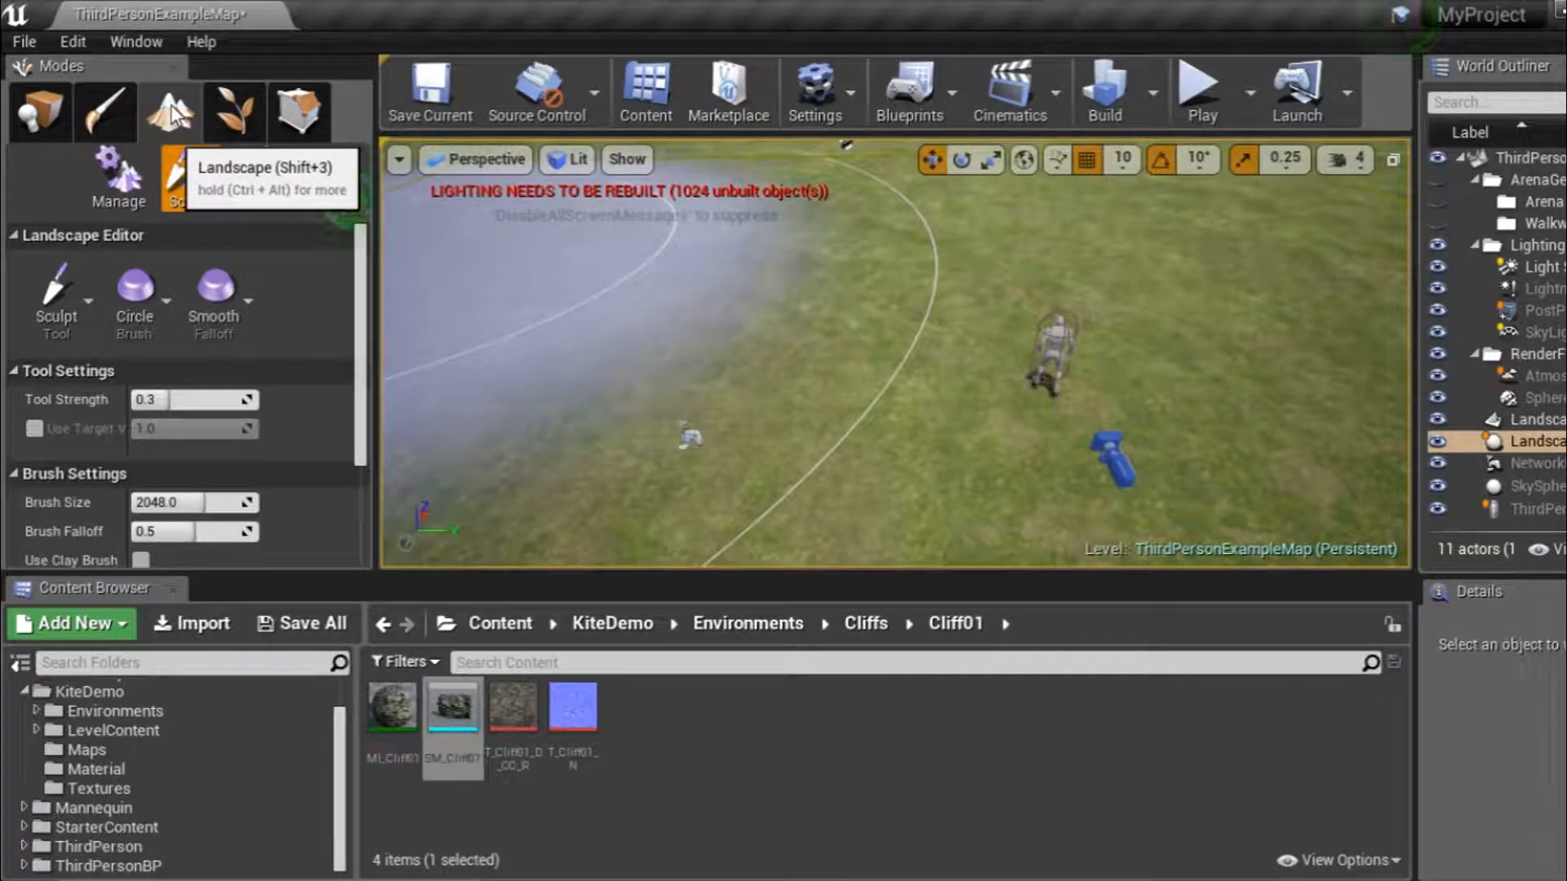
pyautogui.moveTo(545, 438)
pyautogui.mouseDown(button='right')
pyautogui.moveTo(522, 416)
pyautogui.moveTo(527, 448)
pyautogui.moveTo(530, 367)
pyautogui.moveTo(522, 436)
pyautogui.mouseUp(button='right')
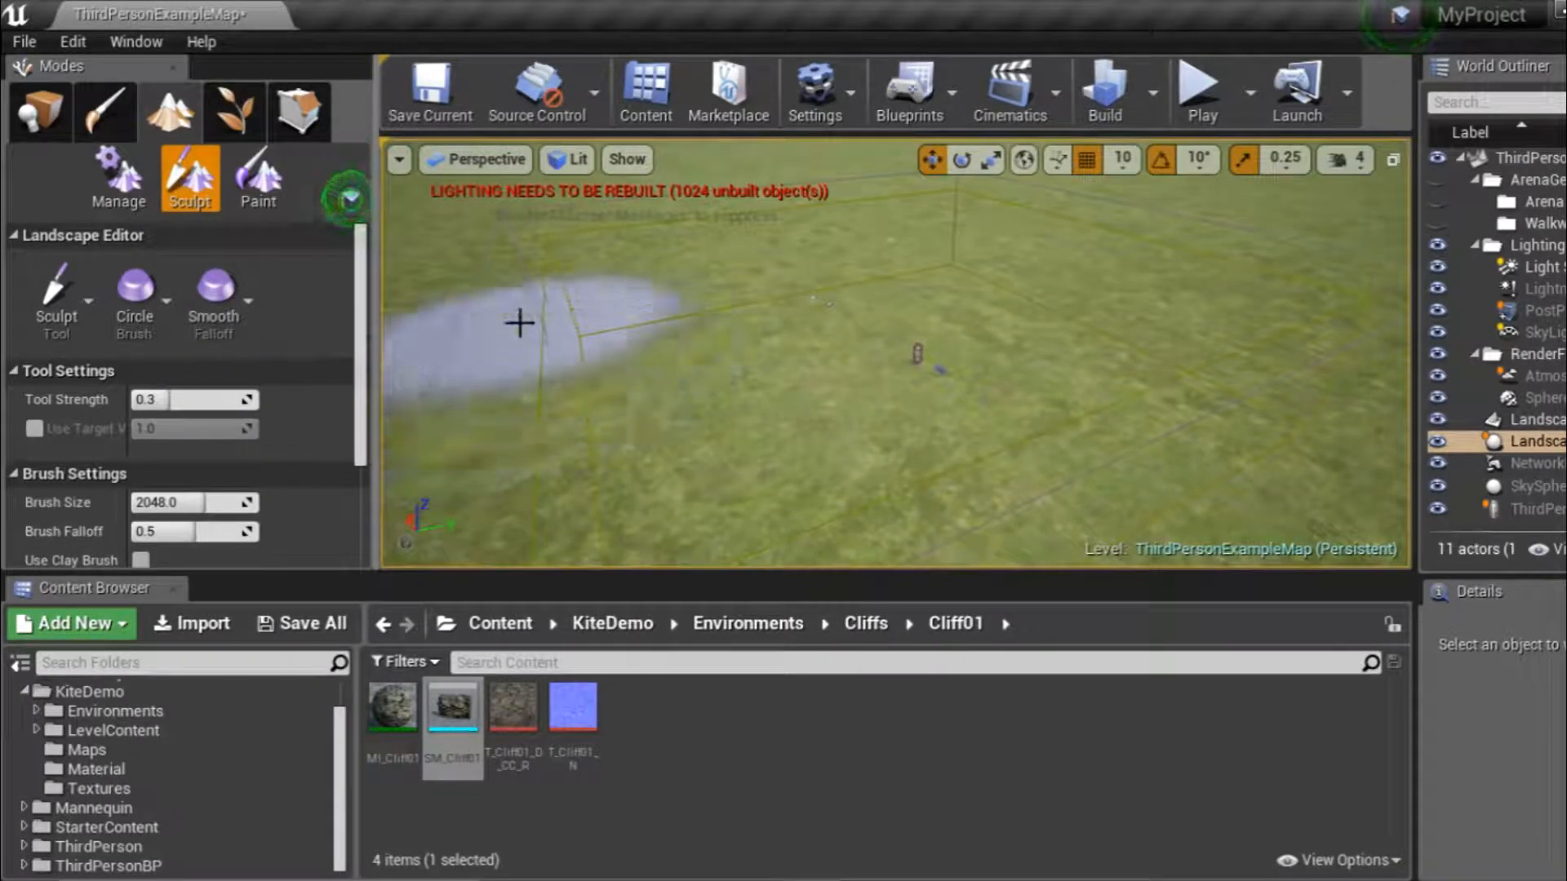
pyautogui.moveTo(718, 224)
pyautogui.mouseDown()
pyautogui.moveTo(902, 217)
pyautogui.moveTo(1021, 236)
pyautogui.moveTo(1158, 381)
pyautogui.moveTo(1267, 298)
pyautogui.mouseUp()
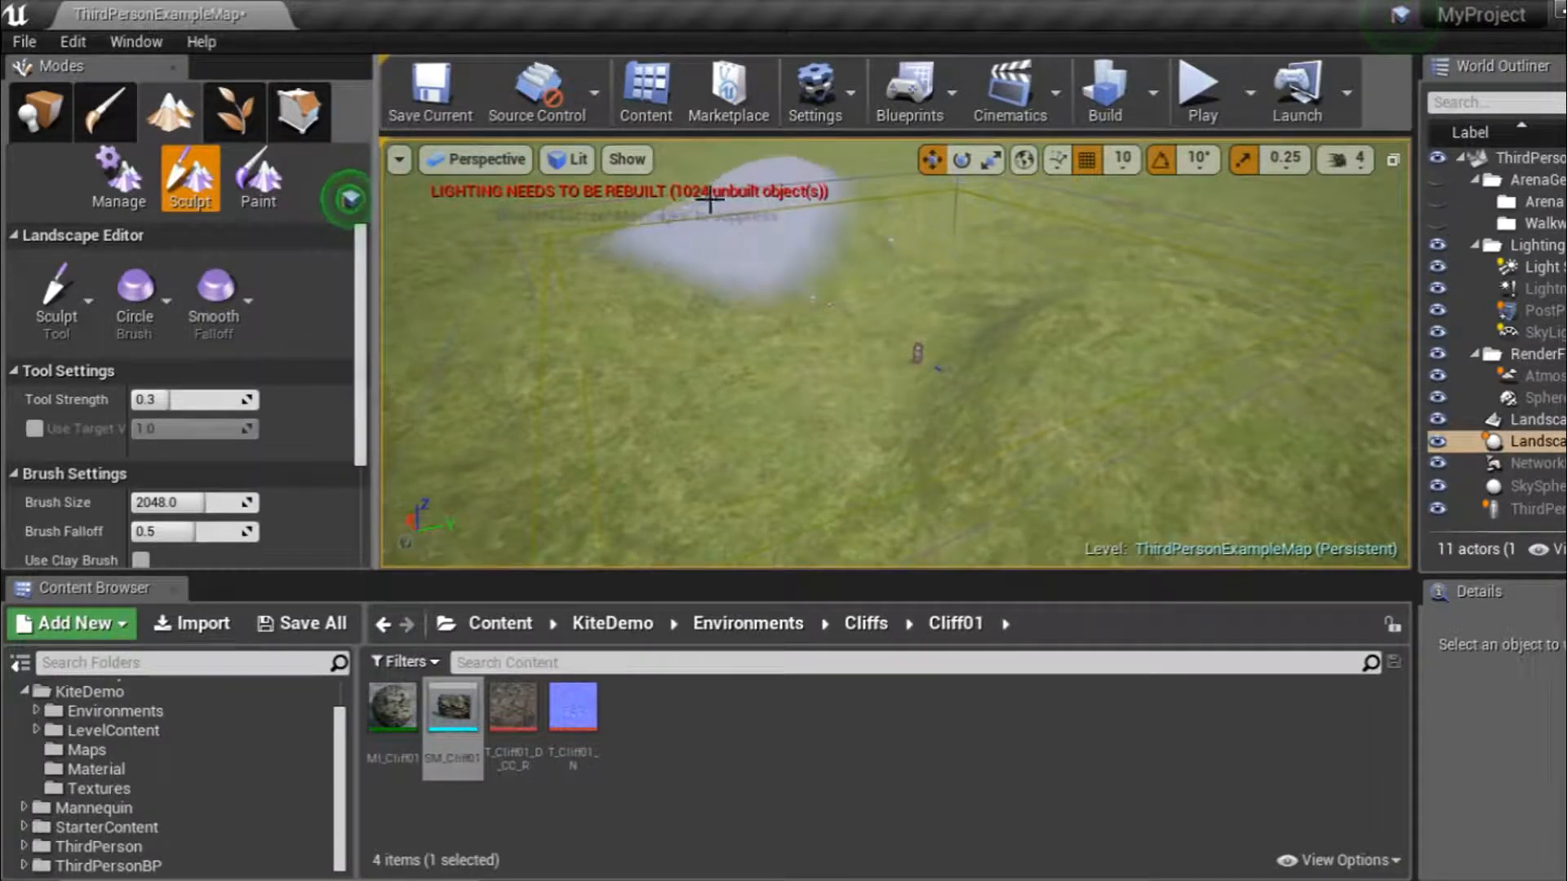
pyautogui.moveTo(583, 274)
pyautogui.mouseDown(button='right')
pyautogui.moveTo(589, 303)
pyautogui.moveTo(582, 274)
pyautogui.mouseUp(button='right')
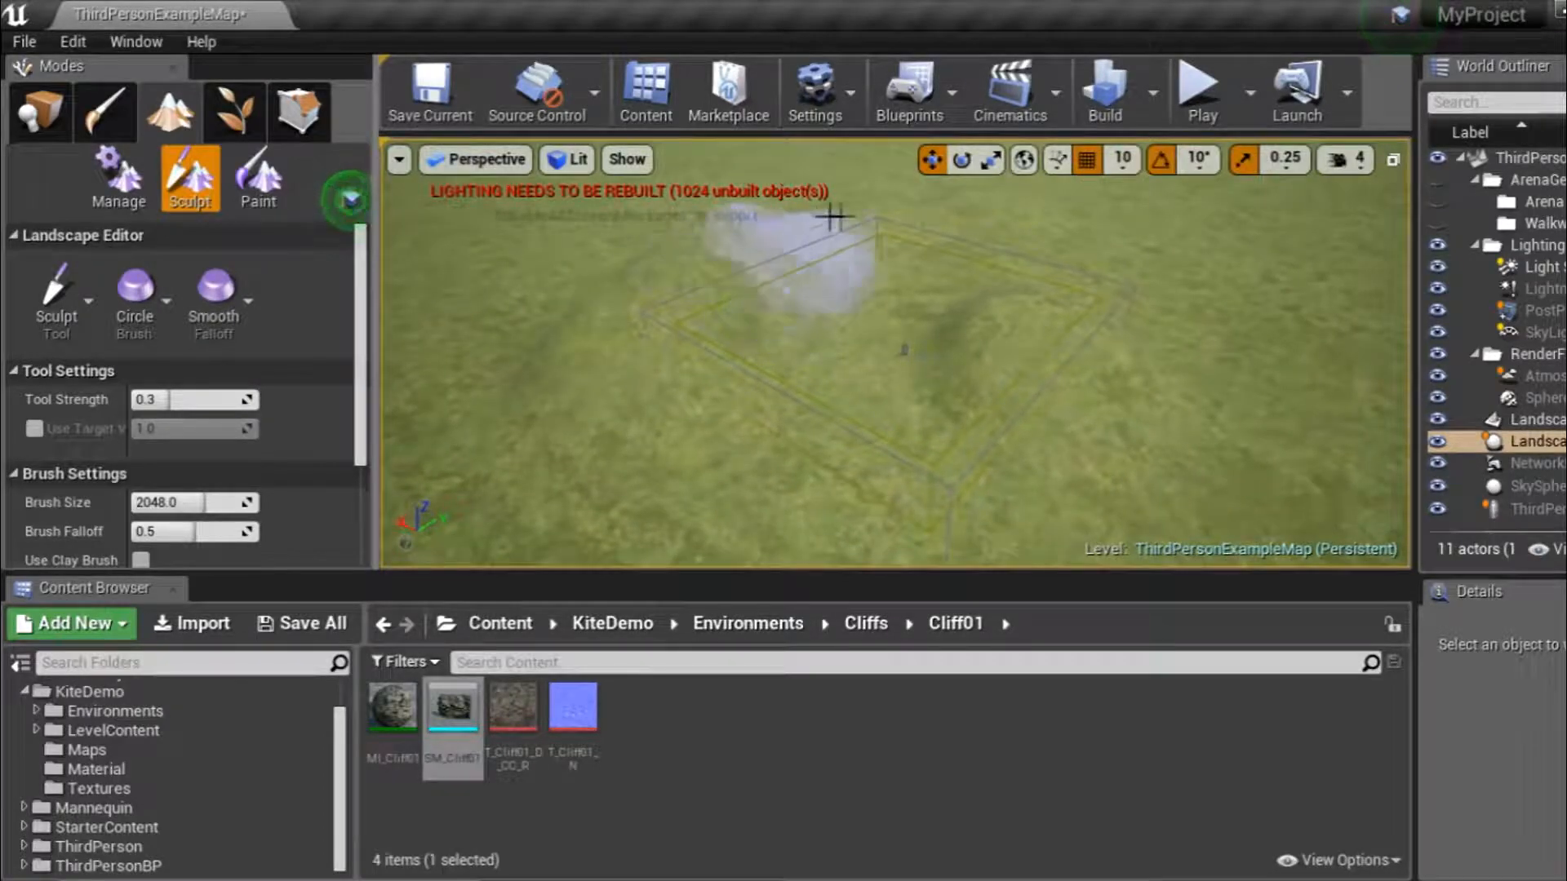
pyautogui.moveTo(1010, 255)
pyautogui.mouseDown()
pyautogui.moveTo(1039, 340)
pyautogui.moveTo(1039, 280)
pyautogui.moveTo(951, 216)
pyautogui.moveTo(671, 270)
pyautogui.moveTo(637, 297)
pyautogui.mouseUp()
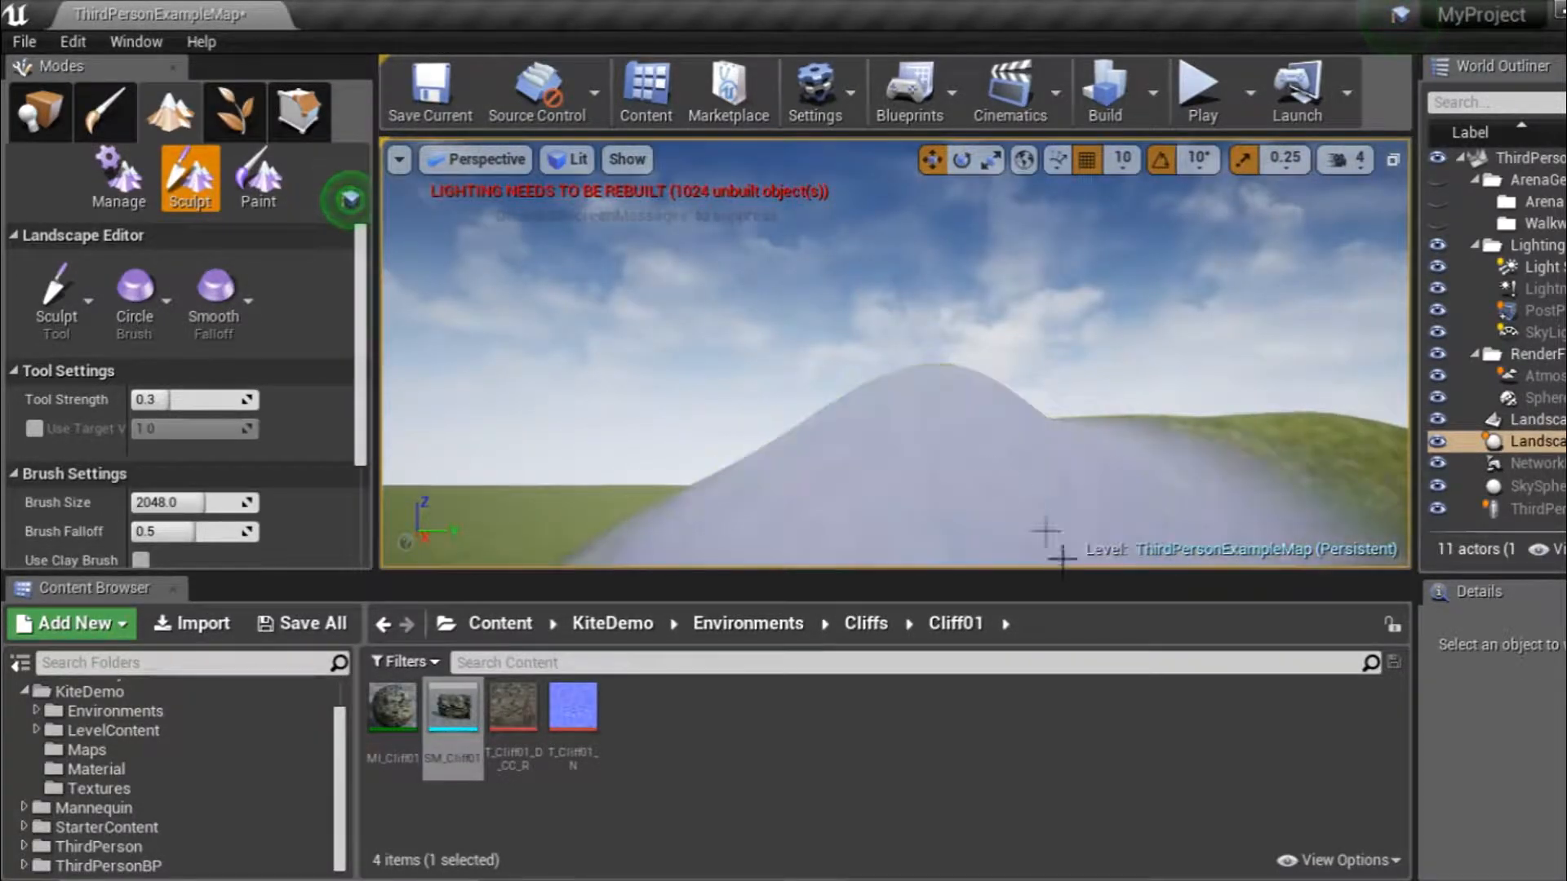
pyautogui.moveTo(937, 374); pyautogui.dragTo(938, 469, button='right')
pyautogui.moveTo(824, 357); pyautogui.dragTo(1020, 400, button='right')
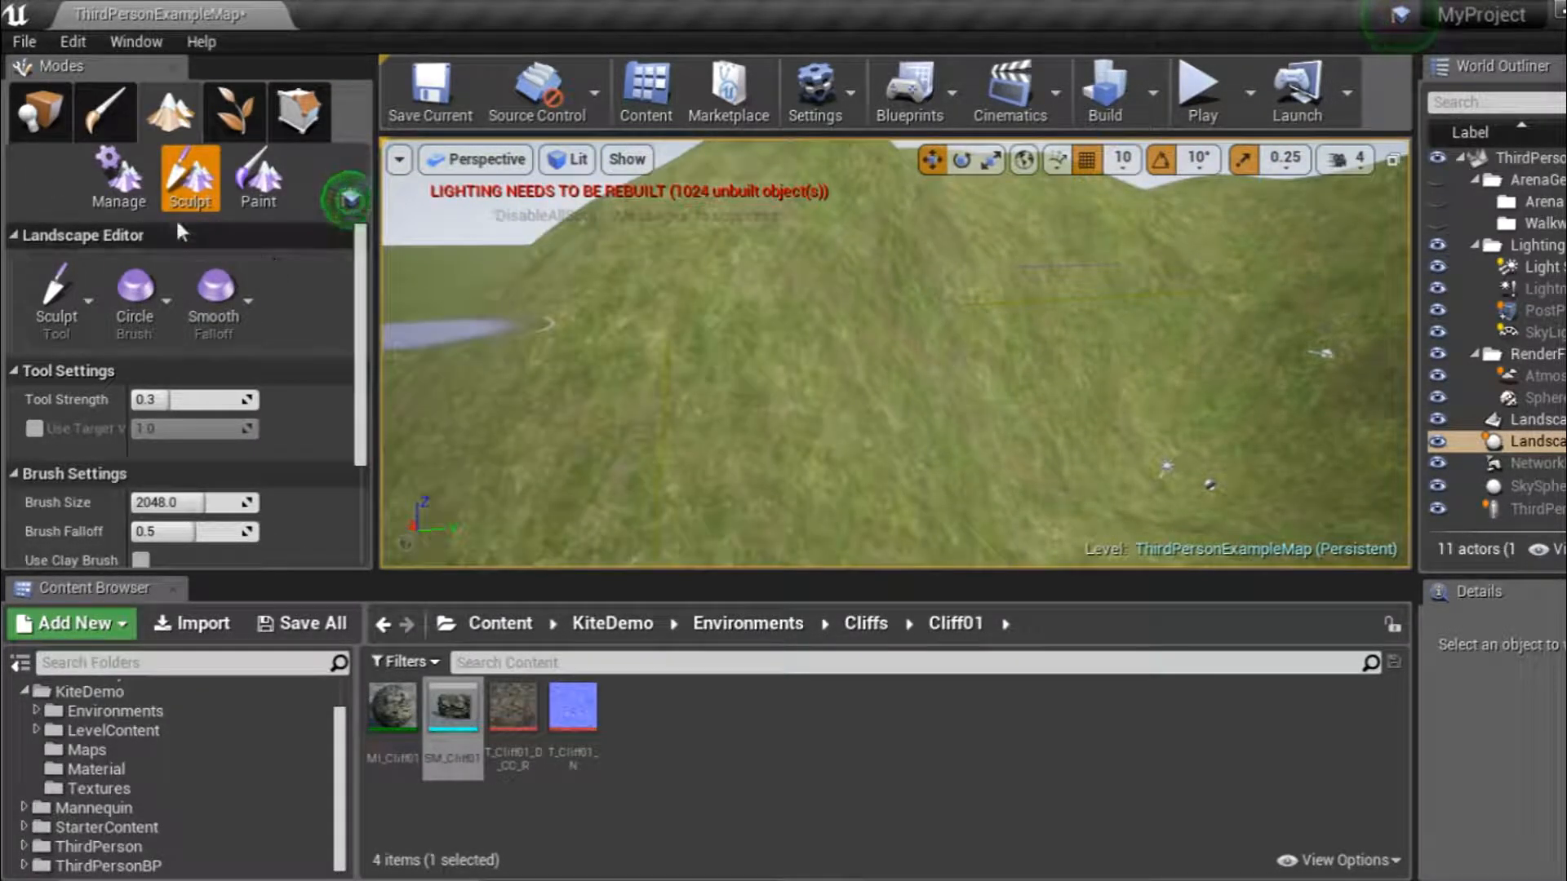
# Soften the sculpted hills with the Smooth tool at 0.3 strength and a filter kernel radius of 4.
pyautogui.click(73, 302)
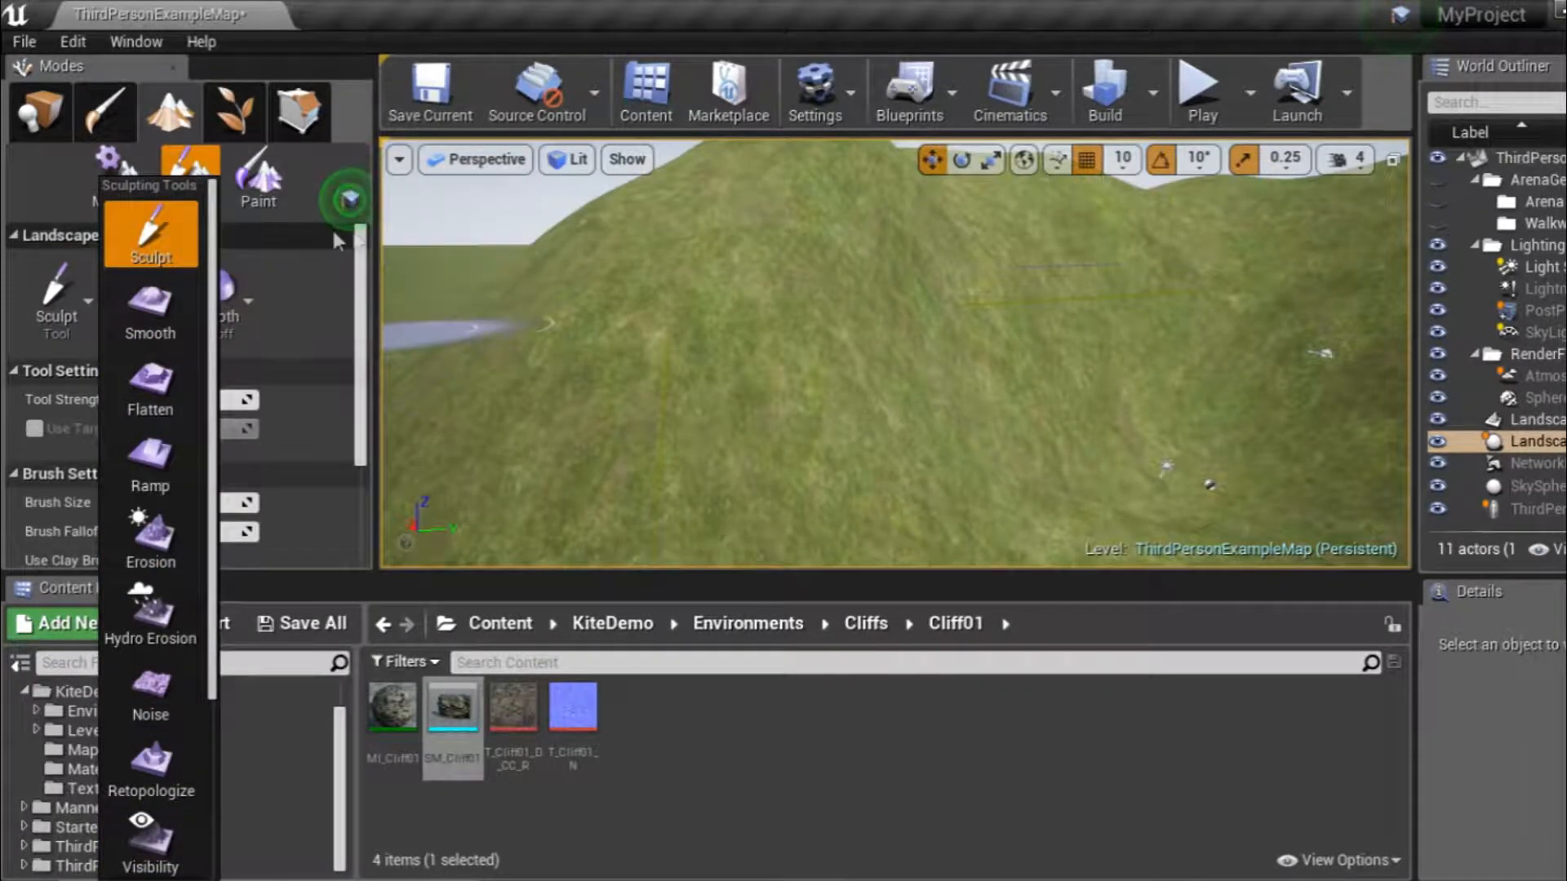
pyautogui.click(140, 234)
pyautogui.moveTo(783, 376)
pyautogui.mouseDown(button='right')
pyautogui.moveTo(710, 285)
pyautogui.moveTo(804, 506)
pyautogui.moveTo(783, 387)
pyautogui.moveTo(804, 490)
pyautogui.mouseUp(button='right')
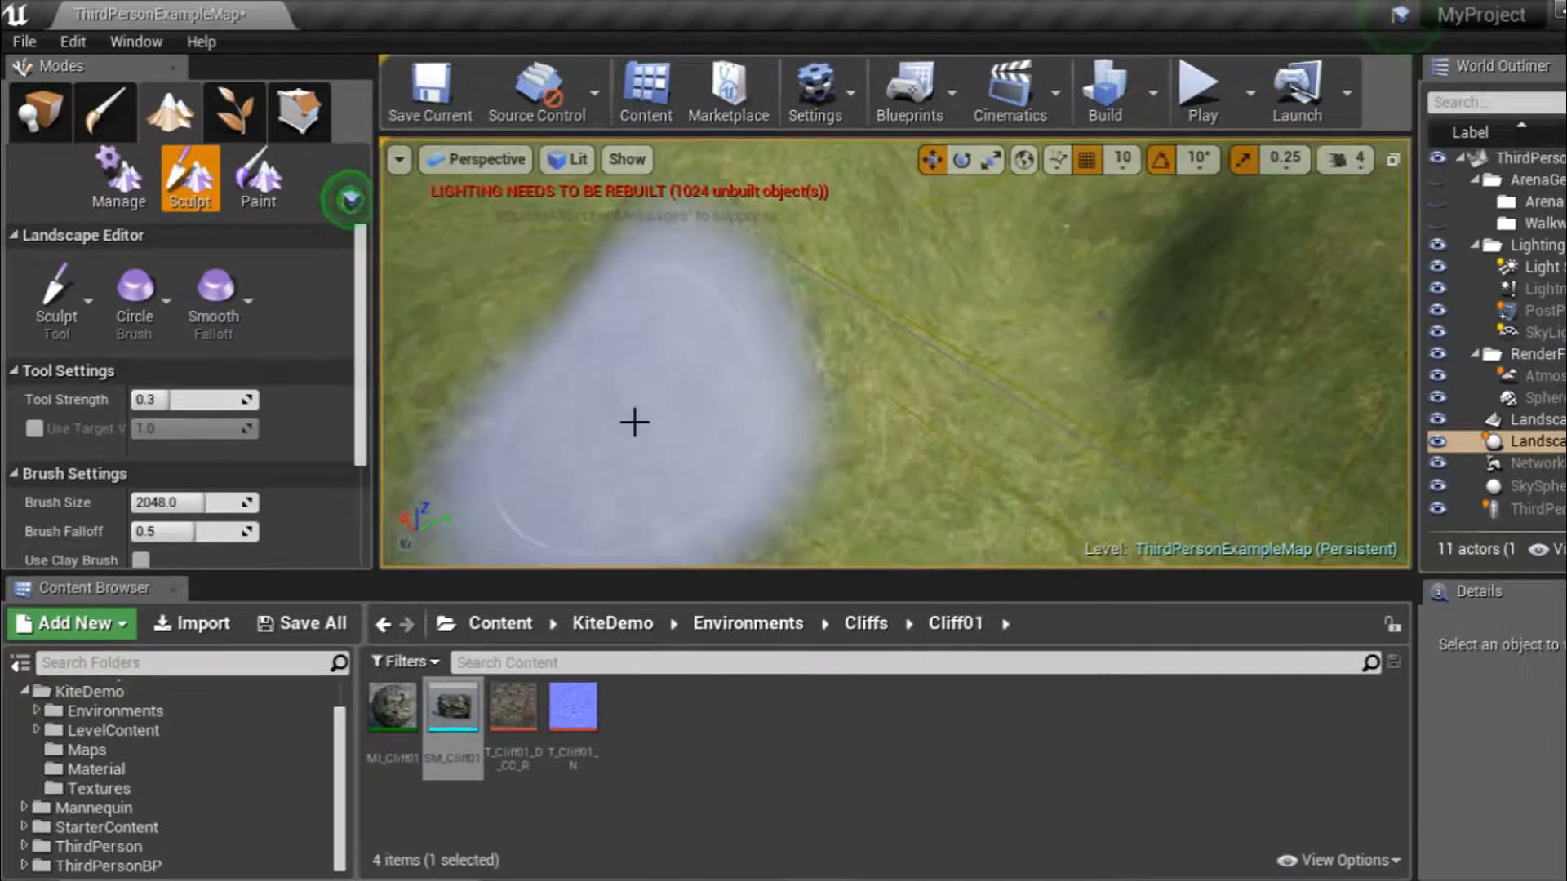
pyautogui.moveTo(531, 350); pyautogui.dragTo(714, 367, button='right')
pyautogui.moveTo(761, 292)
pyautogui.mouseDown(button='right')
pyautogui.moveTo(881, 314)
pyautogui.moveTo(881, 237)
pyautogui.mouseUp(button='right')
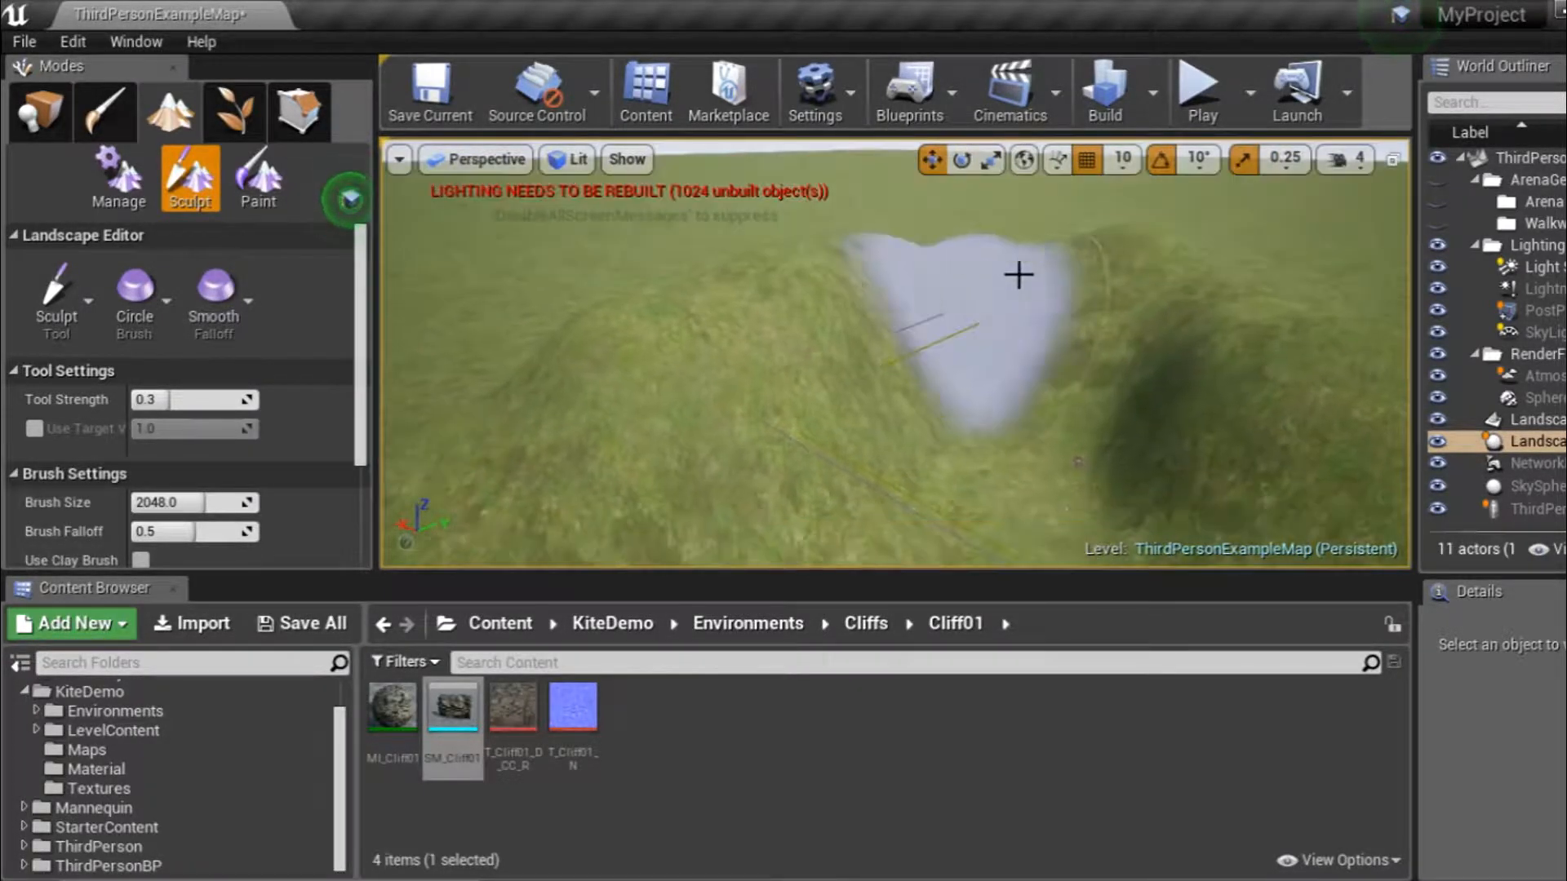
pyautogui.click(49, 315)
pyautogui.click(151, 310)
pyautogui.moveTo(595, 350)
pyautogui.mouseDown()
pyautogui.moveTo(818, 280)
pyautogui.moveTo(1244, 307)
pyautogui.moveTo(1182, 266)
pyautogui.moveTo(689, 335)
pyautogui.moveTo(933, 266)
pyautogui.moveTo(803, 280)
pyautogui.moveTo(1234, 371)
pyautogui.moveTo(882, 307)
pyautogui.mouseUp()
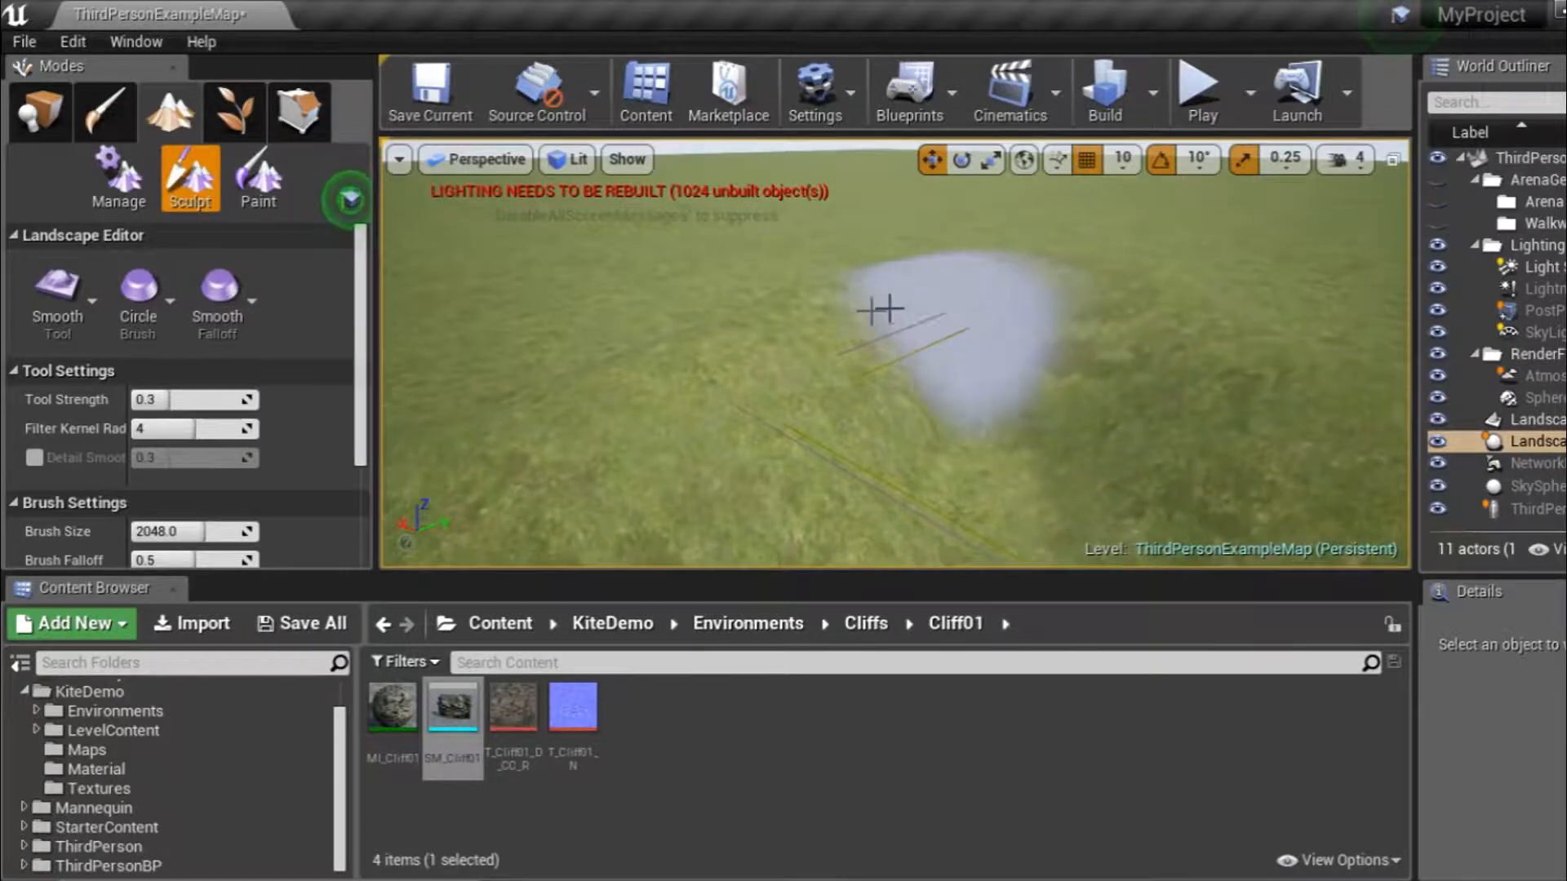
# Try the Flatten tool in Both mode at 0.3 strength on the smoothed terrain and undo the edit.
pyautogui.click(73, 301)
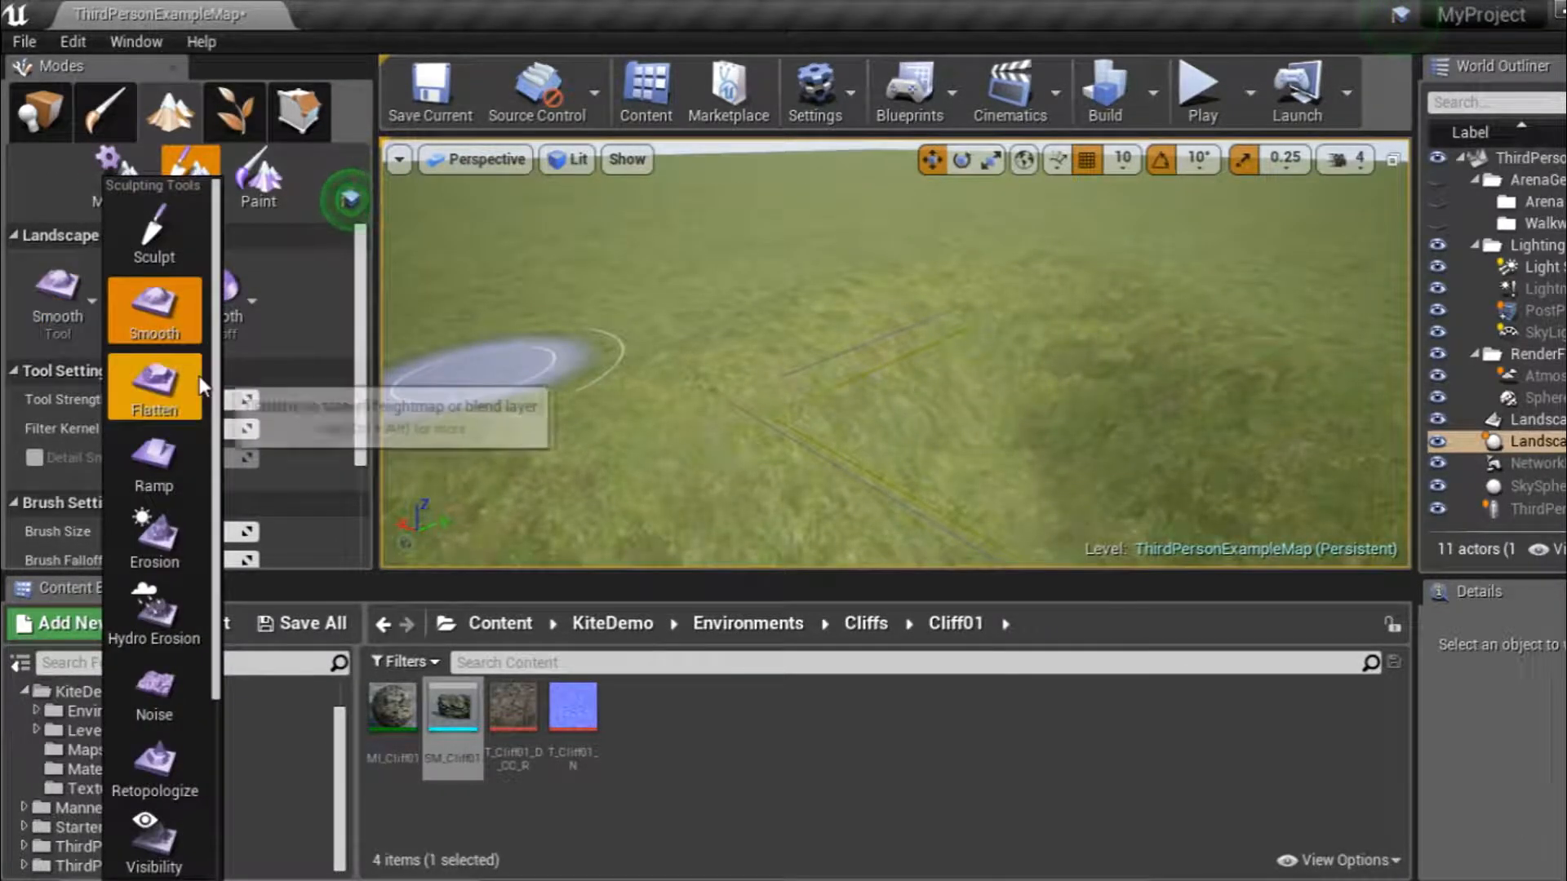
pyautogui.click(158, 388)
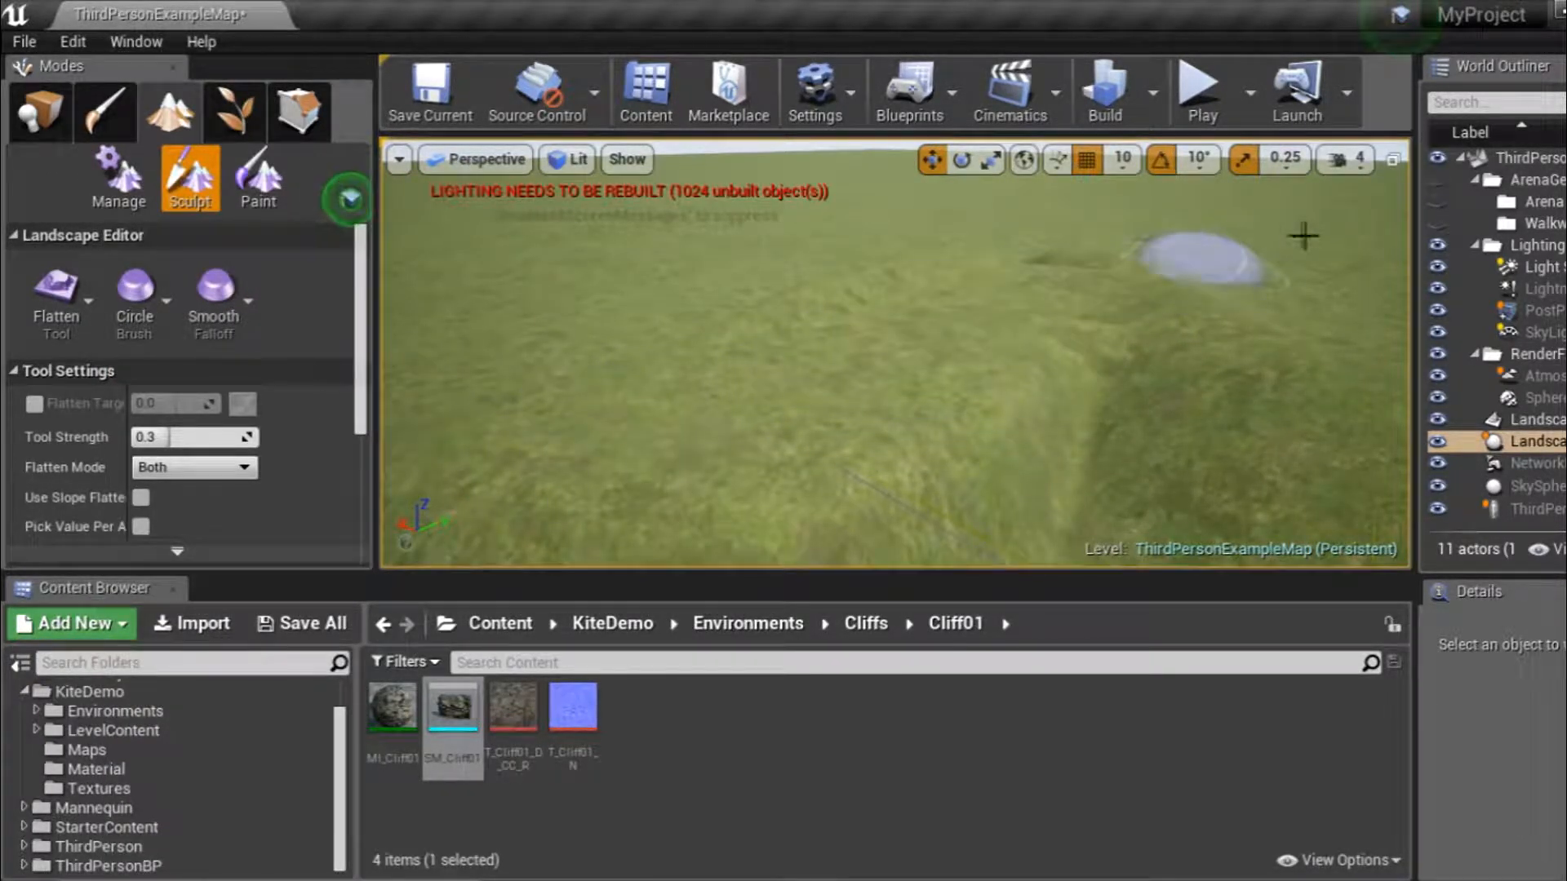
pyautogui.hotkey('ctrl', 'z')
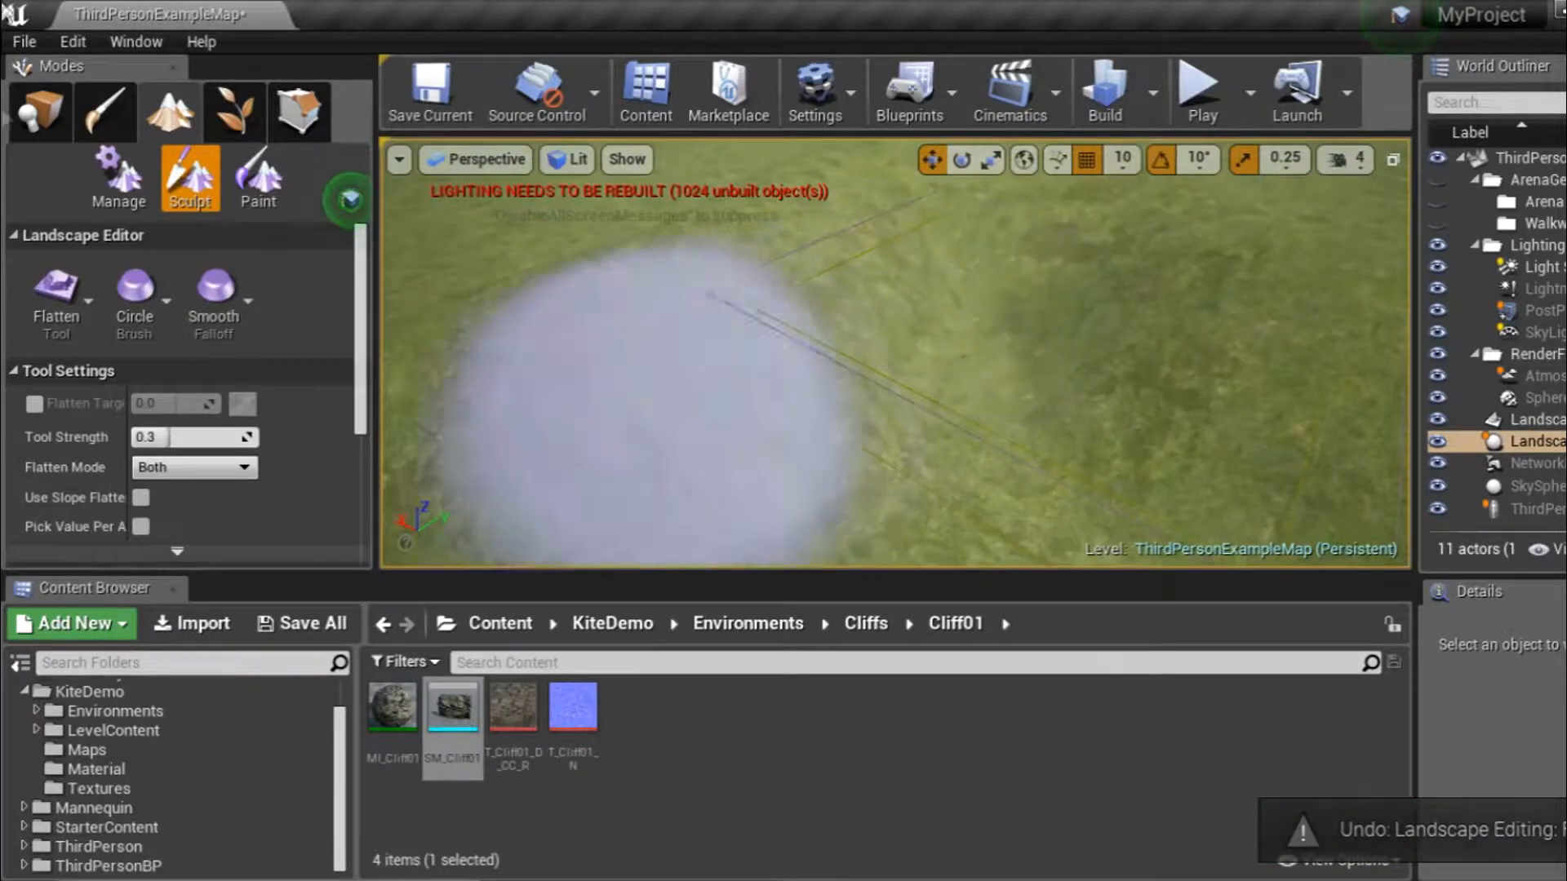
# Try a ramp 2000 wide with 0.4 side falloff between two landscape points, undo the edit and discard the points.
pyautogui.click(71, 324)
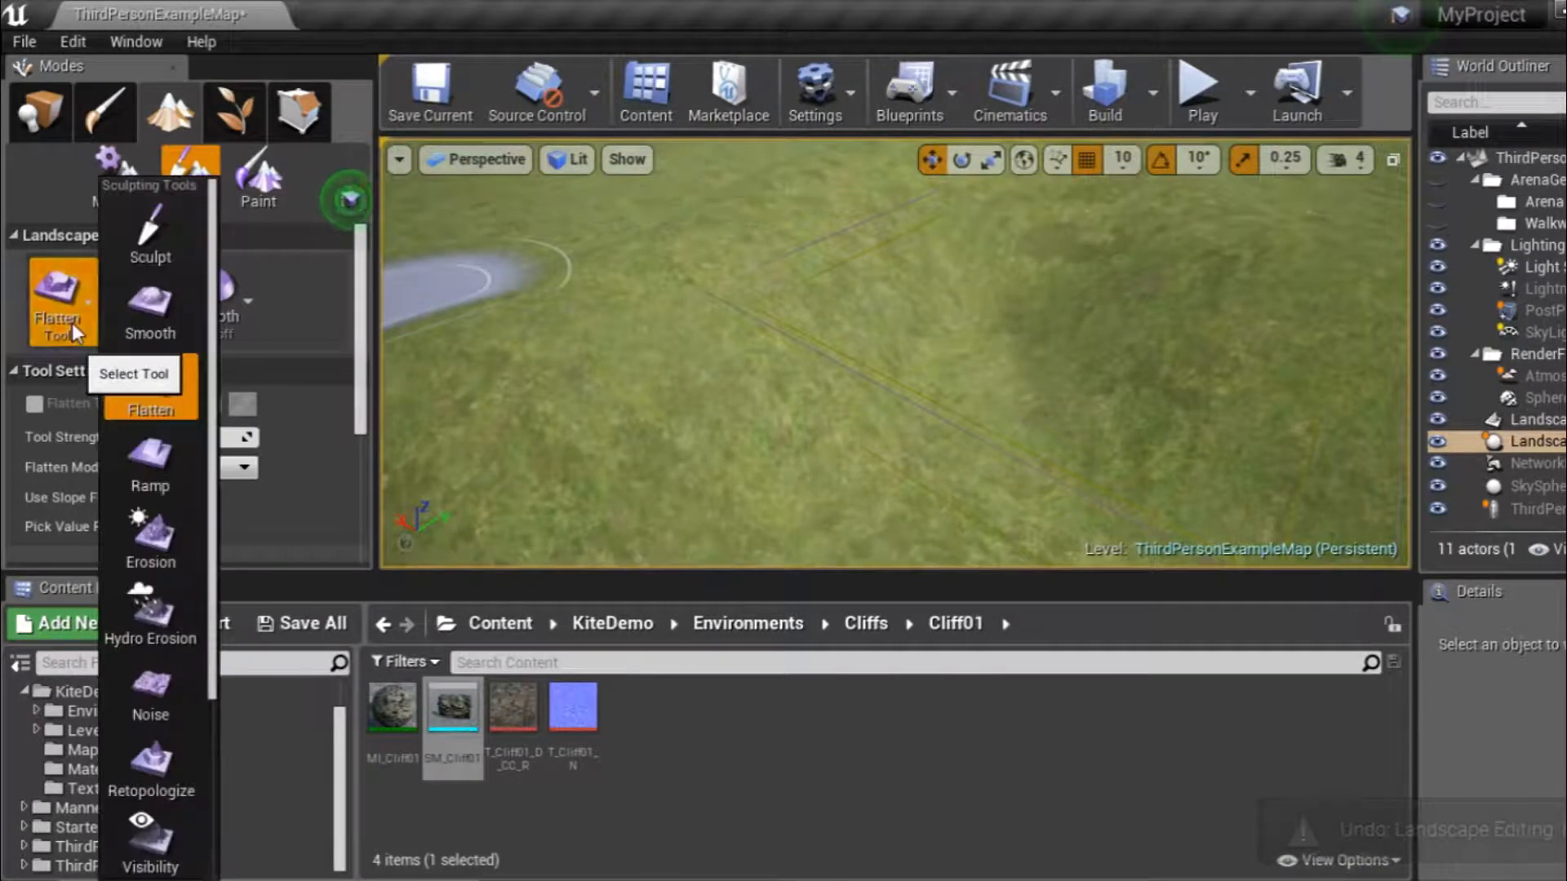
pyautogui.click(175, 450)
pyautogui.moveTo(1018, 327)
pyautogui.mouseDown(button='right')
pyautogui.moveTo(1074, 359)
pyautogui.moveTo(1018, 327)
pyautogui.mouseUp(button='right')
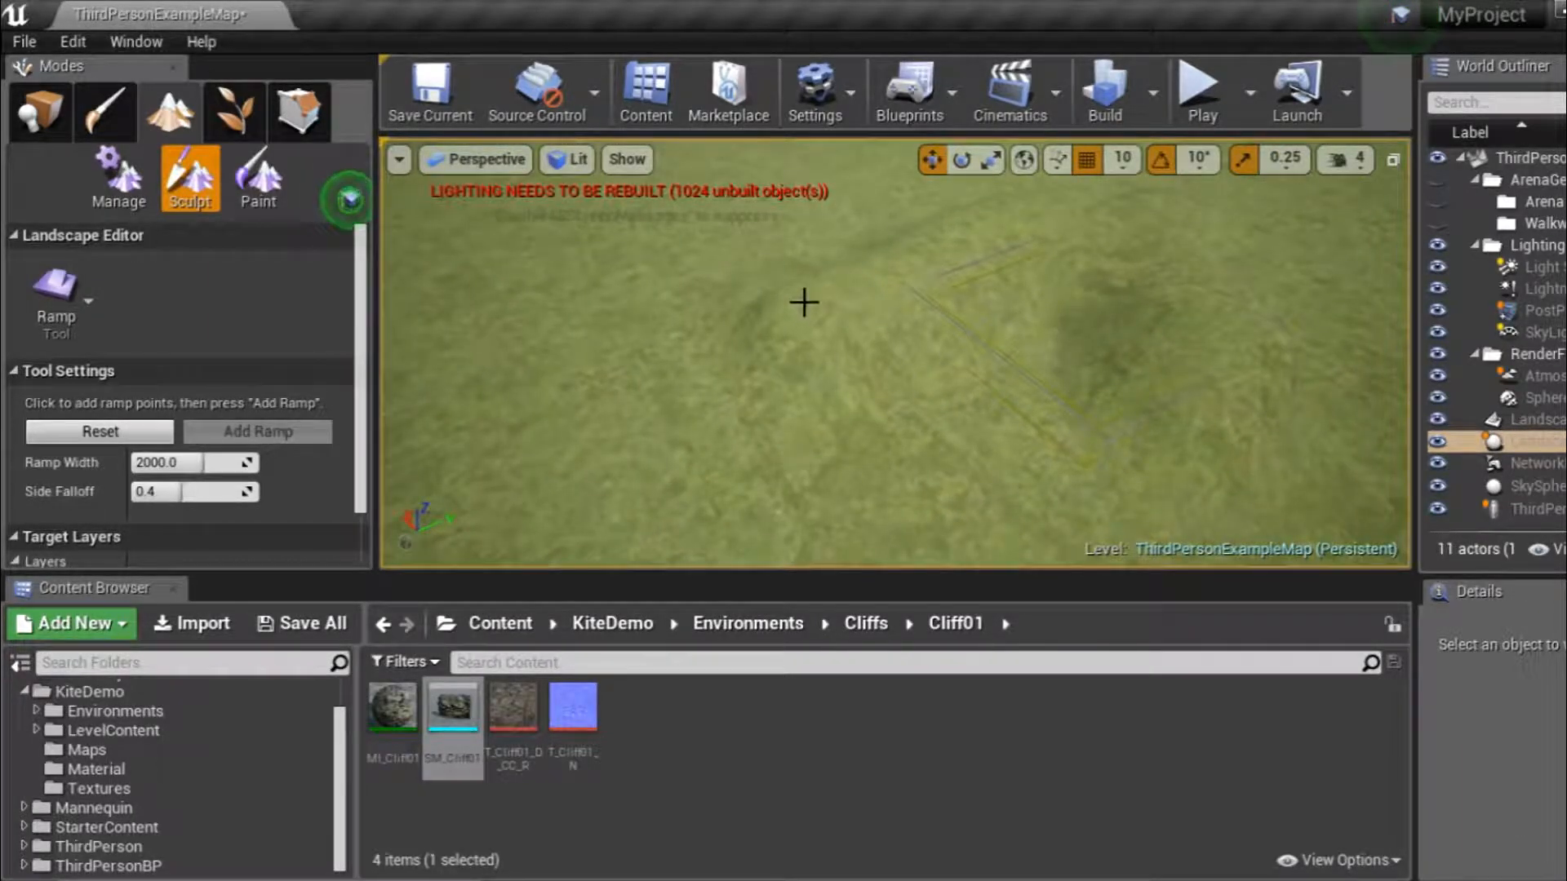
pyautogui.click(956, 509)
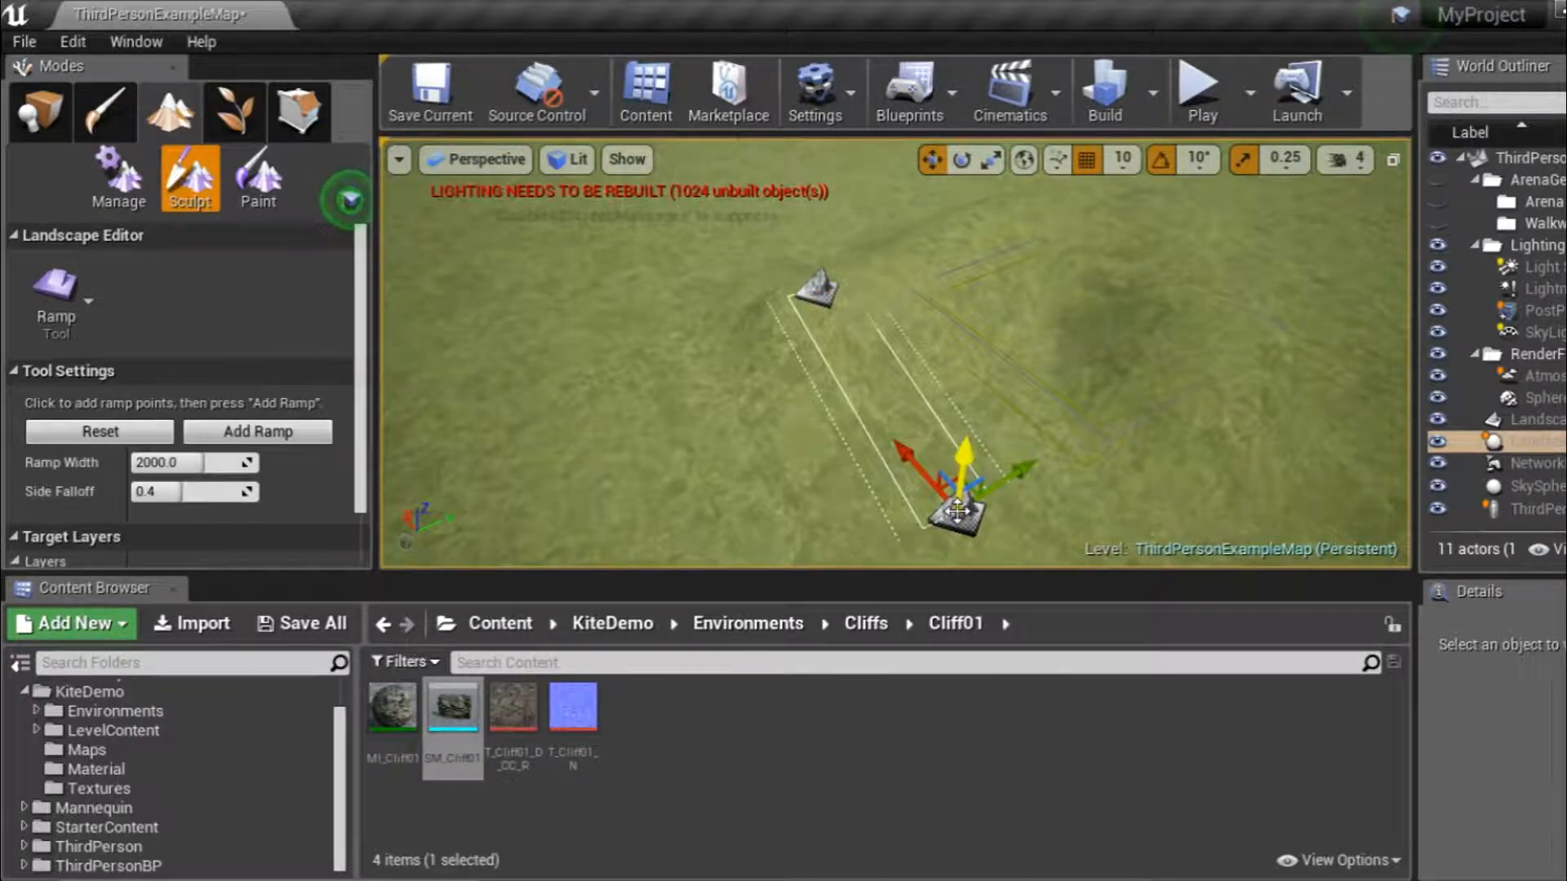
pyautogui.moveTo(854, 514); pyautogui.dragTo(966, 420, button='right')
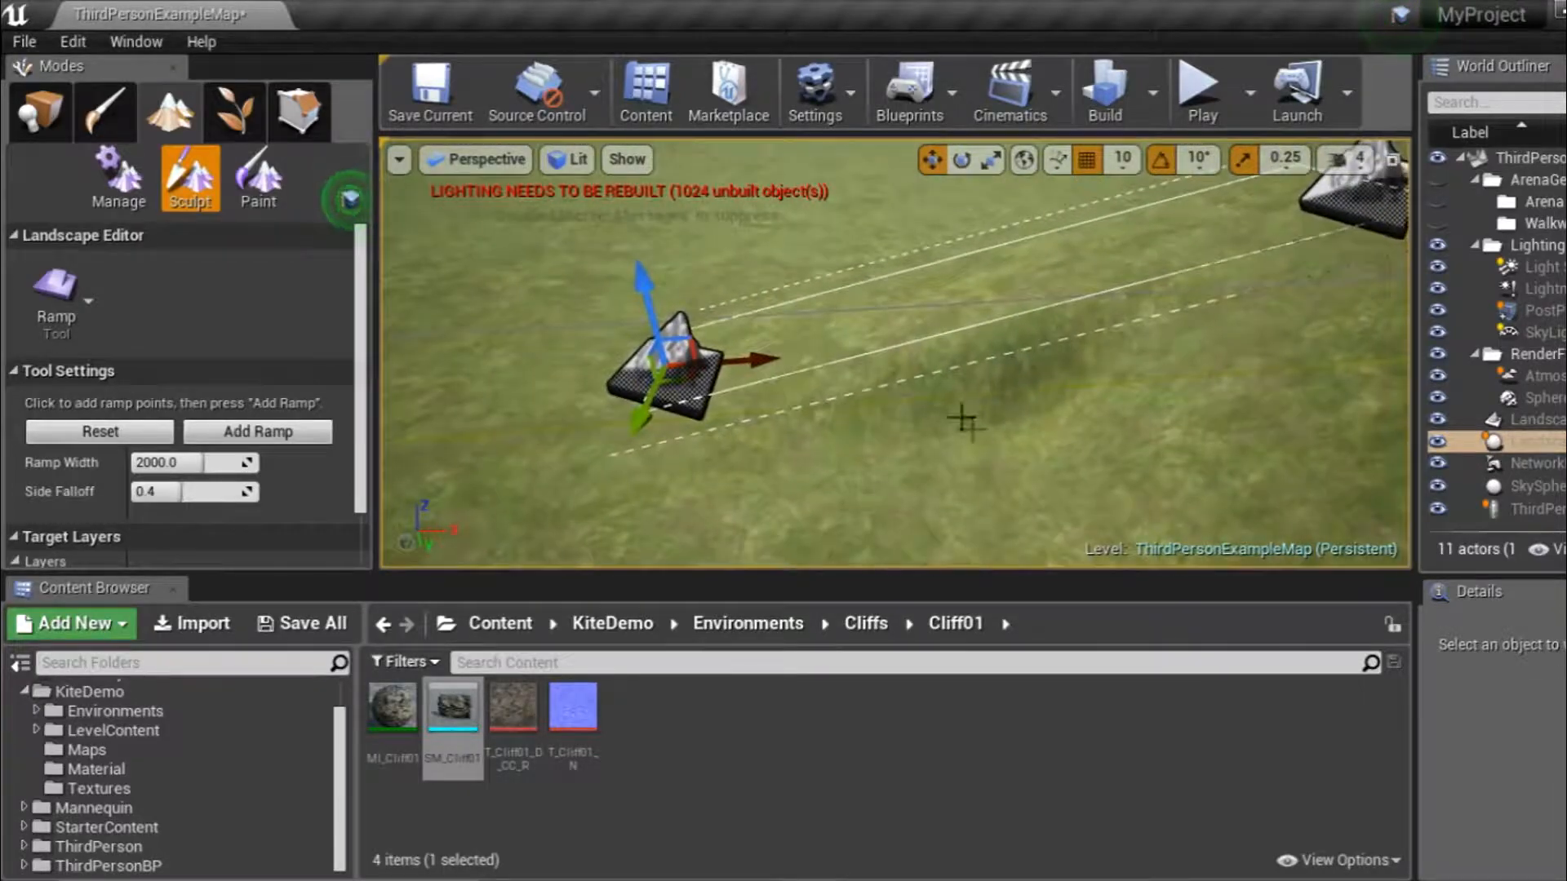
pyautogui.moveTo(730, 422); pyautogui.dragTo(849, 243, button='right')
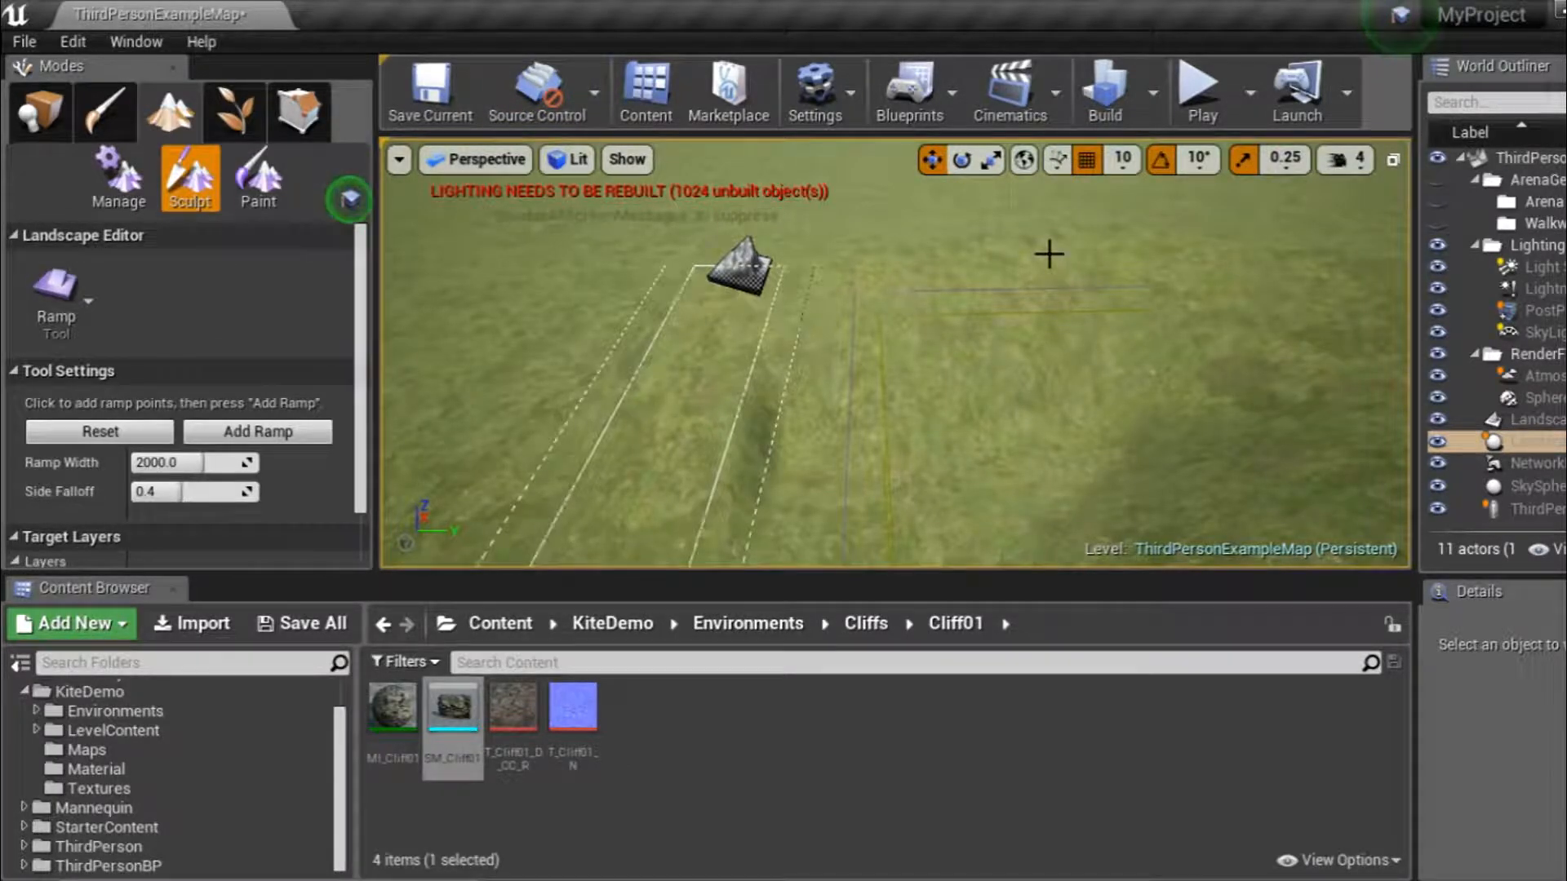
pyautogui.hotkey('ctrl', 'z')
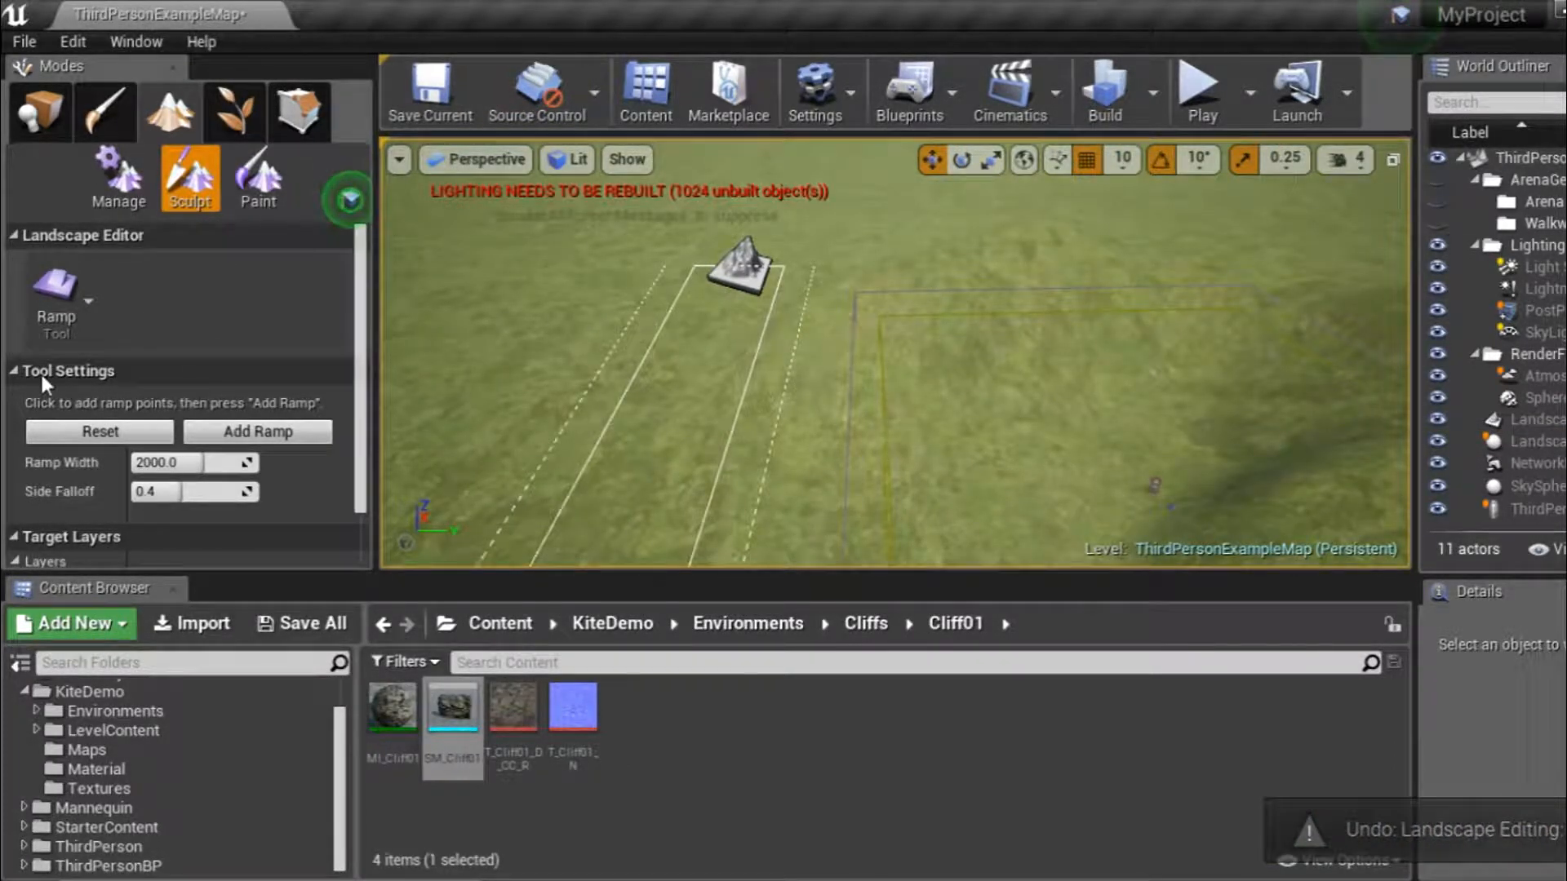
pyautogui.click(106, 204)
pyautogui.click(231, 123)
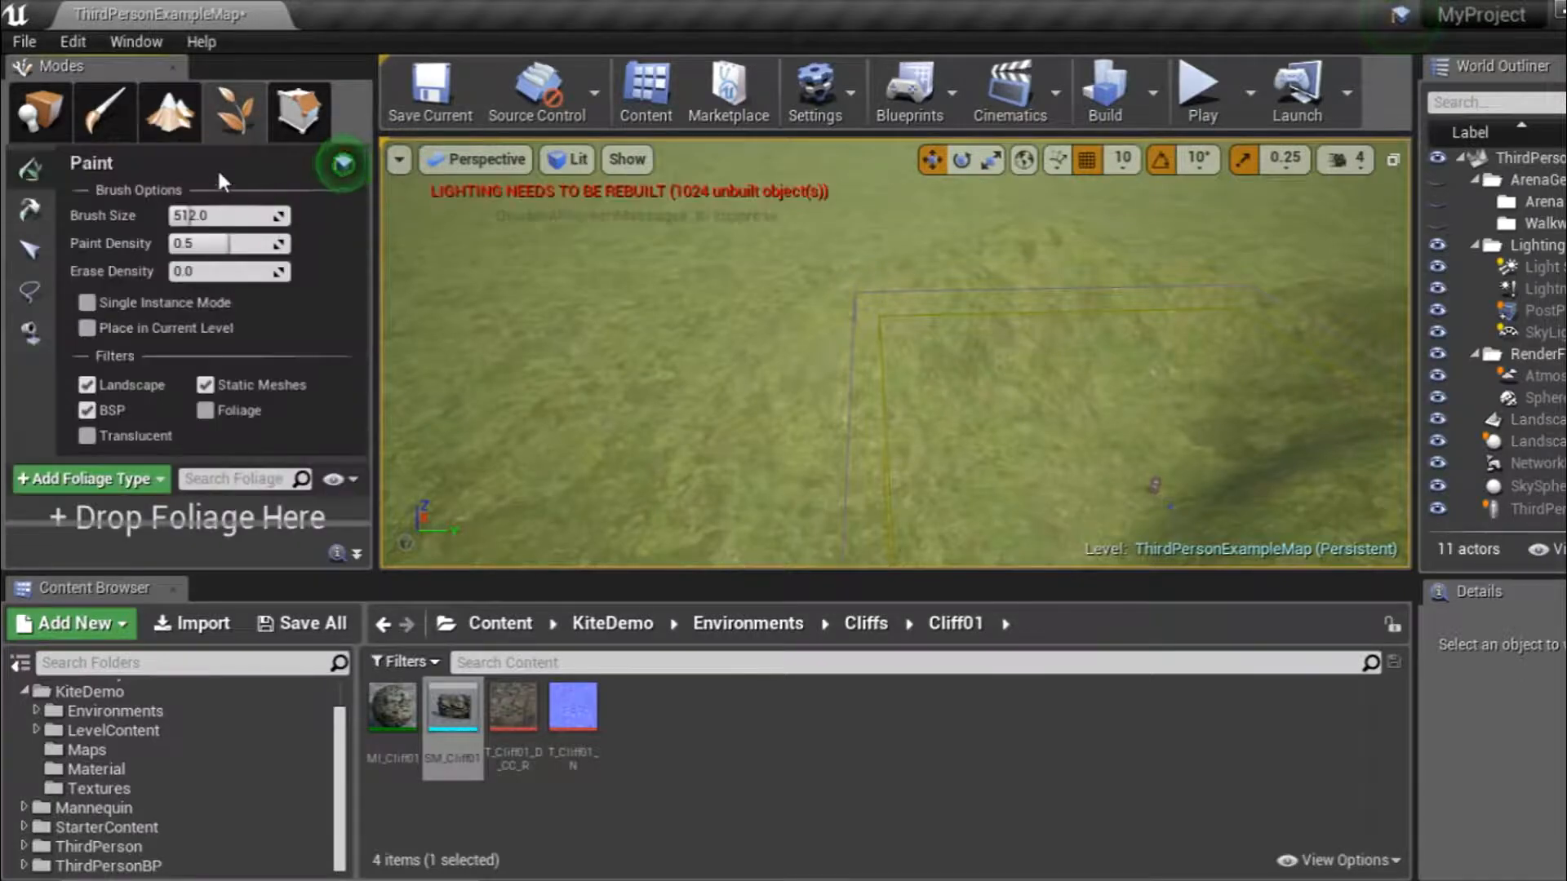
pyautogui.click(170, 110)
pyautogui.click(189, 175)
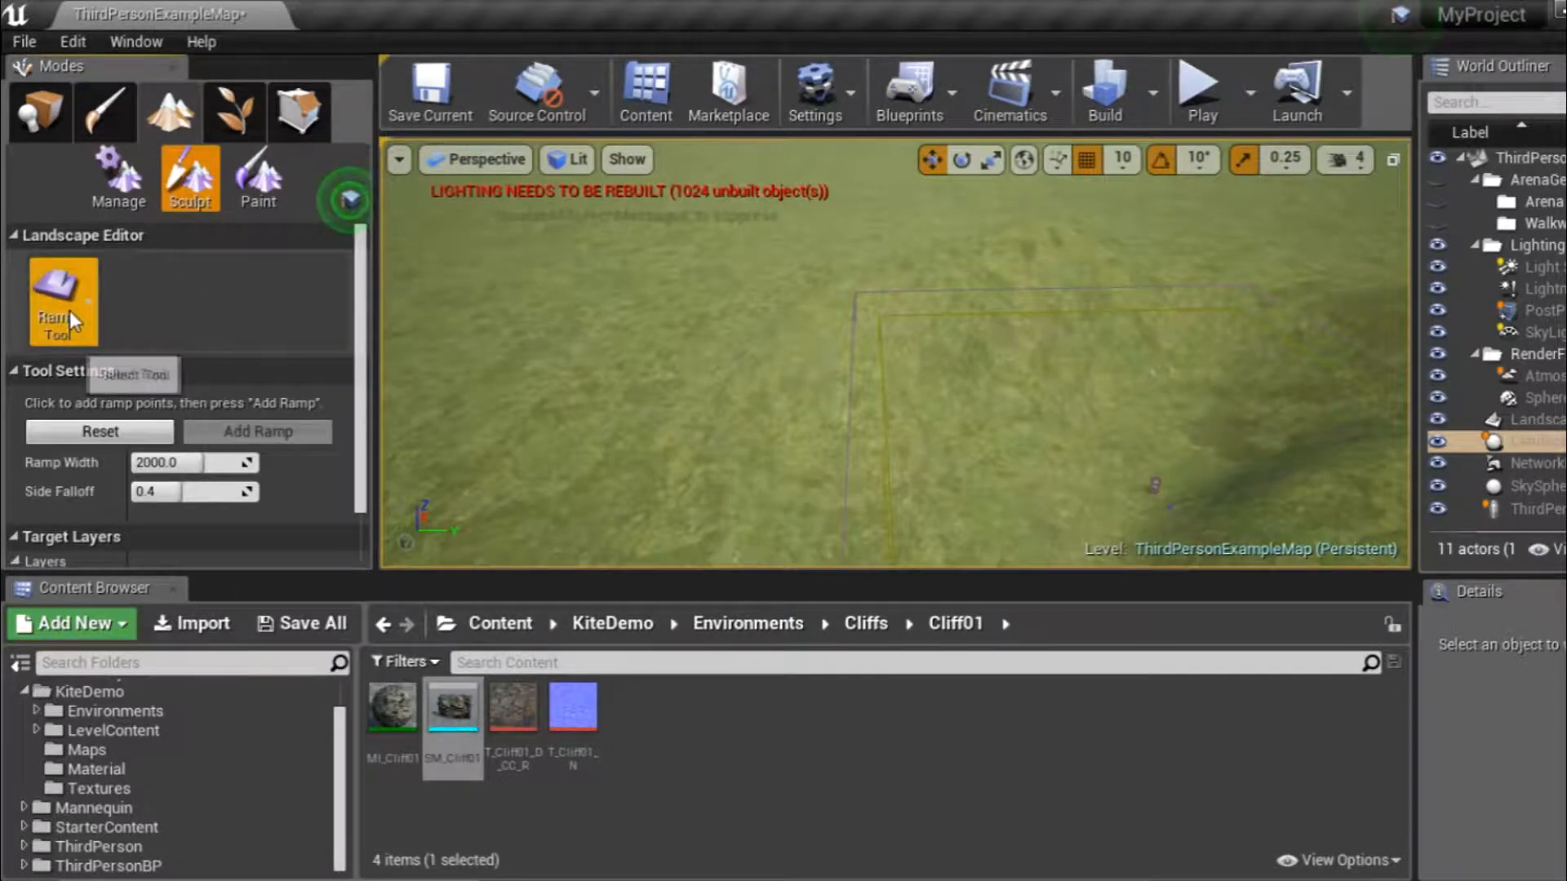
# Erode the terrain near the character with the Erosion tool at strength 0.3, threshold 64 and 28 iterations.
pyautogui.click(70, 310)
pyautogui.click(170, 561)
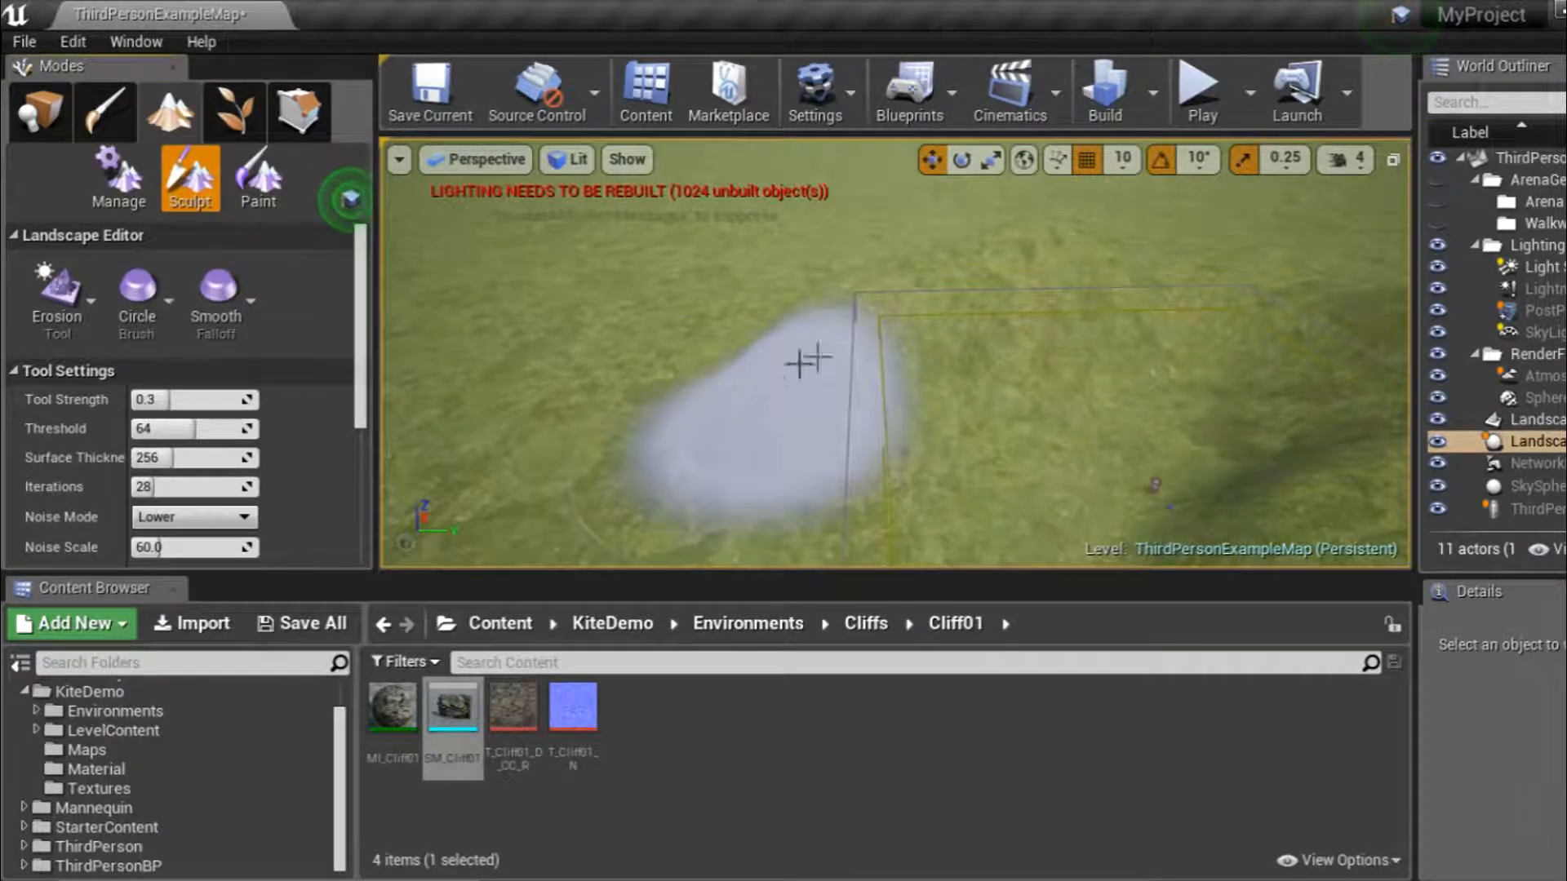
pyautogui.moveTo(1273, 408); pyautogui.dragTo(1379, 457, button='right')
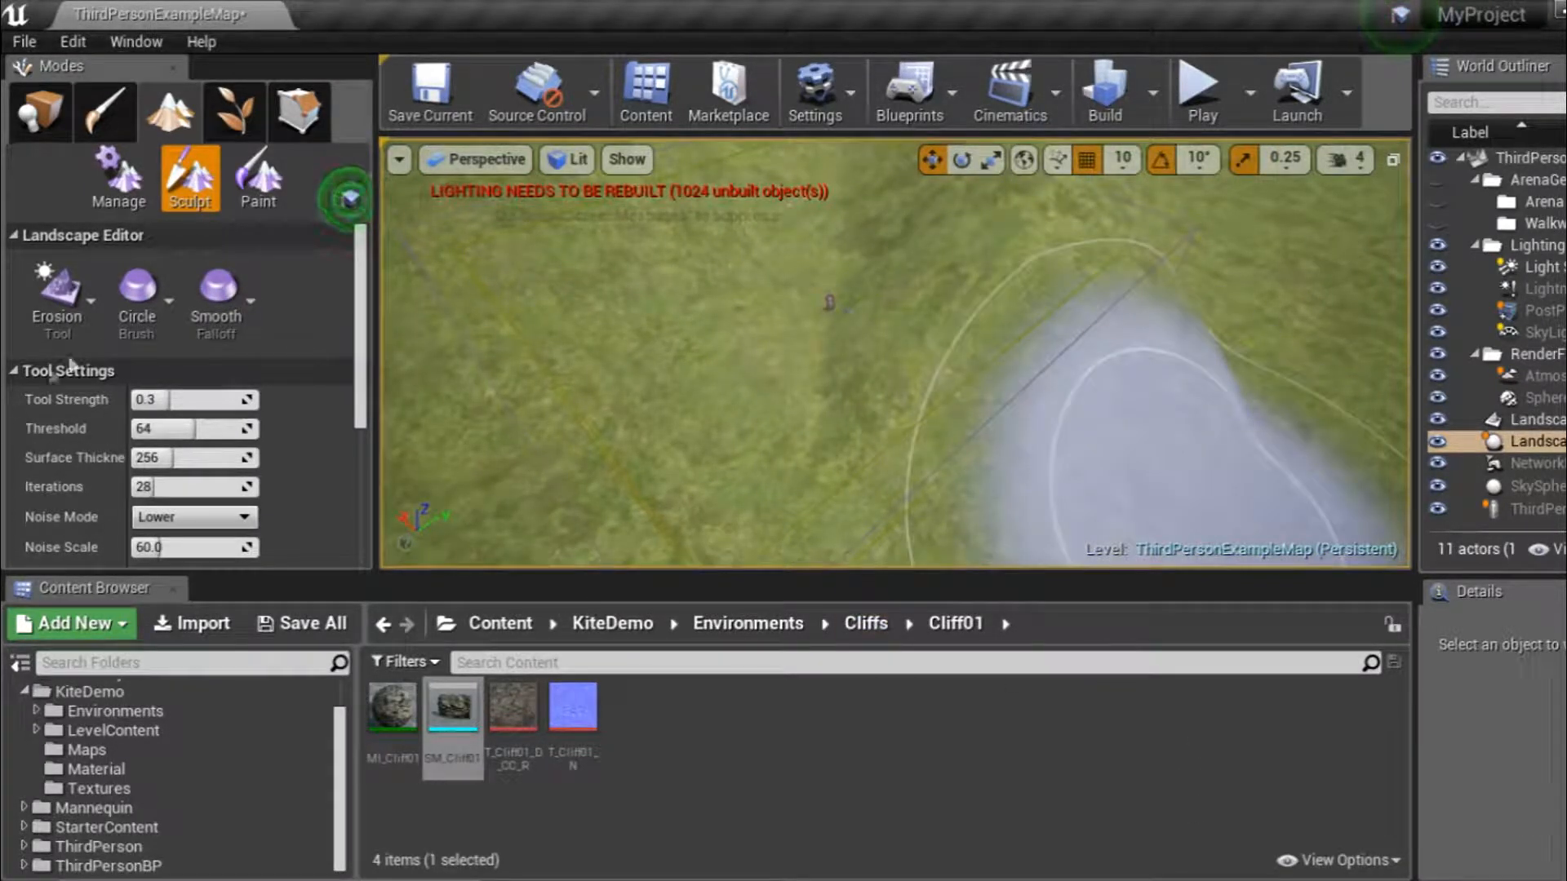
# Roughen the hills around the character with the Noise tool in Both mode at noise scale 128 and 0.3 strength.
pyautogui.click(57, 310)
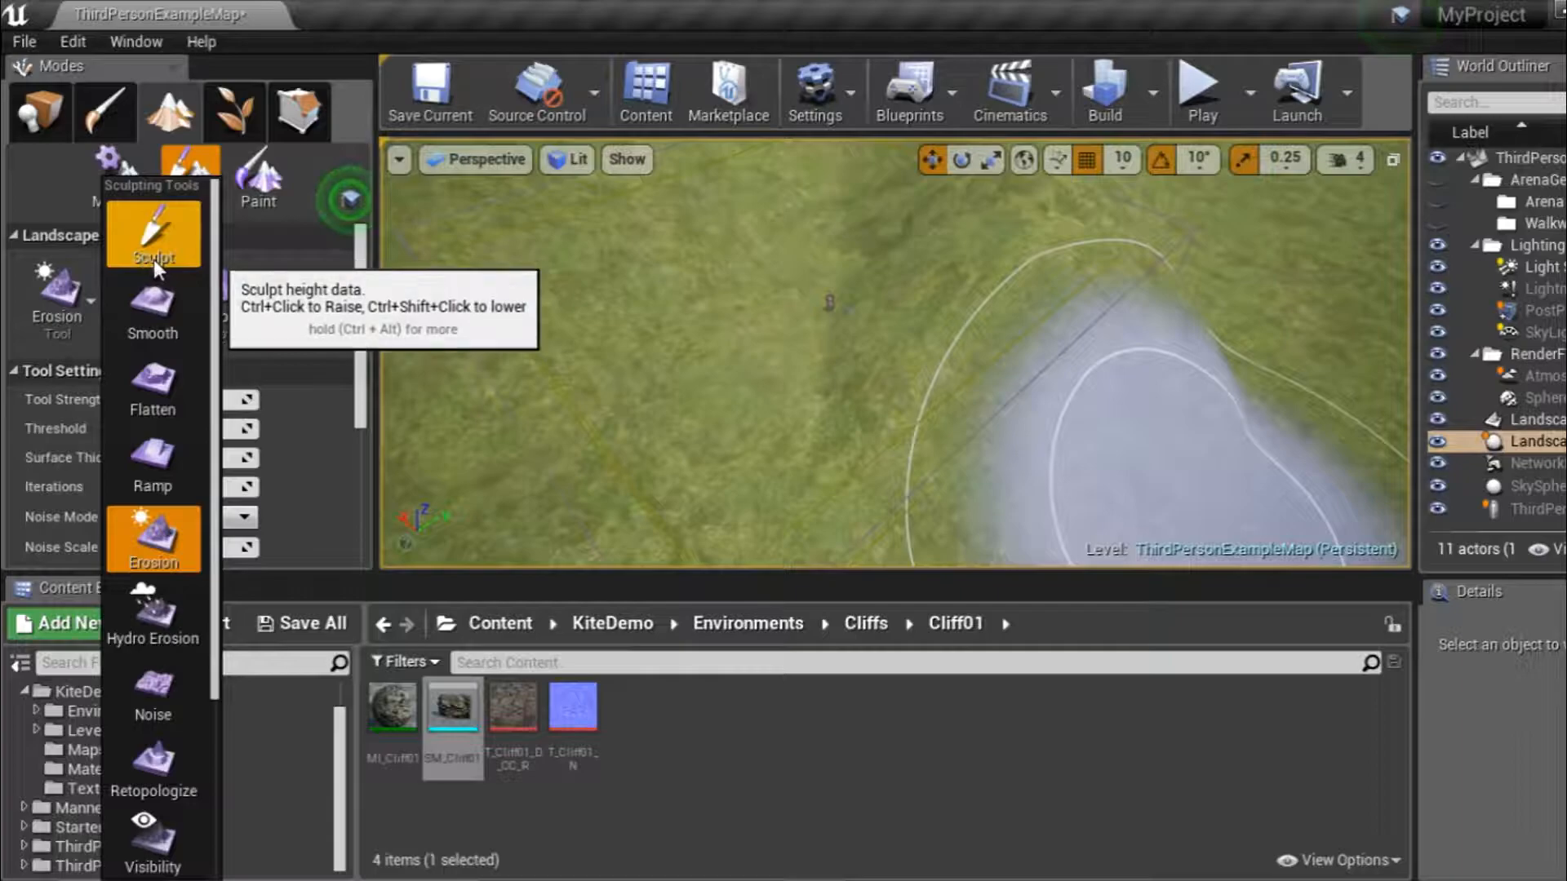
pyautogui.click(153, 689)
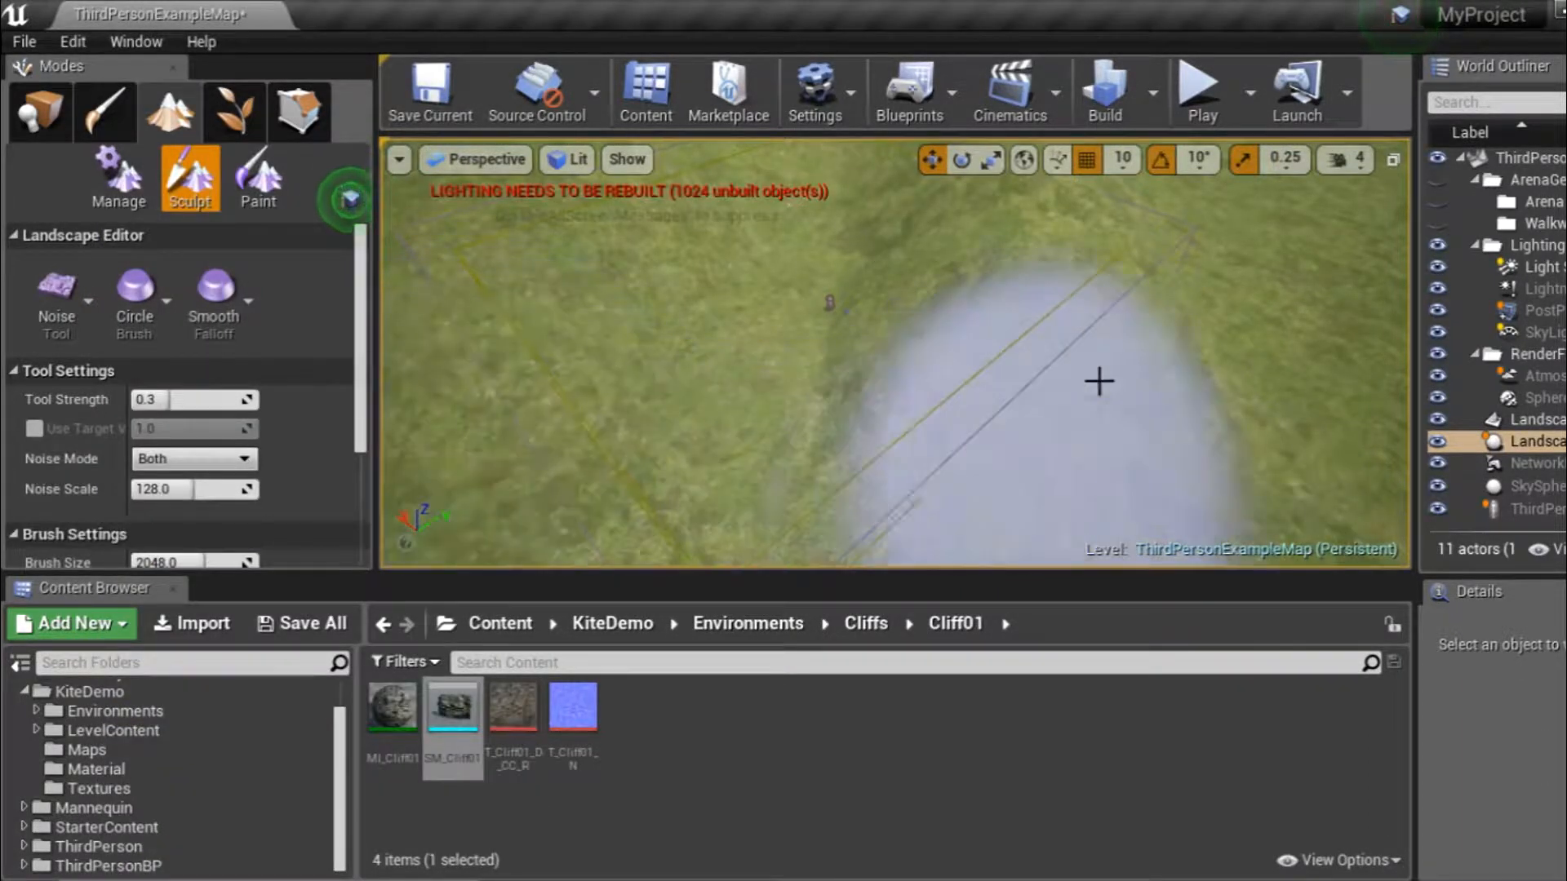
pyautogui.moveTo(1012, 448)
pyautogui.mouseDown(button='right')
pyautogui.moveTo(1008, 351)
pyautogui.moveTo(963, 441)
pyautogui.mouseUp(button='right')
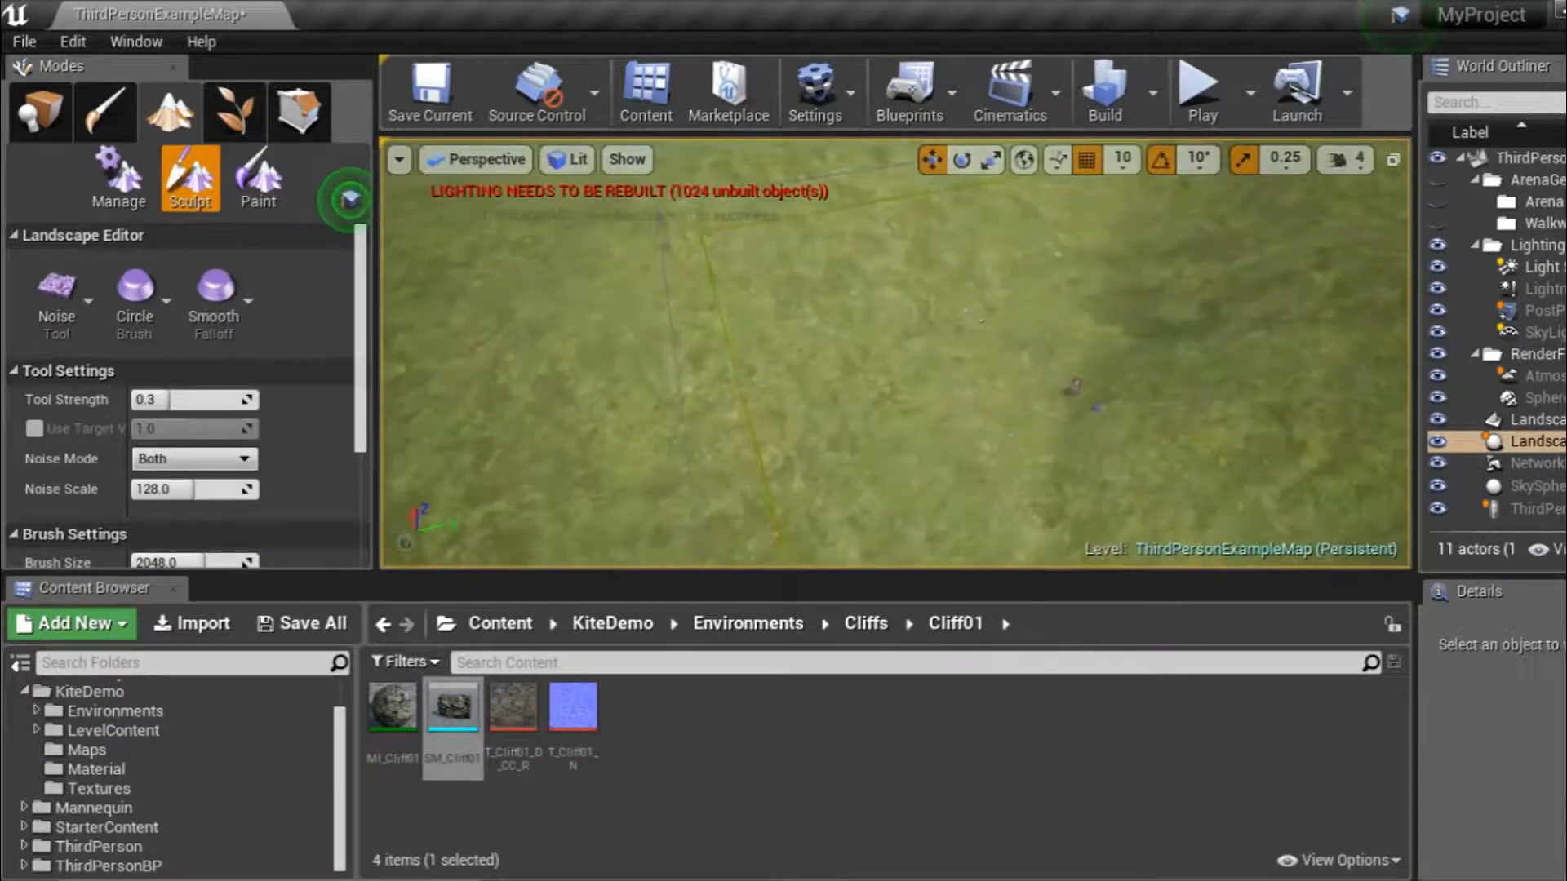
pyautogui.moveTo(671, 336)
pyautogui.mouseDown(button='right')
pyautogui.moveTo(776, 409)
pyautogui.moveTo(740, 454)
pyautogui.mouseUp(button='right')
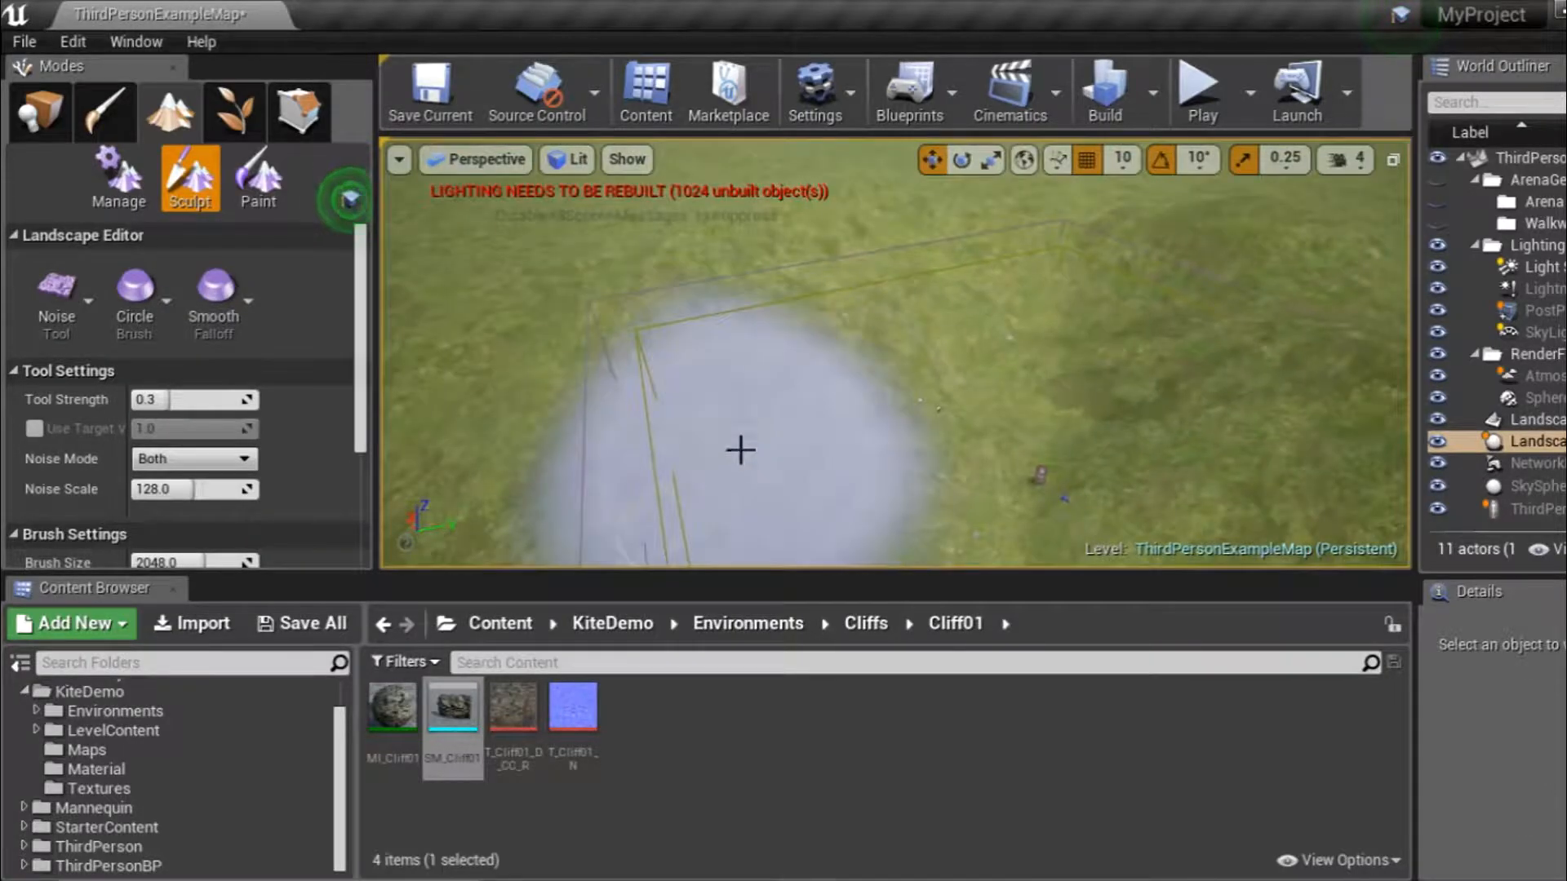
pyautogui.moveTo(854, 285); pyautogui.dragTo(1053, 204, button='right')
pyautogui.moveTo(927, 304); pyautogui.dragTo(943, 305, button='right')
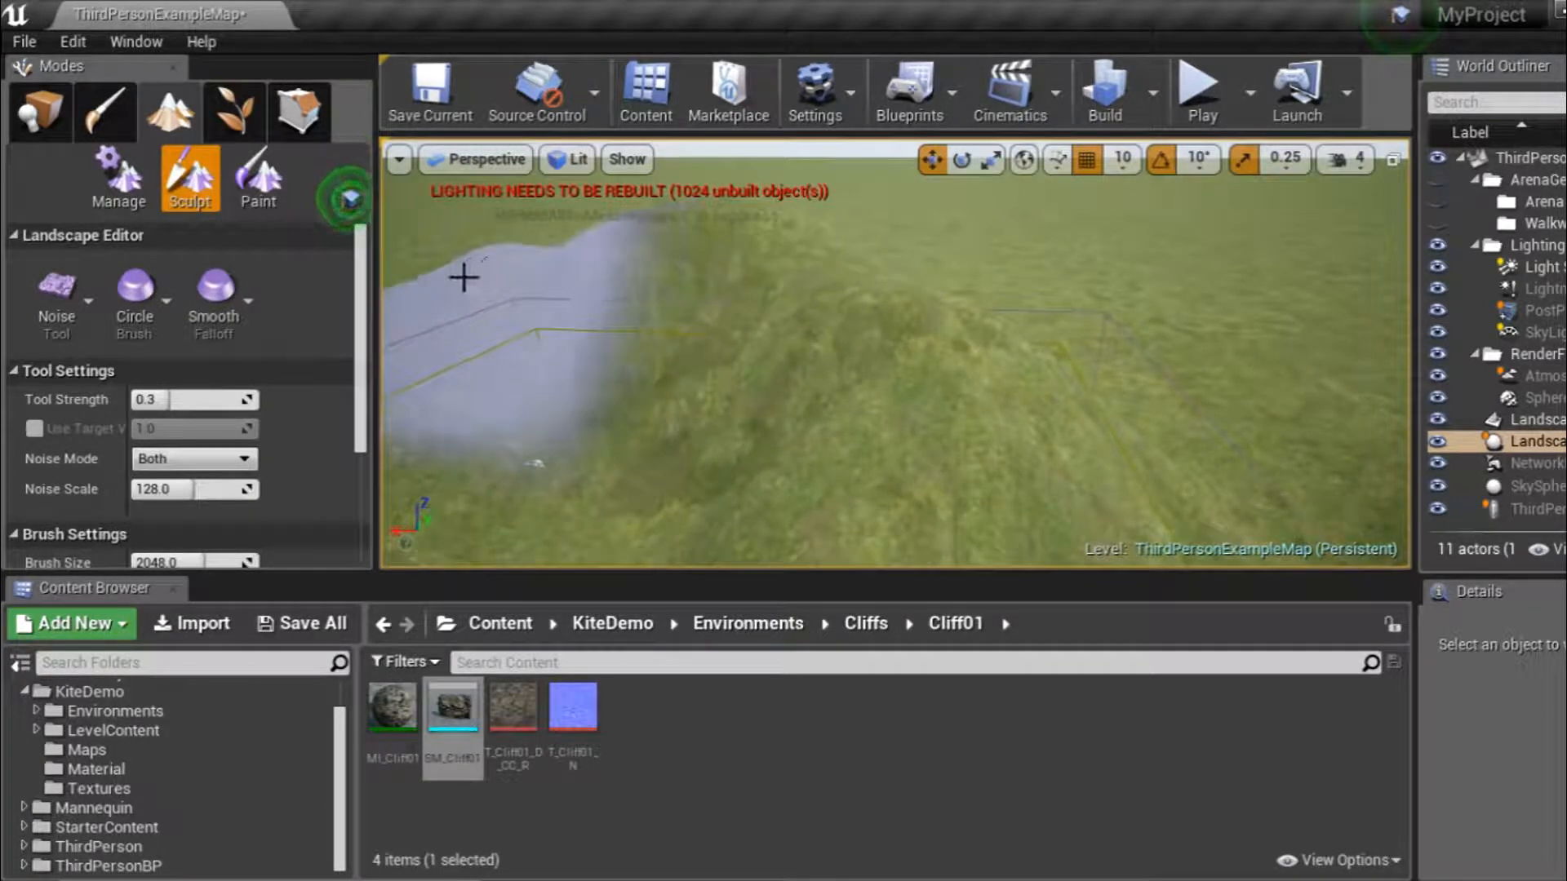
pyautogui.moveTo(702, 239); pyautogui.dragTo(708, 343, button='right')
pyautogui.moveTo(828, 331)
pyautogui.mouseDown(button='right')
pyautogui.moveTo(755, 347)
pyautogui.moveTo(584, 318)
pyautogui.mouseUp(button='right')
# Look through the available landscape sculpting tools and brush types.
pyautogui.click(56, 297)
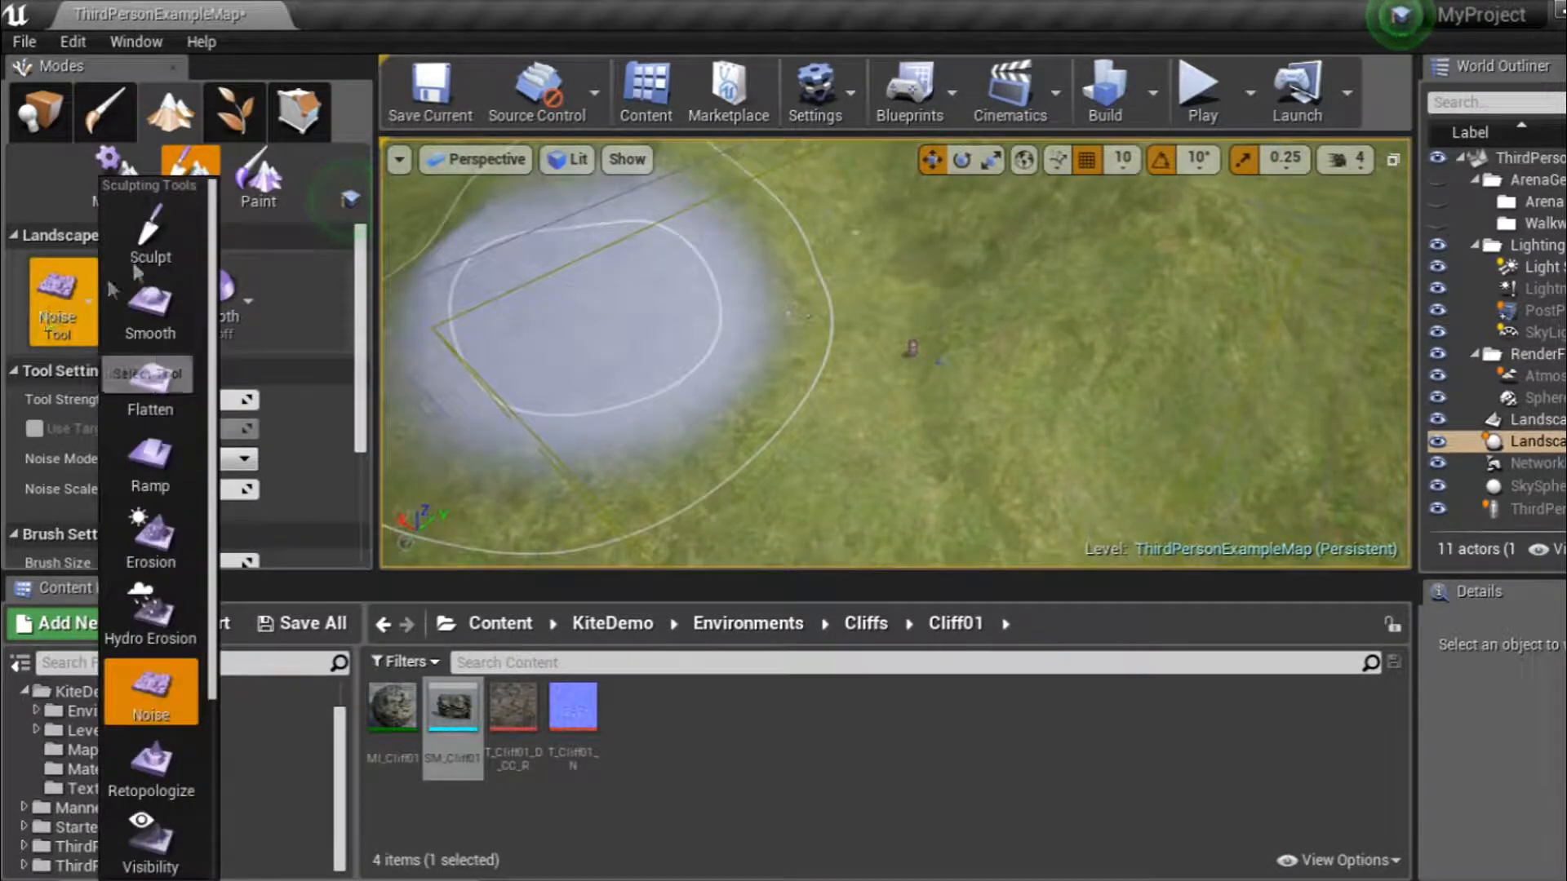
pyautogui.click(281, 262)
pyautogui.click(140, 306)
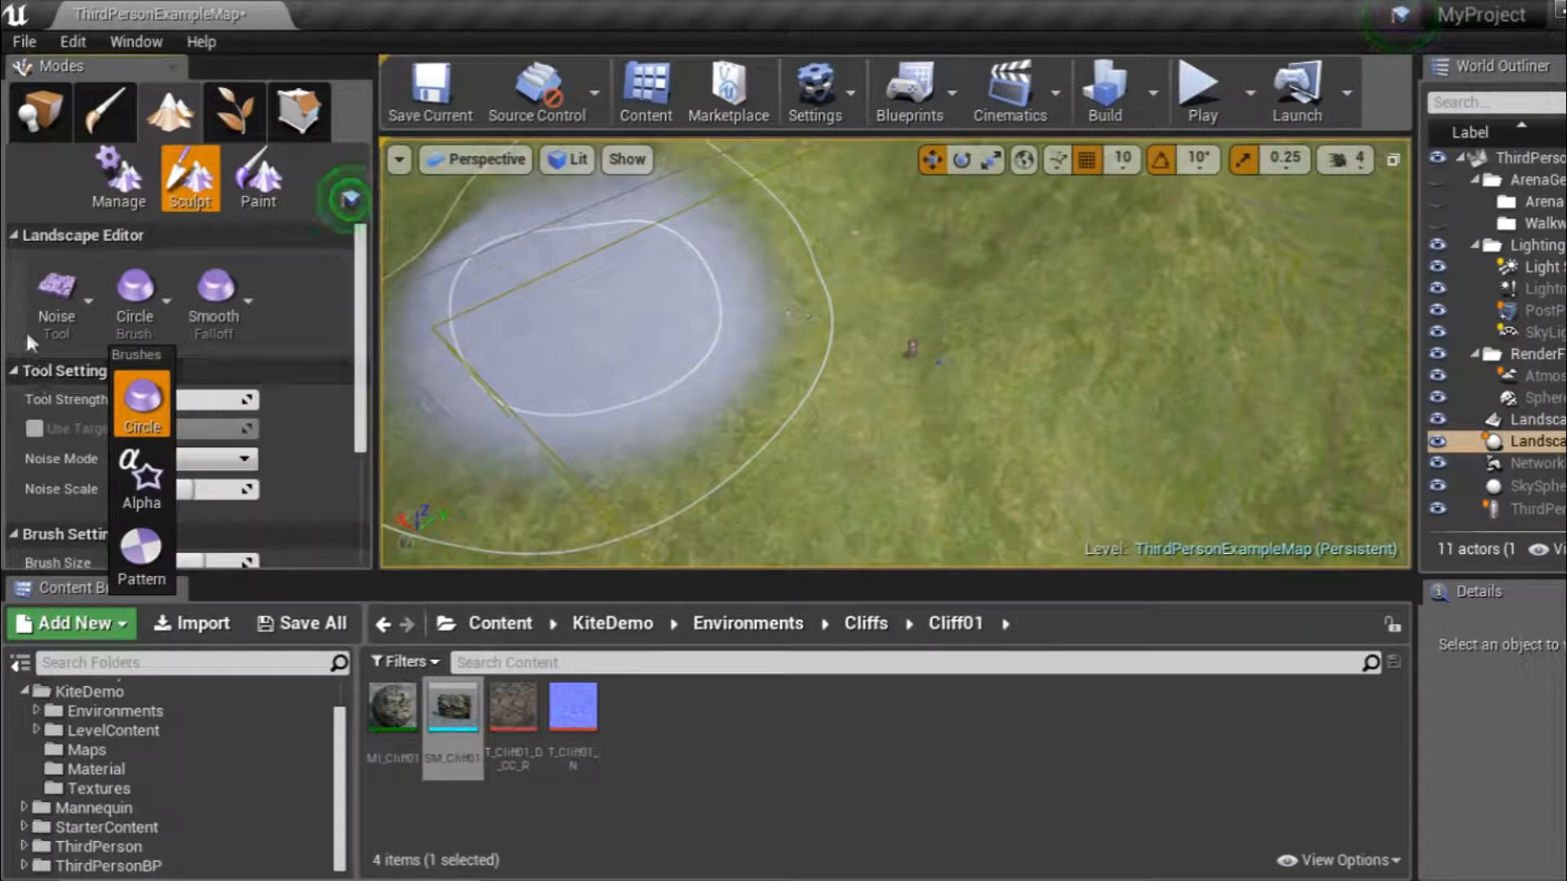
# Switch the active landscape tool from Noise back to Sculpt.
pyautogui.click(38, 310)
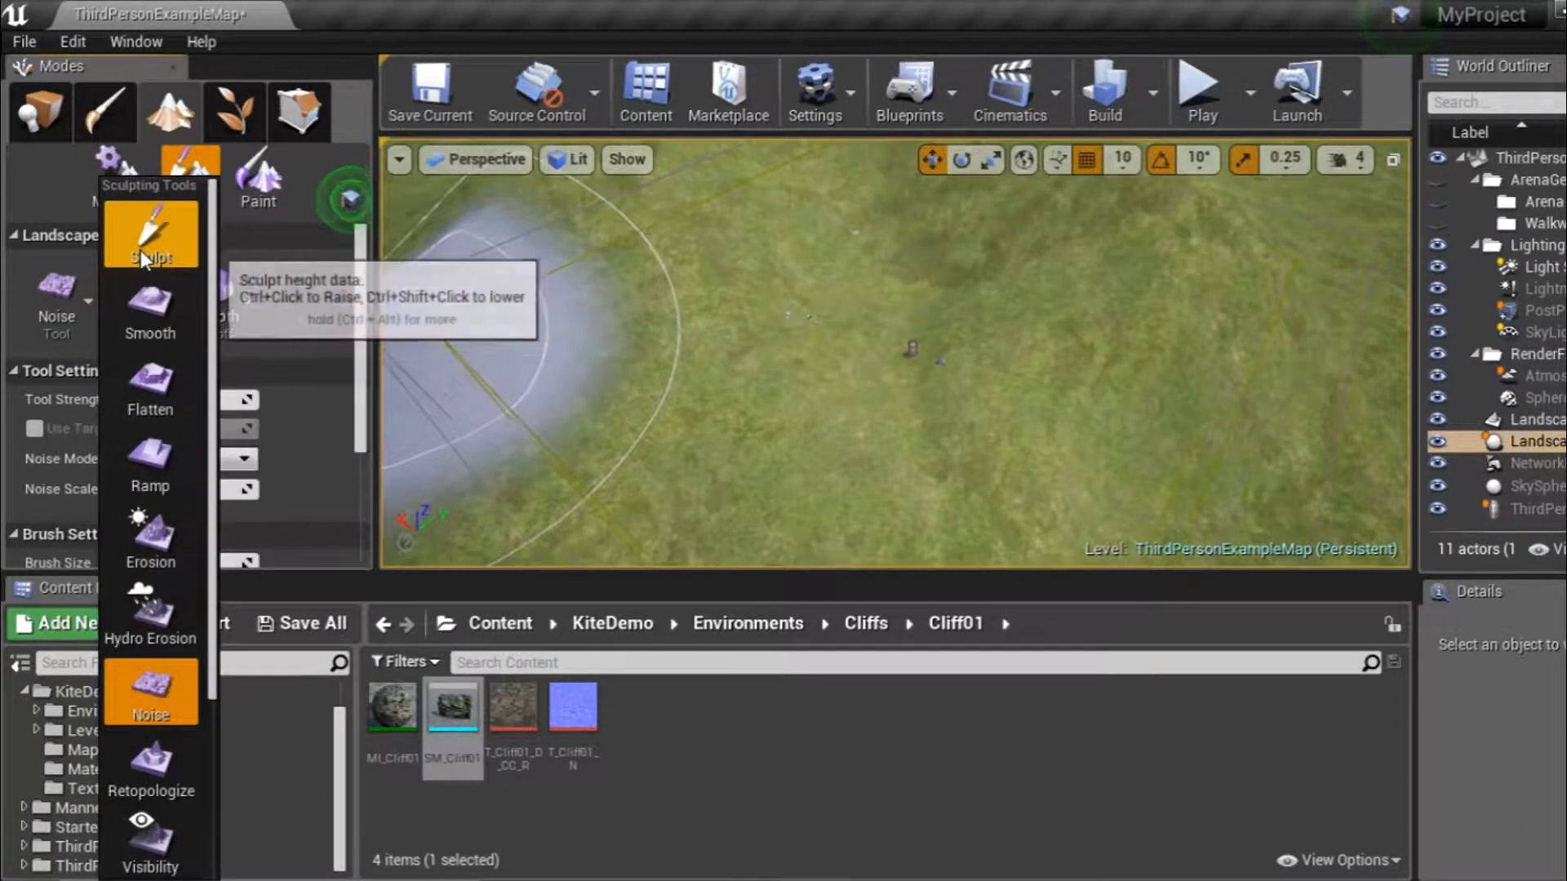
pyautogui.click(140, 250)
pyautogui.moveTo(903, 350); pyautogui.dragTo(903, 199)
# Play-test the level by running and jumping the character over the sculpted hills, and end the session.
pyautogui.click(1203, 92)
pyautogui.press('w')
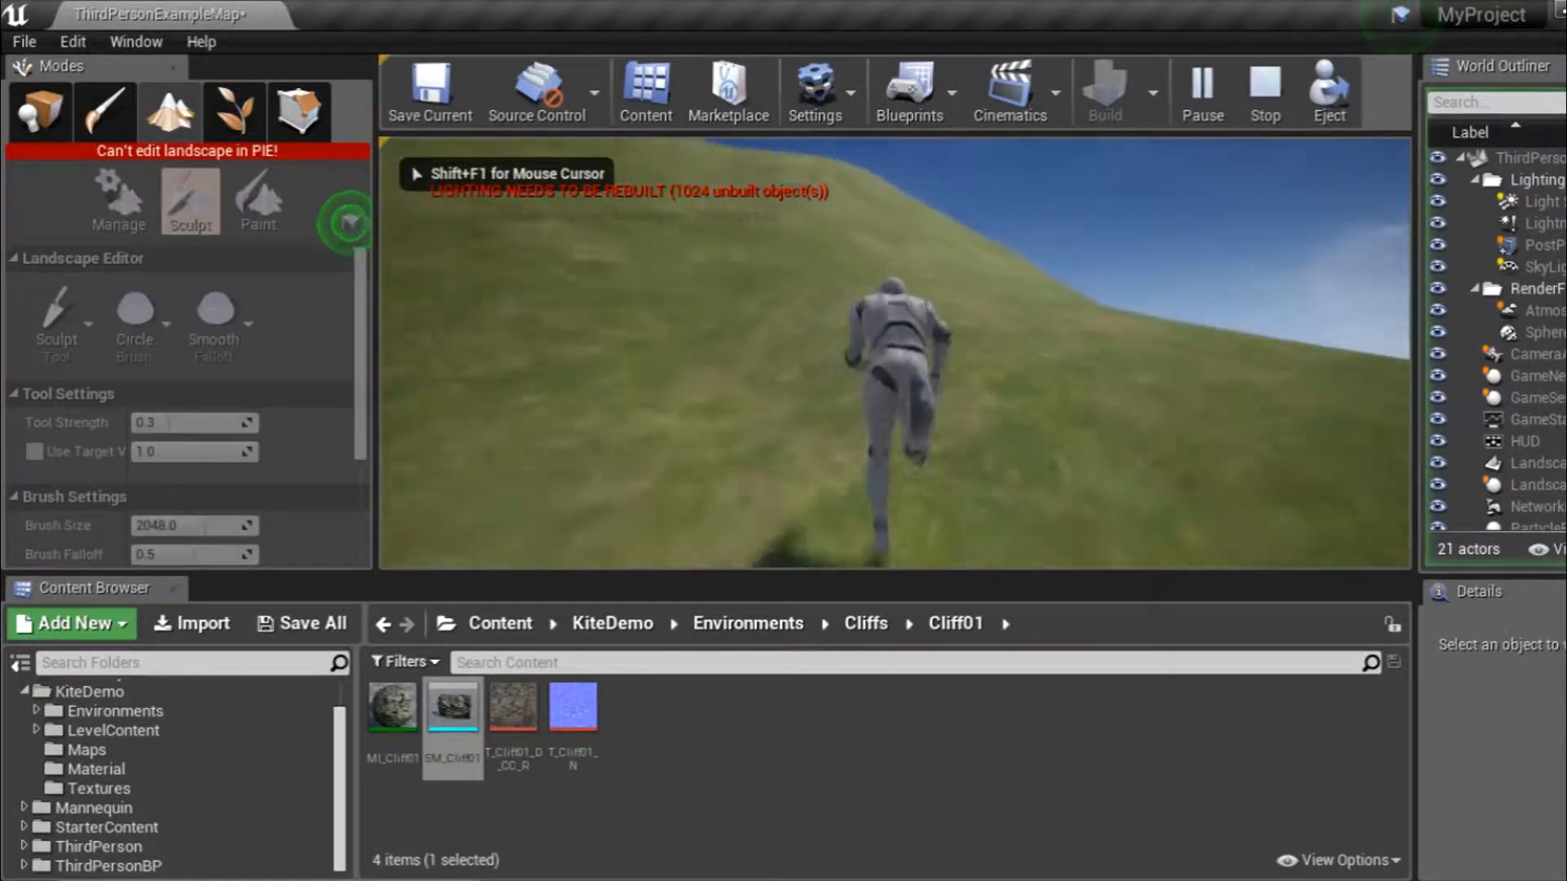
pyautogui.press('w')
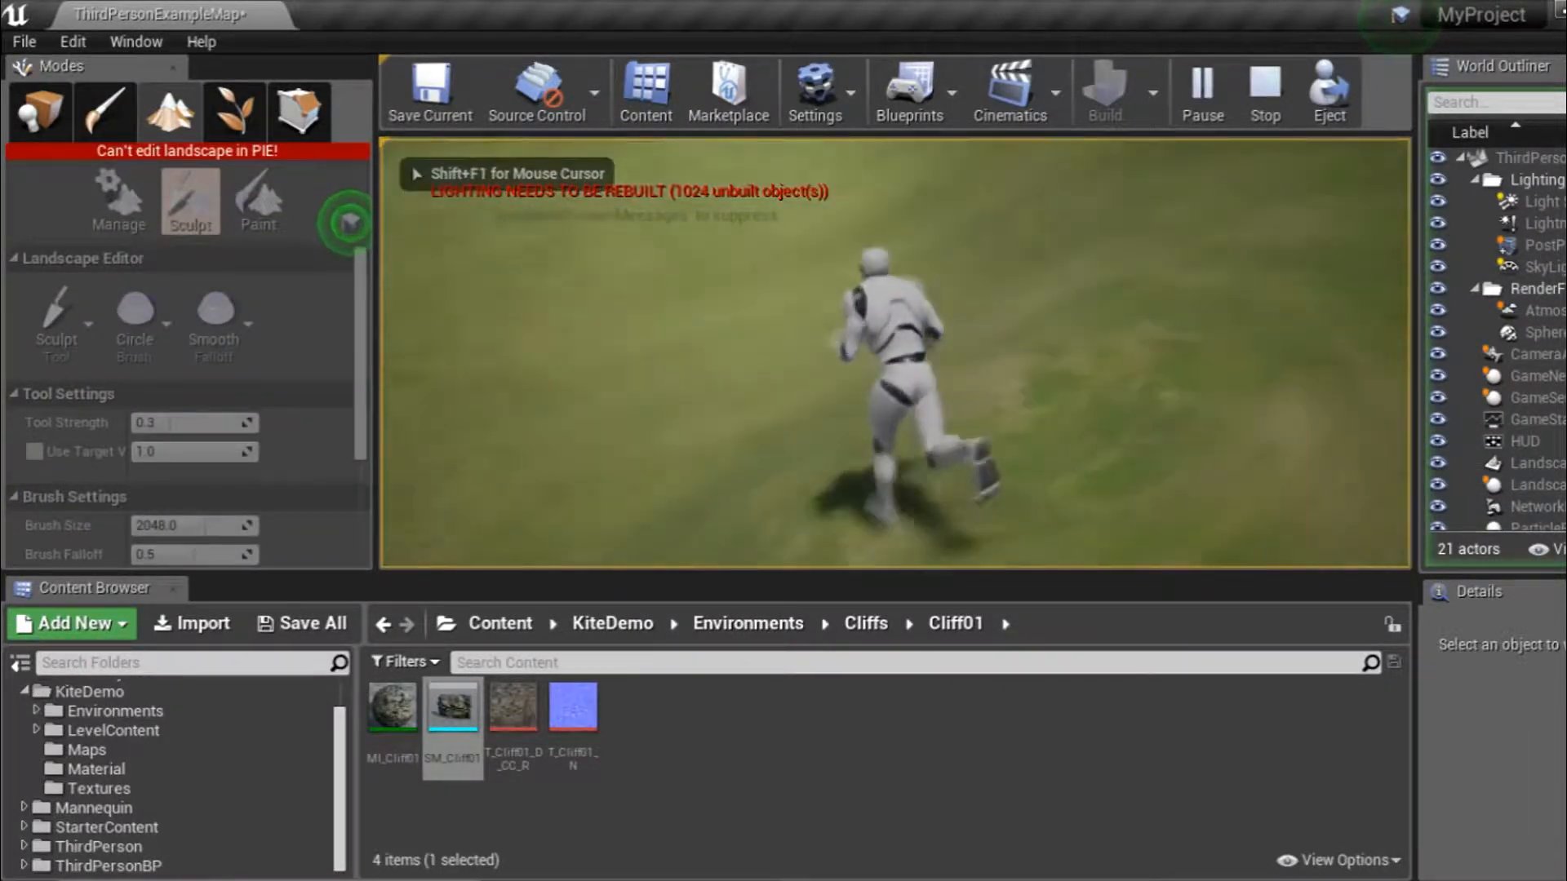
pyautogui.press('w')
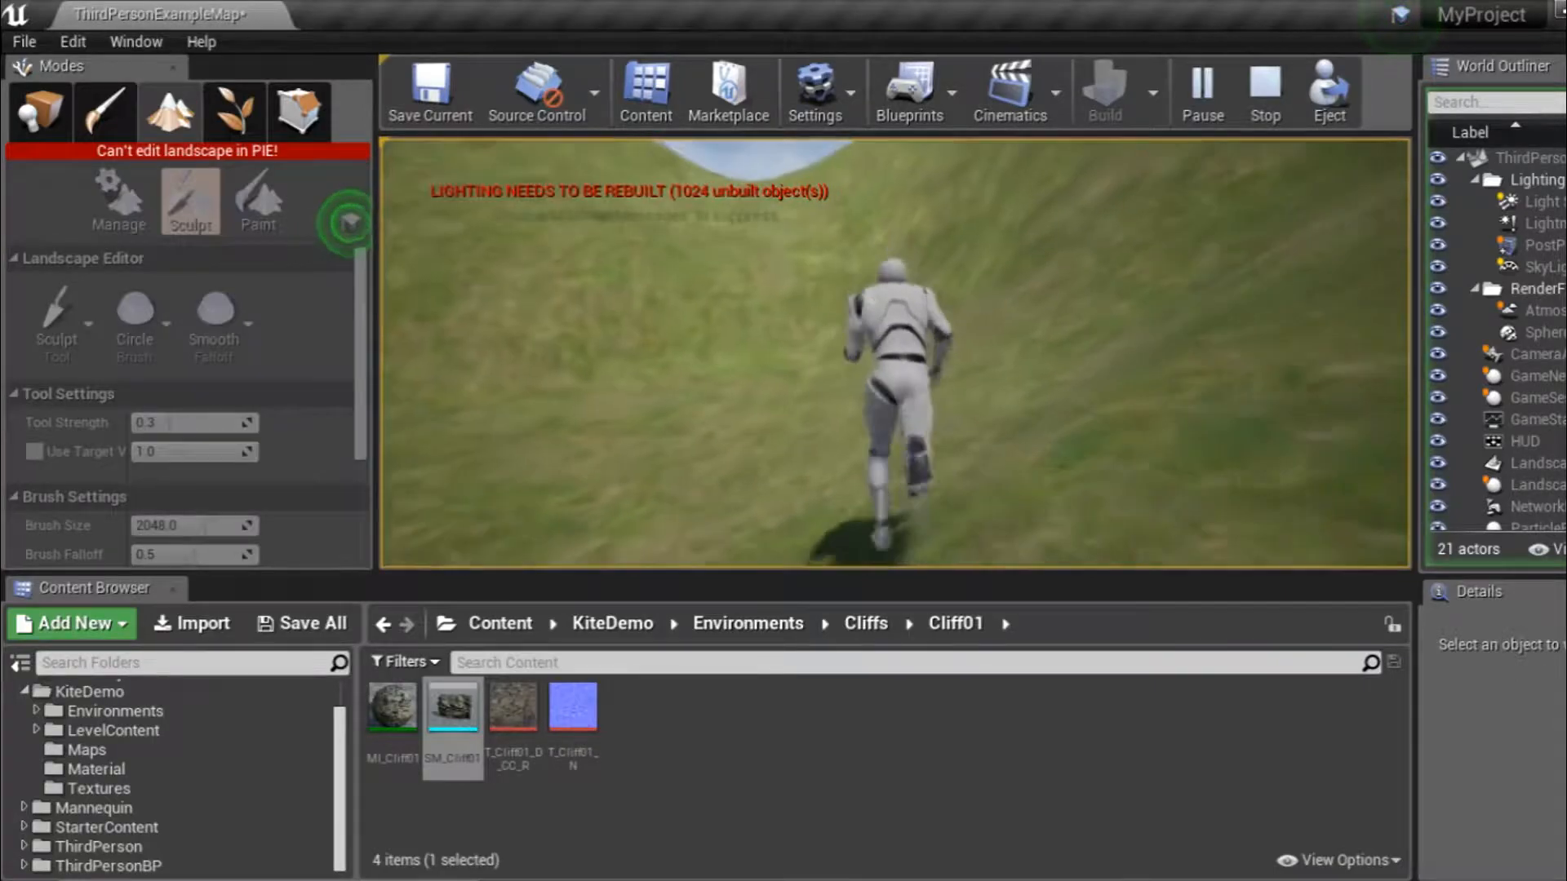
pyautogui.press('w')
pyautogui.press('space')
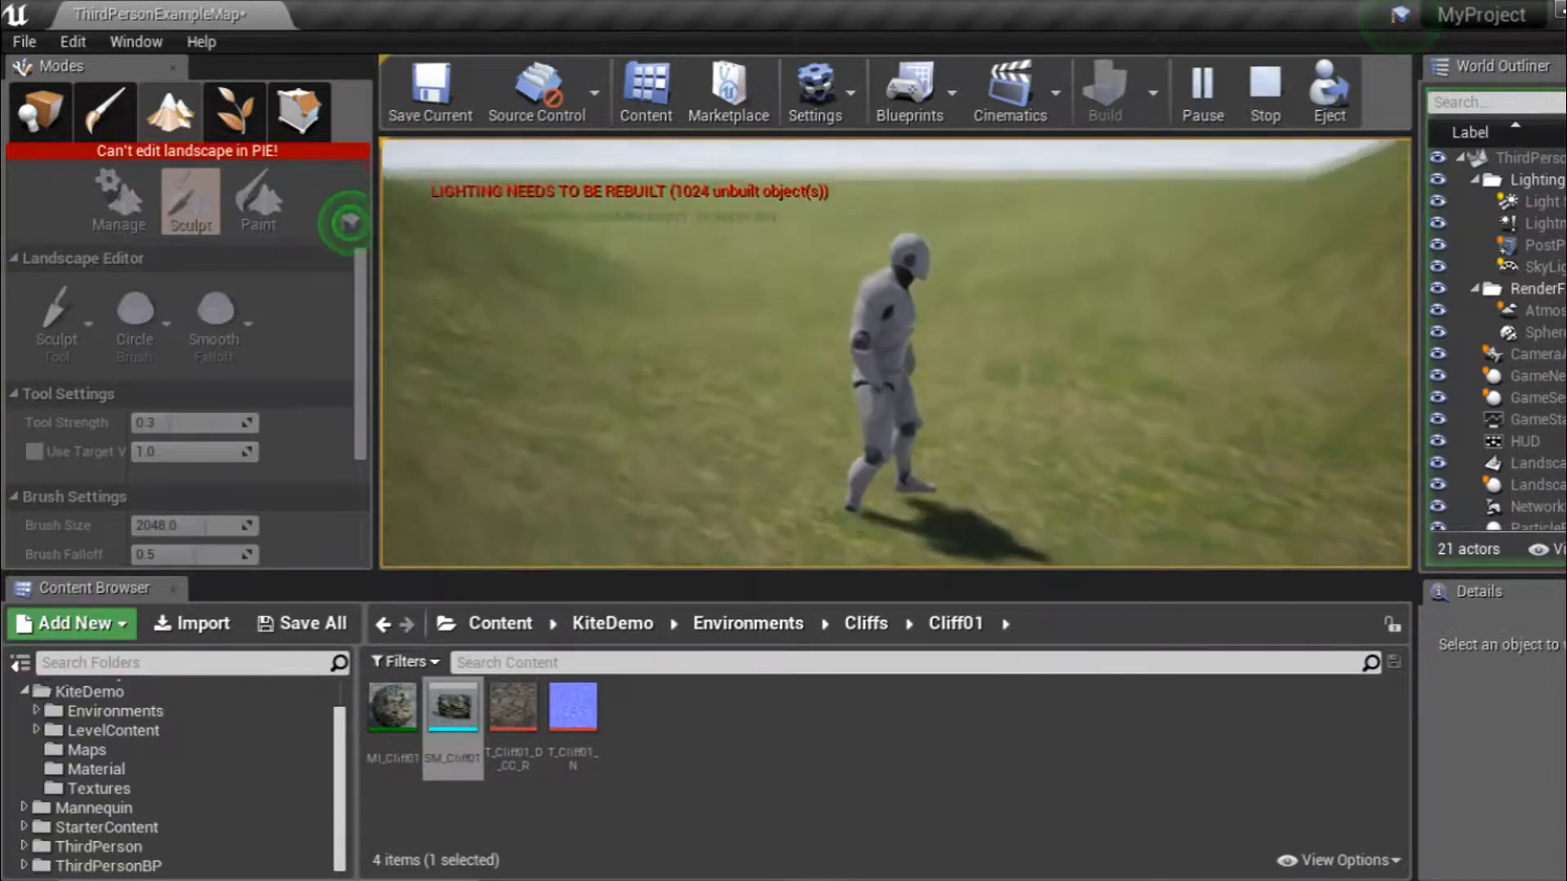
pyautogui.press('Escape')
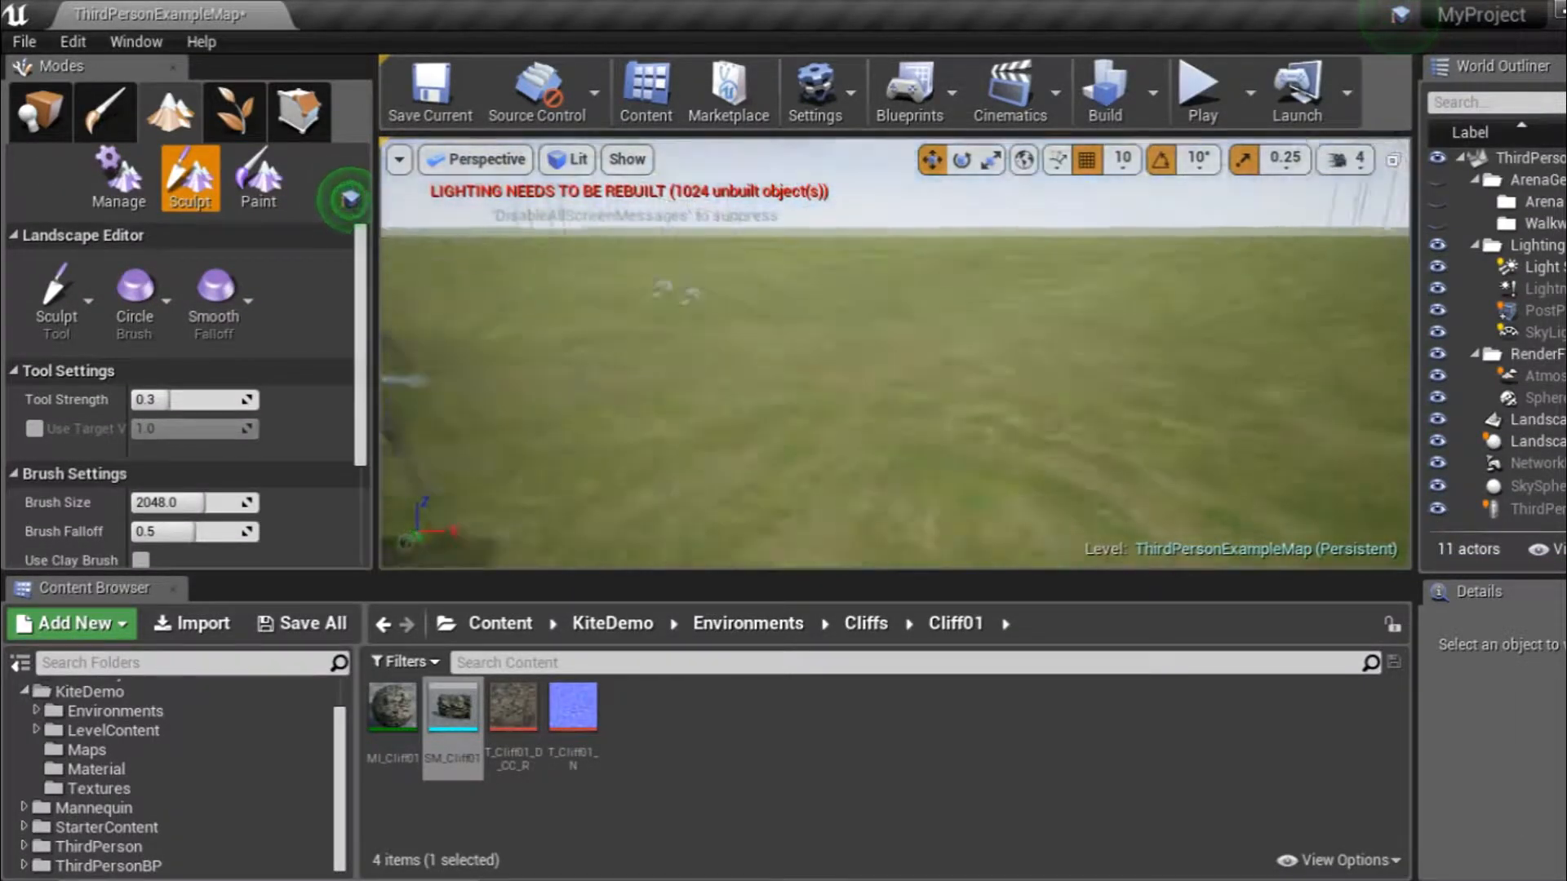
# Switch to foliage painting and browse the KiteDemo HillTree_02 and Tree_Stump_01 folders, selecting the Tree_Stump_01 mesh.
pyautogui.moveTo(894, 353); pyautogui.dragTo(1077, 456, button='right')
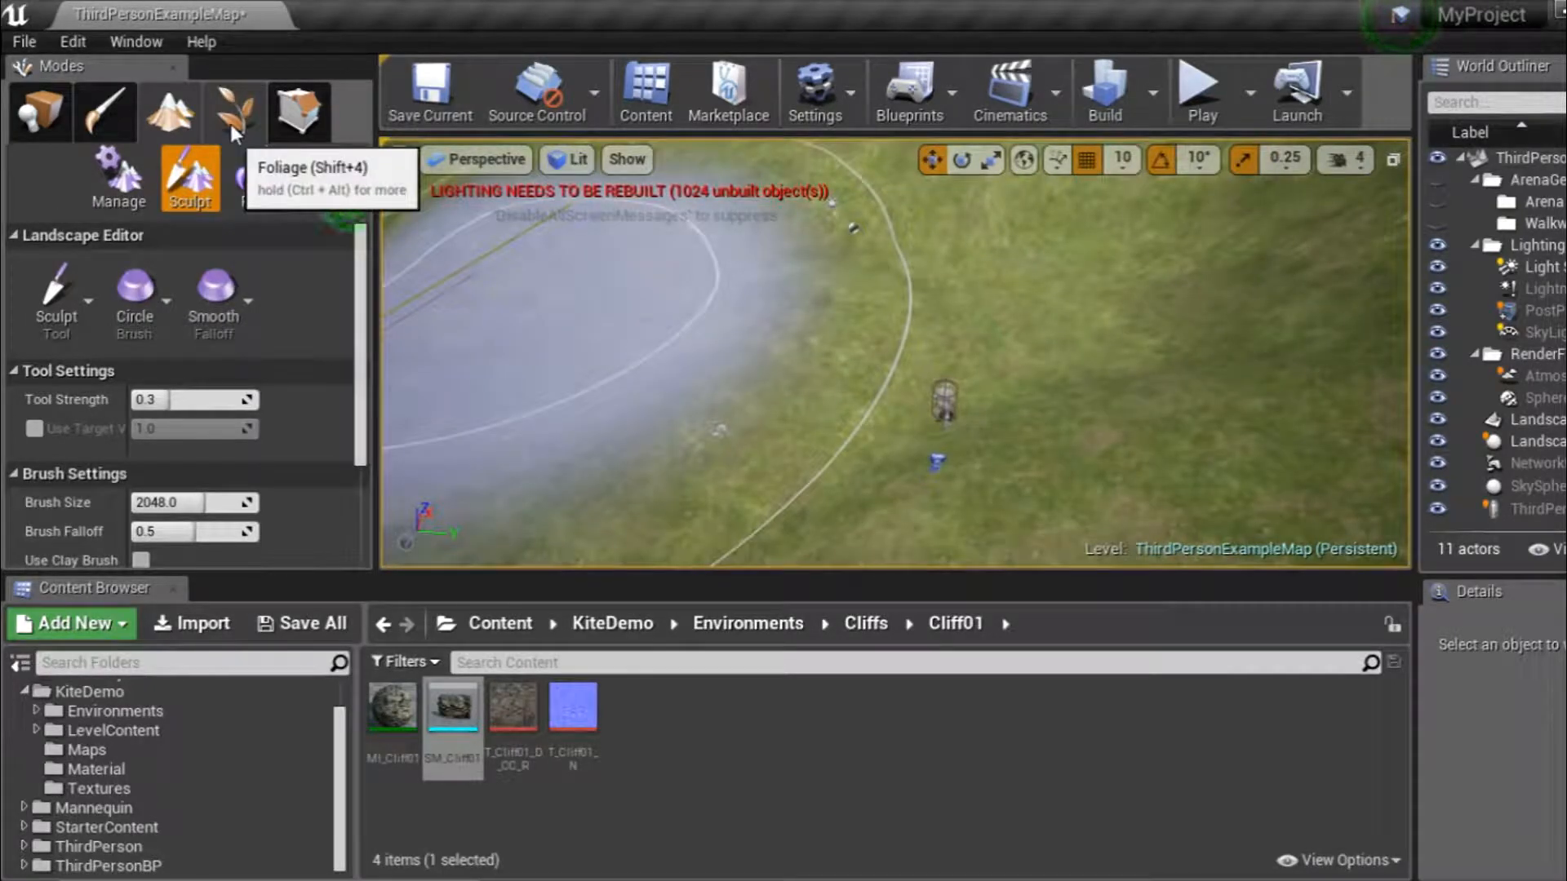
pyautogui.click(233, 126)
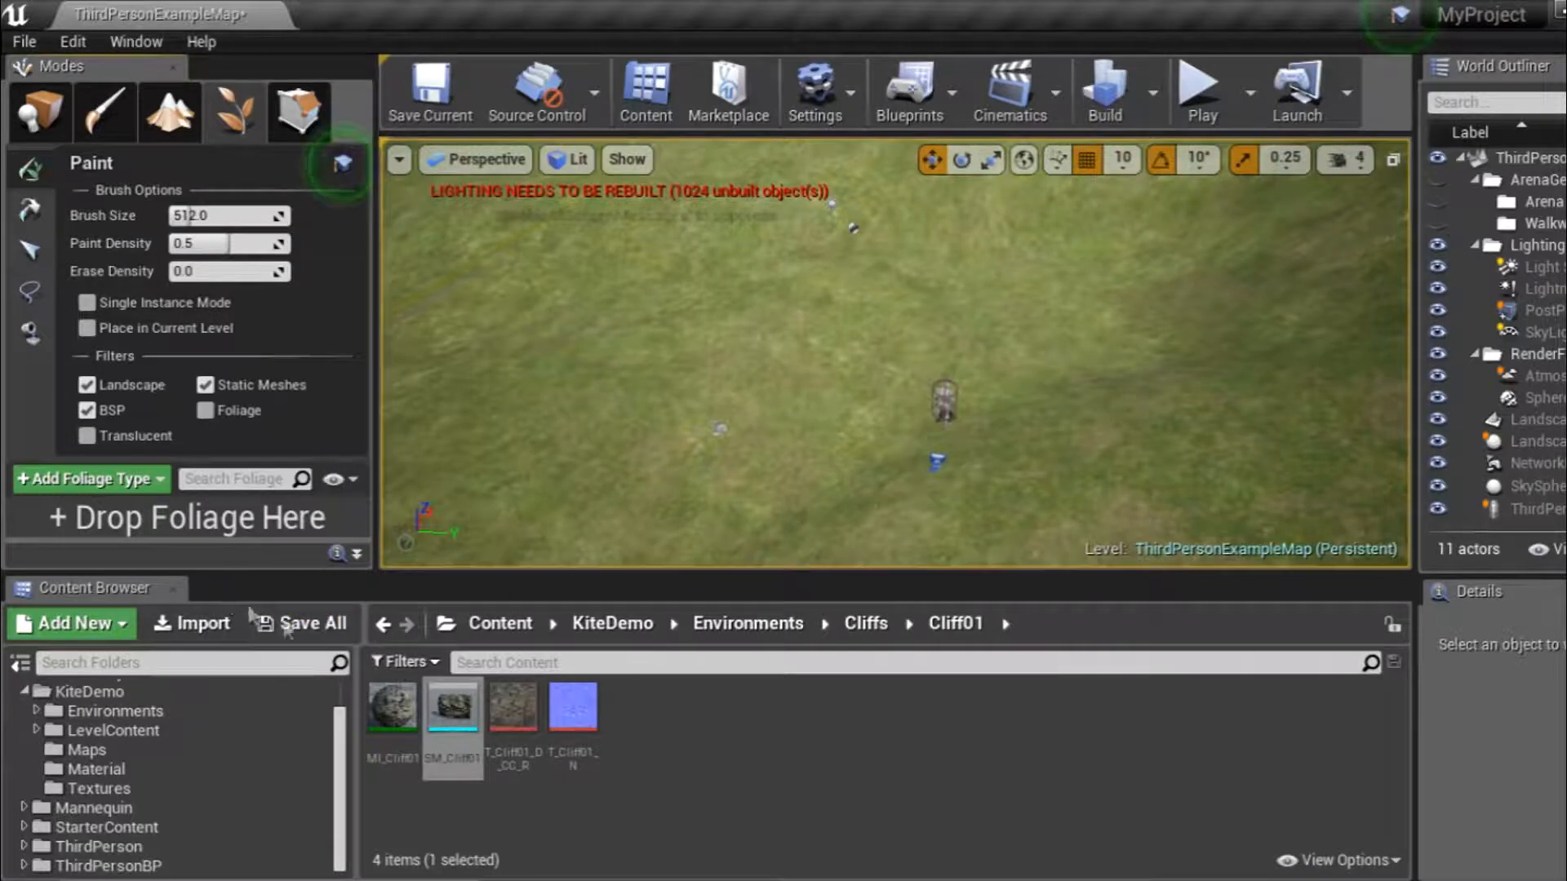
pyautogui.click(747, 622)
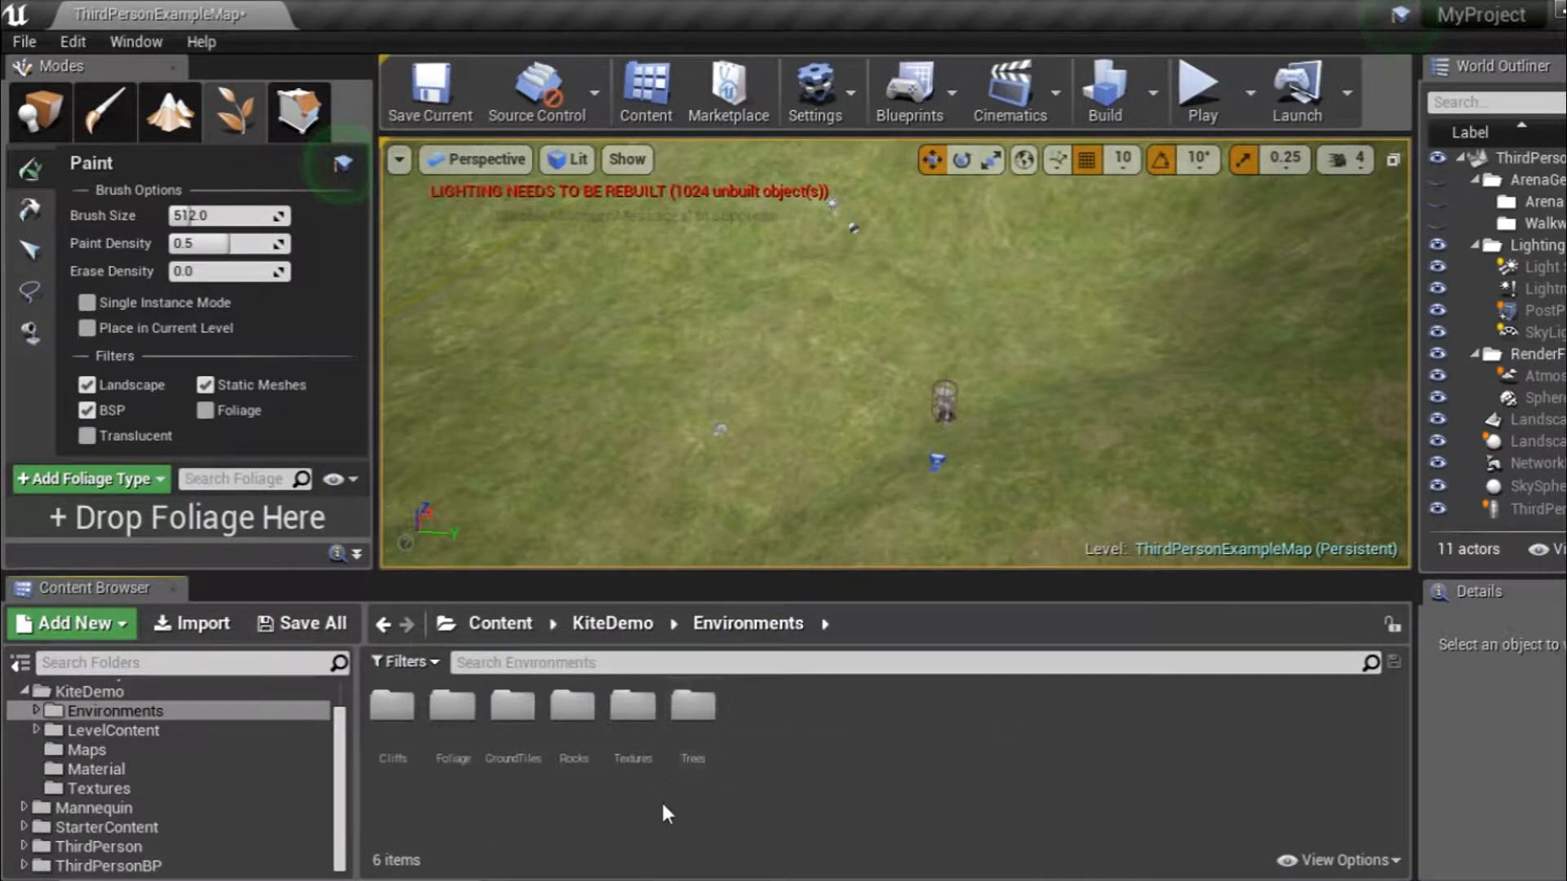
pyautogui.doubleClick(709, 732)
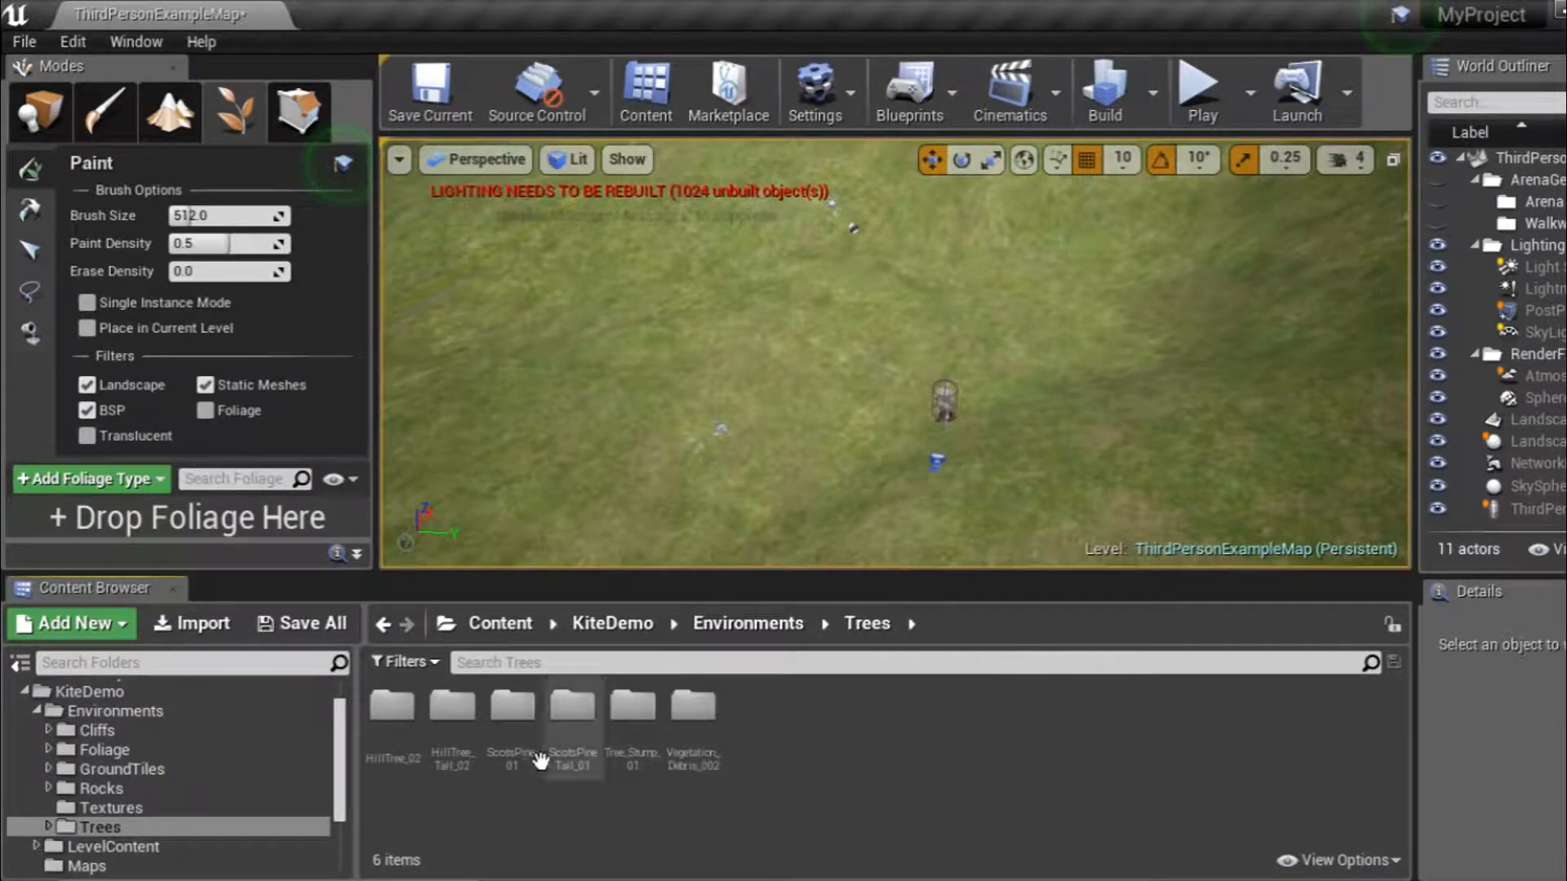
pyautogui.doubleClick(391, 717)
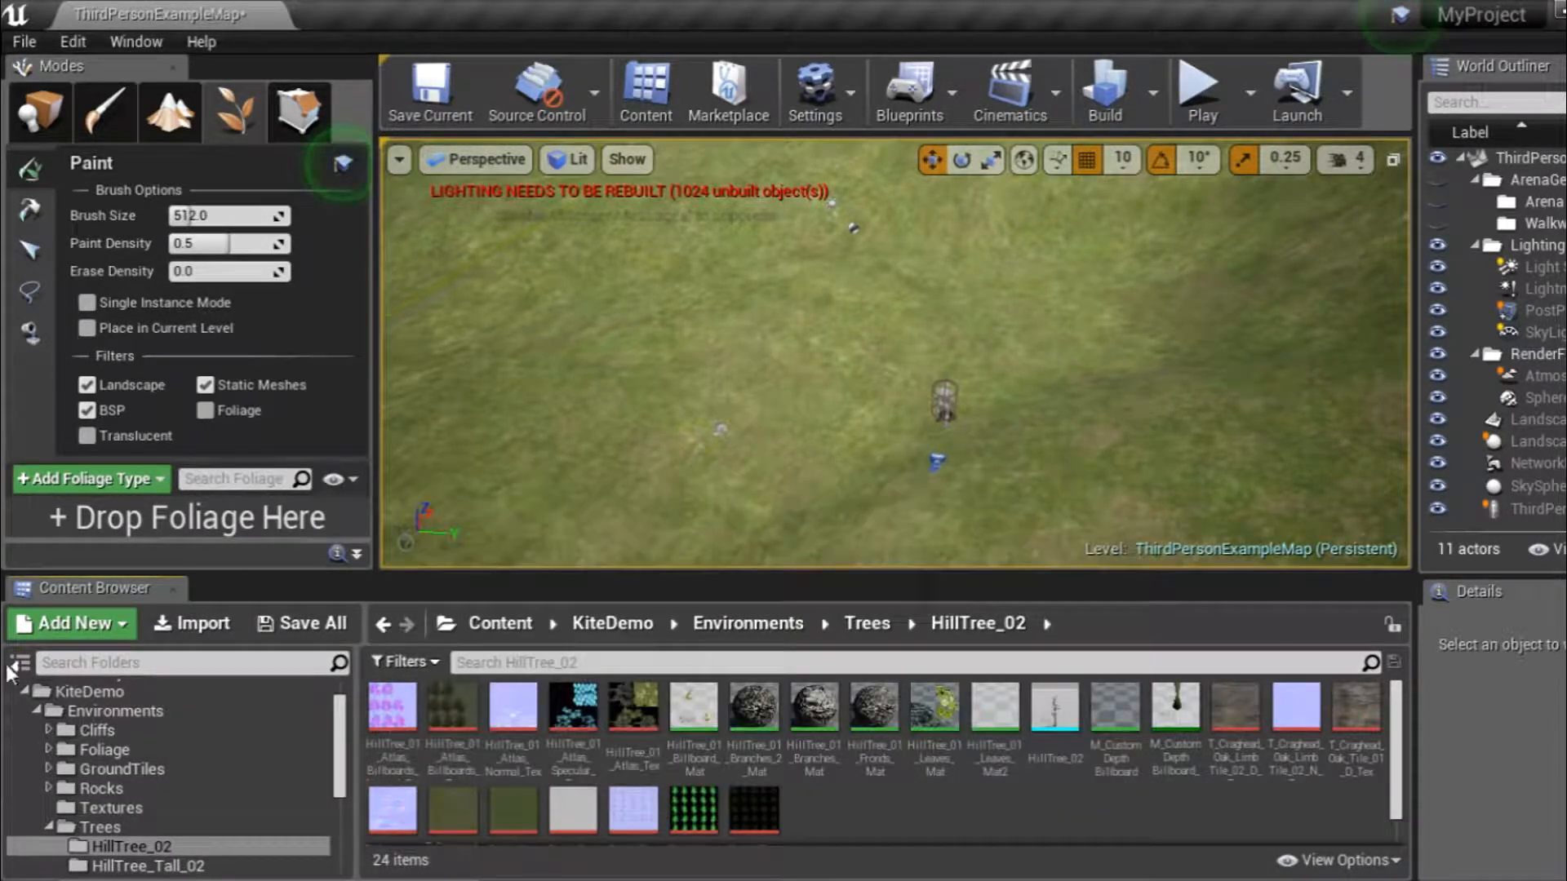
pyautogui.click(136, 830)
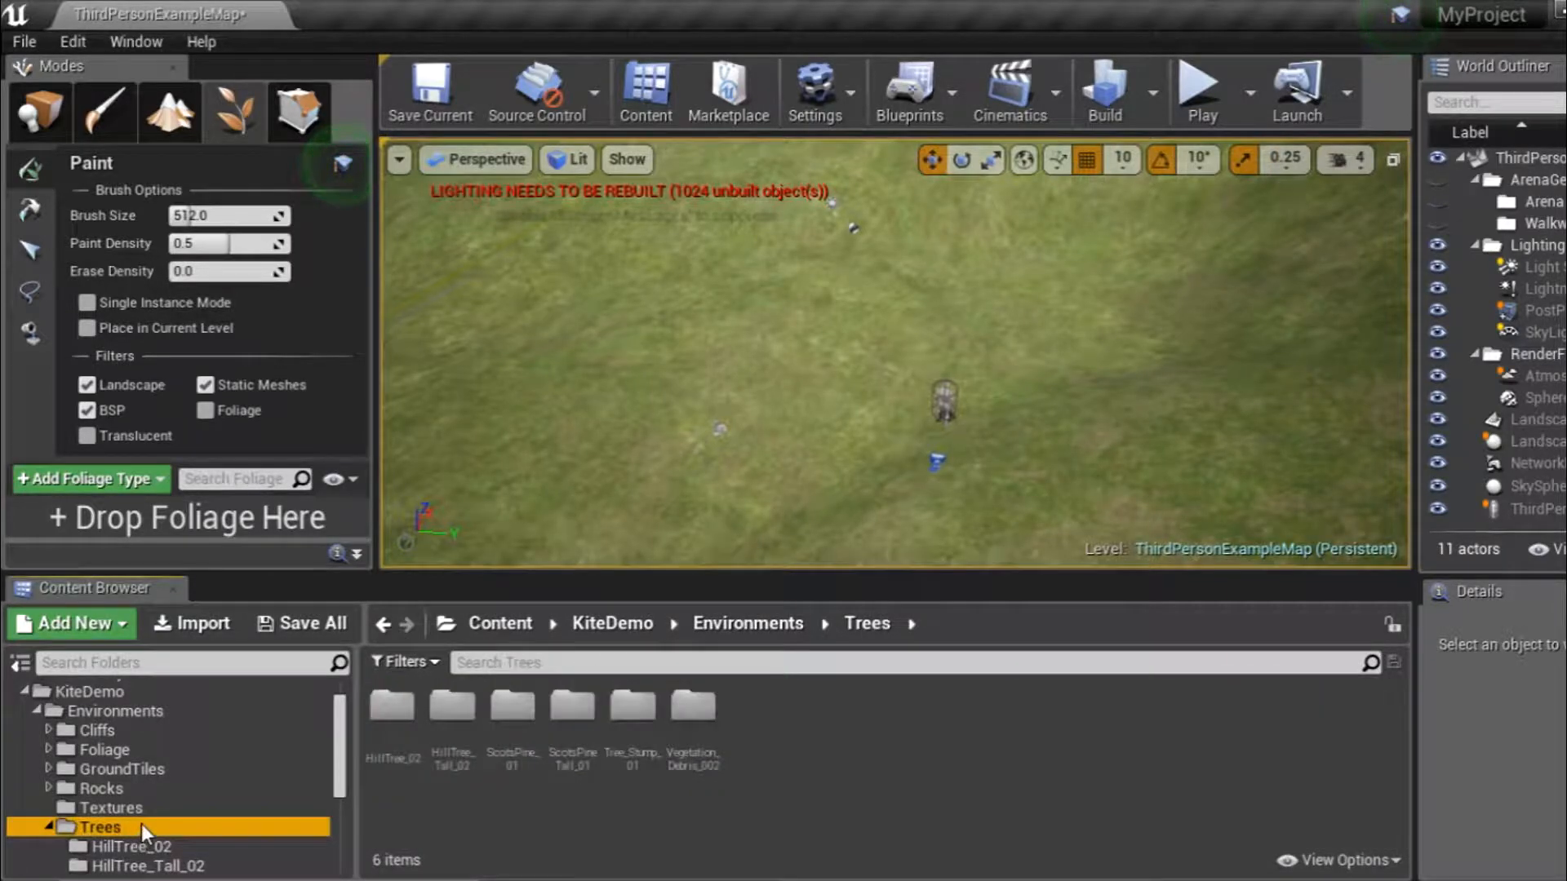
pyautogui.doubleClick(633, 706)
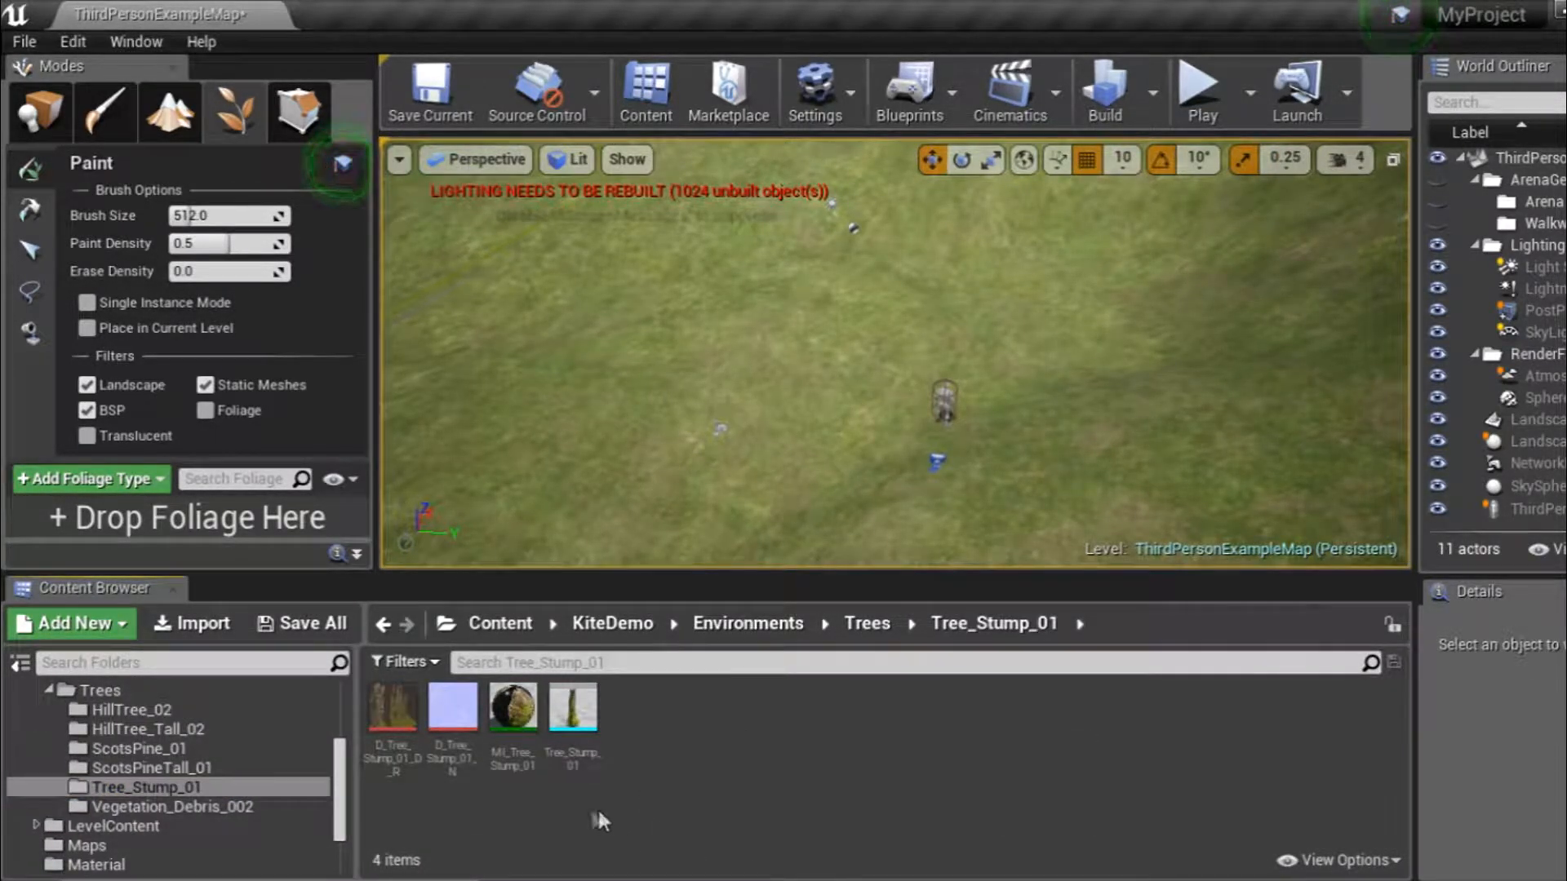
pyautogui.click(568, 718)
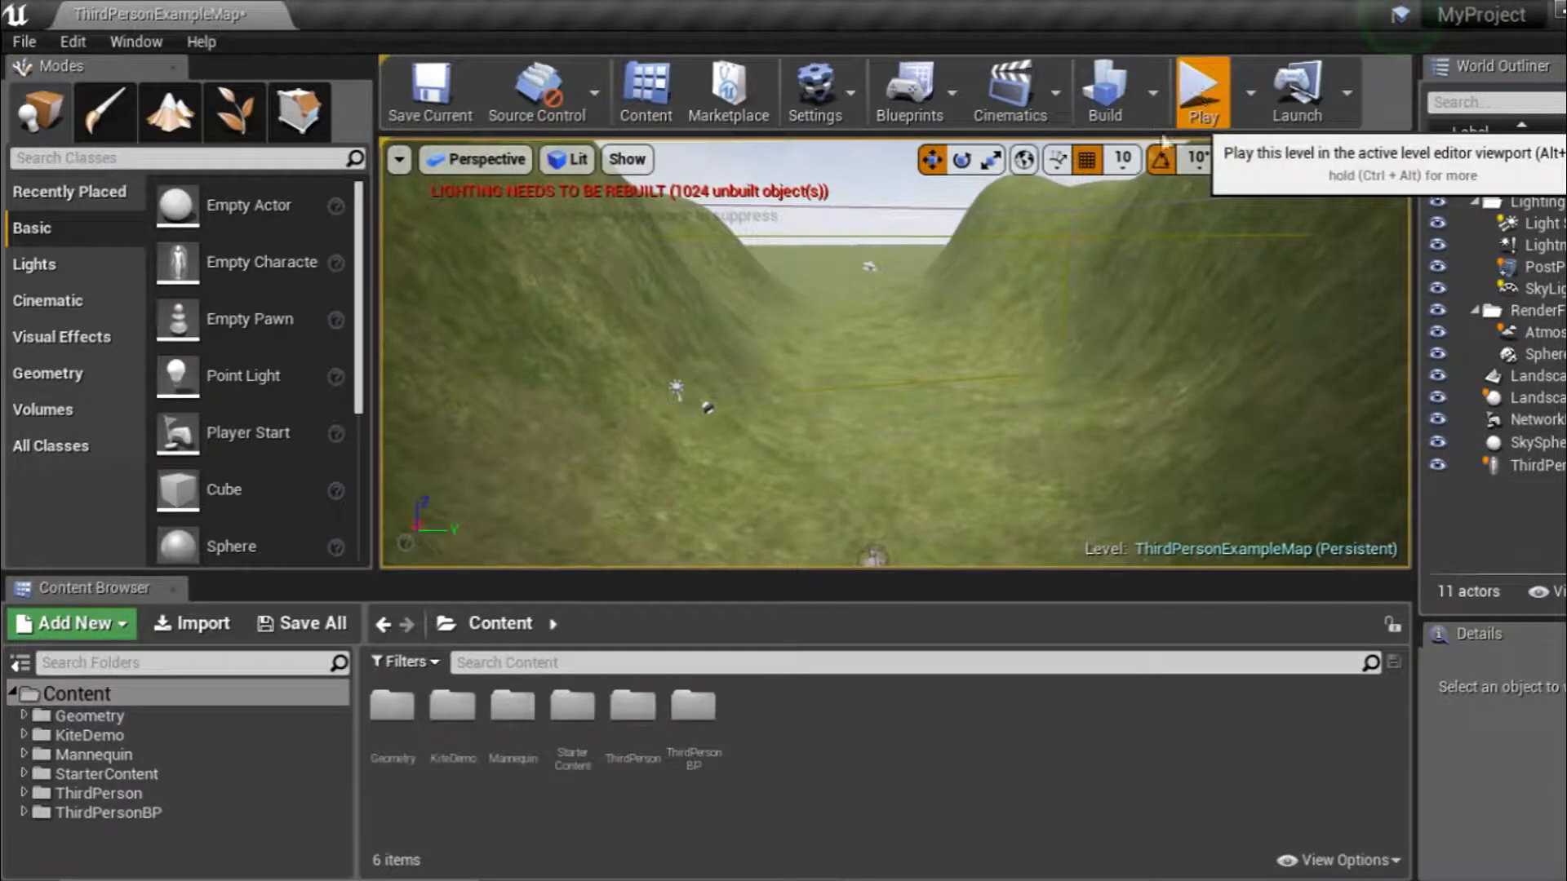
# Play the level again, running the character in several directions and jumping through the grass valley, and stop playing.
pyautogui.click(1200, 81)
pyautogui.press('w')
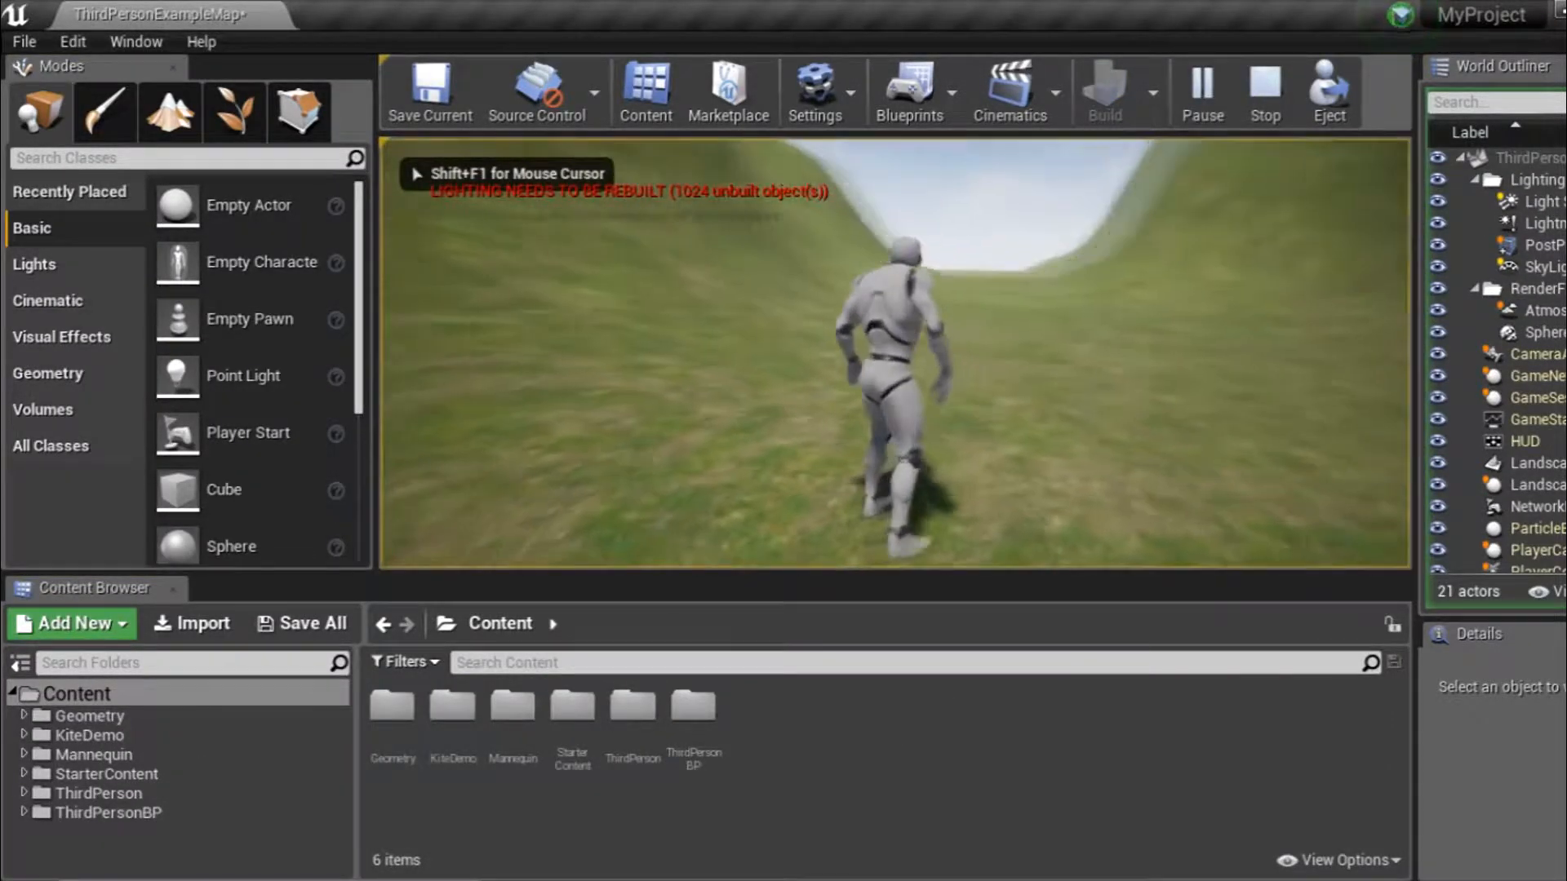
pyautogui.press('s')
pyautogui.press('w')
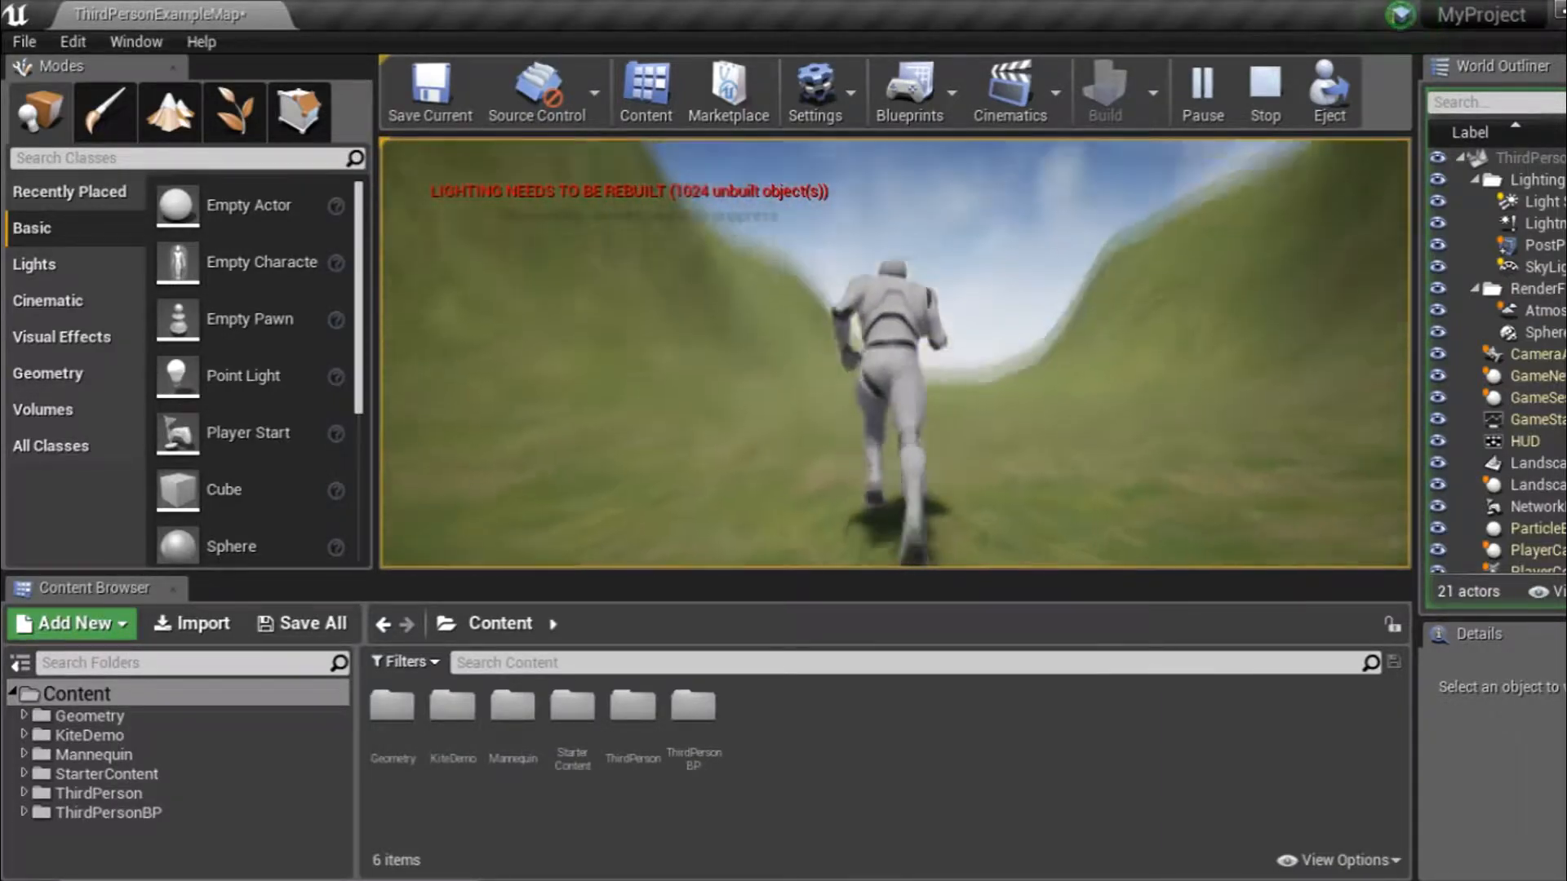
pyautogui.press('space')
pyautogui.press('w')
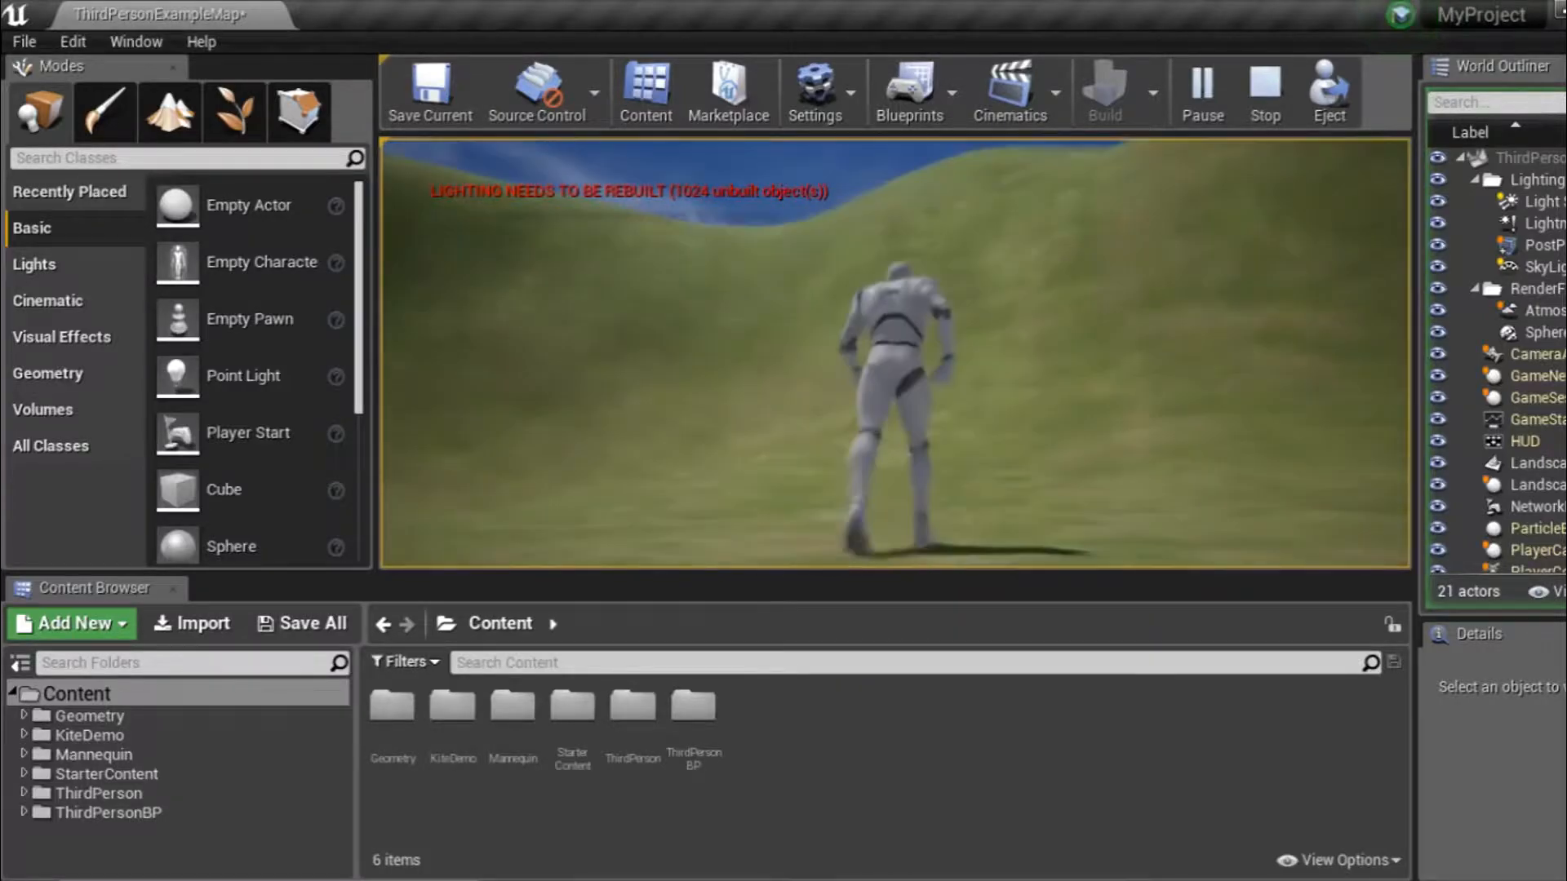
pyautogui.press('d')
pyautogui.press('s')
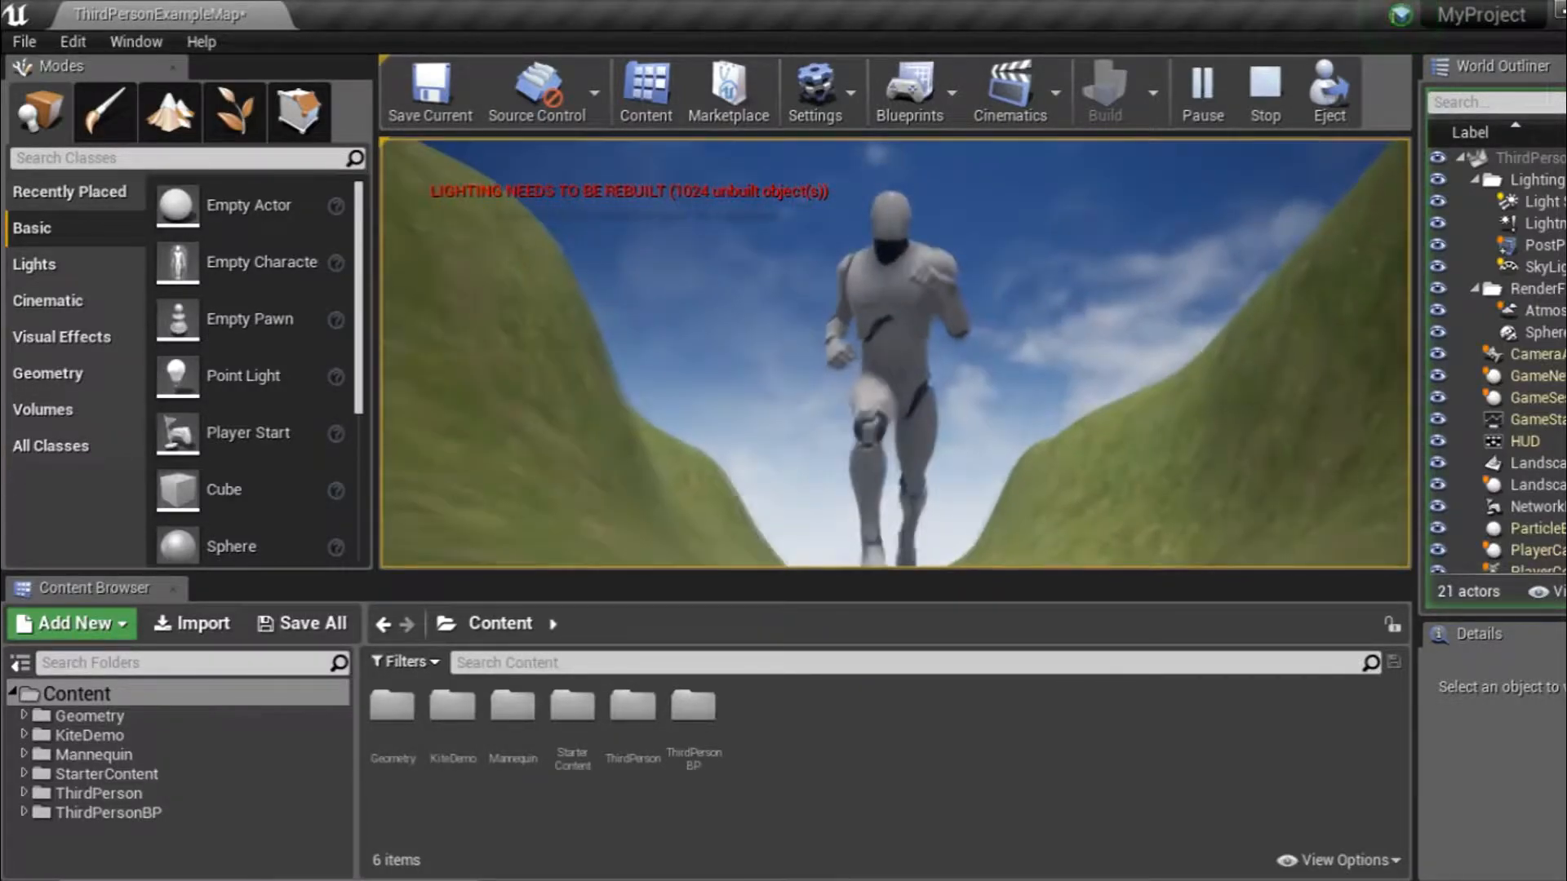
pyautogui.press('d')
pyautogui.press('w')
pyautogui.press('Escape')
pyautogui.moveTo(895, 353); pyautogui.dragTo(996, 285, button='right')
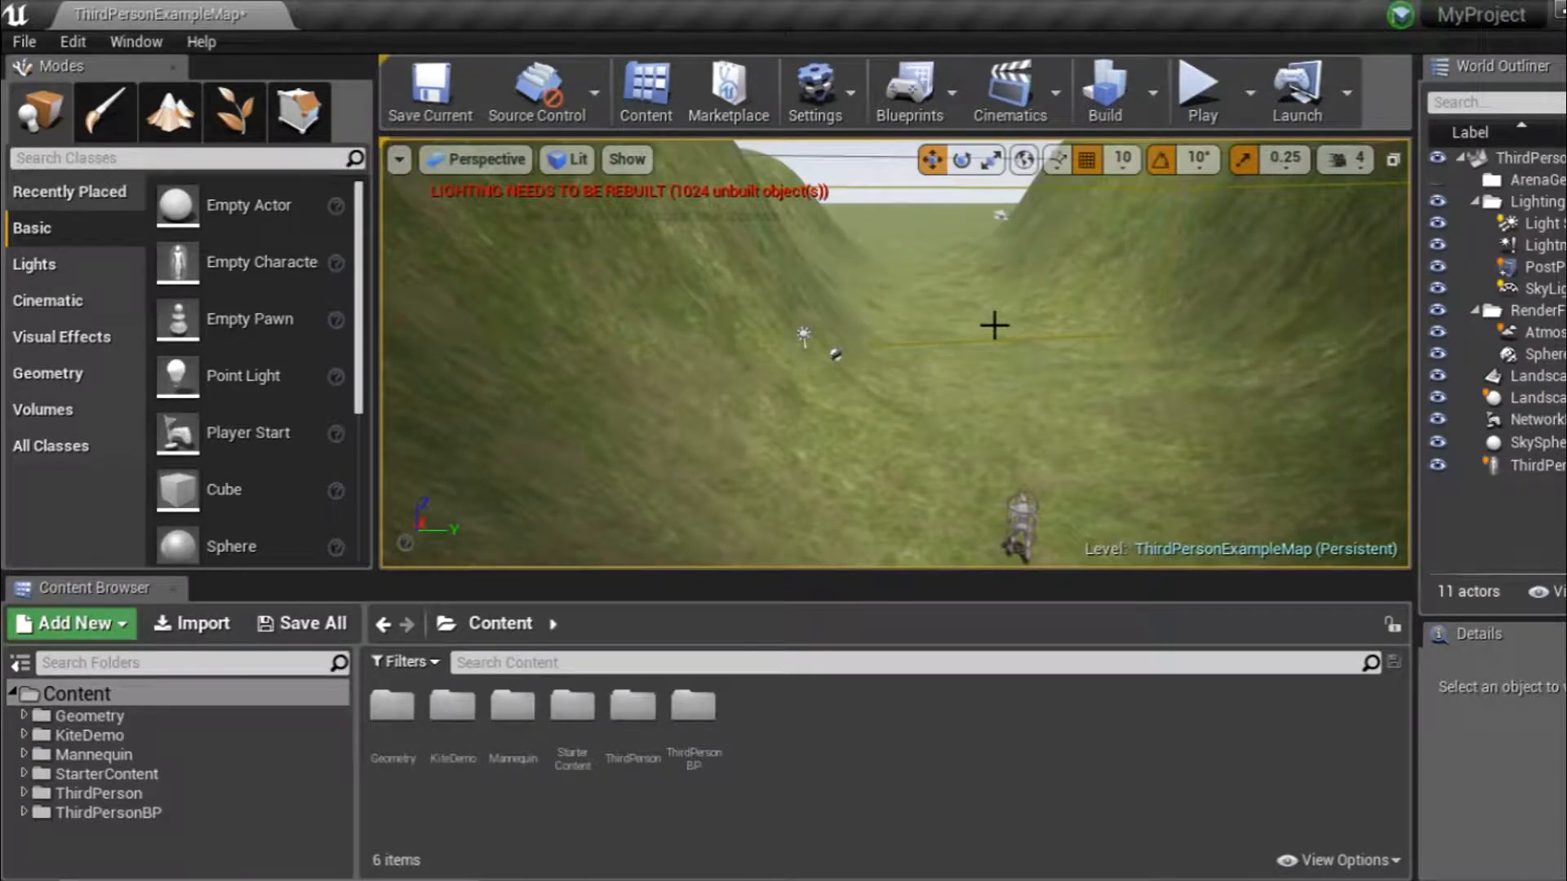
# Save the current level under the new name MyGame in the Content folder.
pyautogui.click(21, 44)
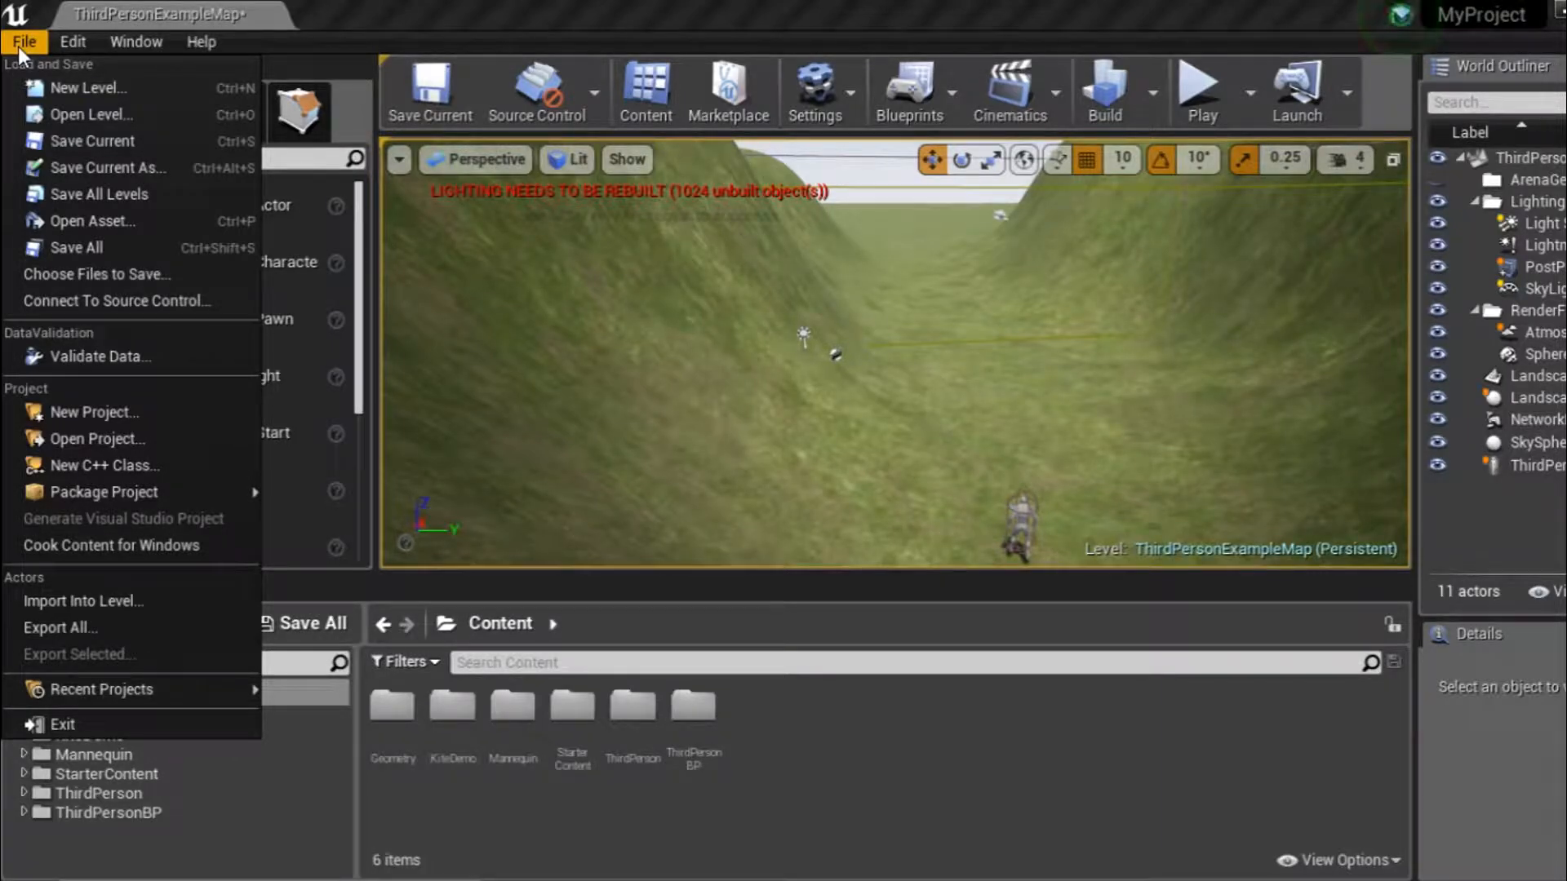
pyautogui.click(80, 163)
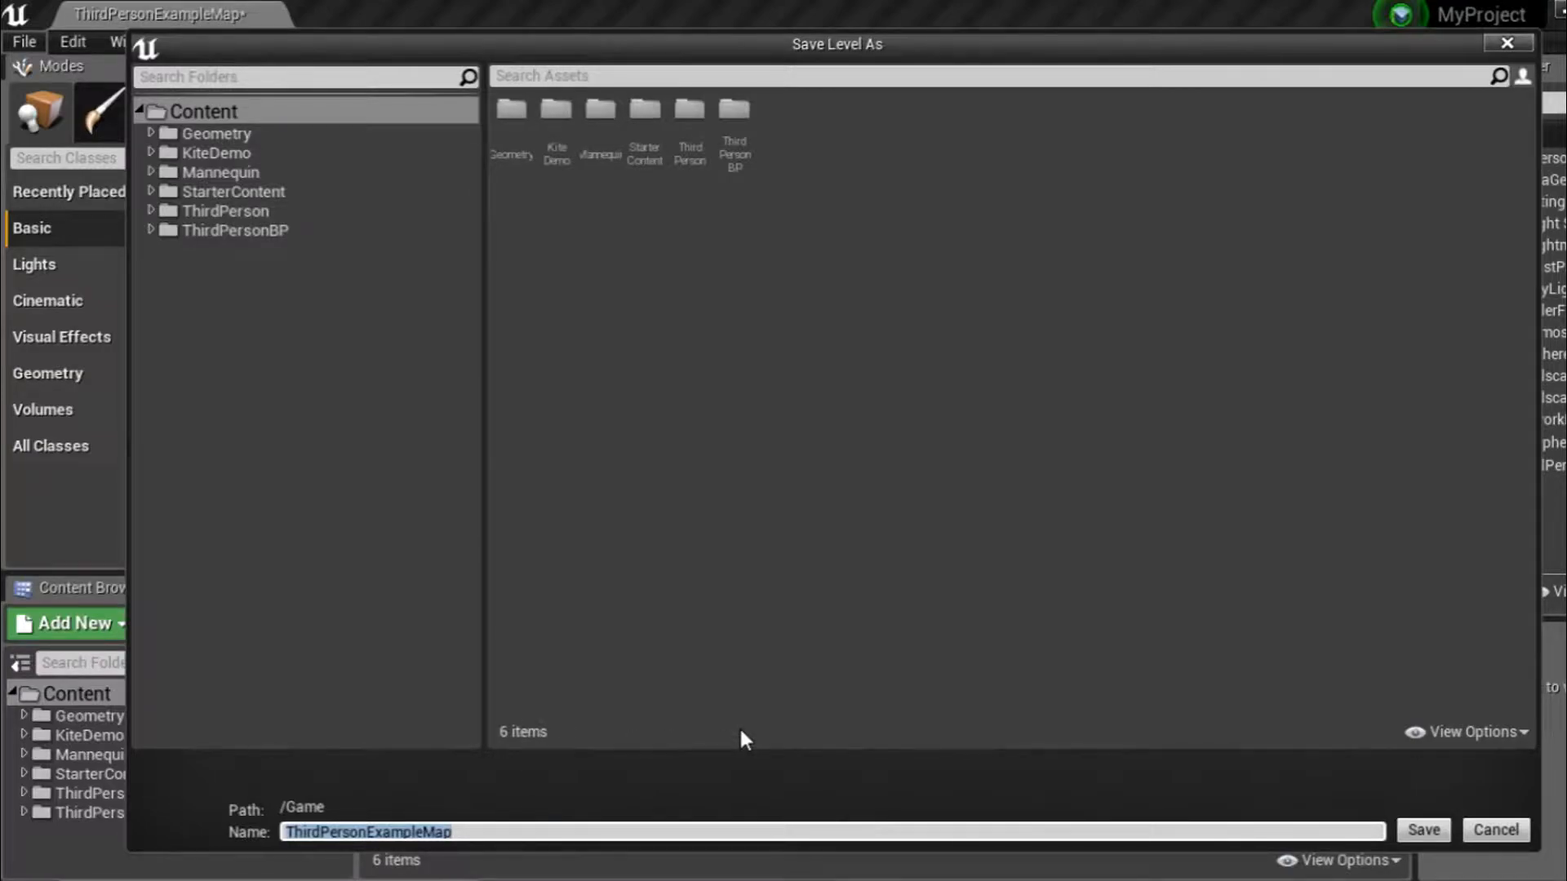
pyautogui.write('MyGame')
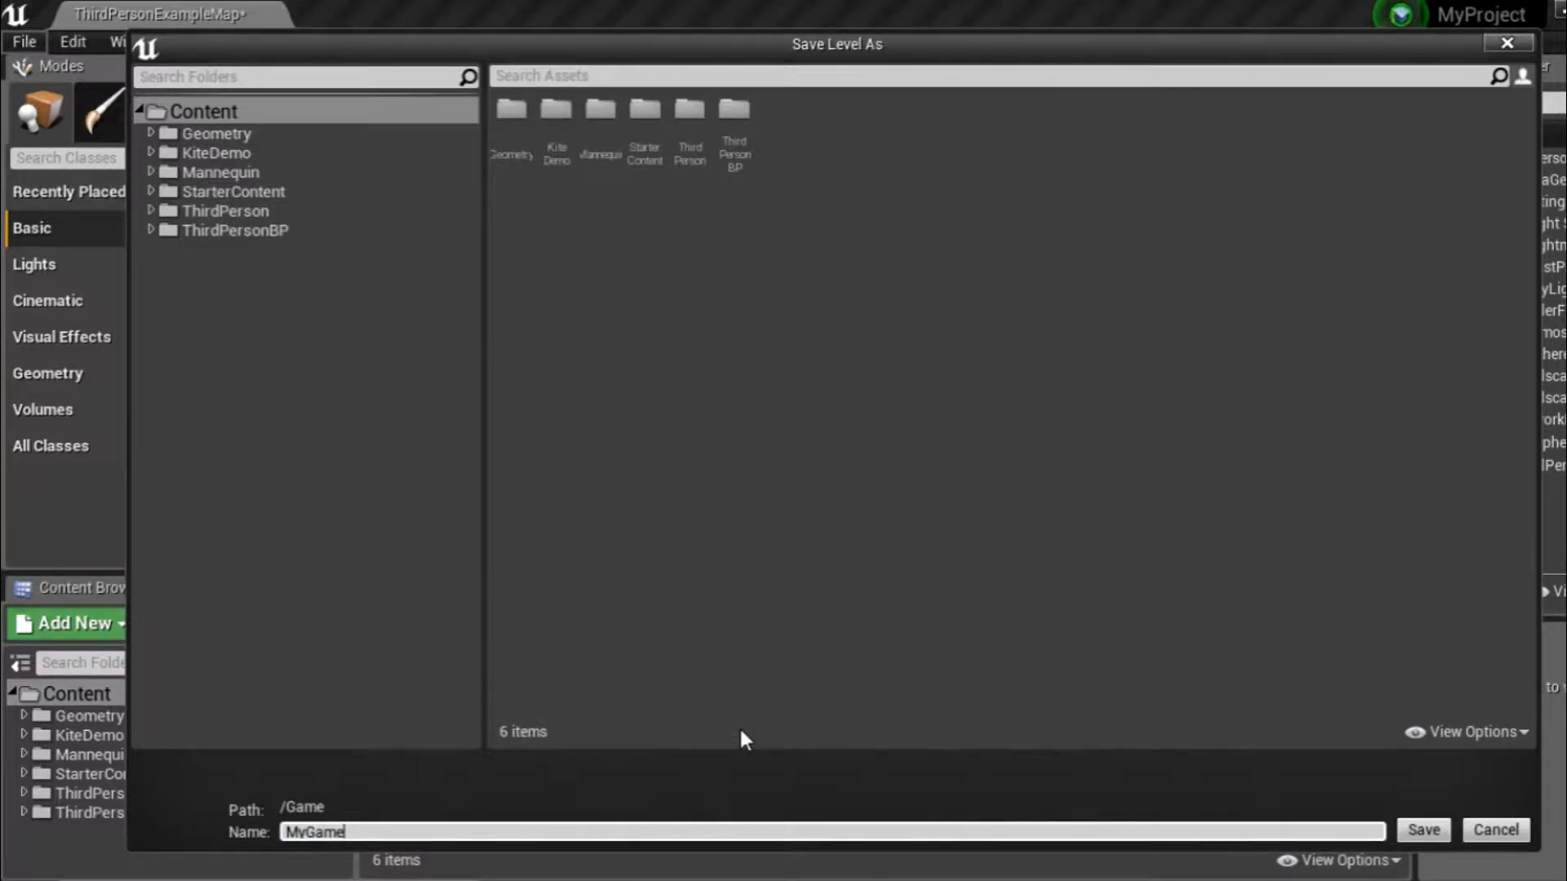
pyautogui.press('Return')
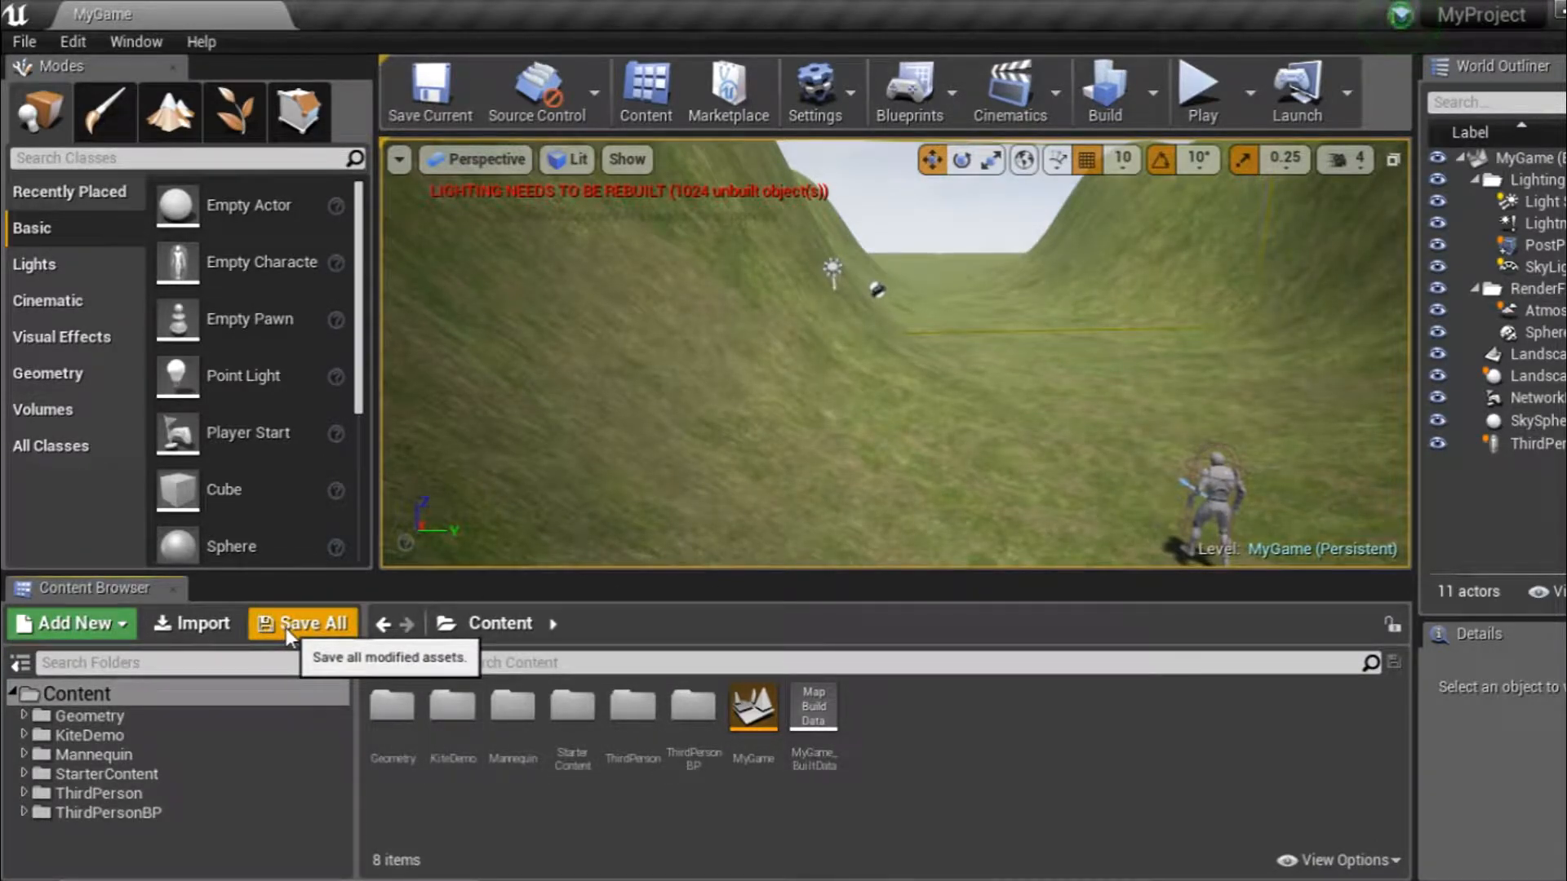
# Save the MyGame level again under its current name.
pyautogui.click(25, 40)
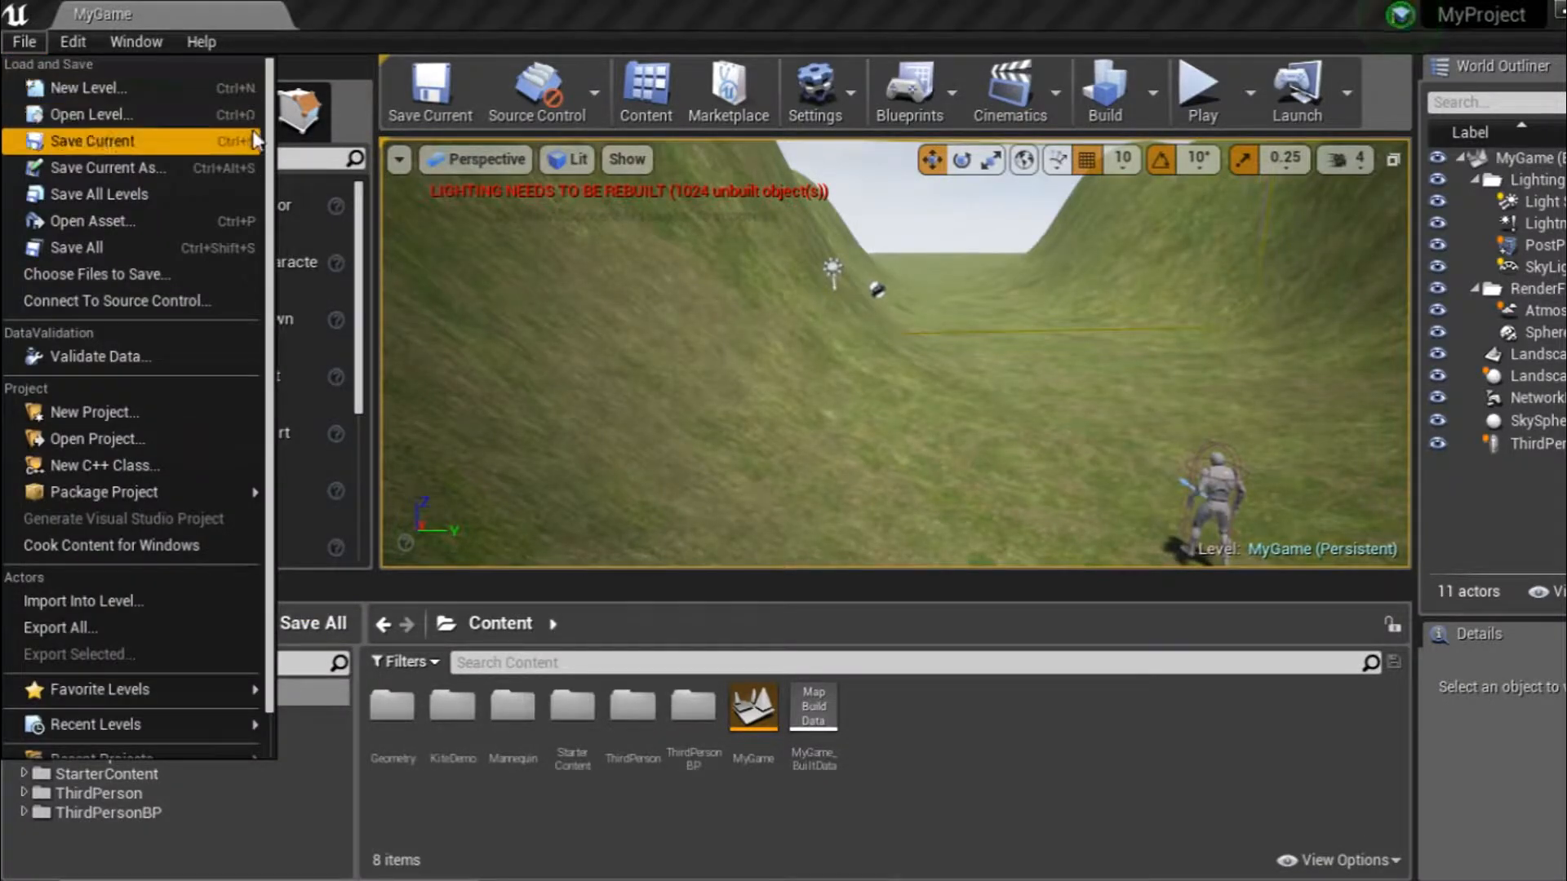
pyautogui.click(163, 145)
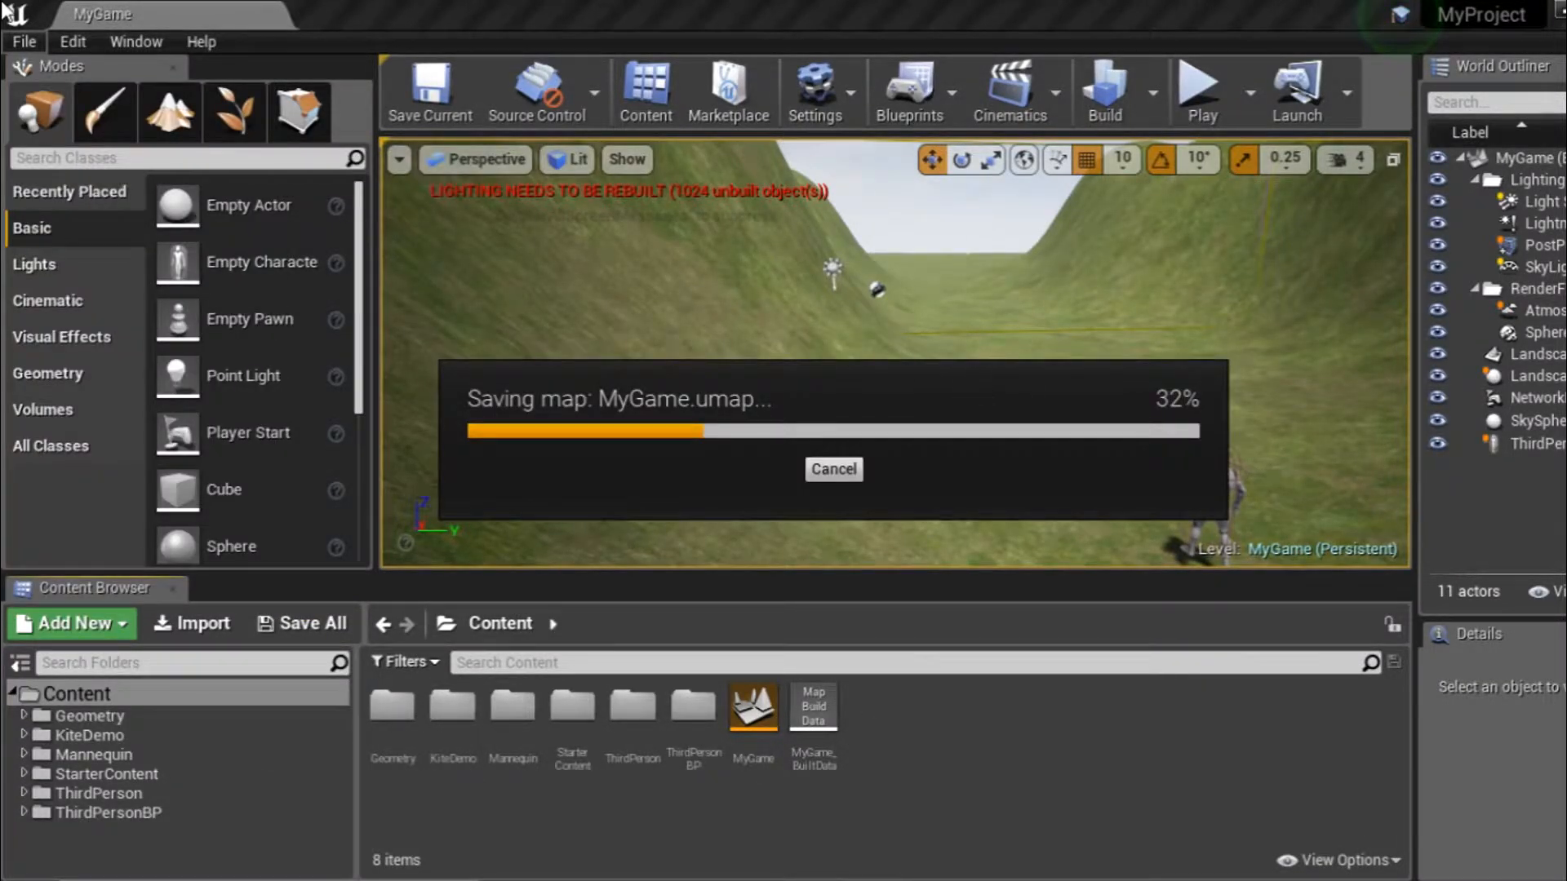
pyautogui.click(17, 47)
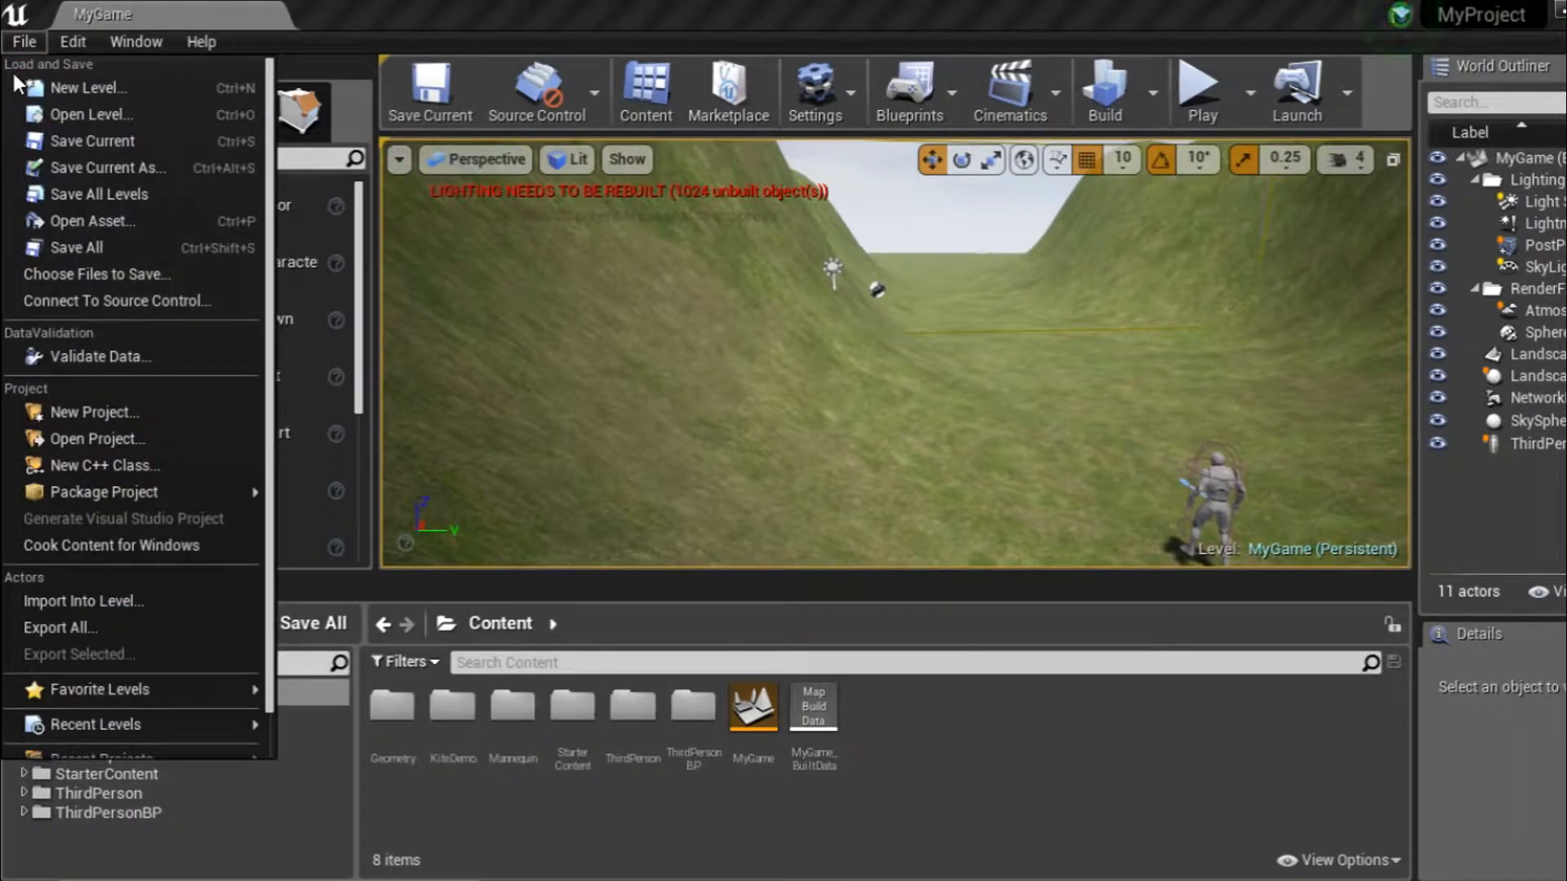
pyautogui.click(943, 816)
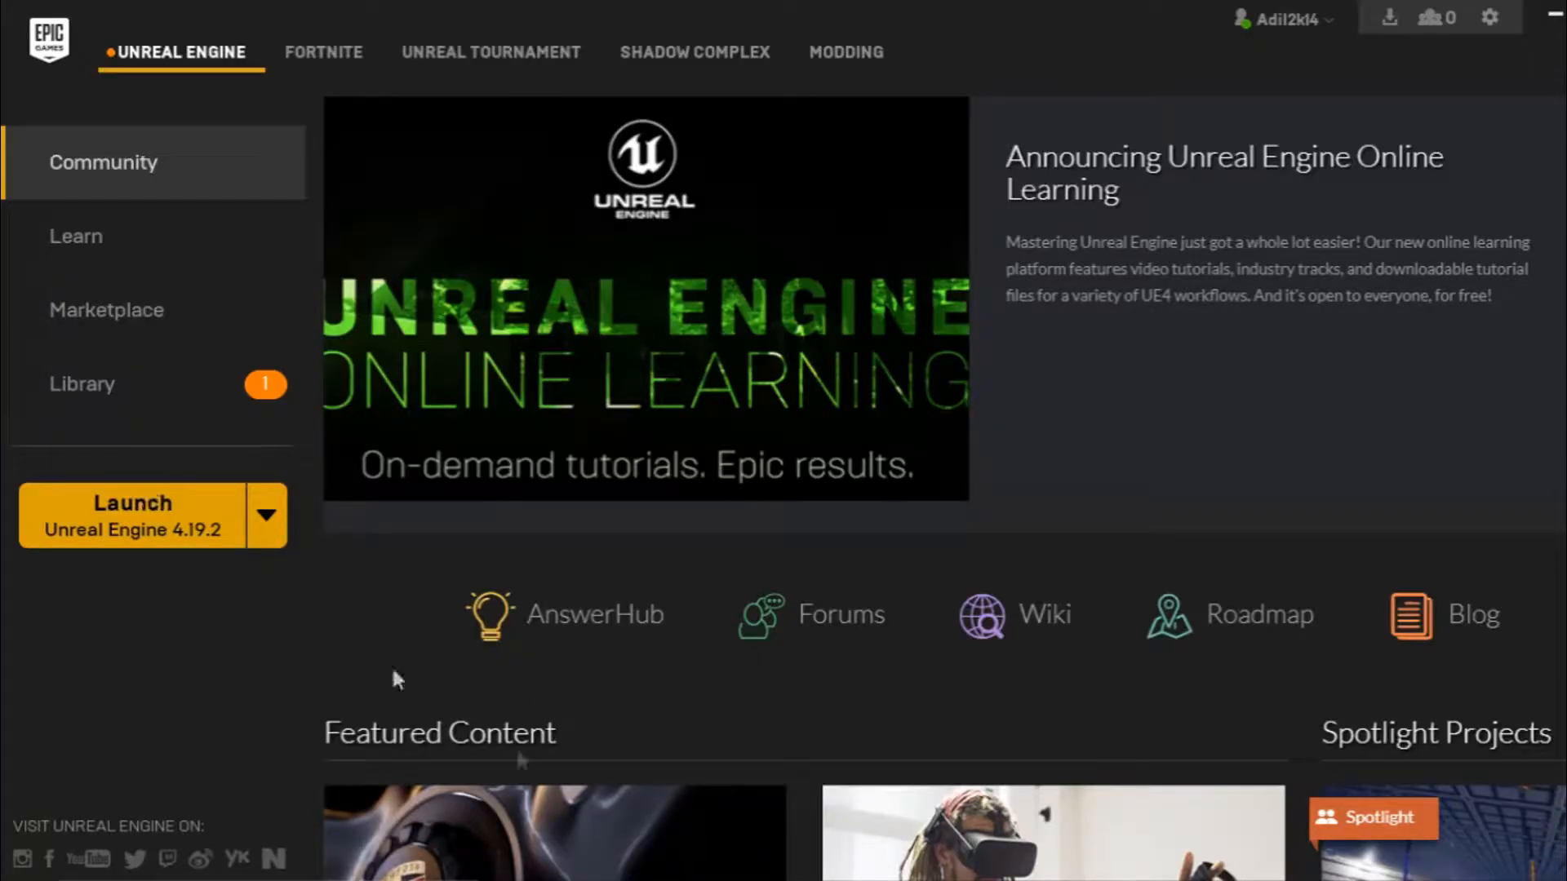
# Switch from the Epic Games Launcher to the MyProject Unreal Editor window and open the MyGame level from the Content folder.
pyautogui.moveTo(929, 880)
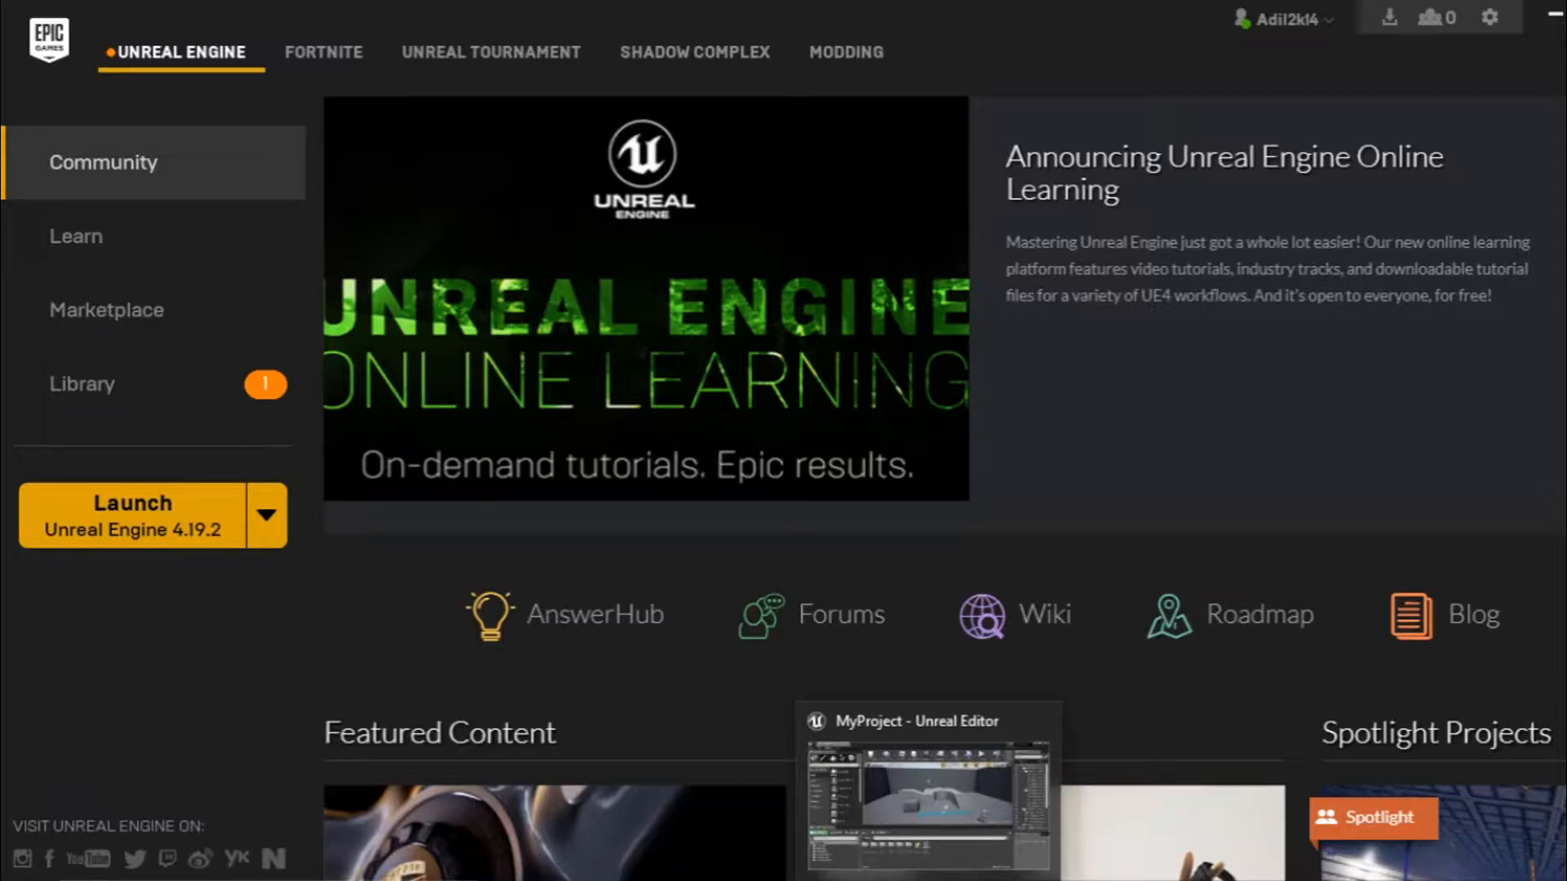
pyautogui.click(929, 880)
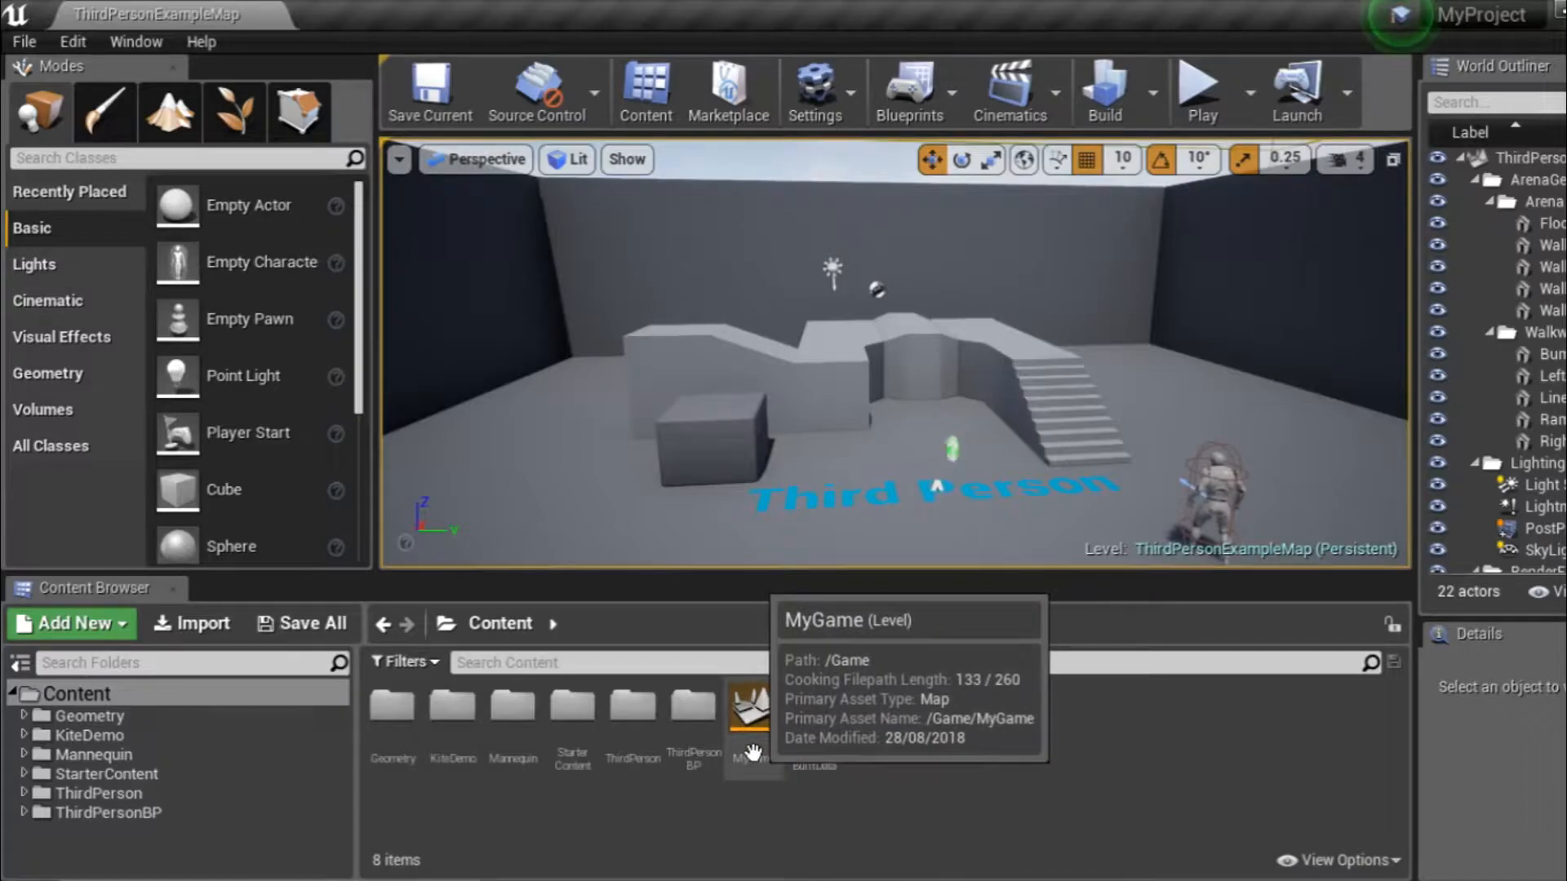
pyautogui.click(25, 40)
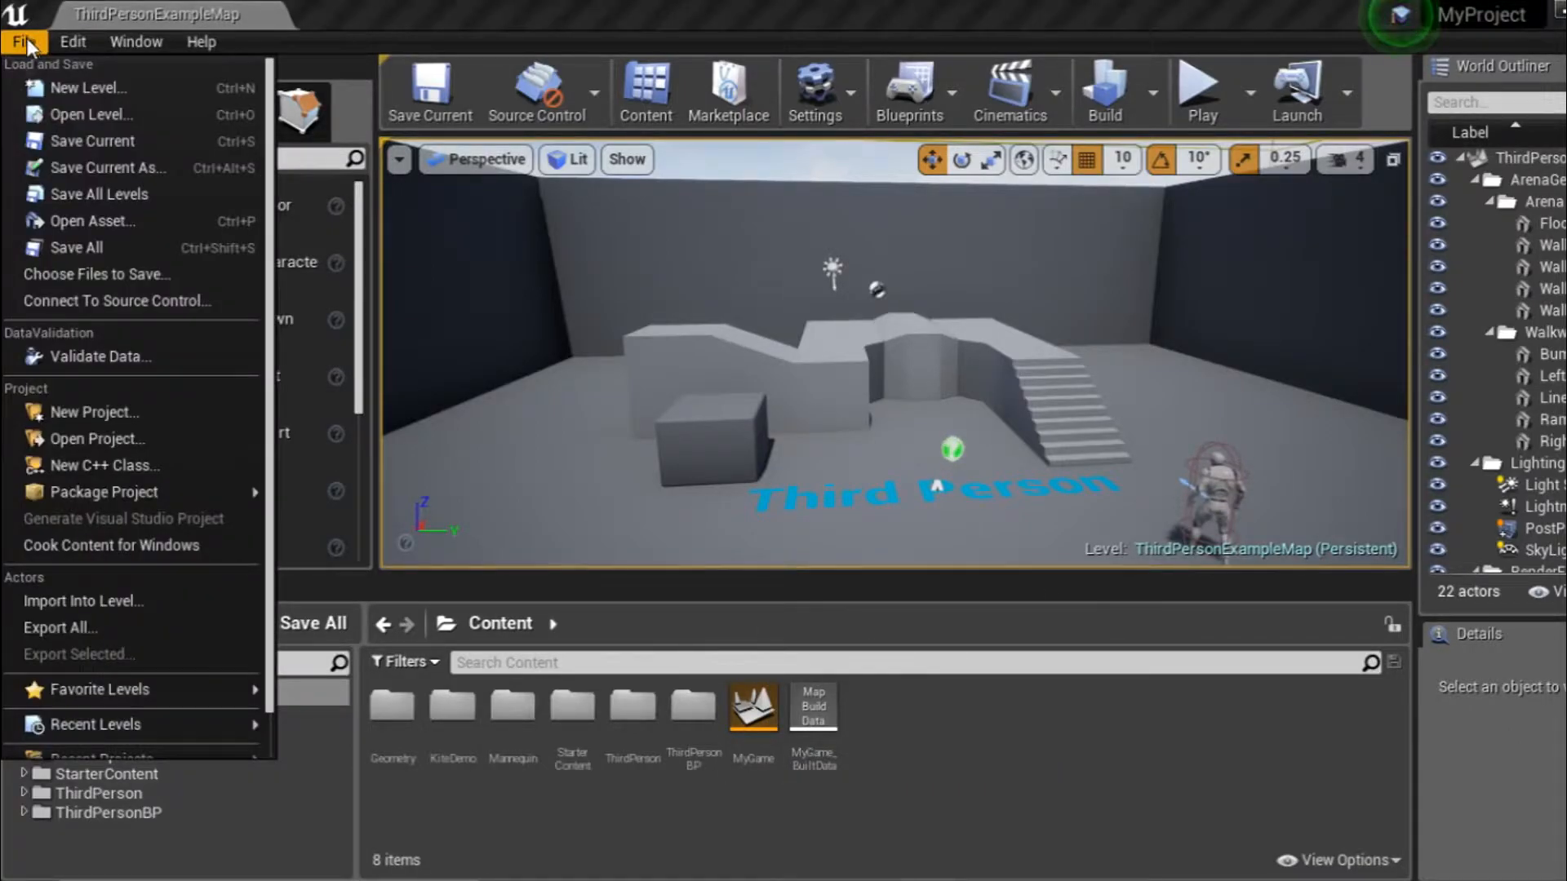
pyautogui.click(48, 112)
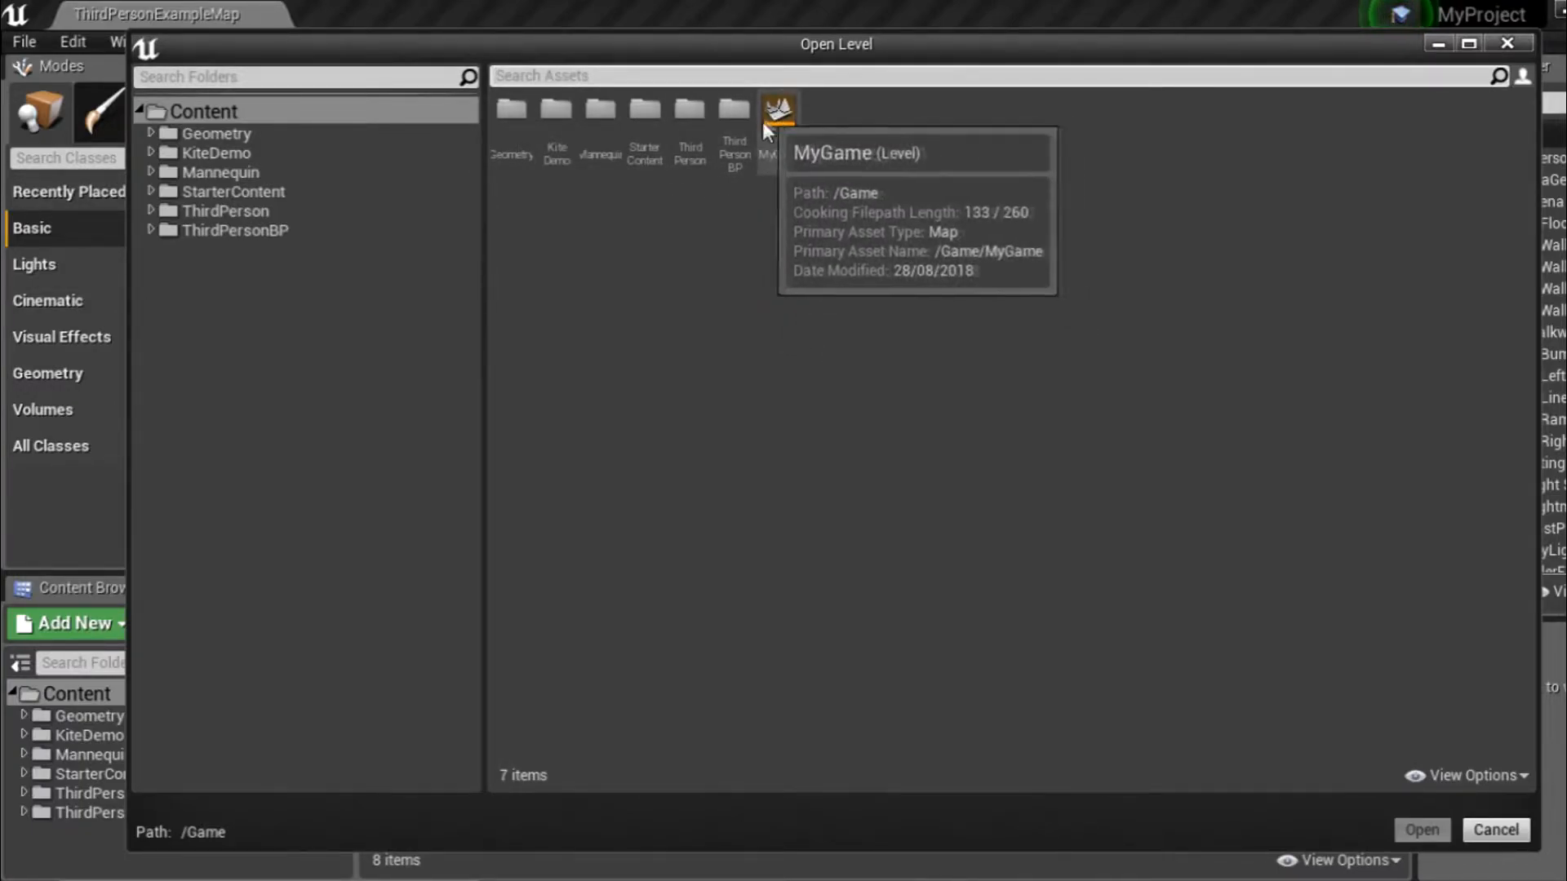
pyautogui.click(233, 140)
pyautogui.click(227, 154)
pyautogui.click(226, 169)
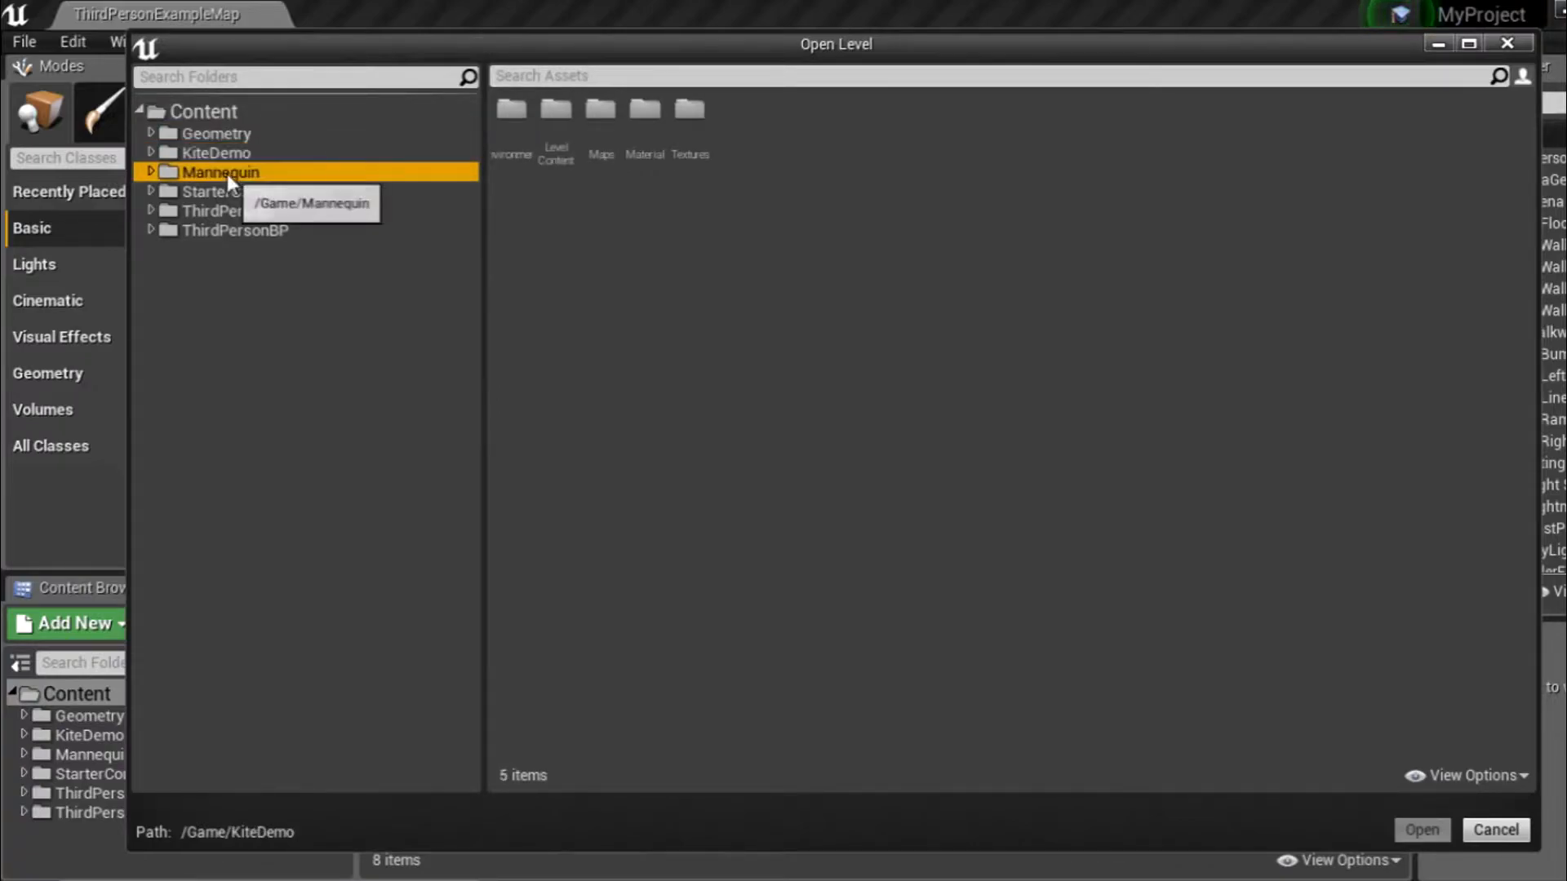
pyautogui.click(203, 112)
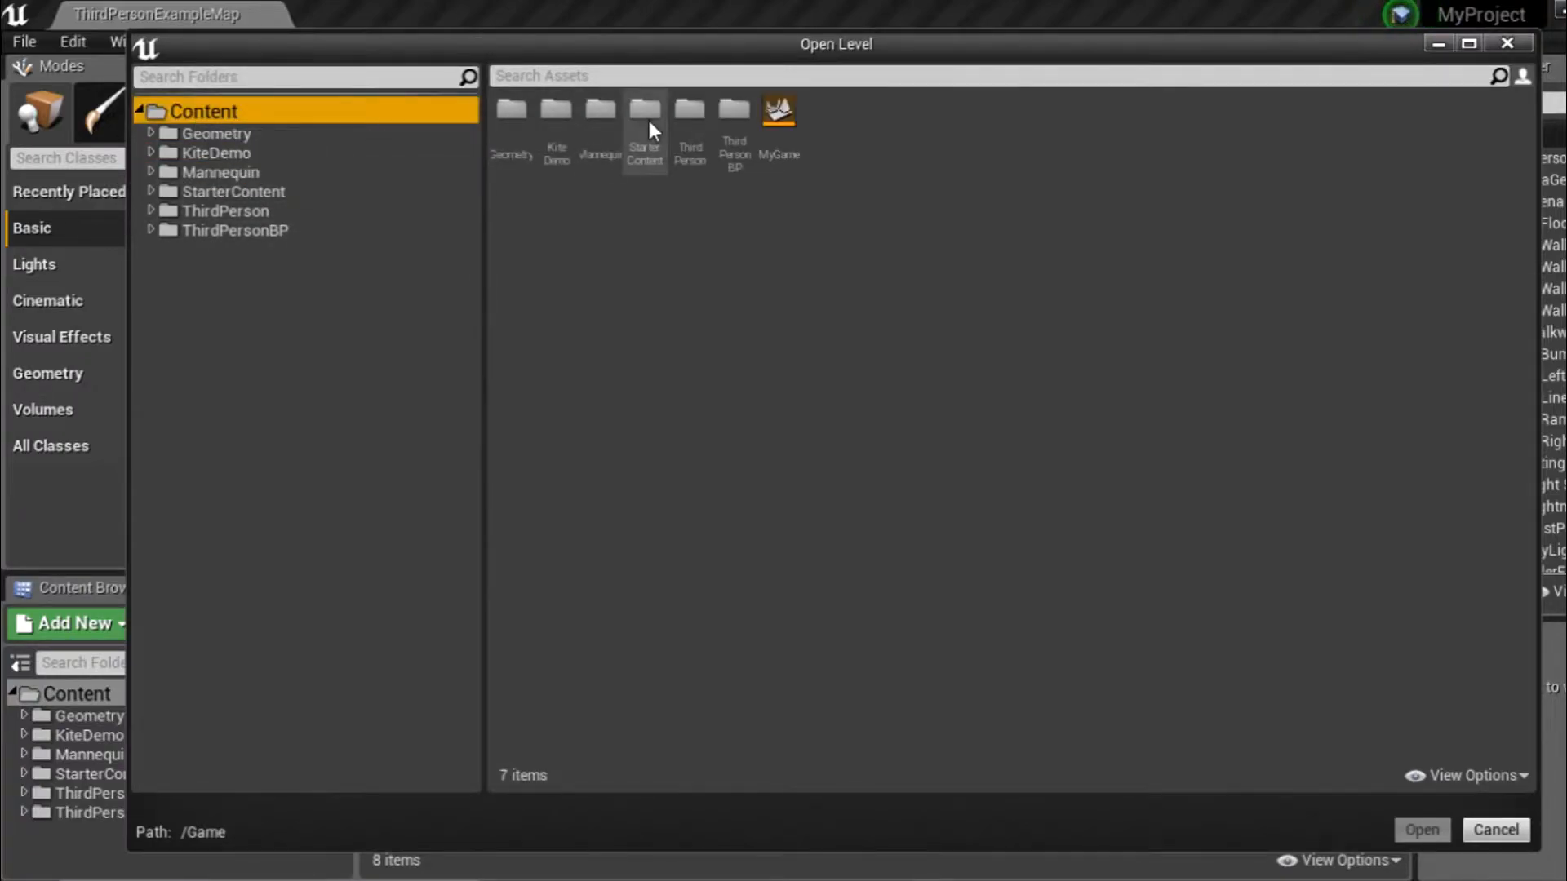
pyautogui.click(771, 127)
pyautogui.click(1419, 830)
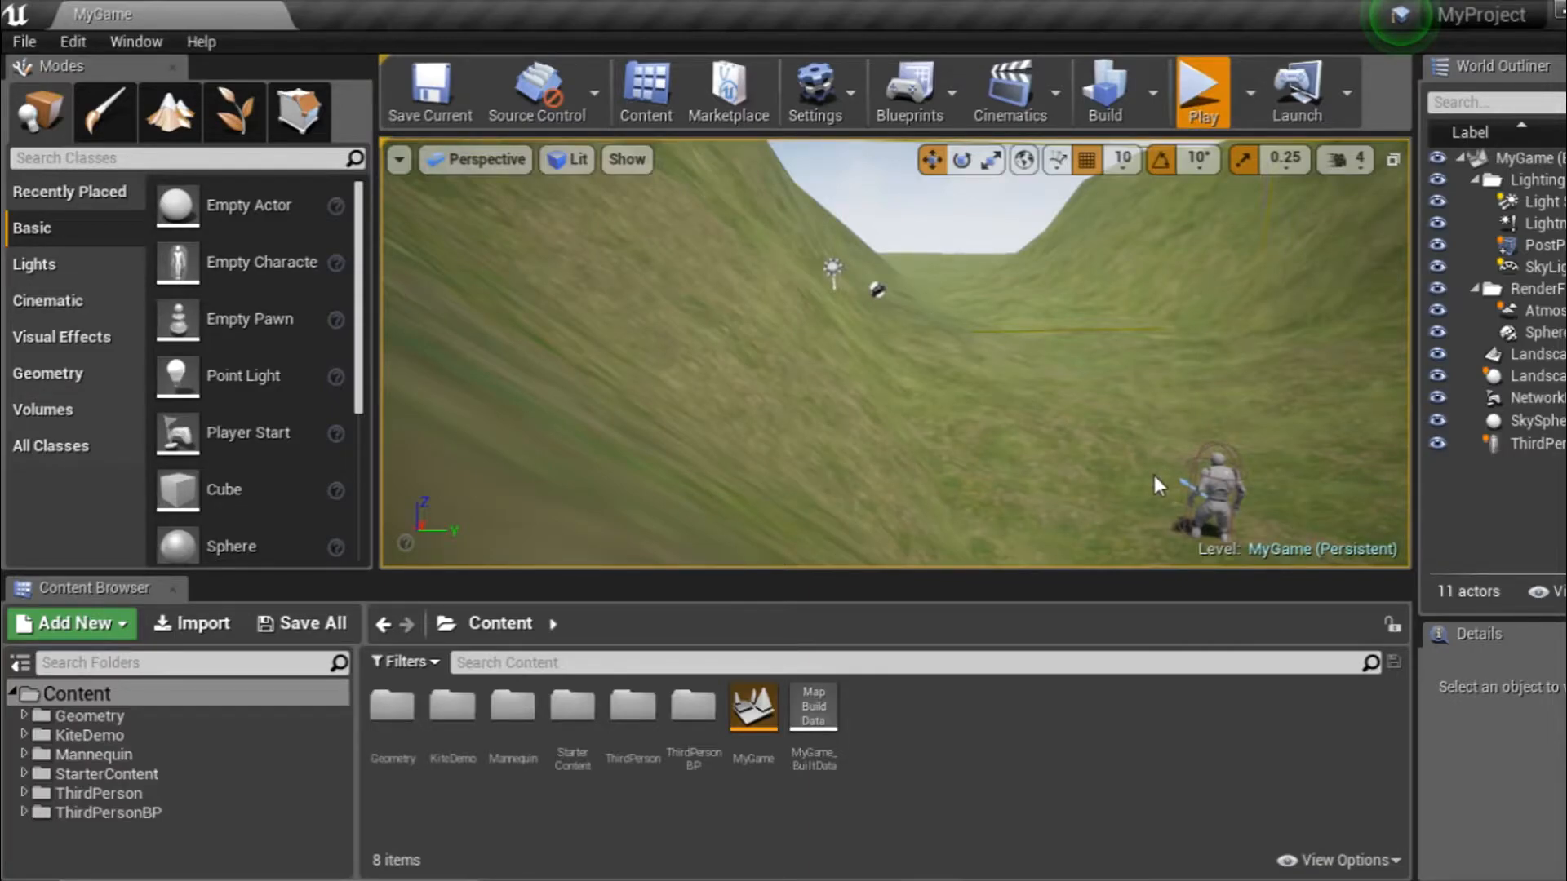
# Play-test the reopened MyGame level by running and jumping the character in the valley, and stop playing.
pyautogui.click(1206, 106)
pyautogui.click(1001, 222)
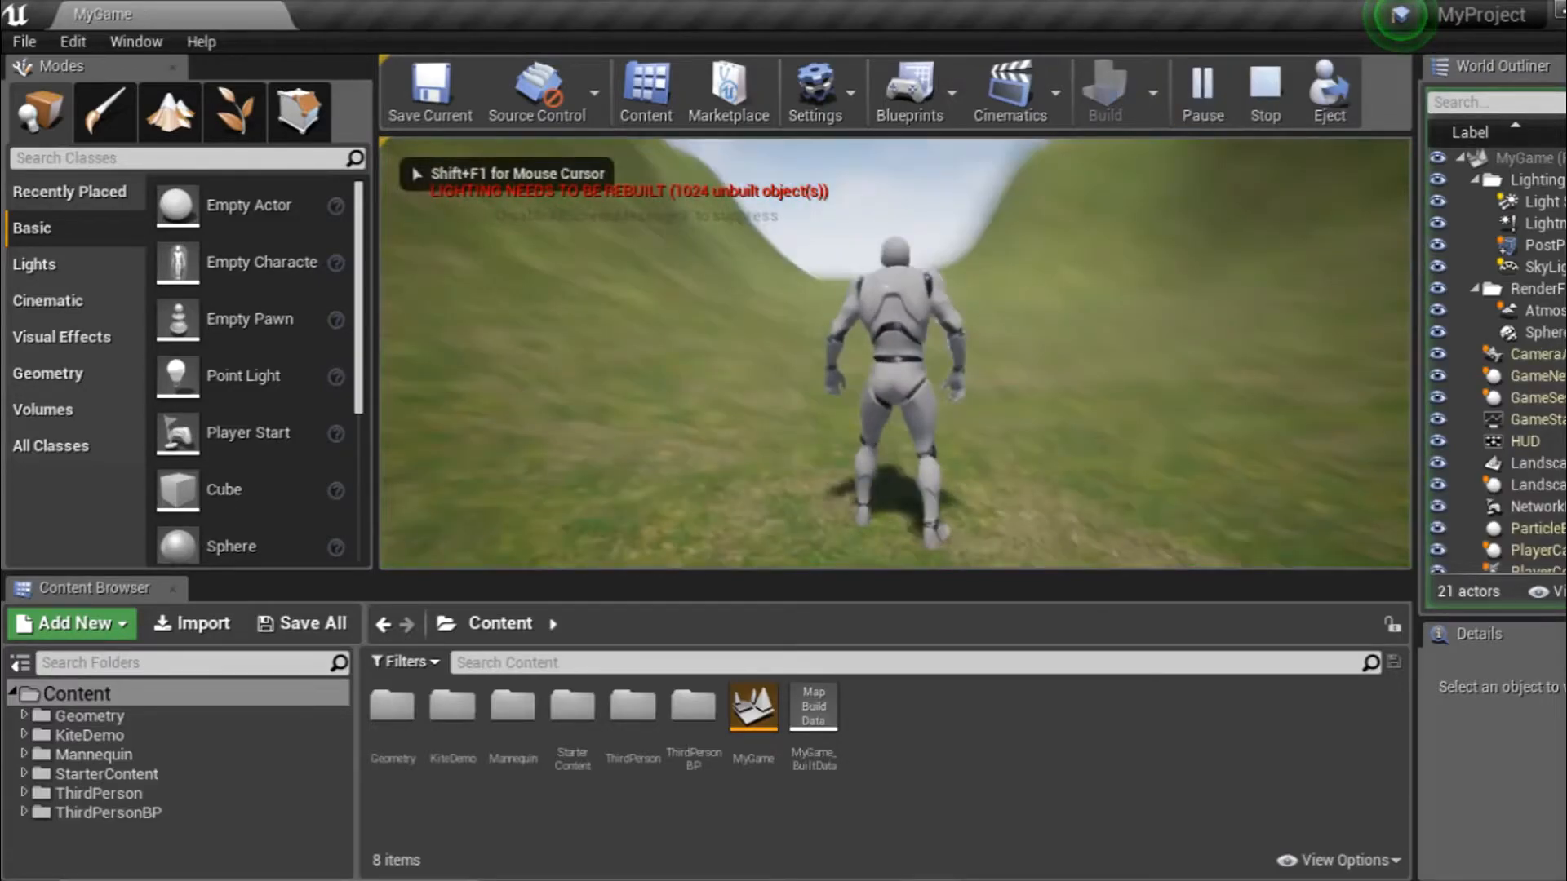
pyautogui.press('w')
pyautogui.press('space')
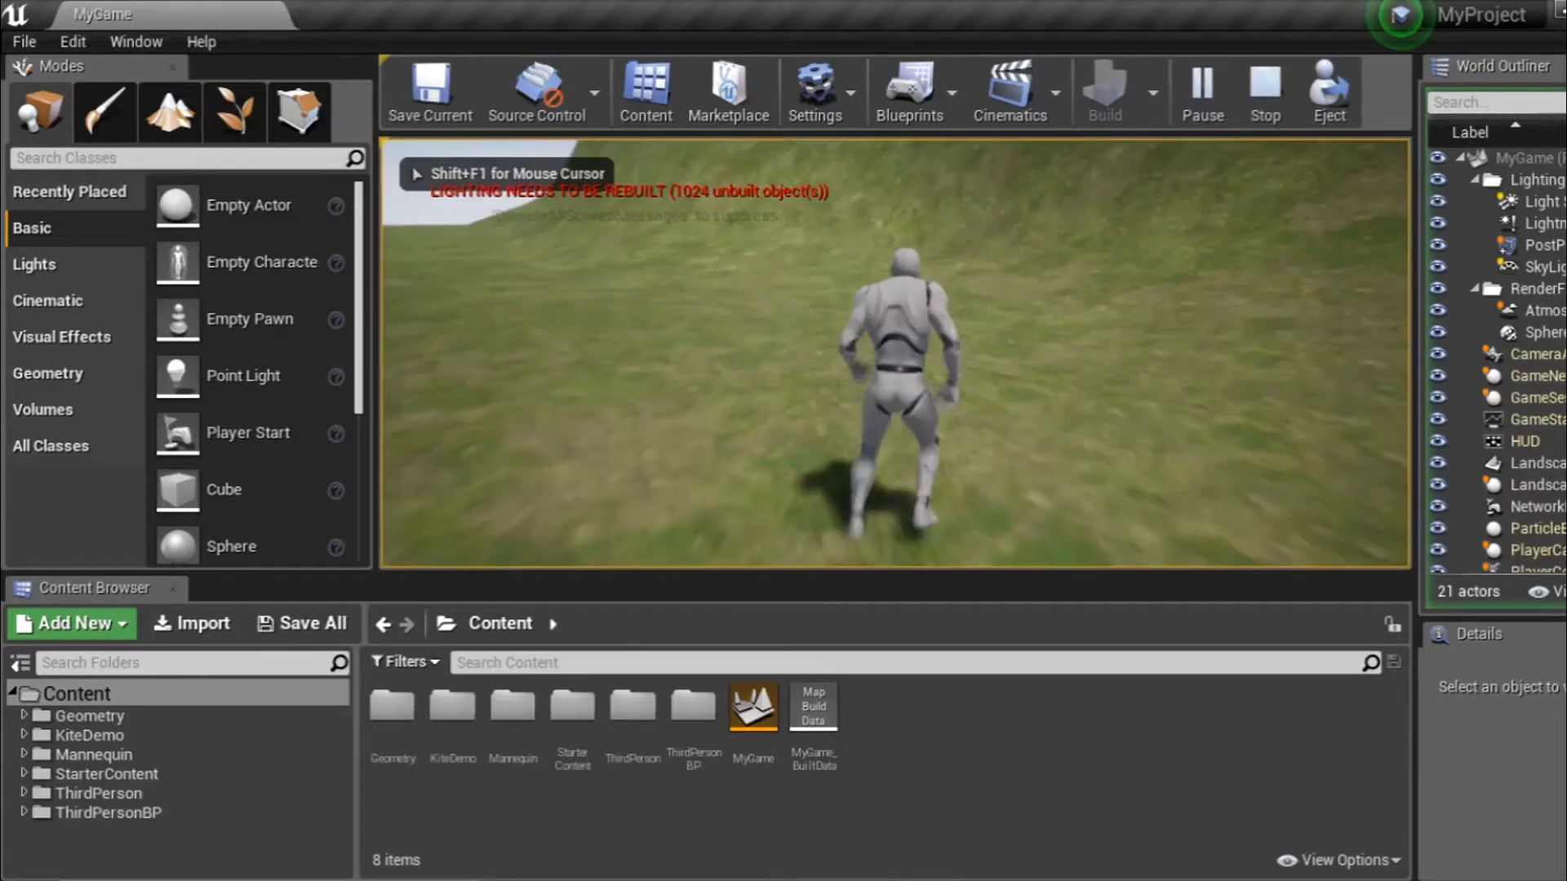
pyautogui.press('Escape')
pyautogui.moveTo(784, 482); pyautogui.dragTo(881, 412, button='right')
pyautogui.press('w')
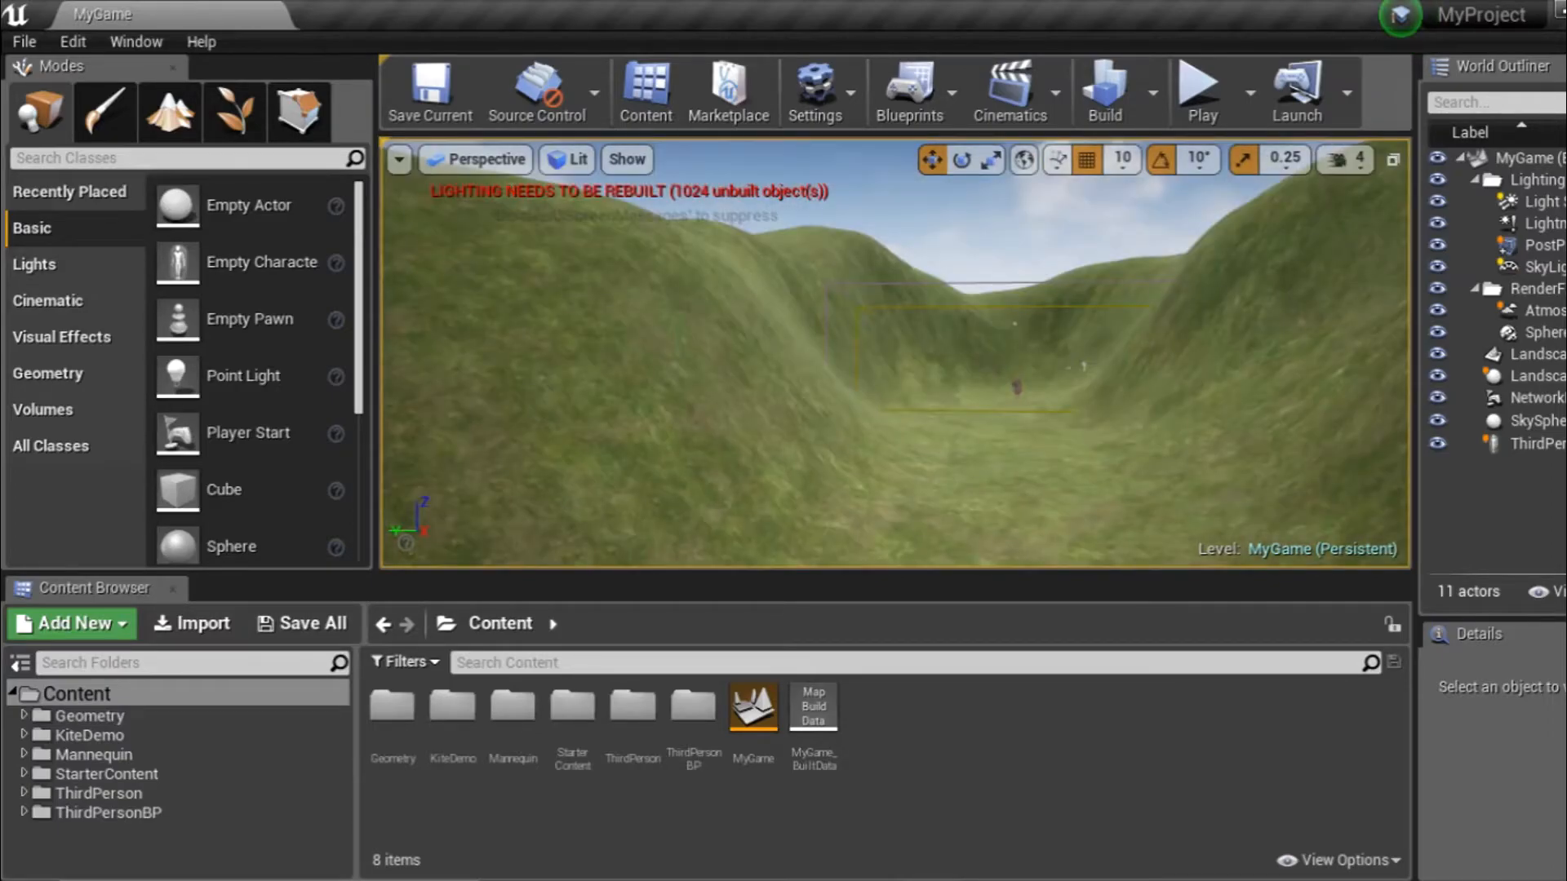
pyautogui.moveTo(1002, 317); pyautogui.dragTo(992, 316, button='right')
pyautogui.moveTo(839, 419); pyautogui.dragTo(924, 338, button='right')
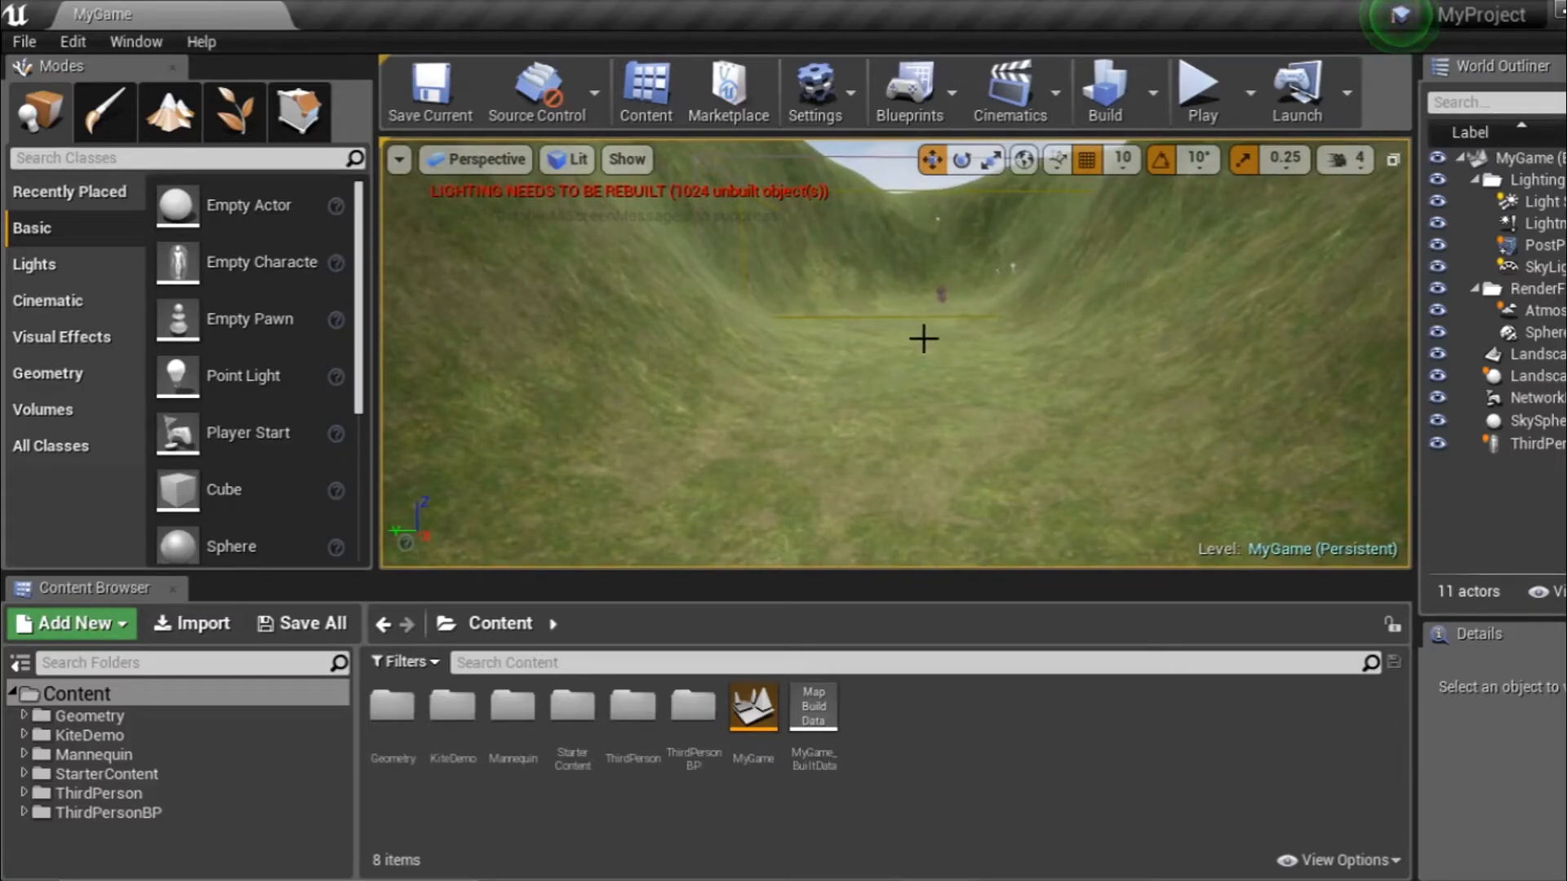